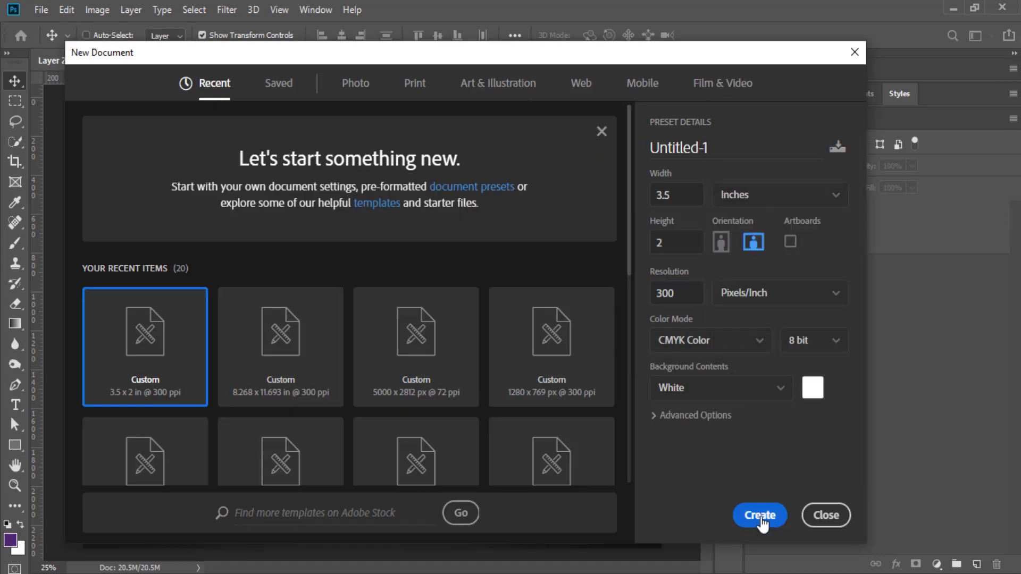
Display the Layer 2.psb mockup with the finished front and back card designs.
left_click(759, 515)
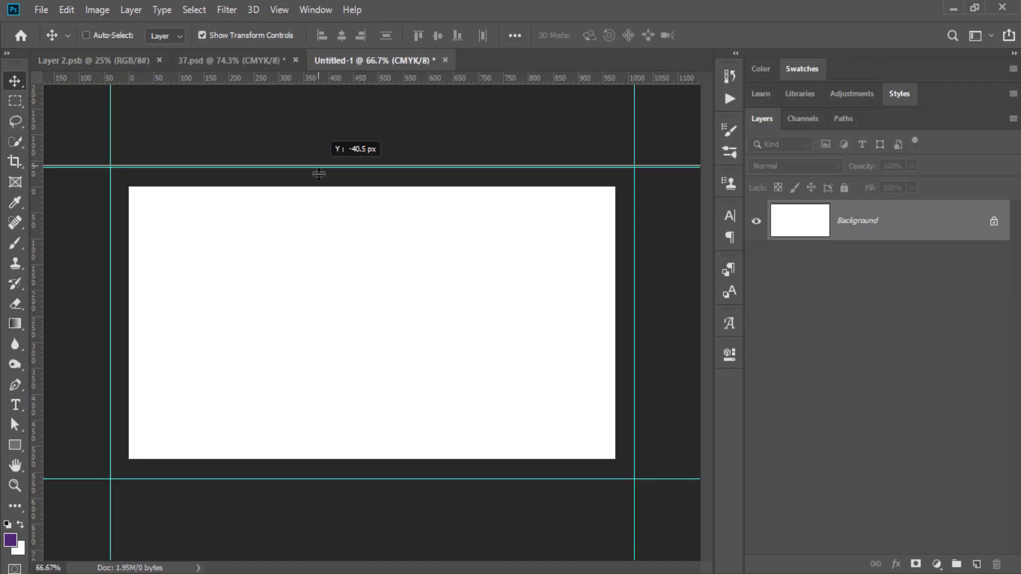
key("alt+ctrl+c")
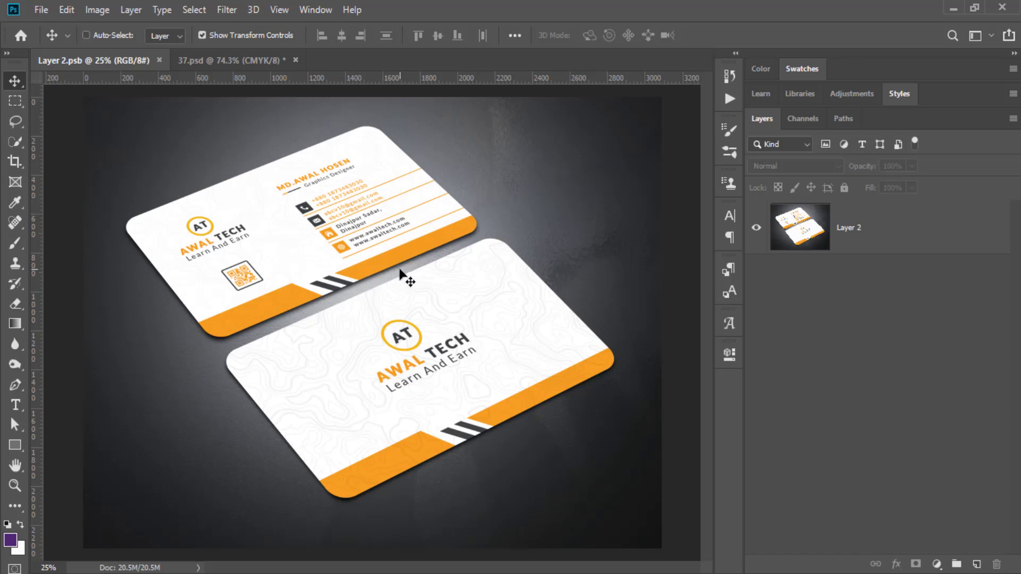
Preview the flat 37.psd design, hiding and then showing the Back Side group.
left_click(242, 61)
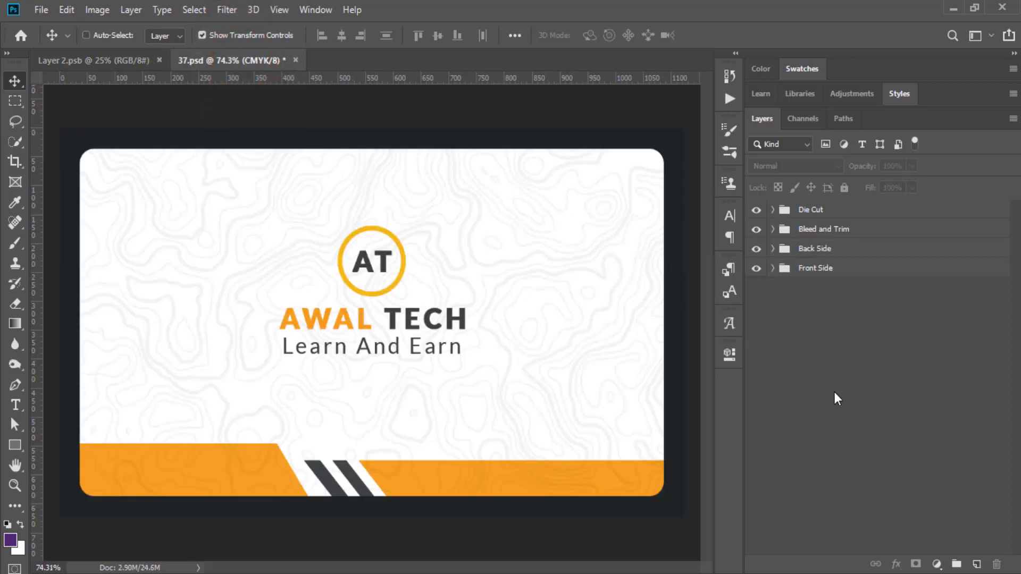
left_click(757, 249)
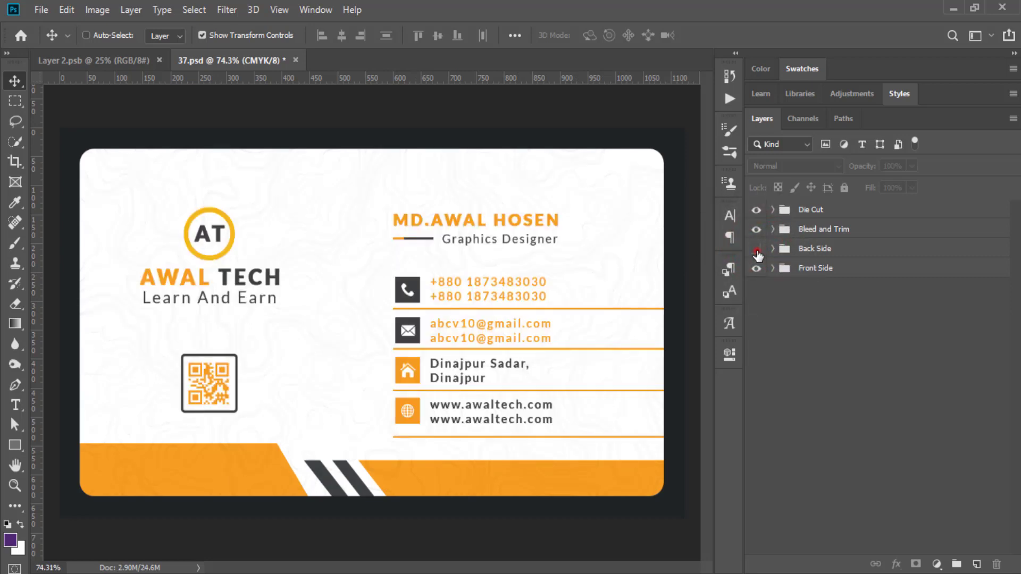
left_click(757, 249)
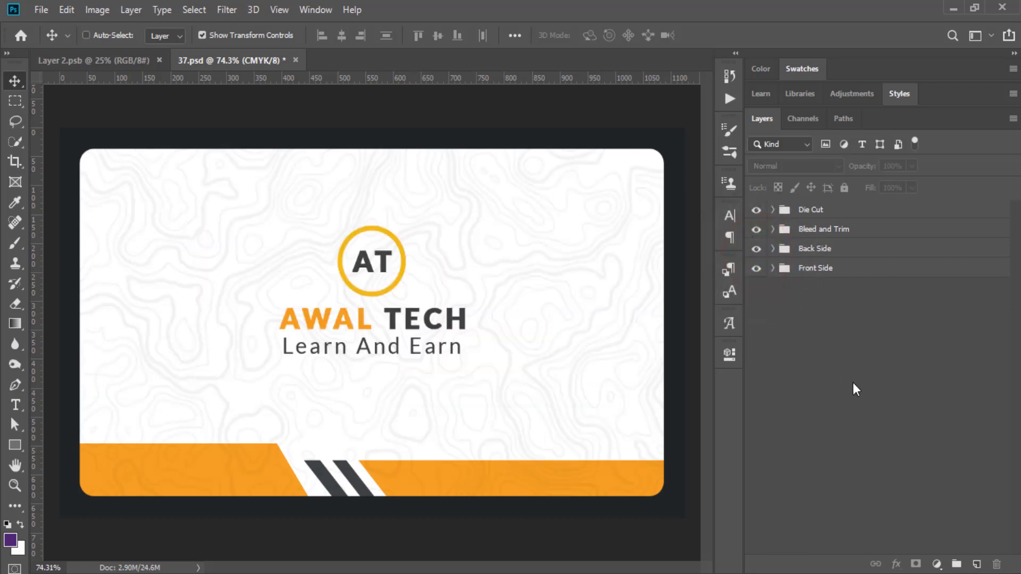
Return to the mockup tab and start a new document from the File menu.
left_click(84, 59)
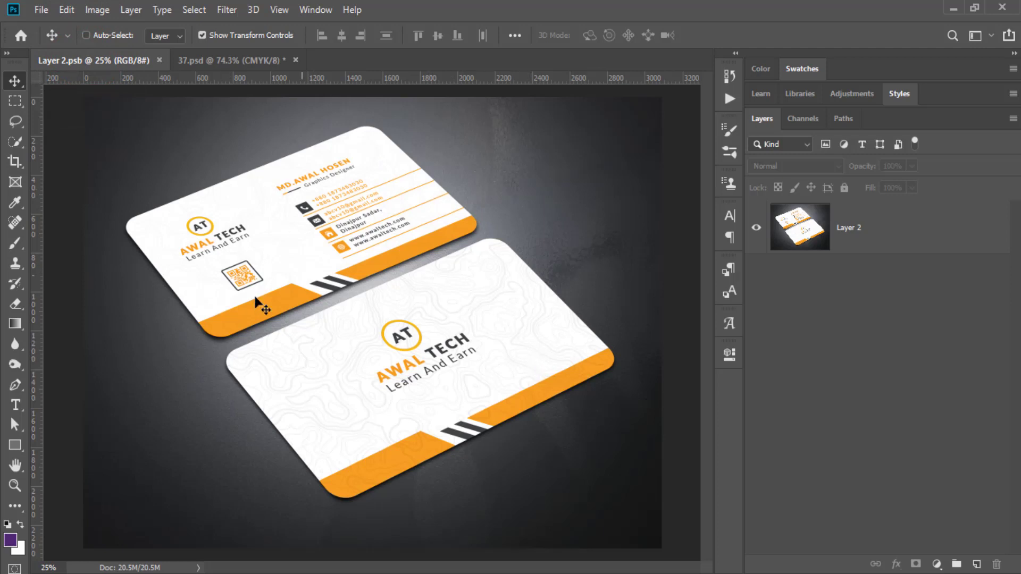
left_click(36, 11)
left_click(43, 24)
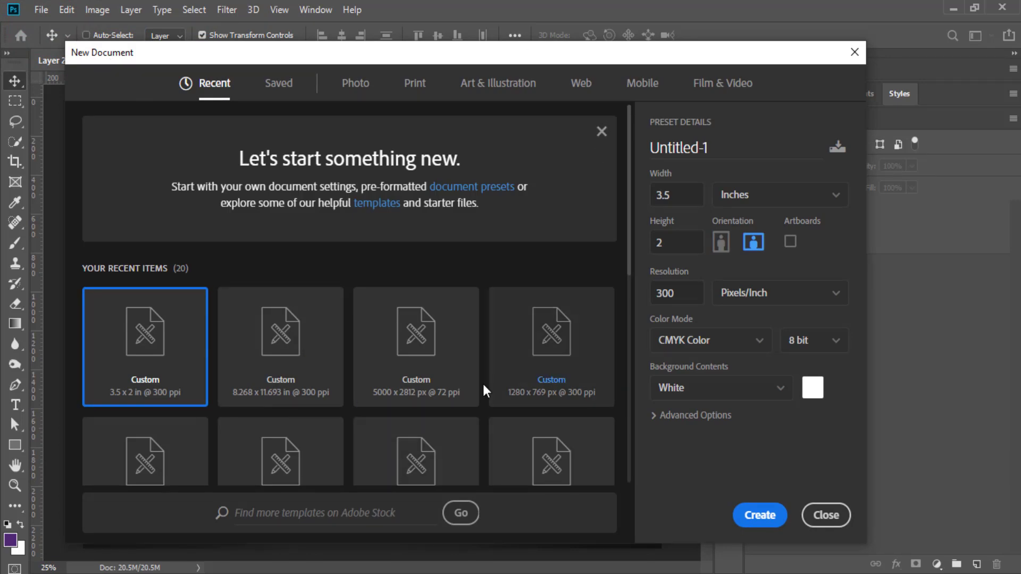
Create a white 3.5 × 2 inch document at 300 ppi in CMYK Color.
left_click(784, 196)
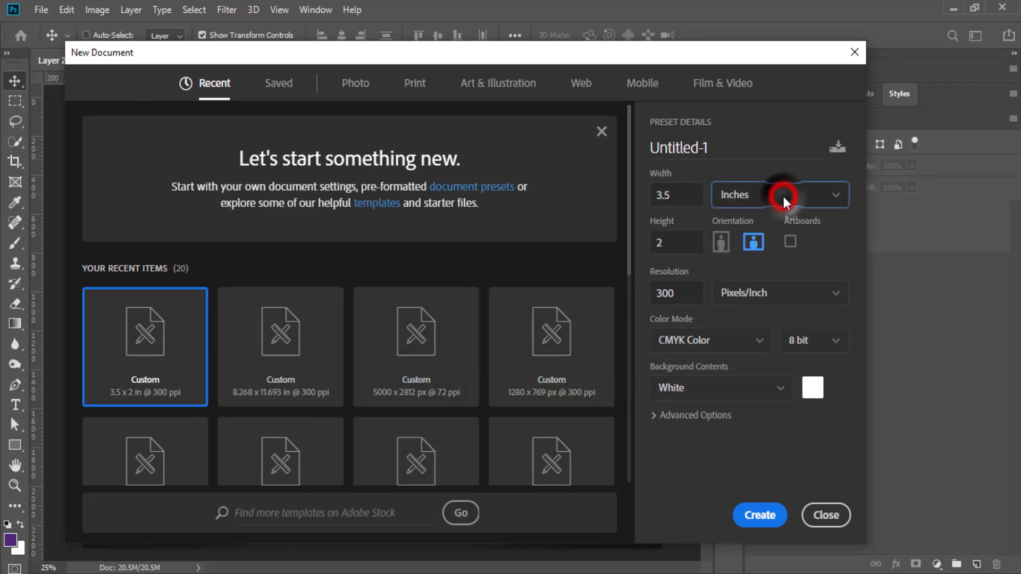
left_click(755, 278)
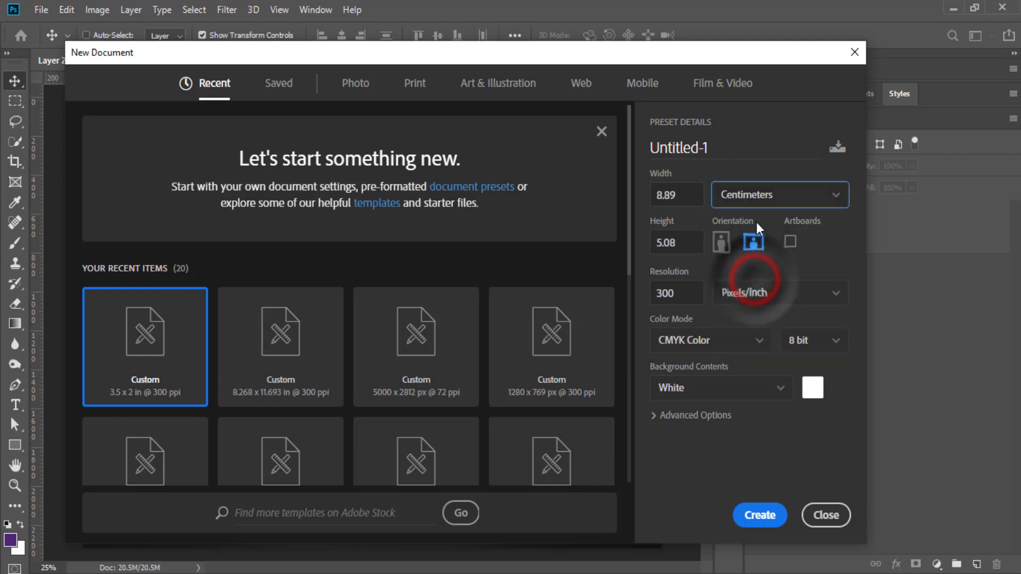
left_click(751, 197)
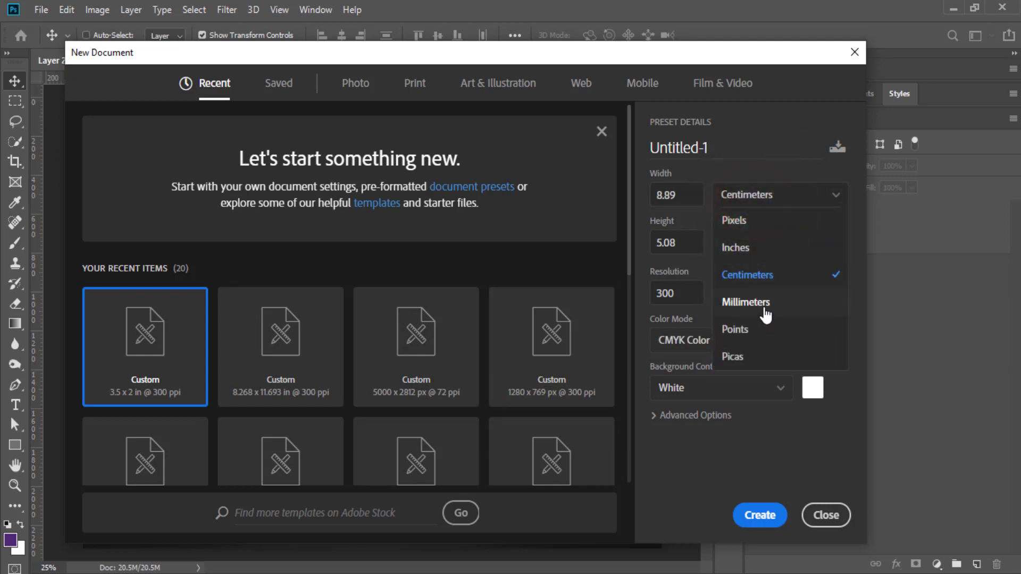
left_click(738, 250)
double_click(686, 196)
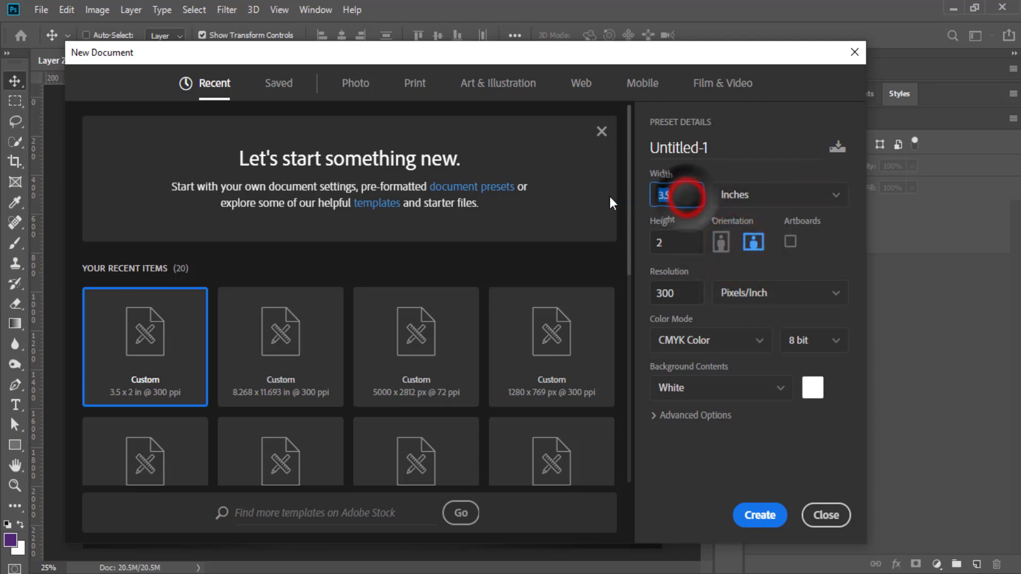
double_click(676, 242)
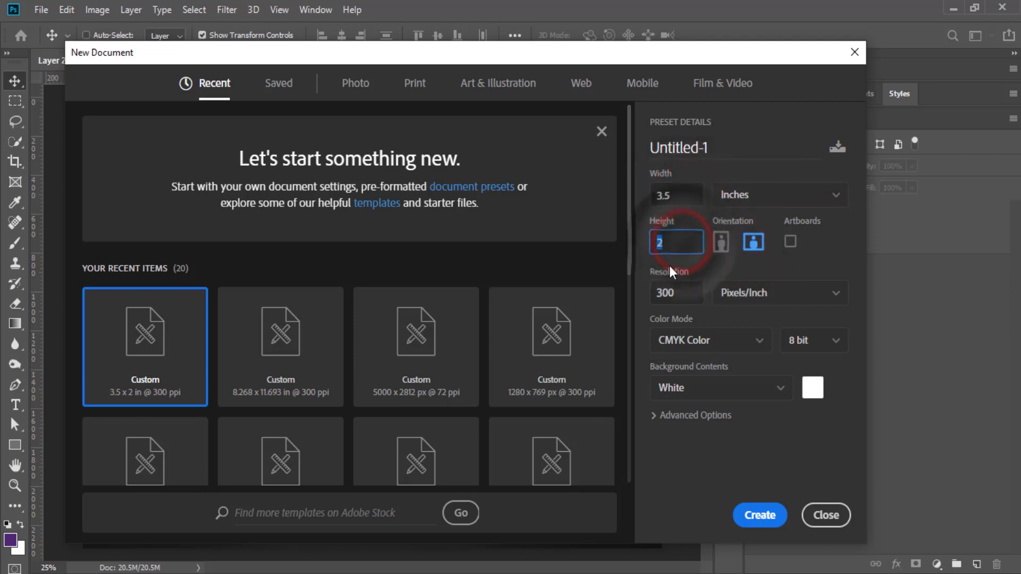
double_click(671, 292)
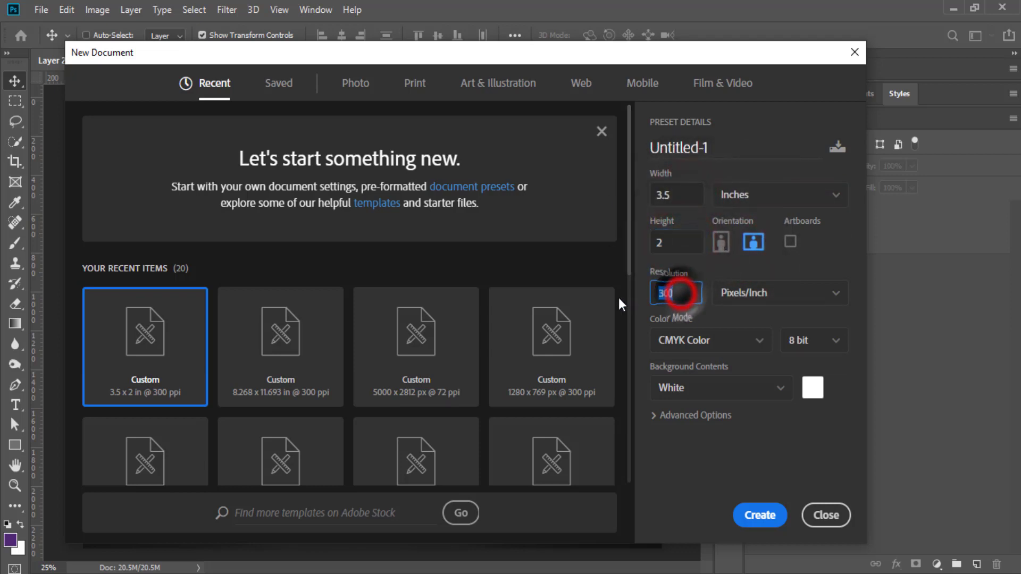
left_click(744, 340)
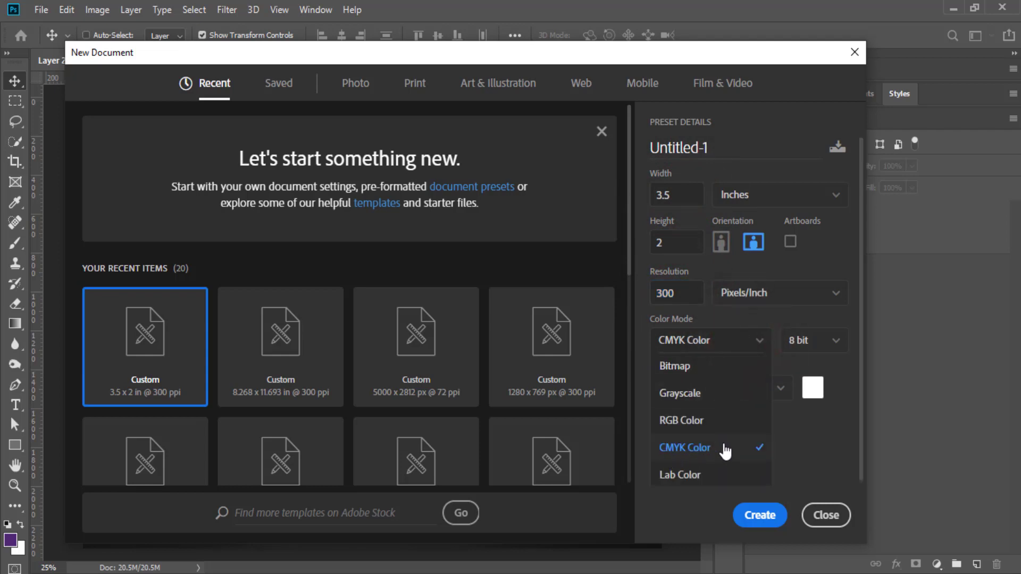
left_click(825, 444)
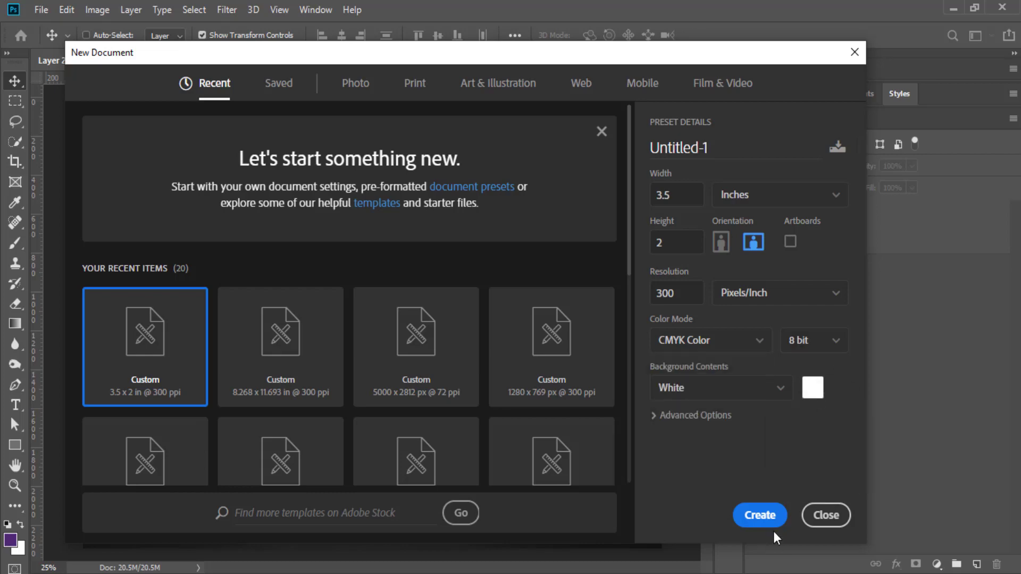
left_click(762, 516)
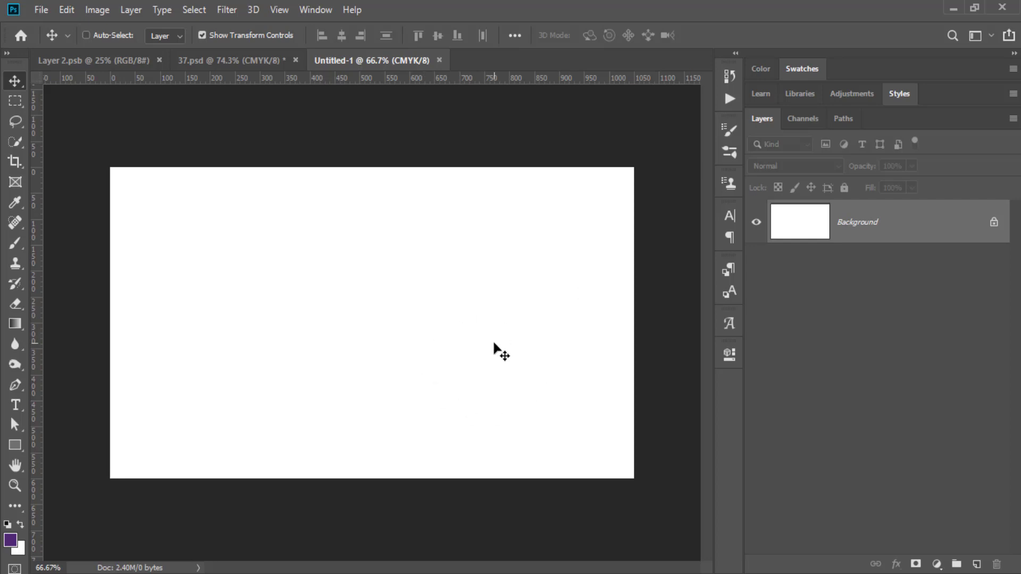
Turn on rulers and drag guides onto the canvas's top, bottom, left and right edges.
left_click(278, 9)
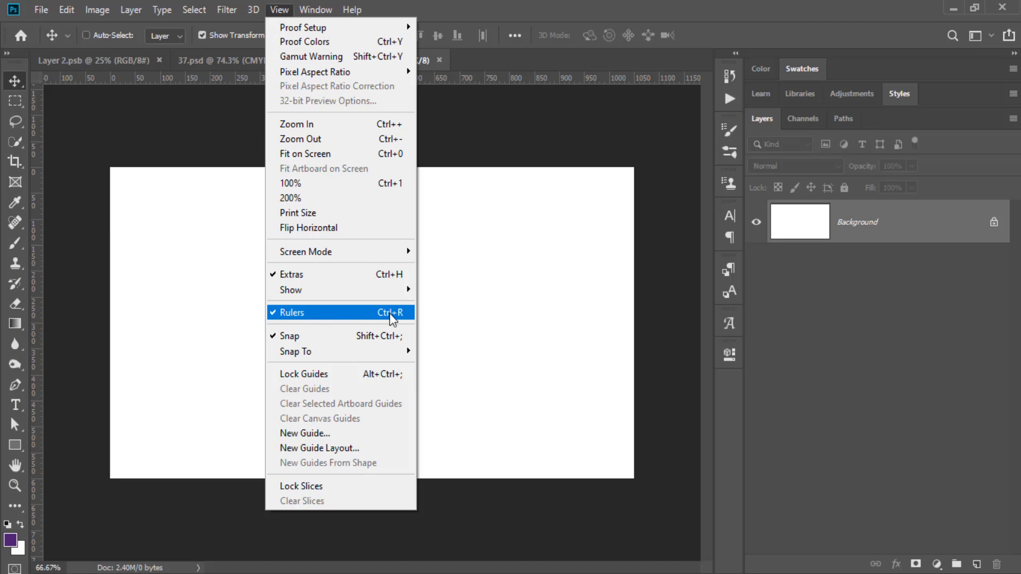
left_click(427, 81)
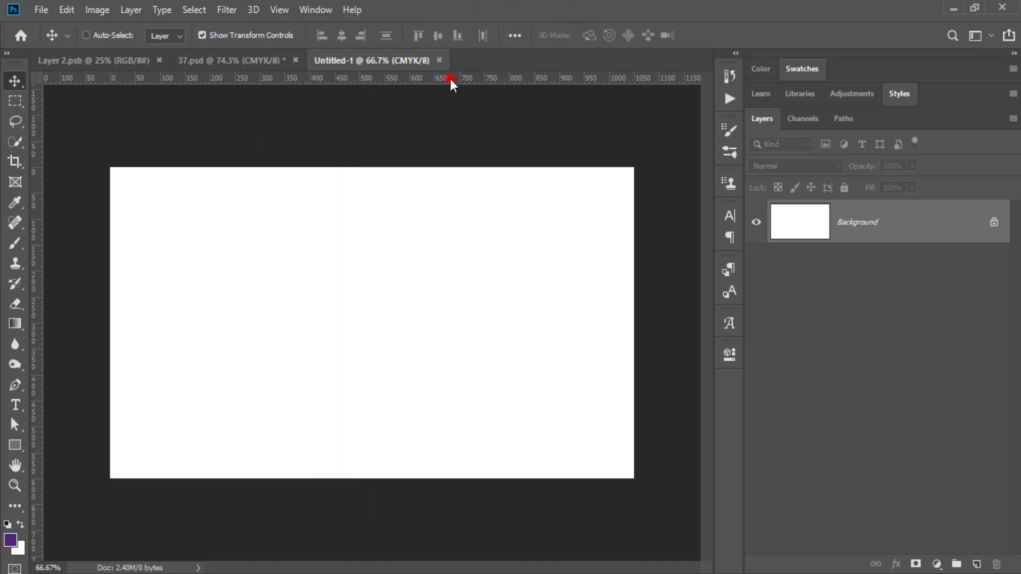
left_click_drag(450, 79, 453, 163)
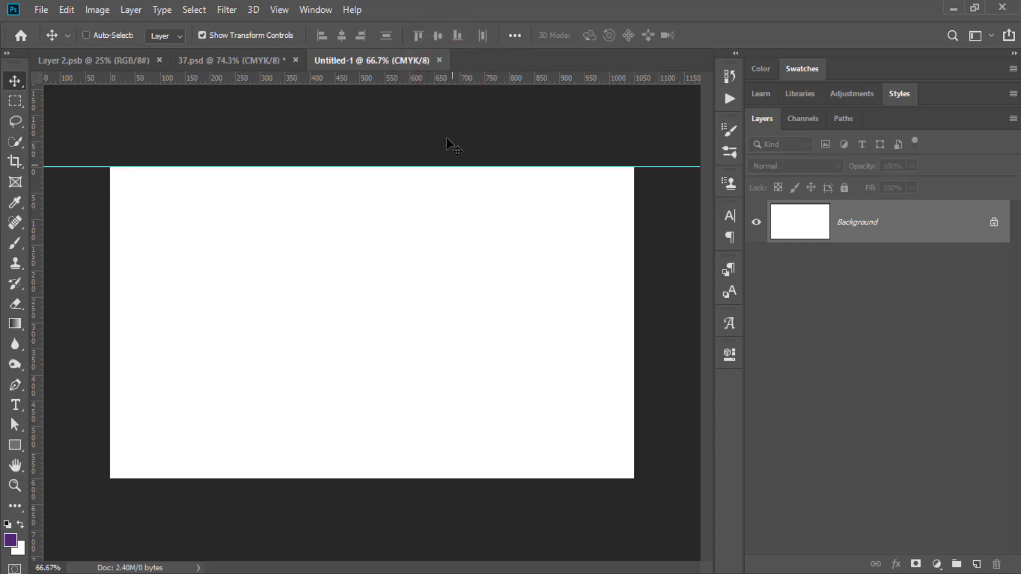
left_click_drag(406, 75, 413, 478)
left_click_drag(43, 315, 110, 314)
left_click_drag(33, 313, 633, 351)
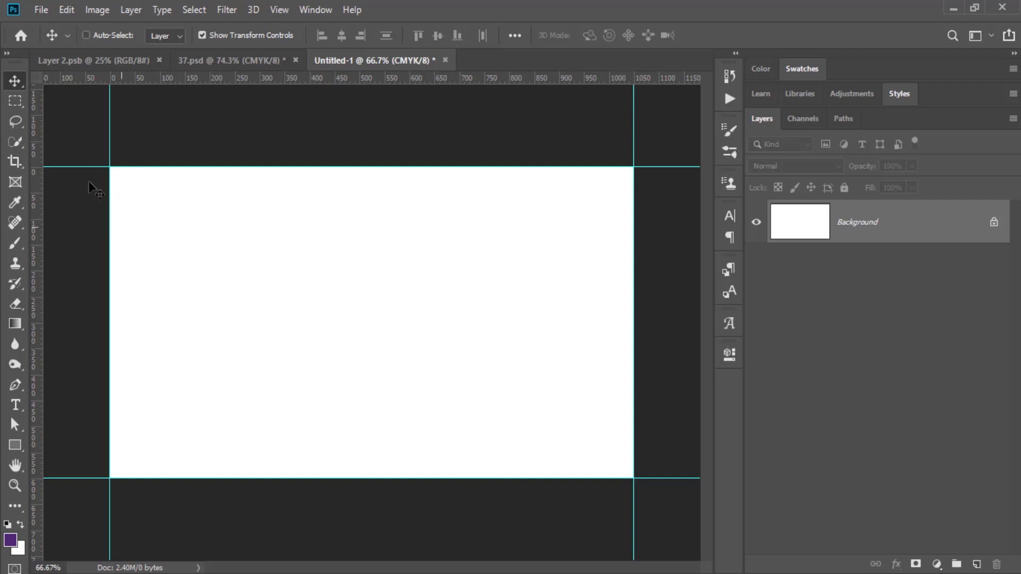
left_click(93, 8)
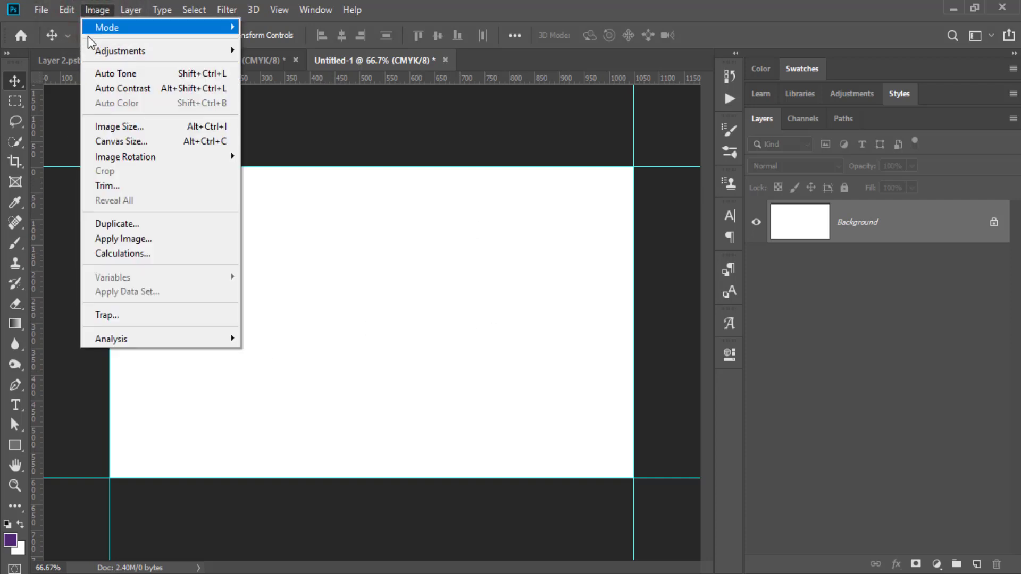
Shrink the canvas by a relative -0.25 inch in width and height, accepting the clipping.
left_click(121, 142)
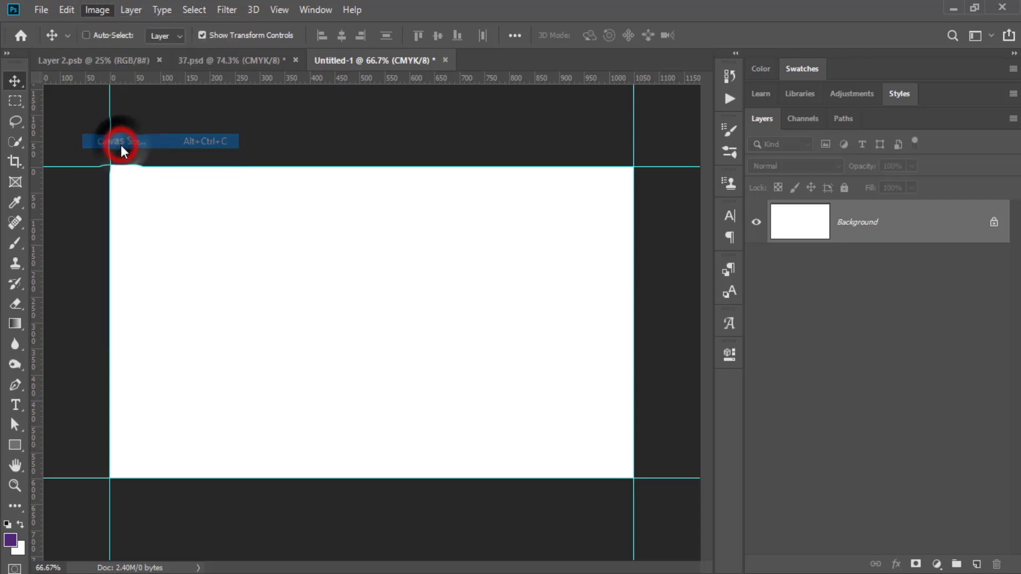
left_click(456, 280)
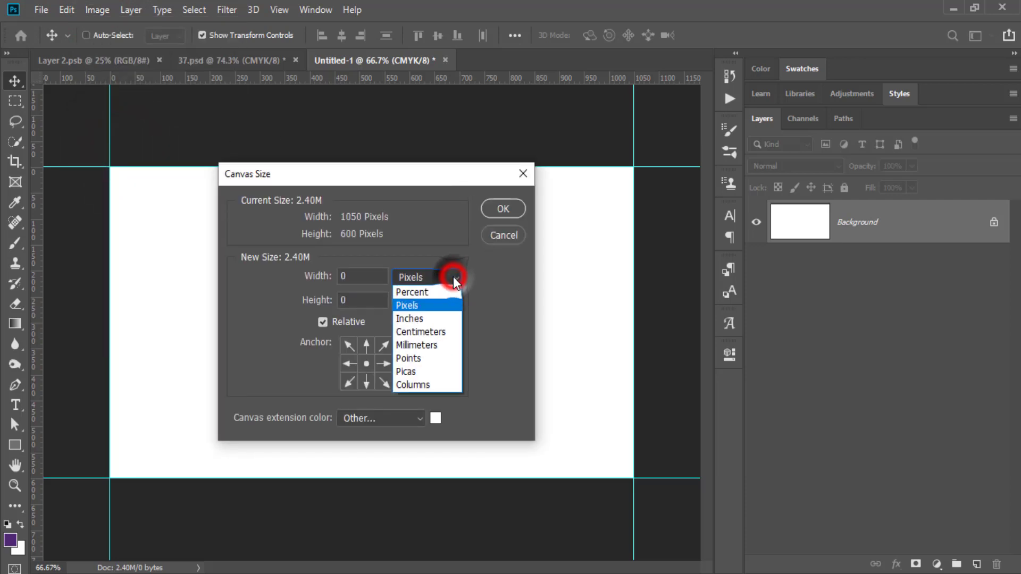
left_click(437, 317)
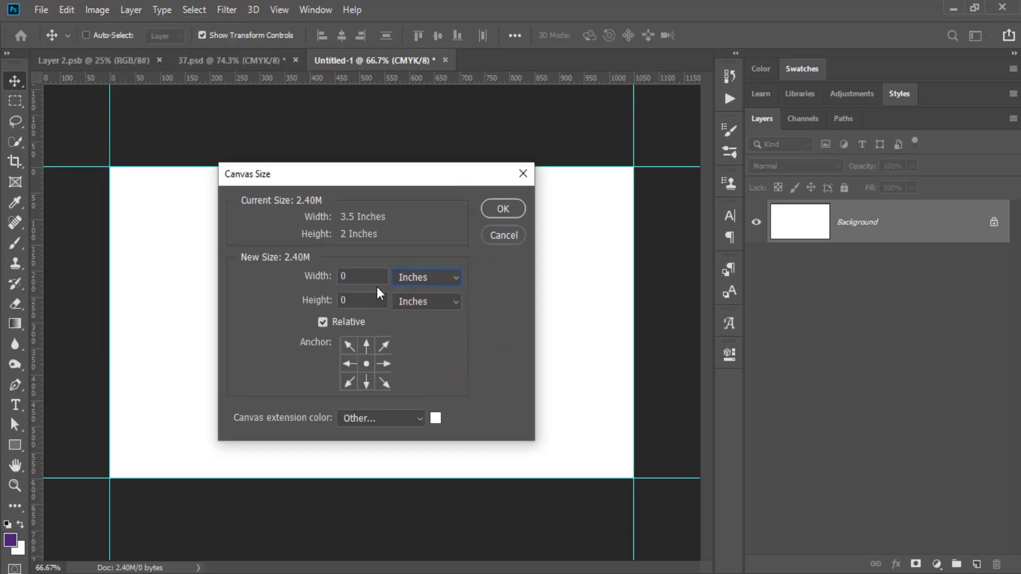
left_click(356, 276)
type("-0.25")
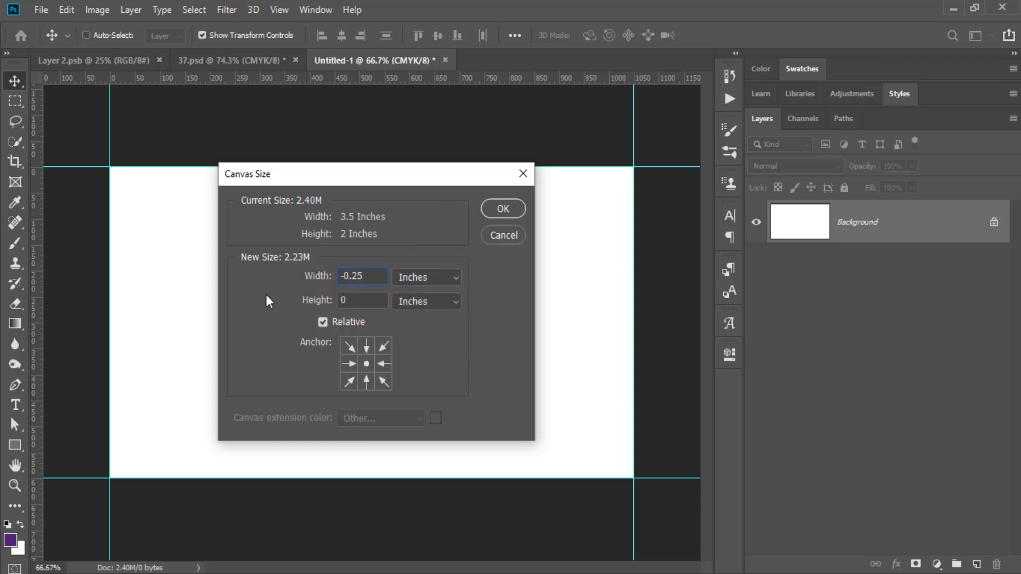
left_click(366, 300)
type("-0.25")
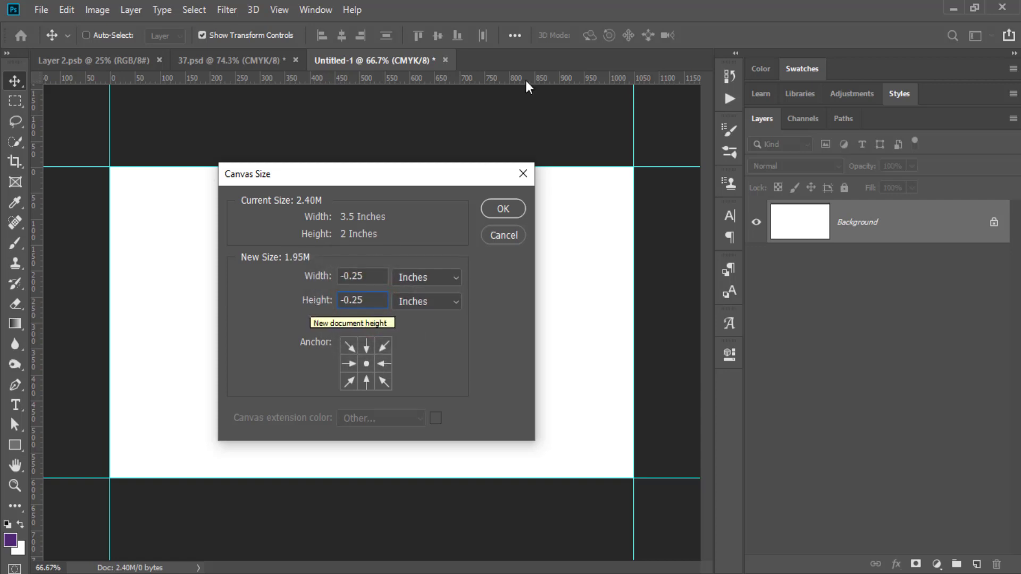
left_click(509, 208)
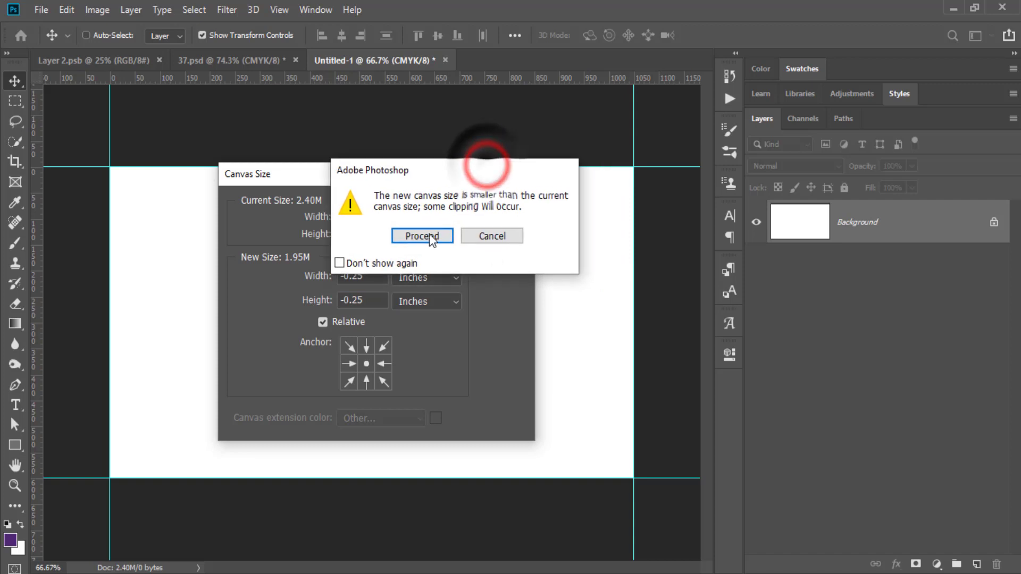
left_click(453, 230)
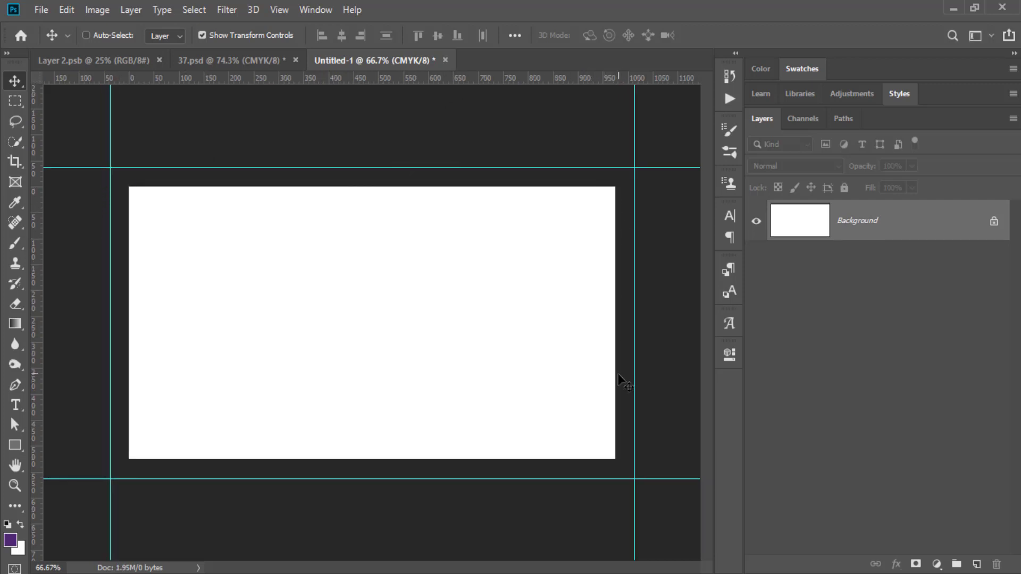
Drag new guides onto the top, bottom, left and right edges of the shrunk canvas.
left_click_drag(316, 83, 317, 186)
left_click_drag(337, 78, 402, 458)
left_click_drag(31, 335, 128, 315)
left_click_drag(36, 321, 611, 323)
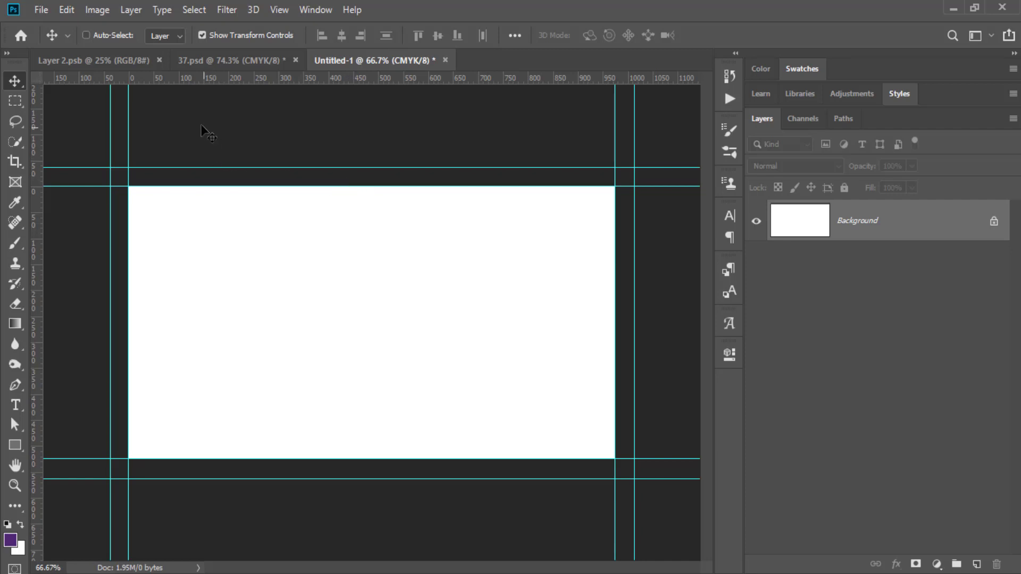
Enlarge the canvas by a relative 0.50 inch in width and height for bleed.
left_click(90, 9)
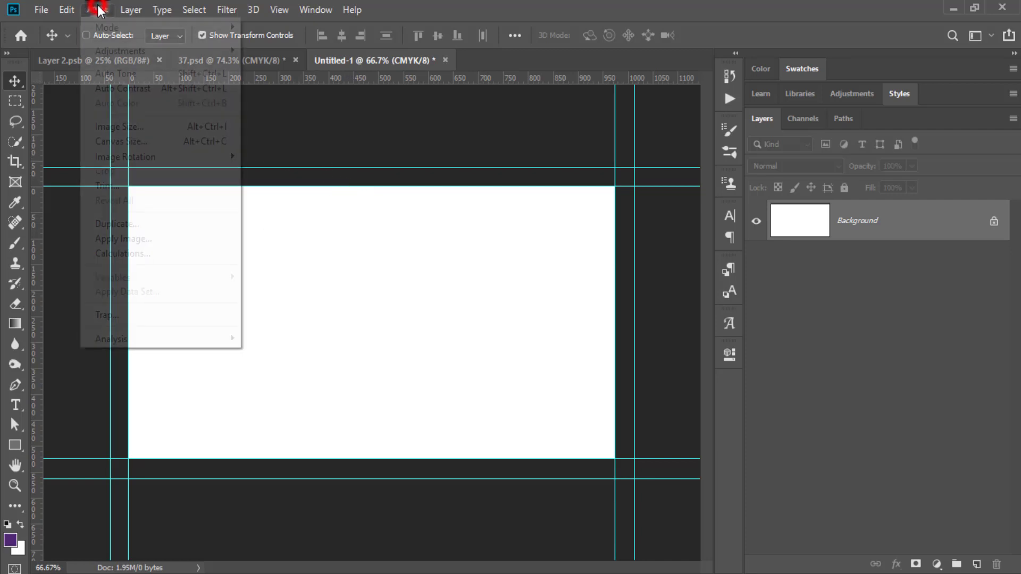
left_click(130, 139)
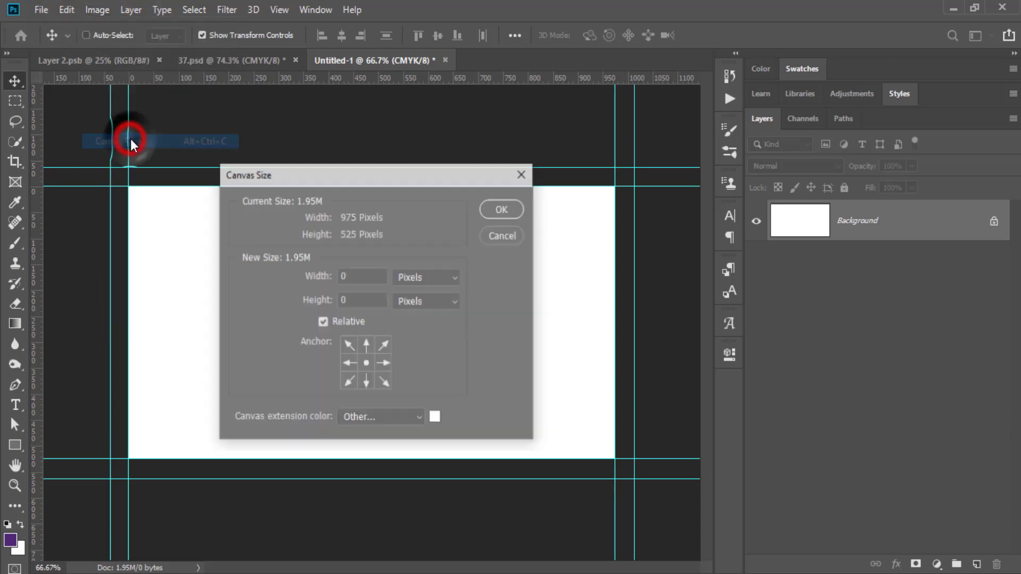
left_click(435, 276)
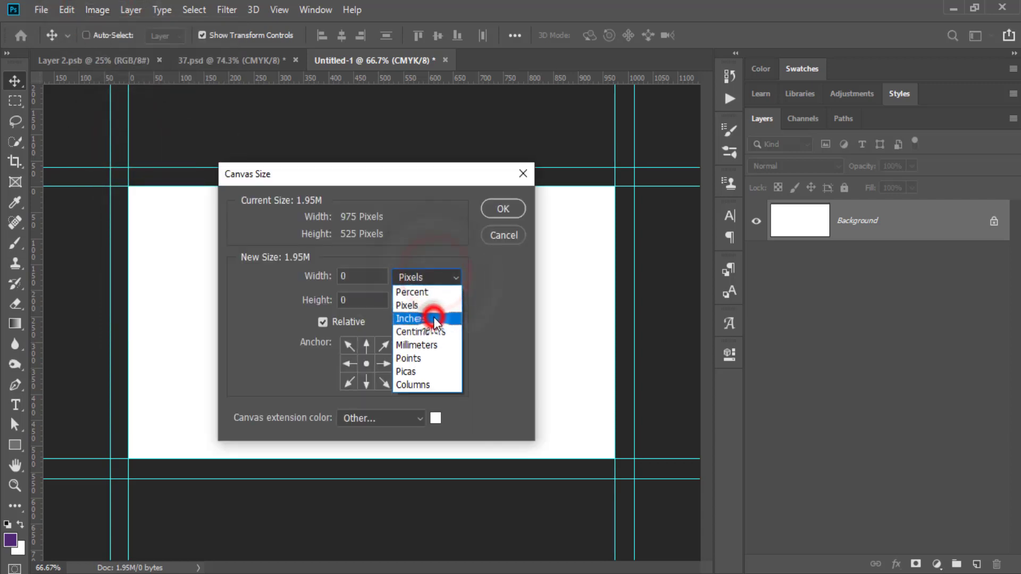
left_click(433, 319)
left_click(356, 277)
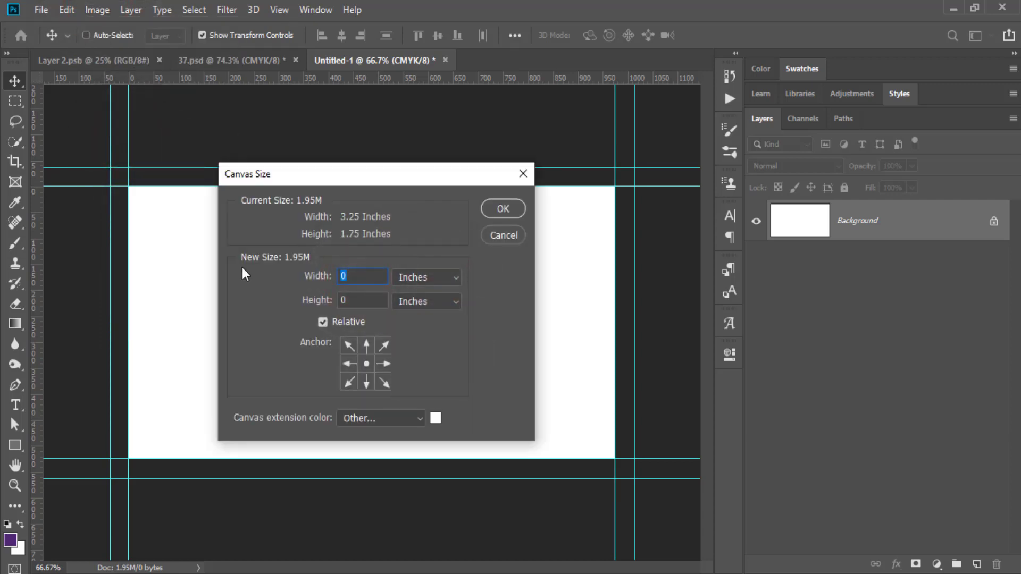
type("0.50")
left_click(357, 301)
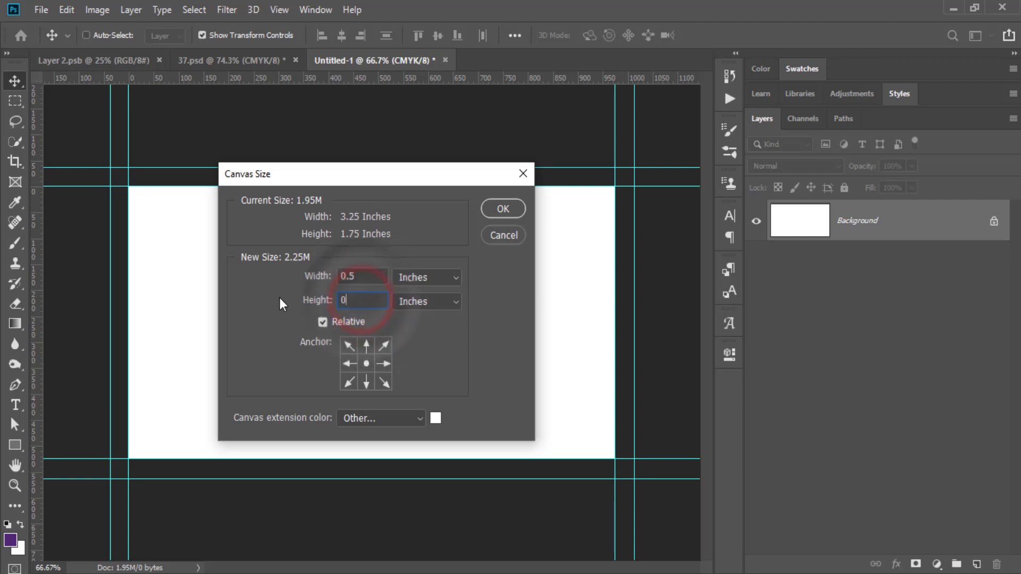
type("0.50")
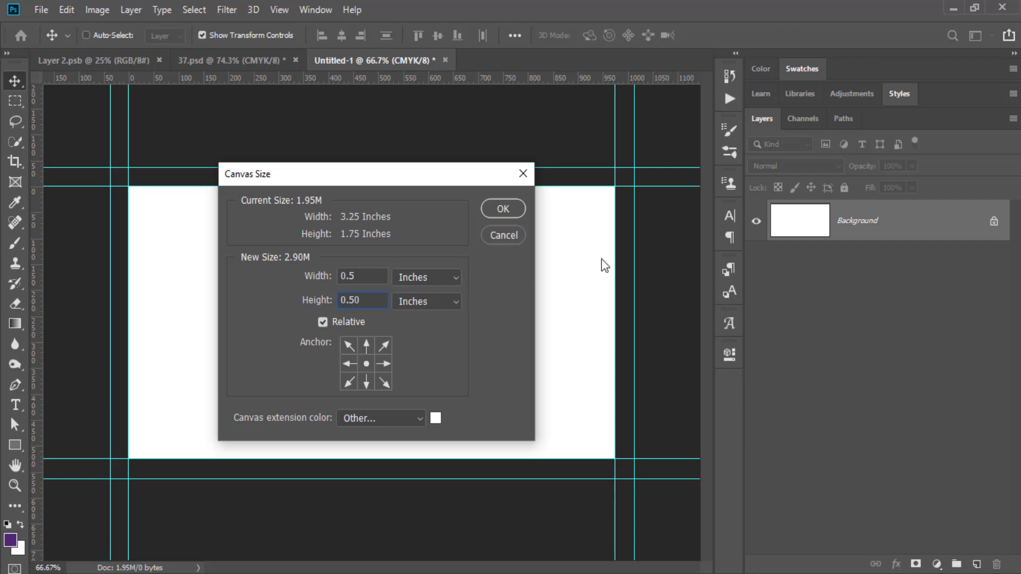
left_click(505, 209)
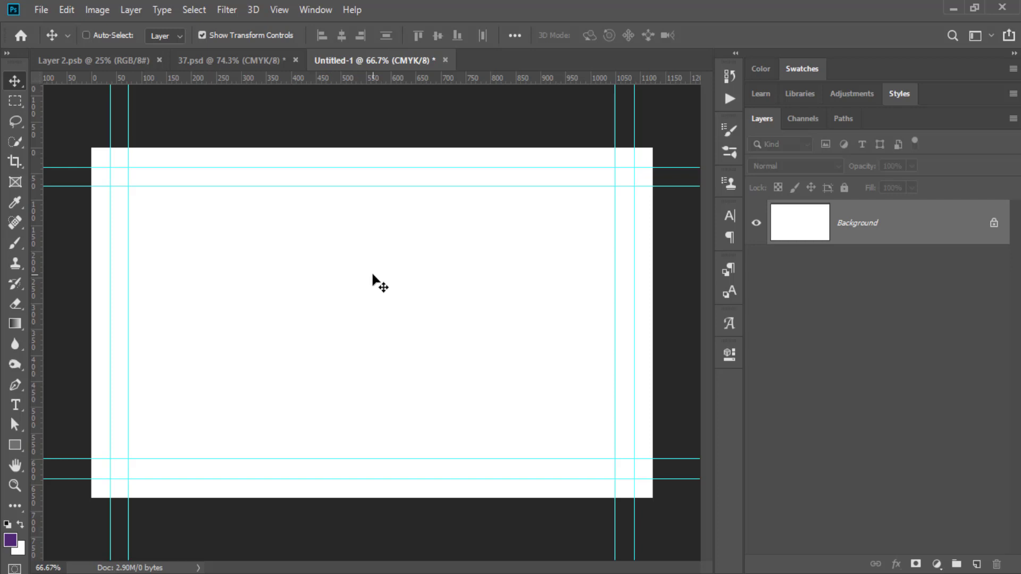
Draw a purple rectangle covering the whole card.
left_click(15, 445)
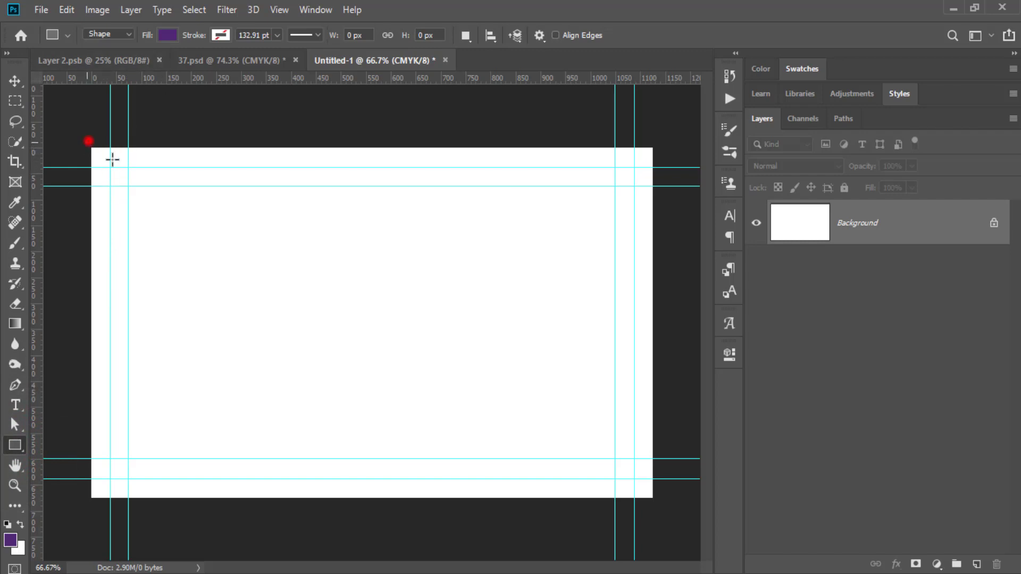
left_click_drag(87, 142, 653, 503)
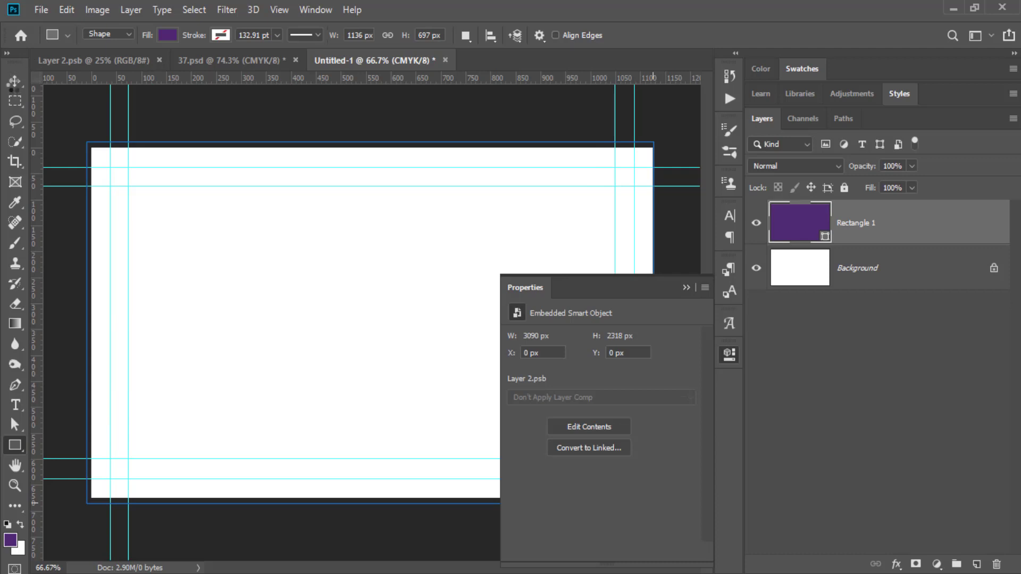
key("v")
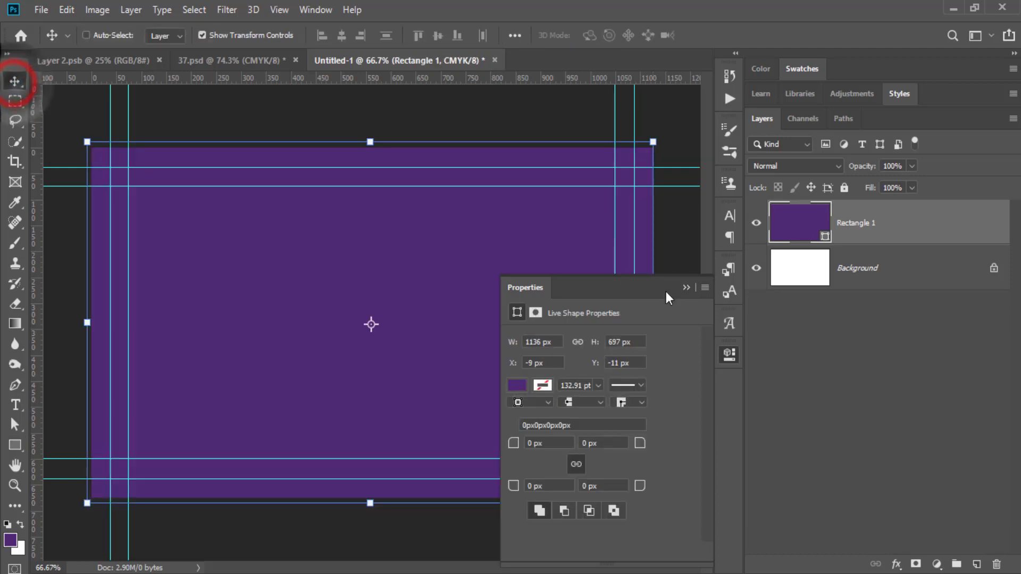
left_click(689, 287)
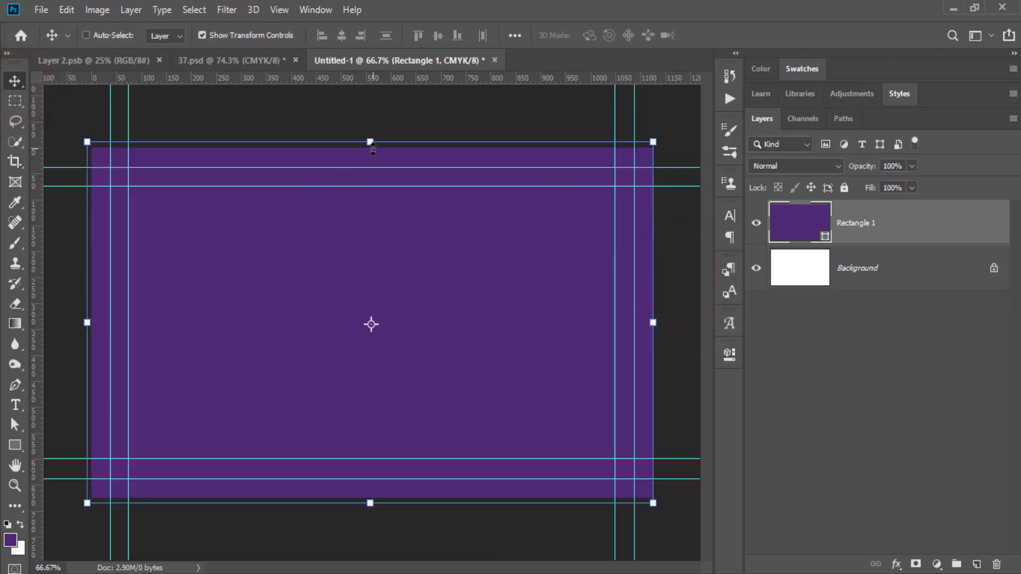
Adjust the rectangle's top, bottom and right edges to line up with the canvas edges.
left_click_drag(371, 142, 371, 148)
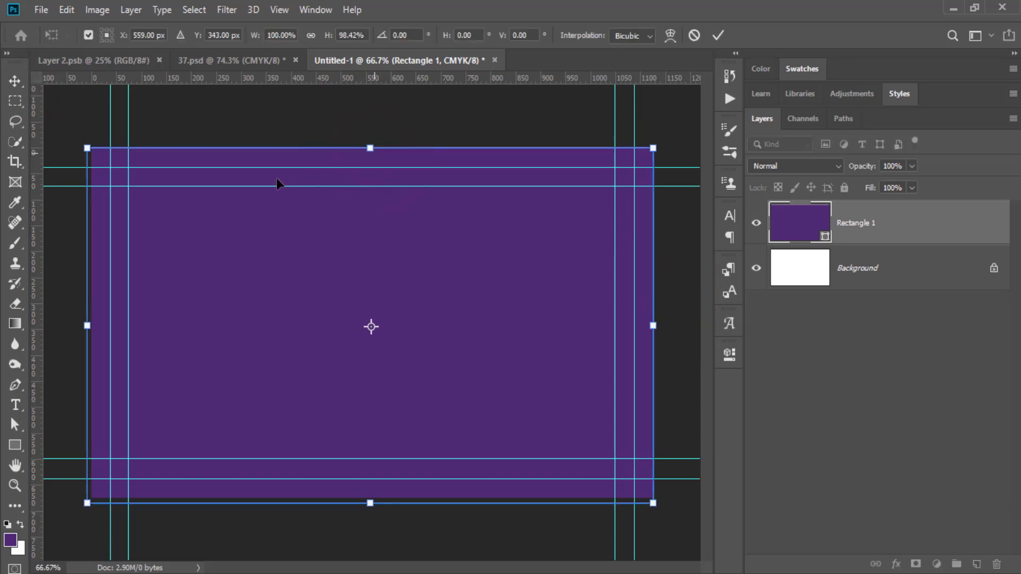
left_click_drag(87, 327, 88, 327)
left_click_drag(92, 326, 91, 327)
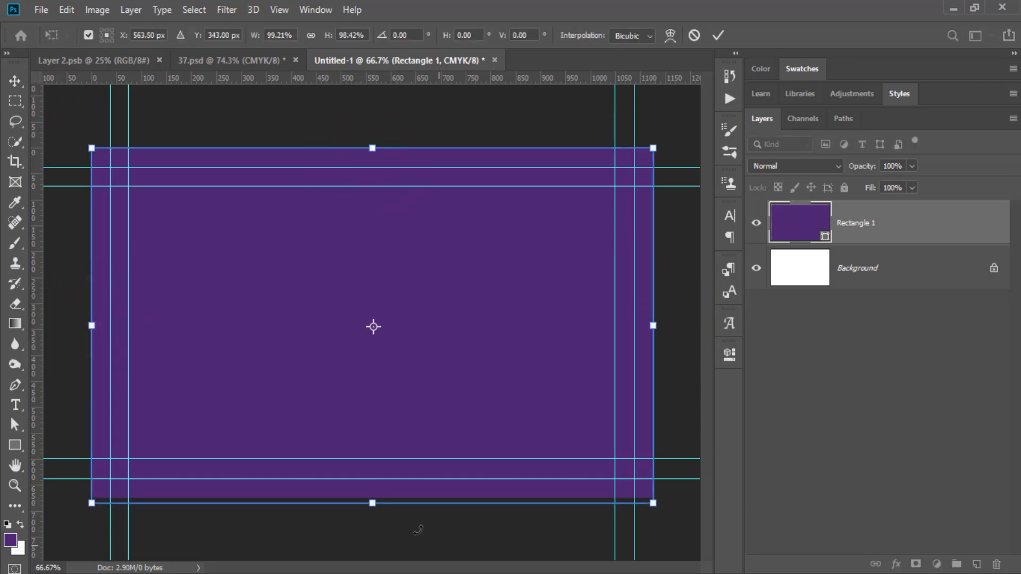
left_click_drag(368, 508, 372, 497)
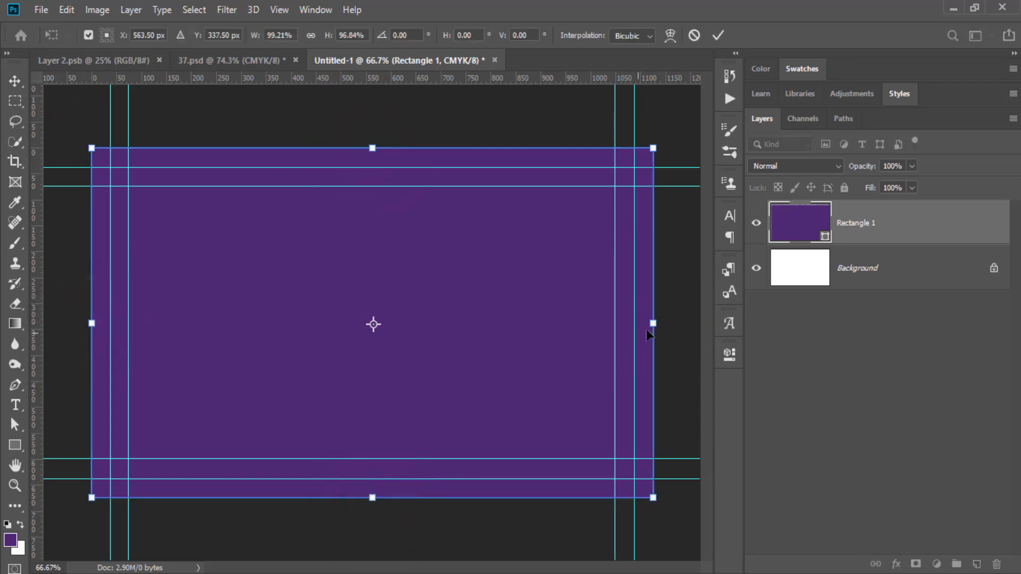
left_click_drag(654, 323, 653, 323)
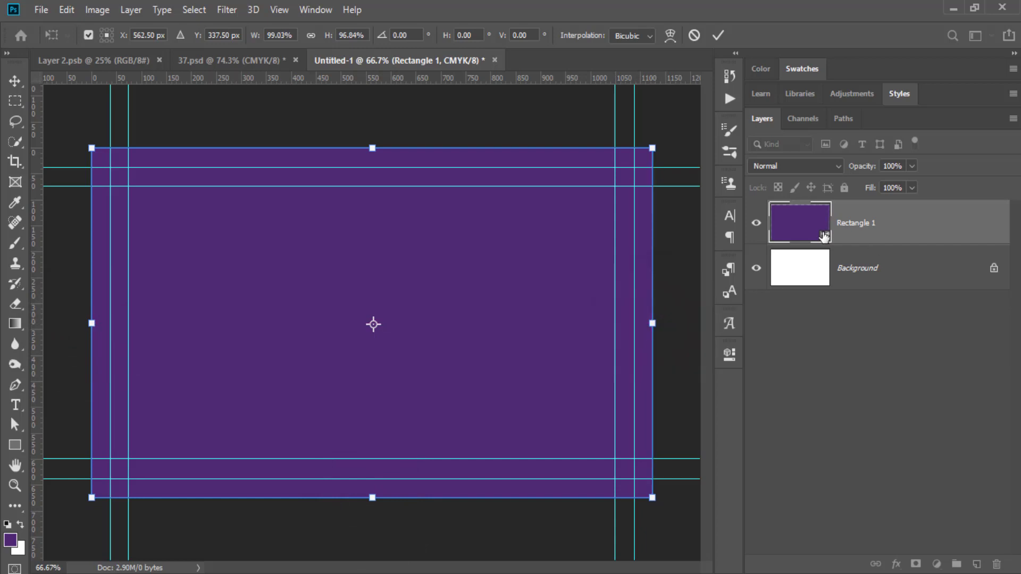
Fill Rectangle 1 with white and delete the original Background layer.
double_click(825, 240)
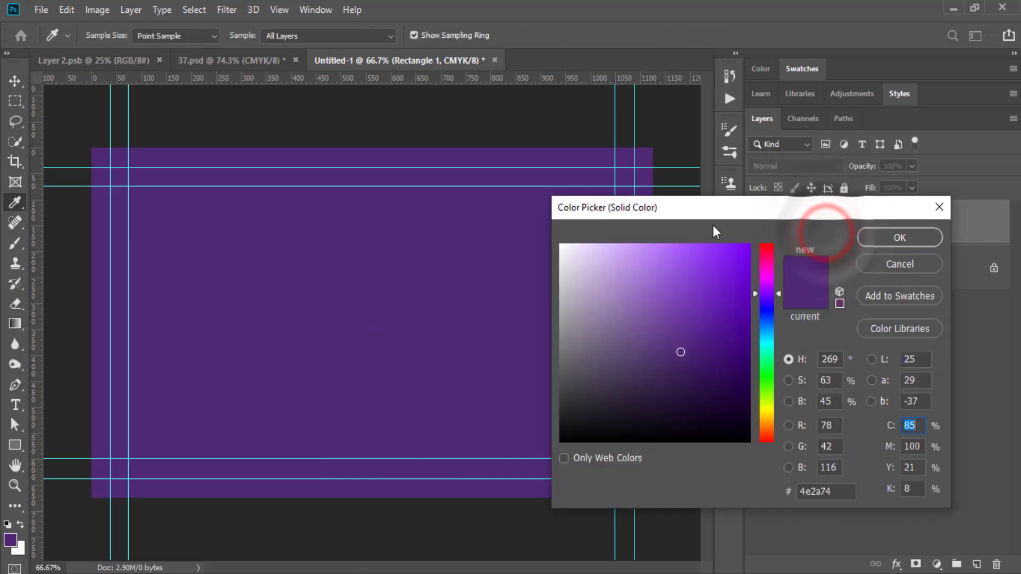
left_click_drag(591, 291, 559, 244)
left_click(886, 239)
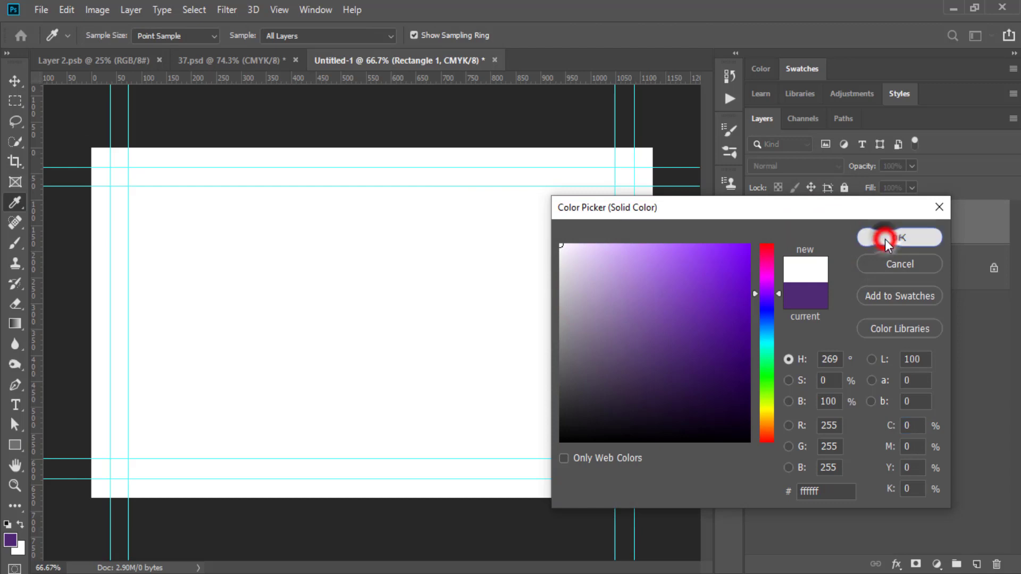
left_click(994, 268)
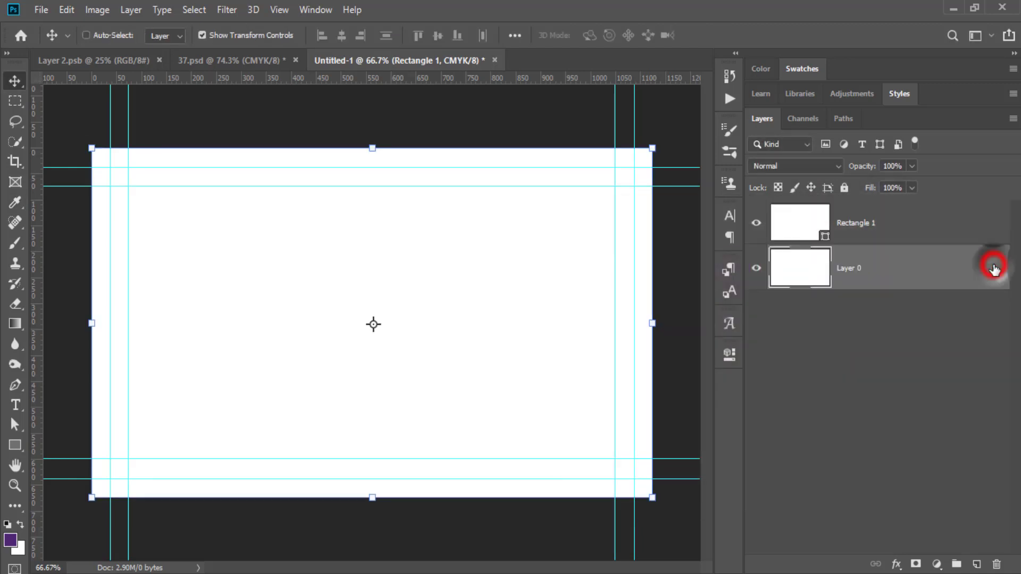
left_click_drag(912, 279, 994, 566)
Put Rectangle 1 in a new group named 'Background'.
left_click(885, 233)
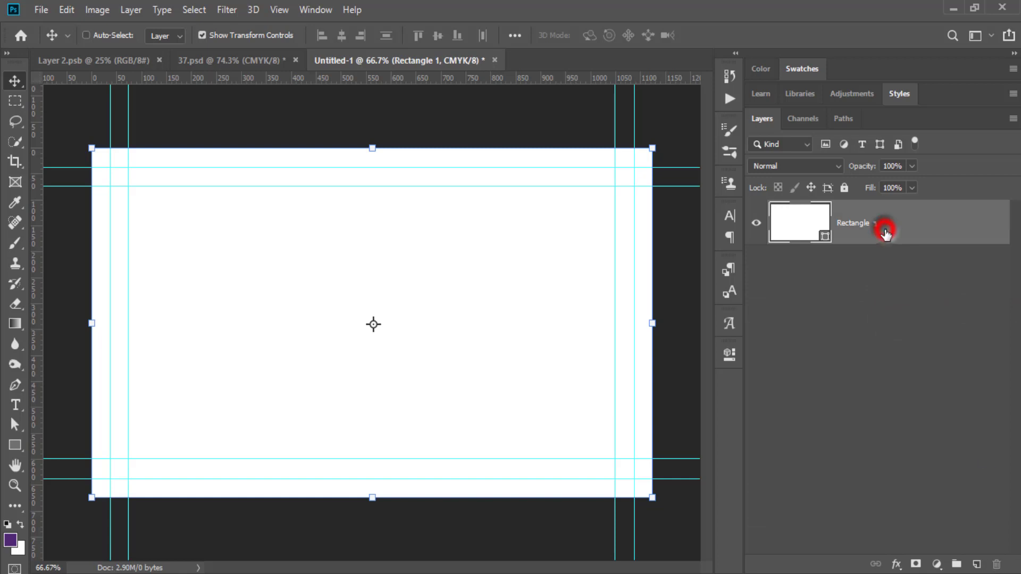
key("ctrl+g")
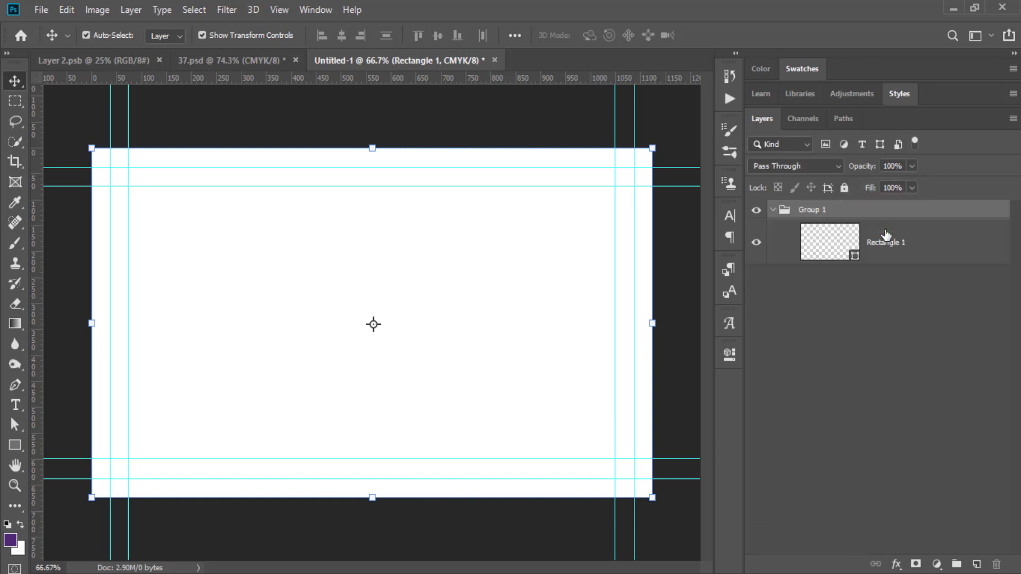
left_click(813, 209)
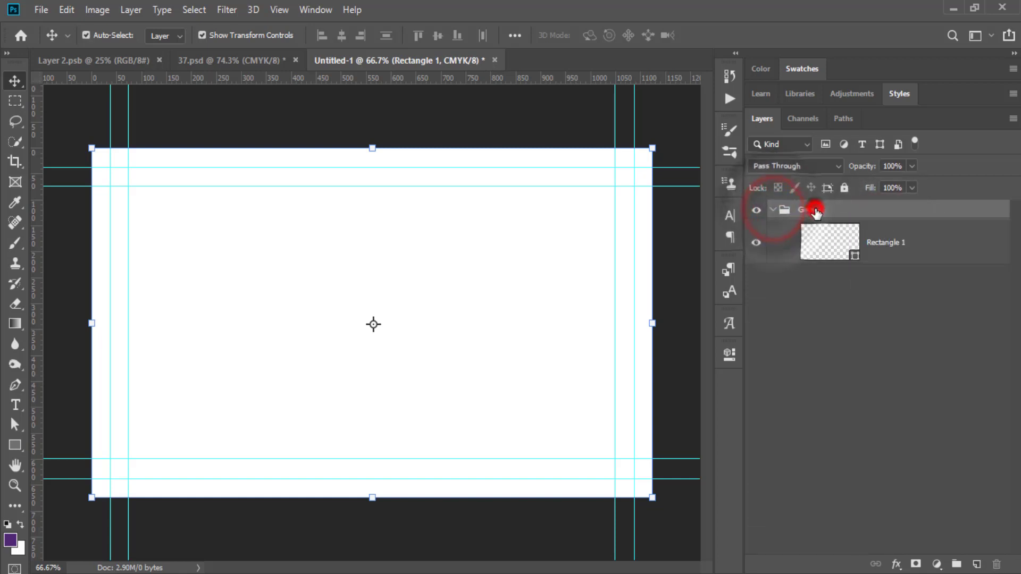
double_click(812, 209)
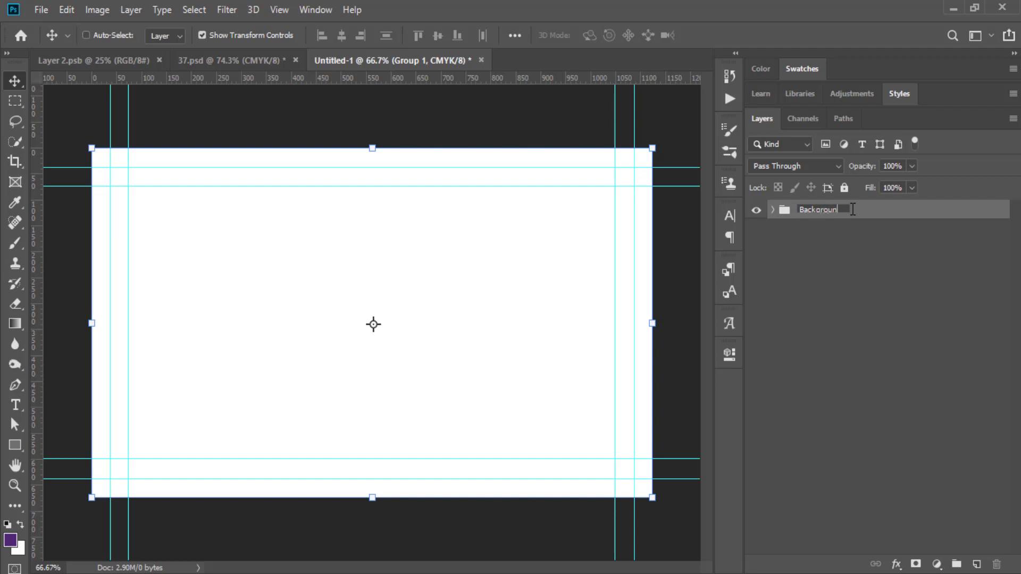
left_click(876, 209)
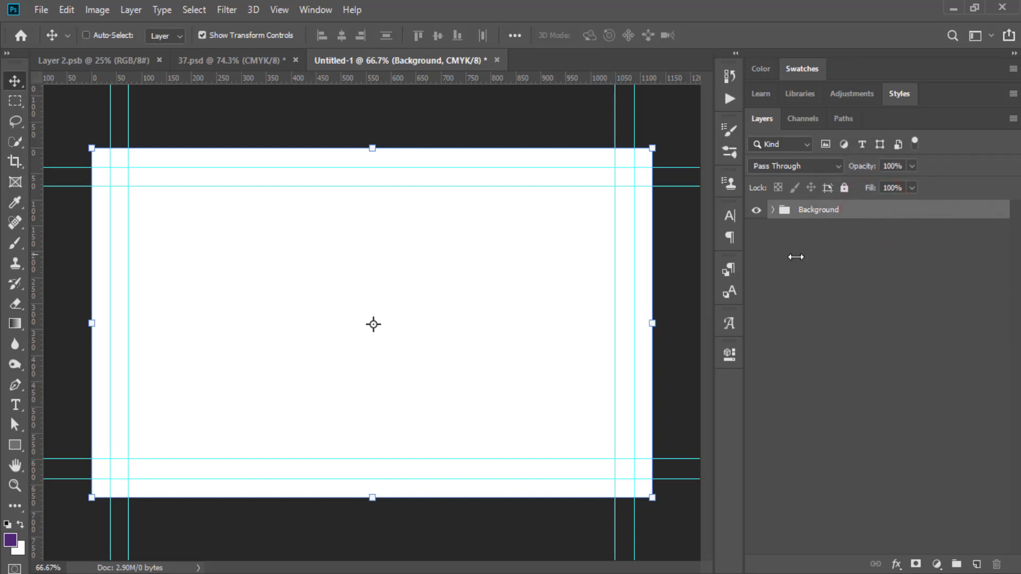
left_click(989, 347)
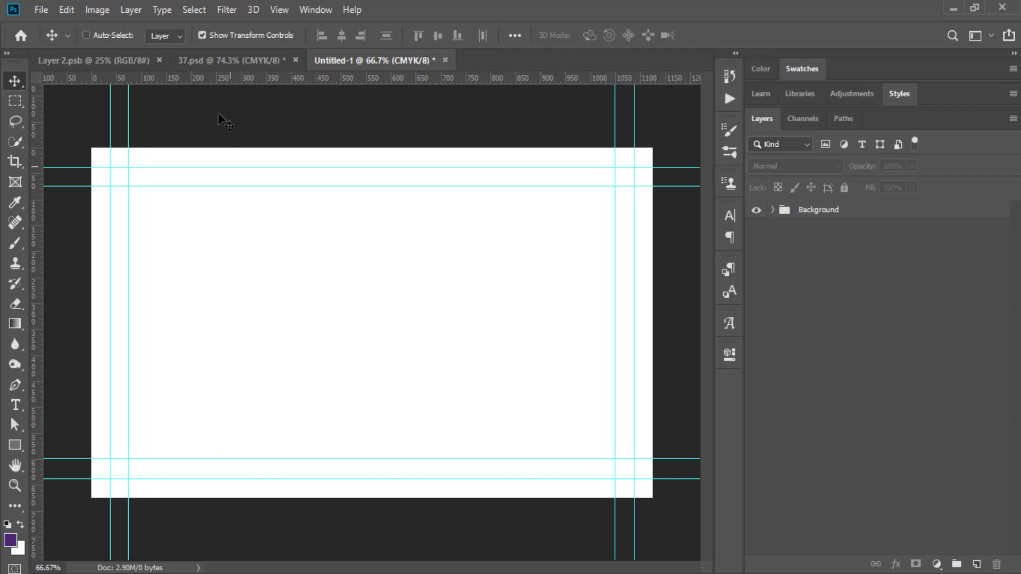
left_click(119, 60)
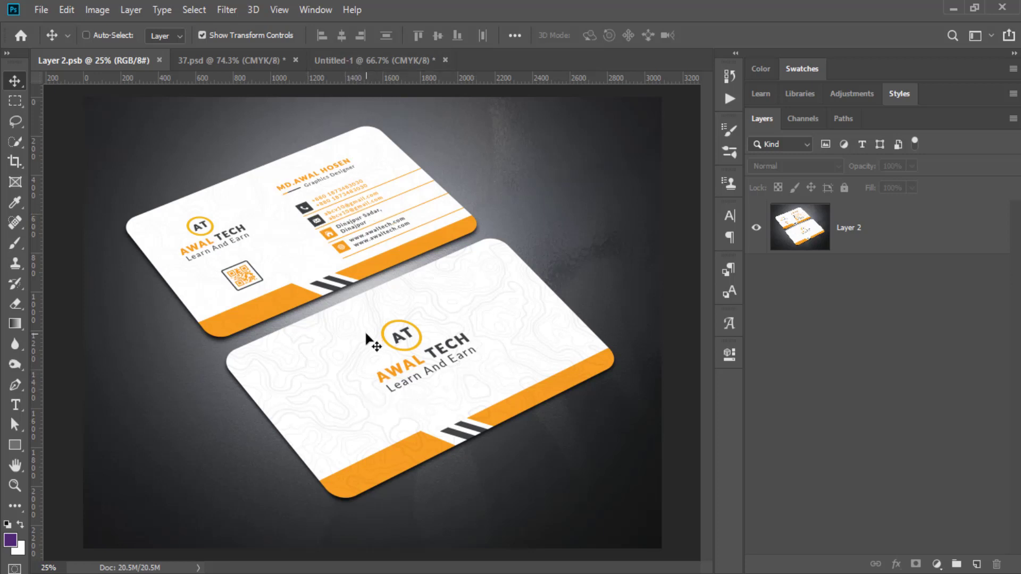
left_click(367, 60)
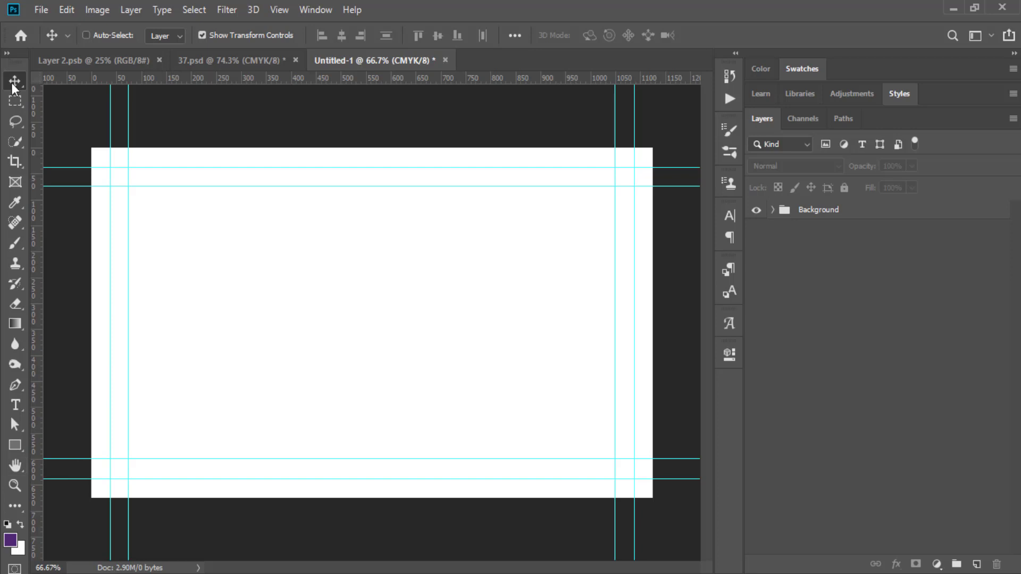
Set the Rectangle tool to no stroke and an orange fill.
left_click(20, 446)
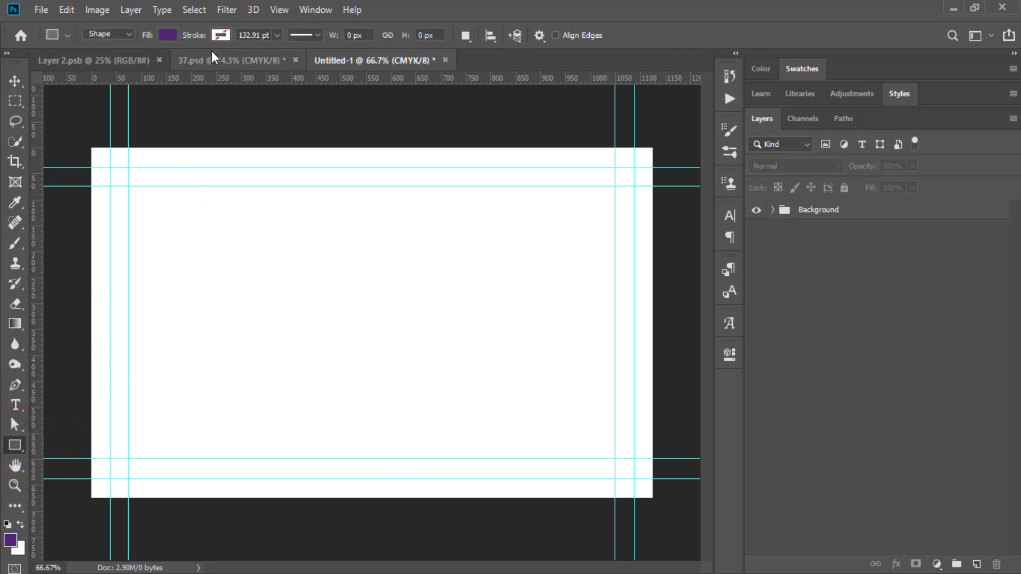
left_click(219, 35)
left_click(156, 65)
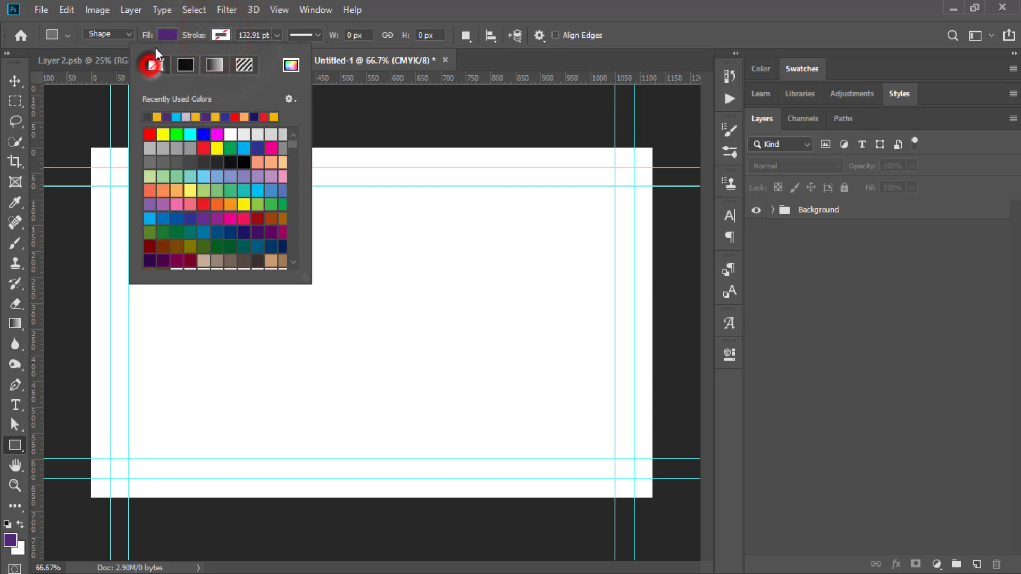
left_click(168, 35)
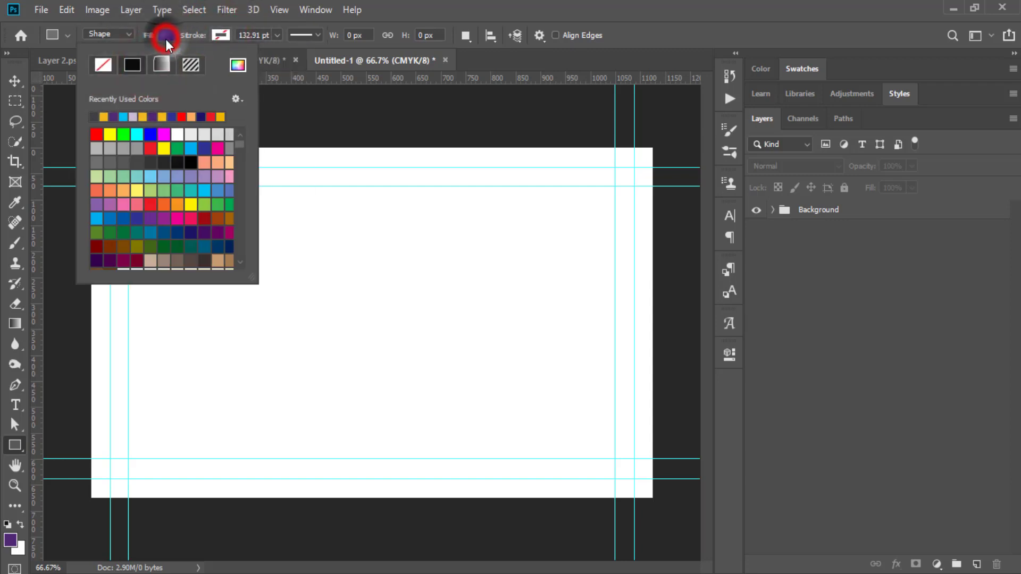
left_click(142, 117)
Create a 1125 × 129 px rectangle on the card.
left_click(258, 281)
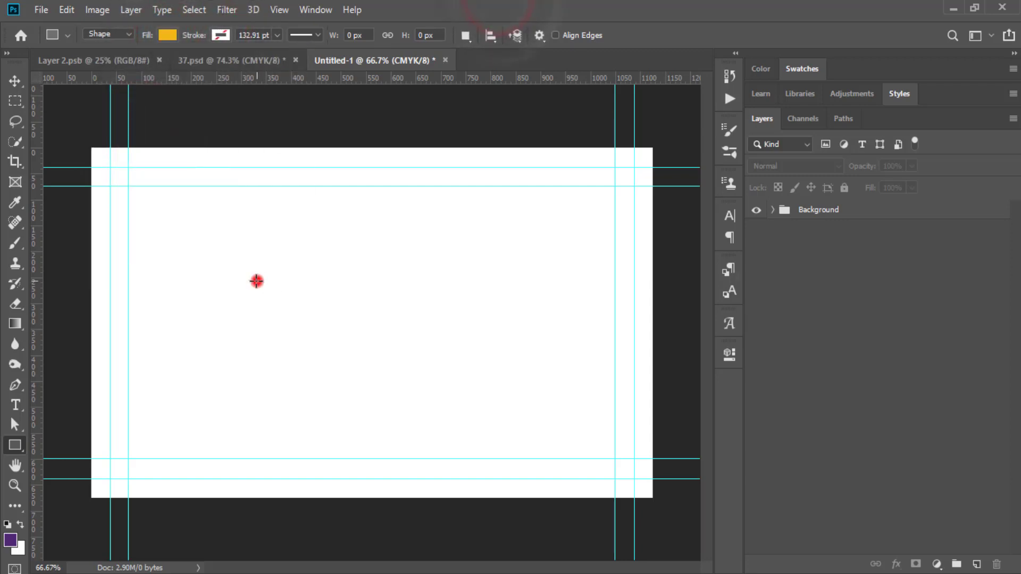
left_click_drag(442, 260, 332, 263)
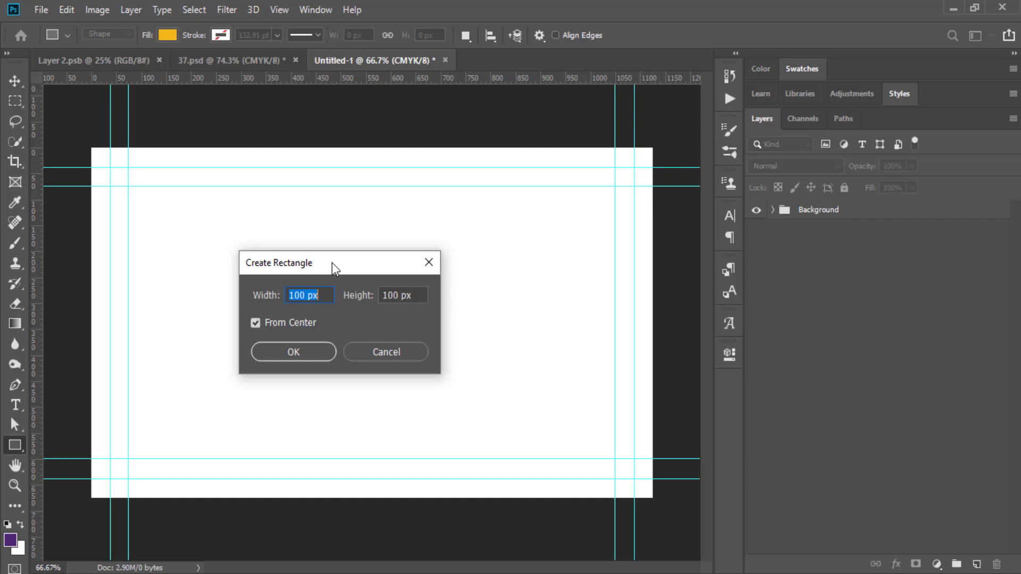
type("1125")
left_click(416, 295)
type("129")
left_click(295, 352)
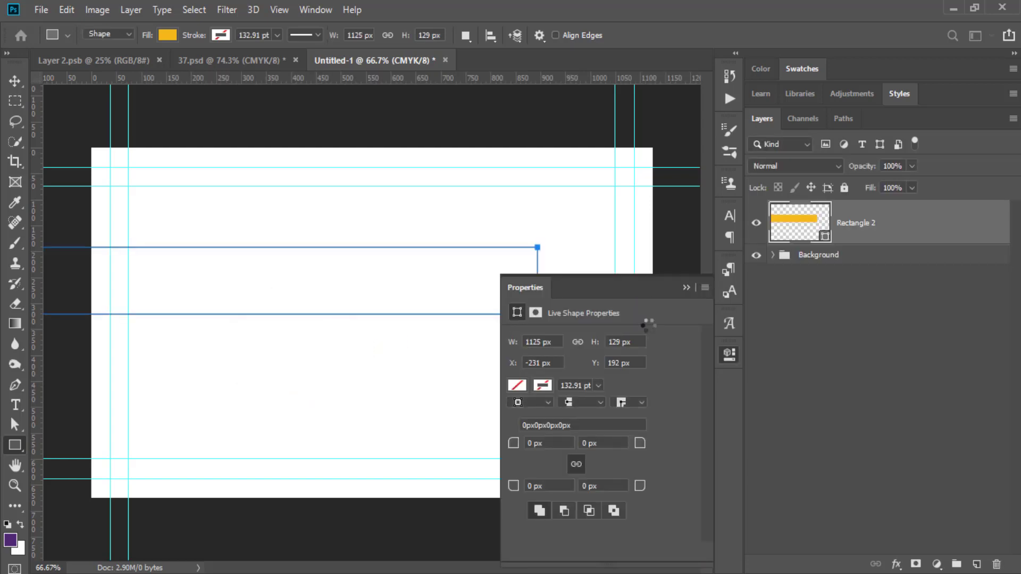
left_click(687, 289)
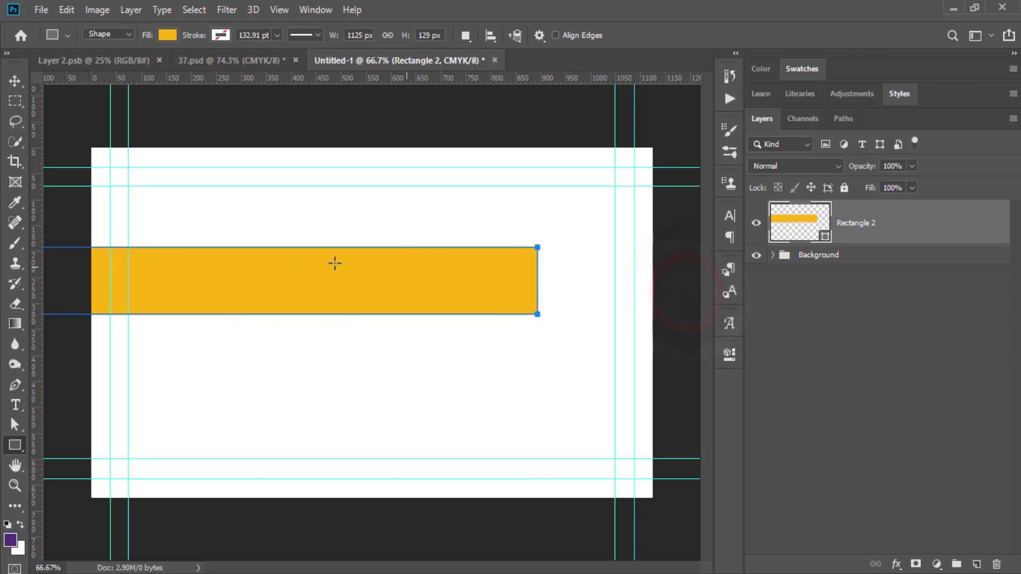
left_click(16, 79)
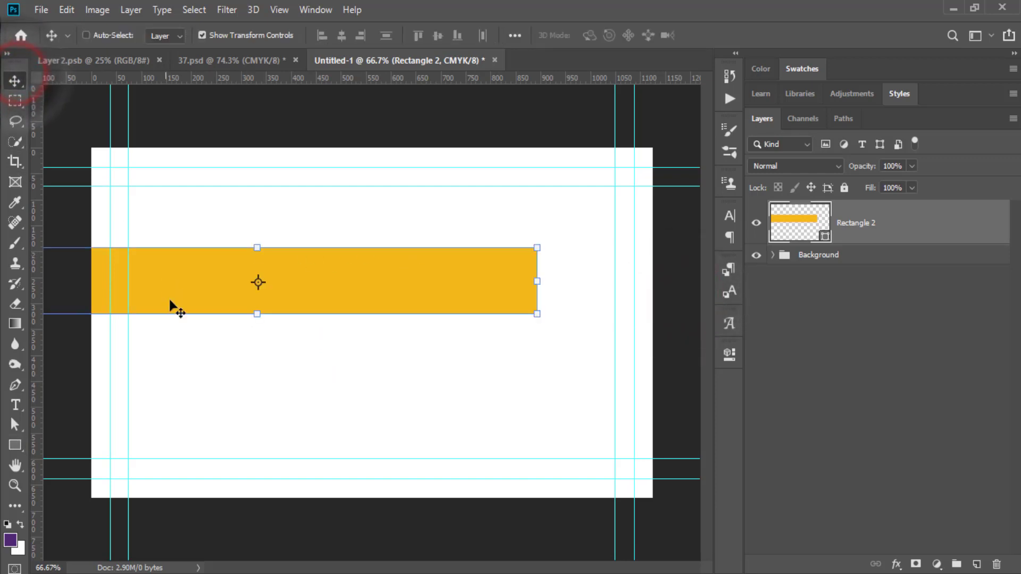
Move the orange bar flush to the card's bottom edge, spanning the full card width.
left_click_drag(171, 302, 280, 477)
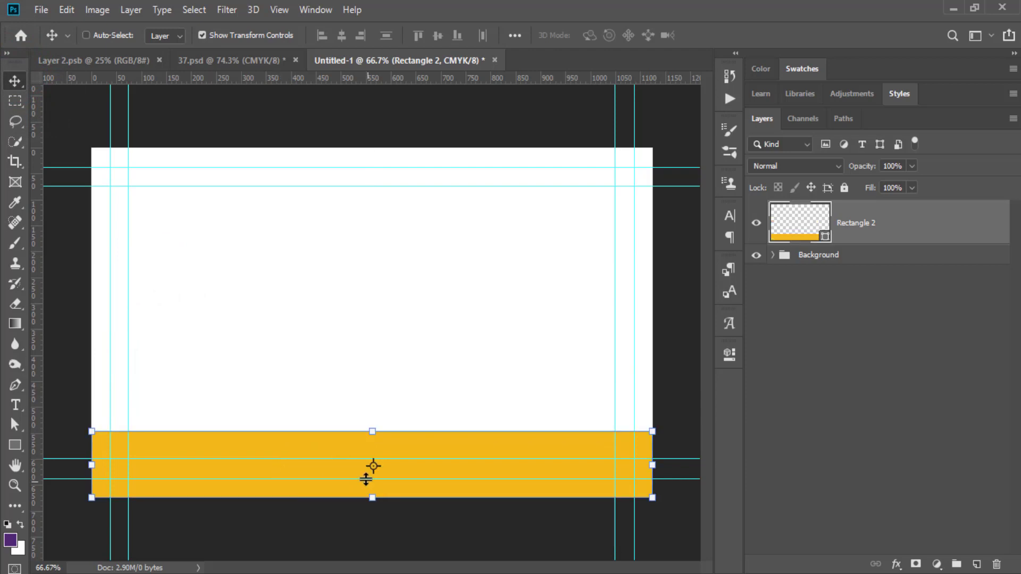
key("ctrl+t")
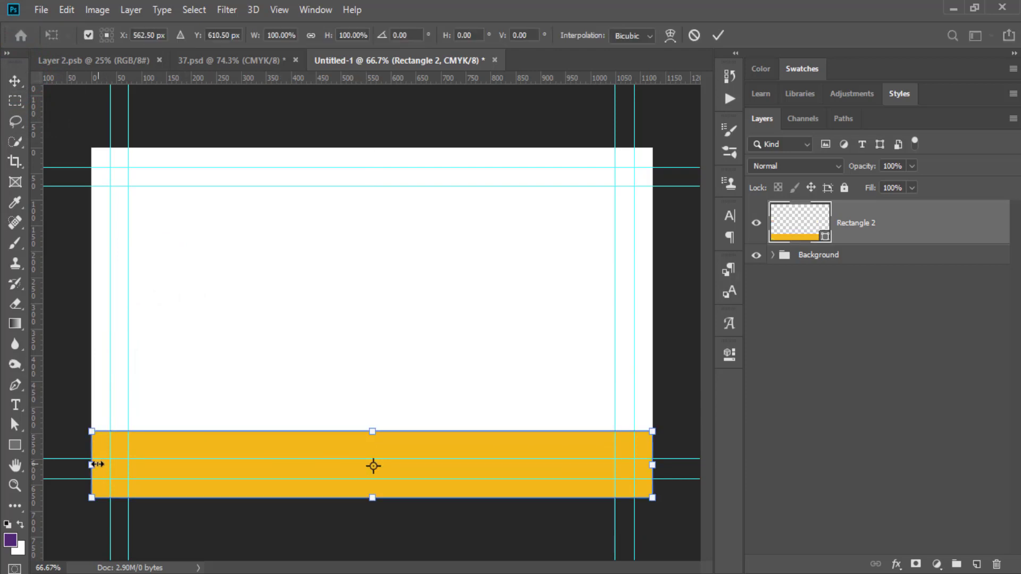
left_click(98, 464)
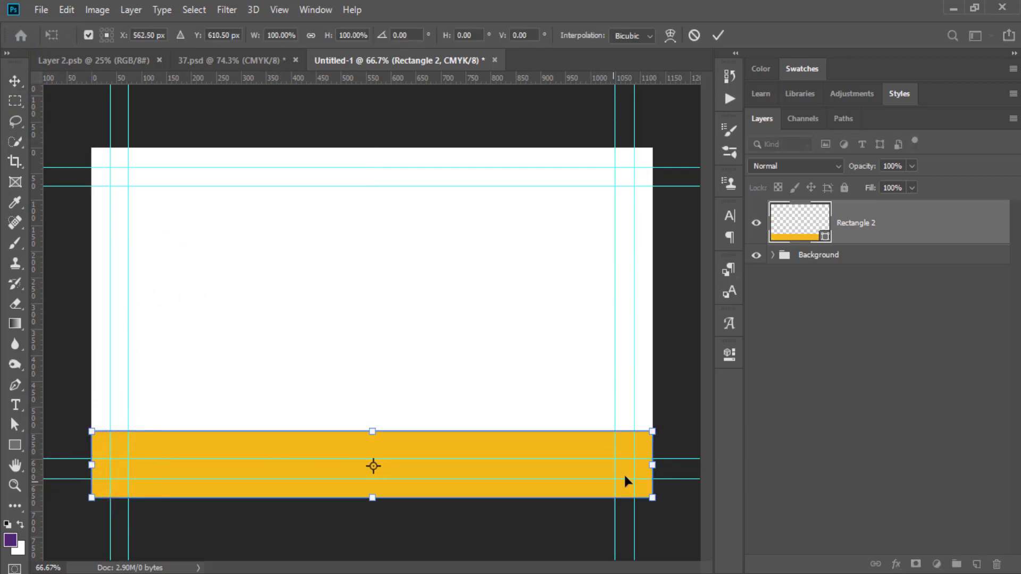
left_click(656, 465)
left_click(716, 36)
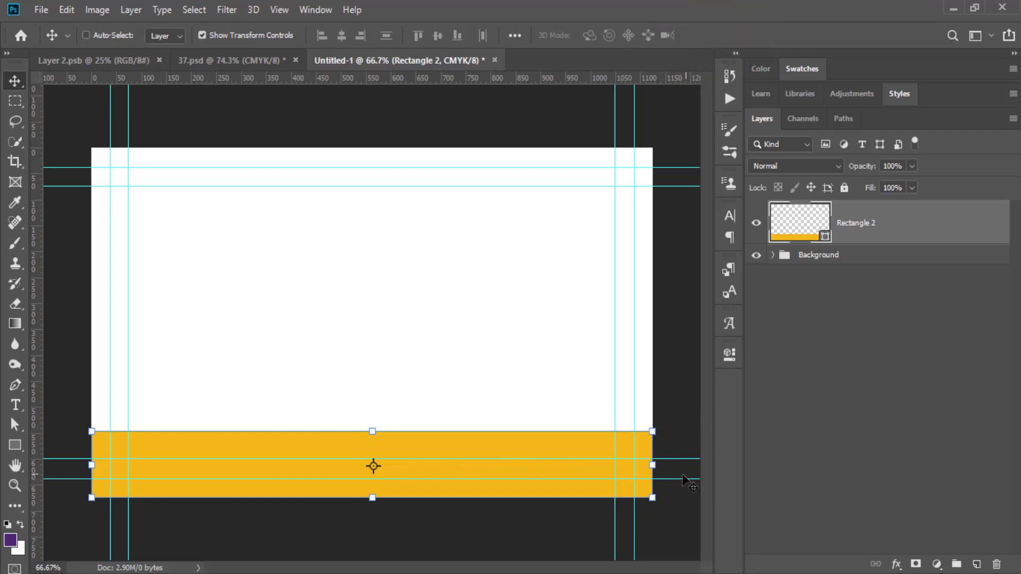
Duplicate Rectangle 2, narrow the copy to about 41.87% width at bottom-left, and hide the original.
left_click_drag(908, 229, 976, 562)
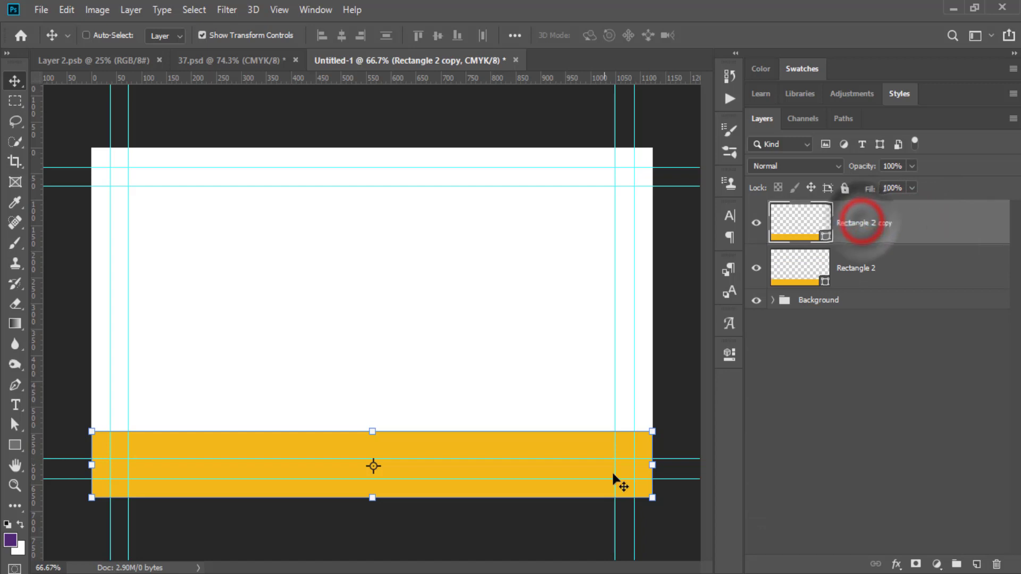
key("ctrl+t")
left_click_drag(653, 465, 391, 482)
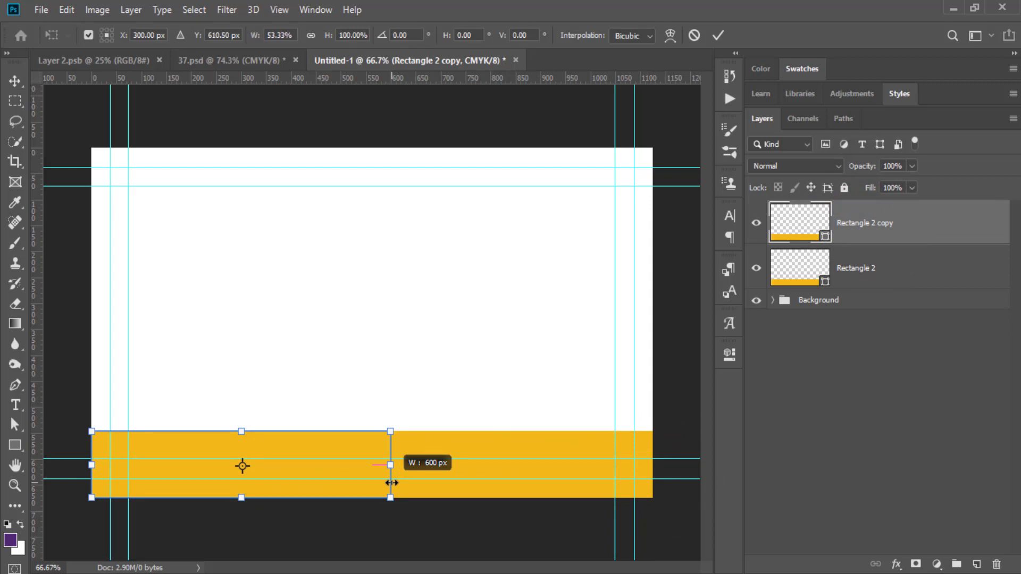
left_click_drag(391, 482, 327, 478)
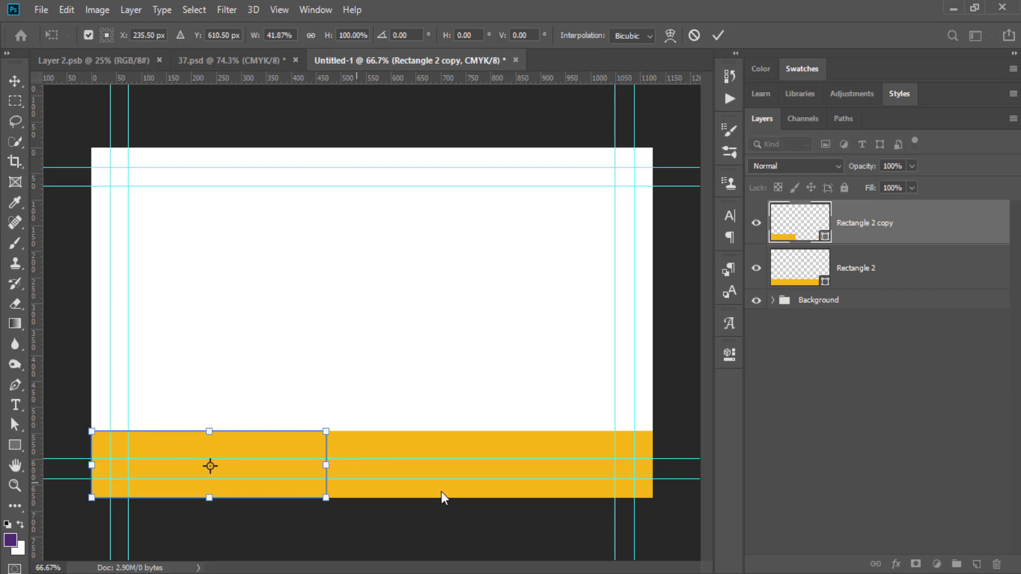
left_click(757, 270)
left_click(883, 222)
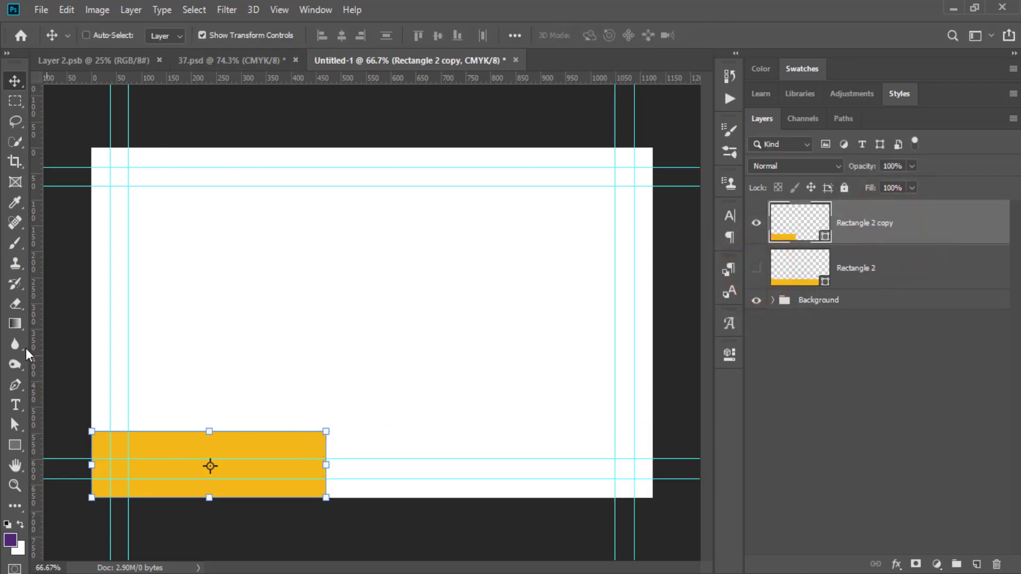
Slant the short bar's right edge into a trapezoid by nudging its top-right anchor left.
left_click(15, 428)
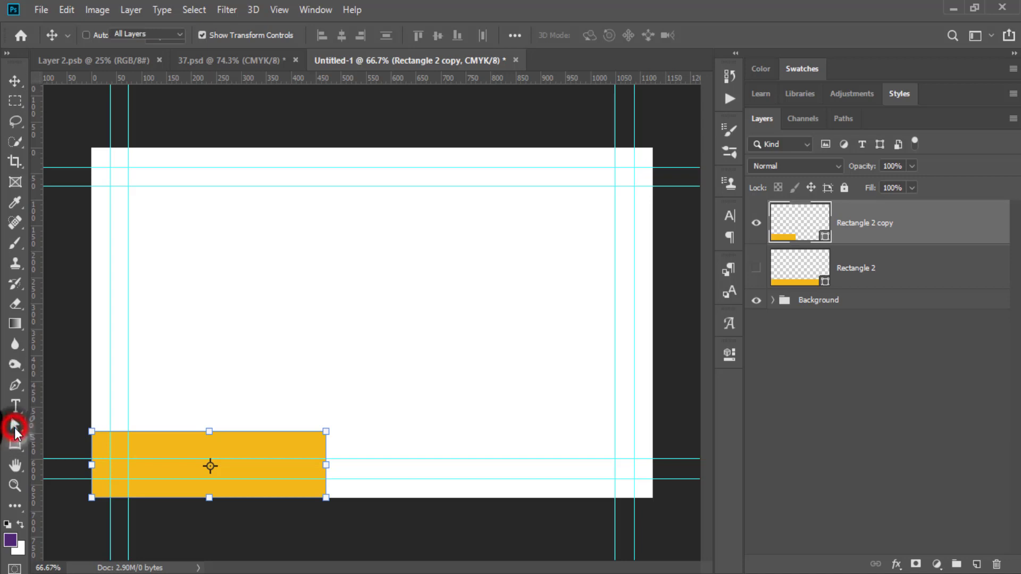
left_click(59, 440)
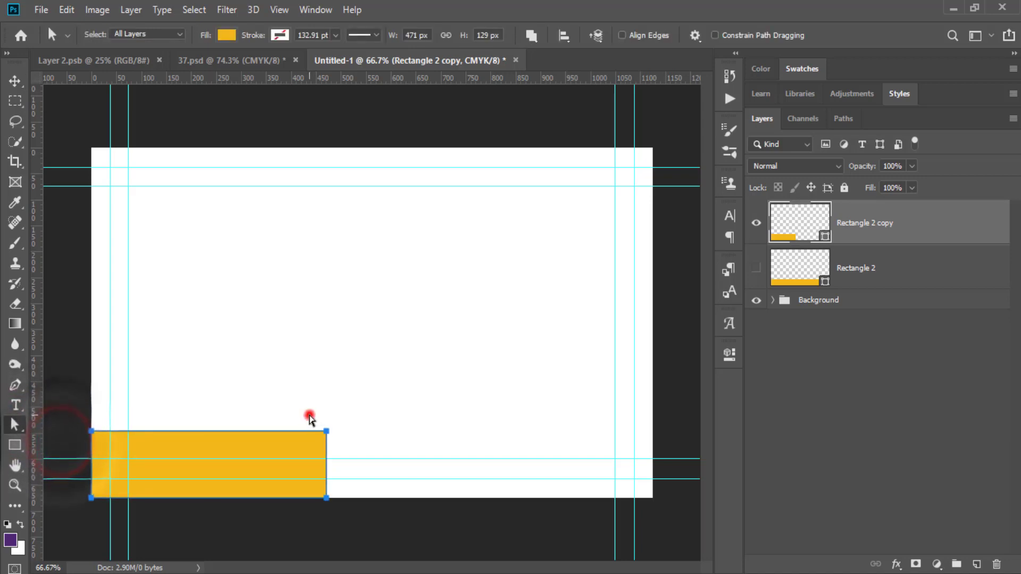
left_click_drag(308, 415, 358, 446)
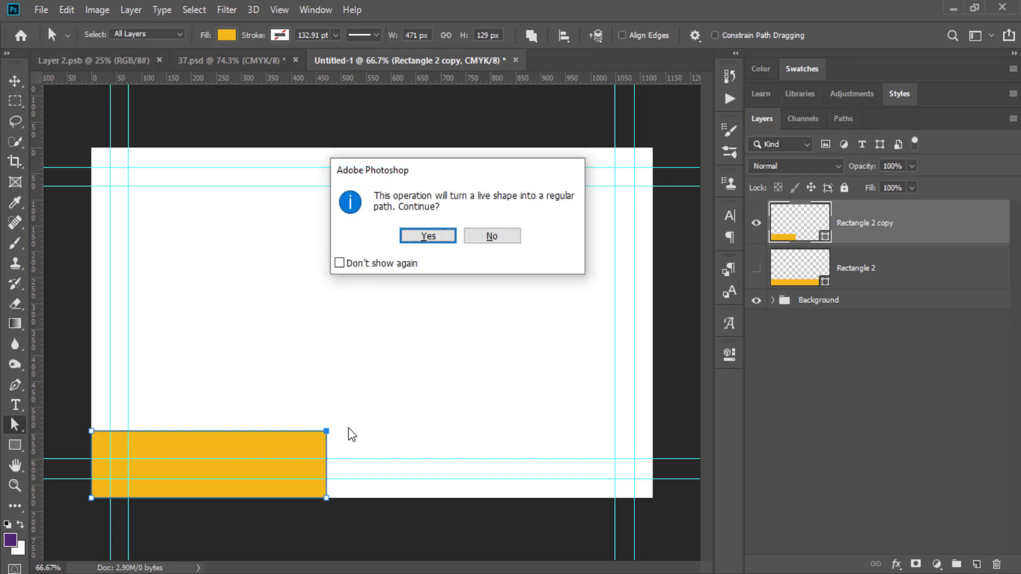
left_click_drag(410, 171, 339, 222)
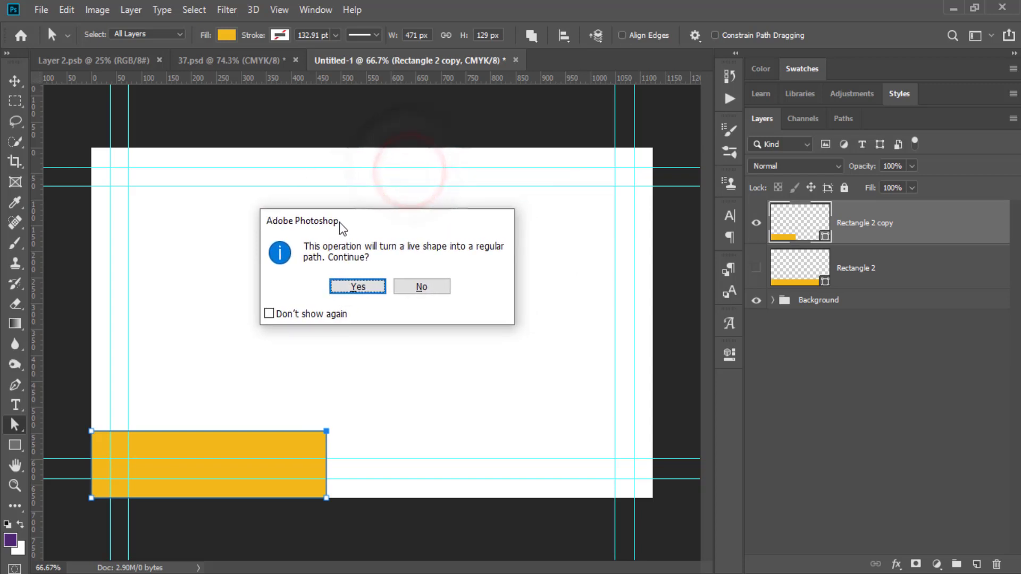
left_click(372, 288)
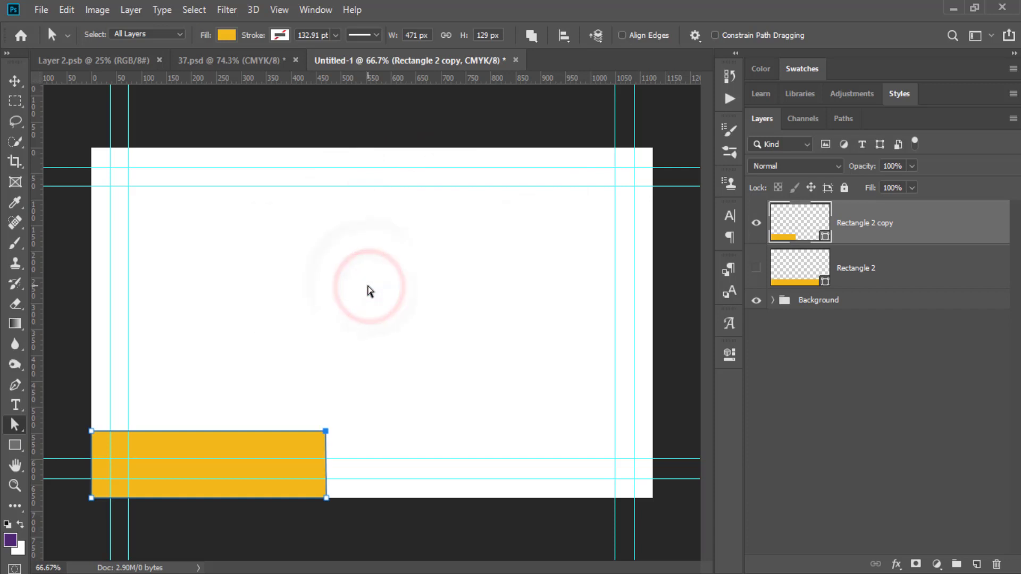
key("shift+Left")
key("shift+Left")
key("shift+Left")
key("shift+Left")
key("shift+Left")
key("shift+Left")
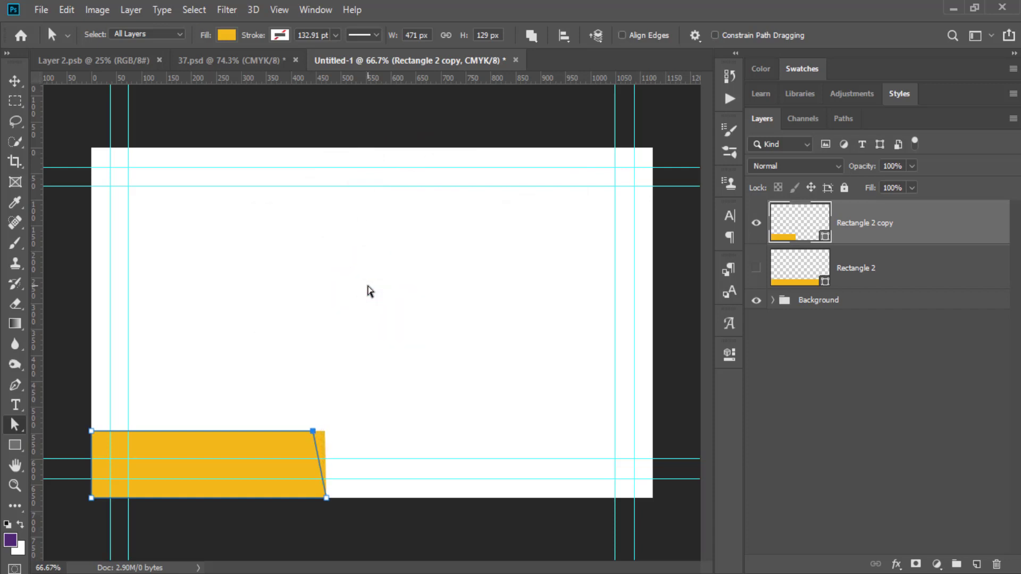
key("shift+Left")
key("shift+Left")
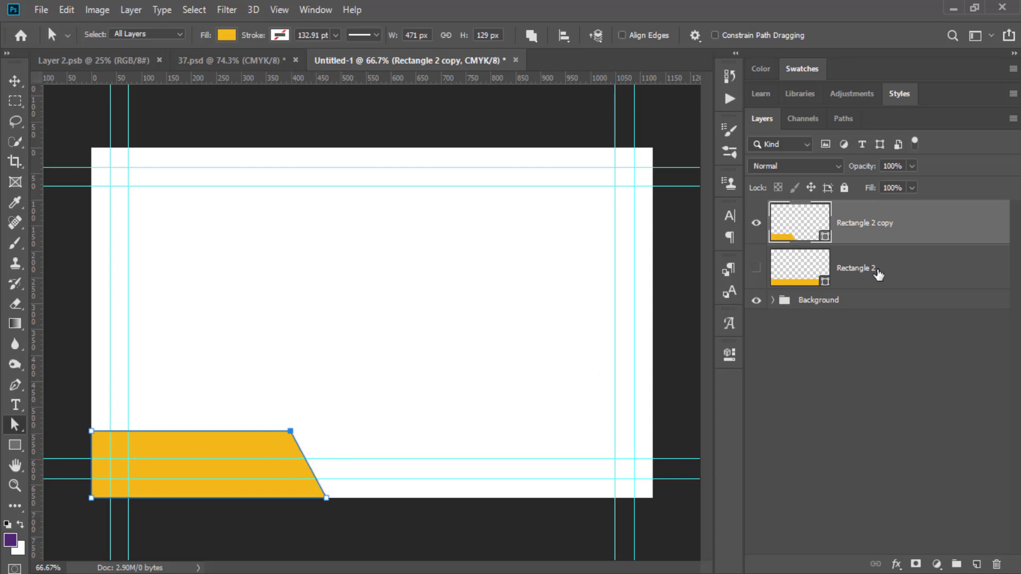
left_click(876, 272)
Show Rectangle 2 again and shorten it by pulling its left edge to the right.
left_click(757, 269)
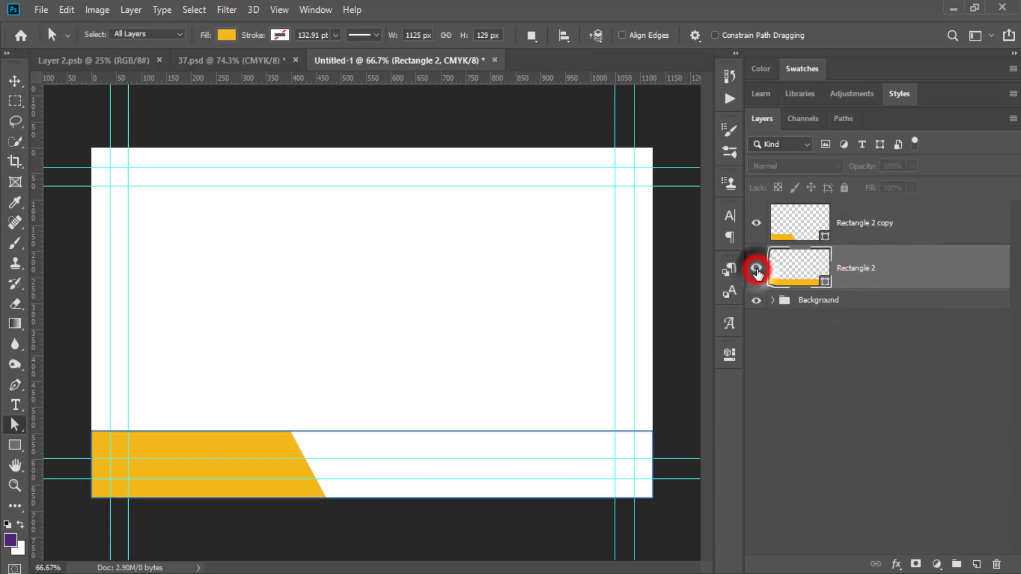
left_click(889, 270)
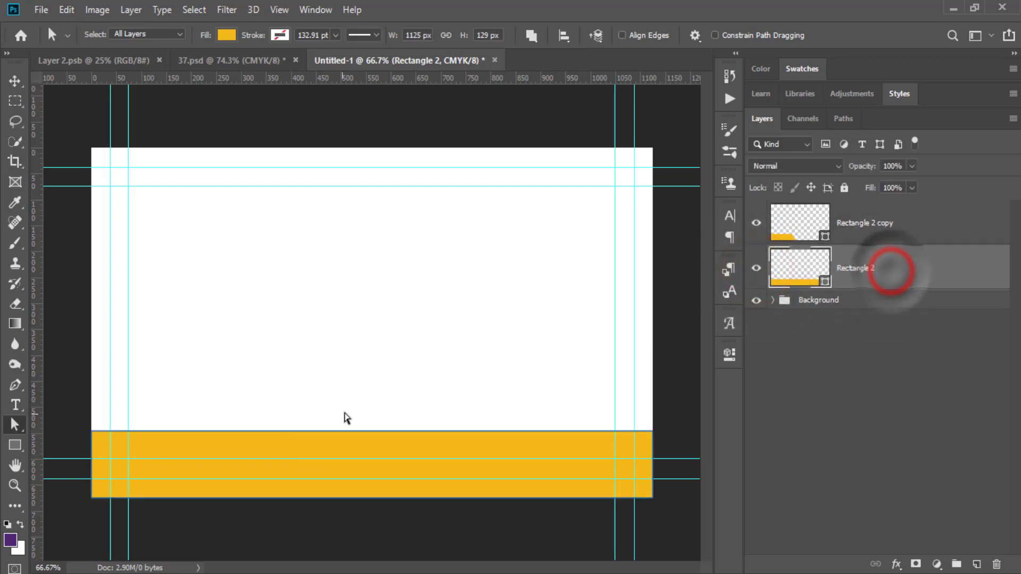
key("ctrl+t")
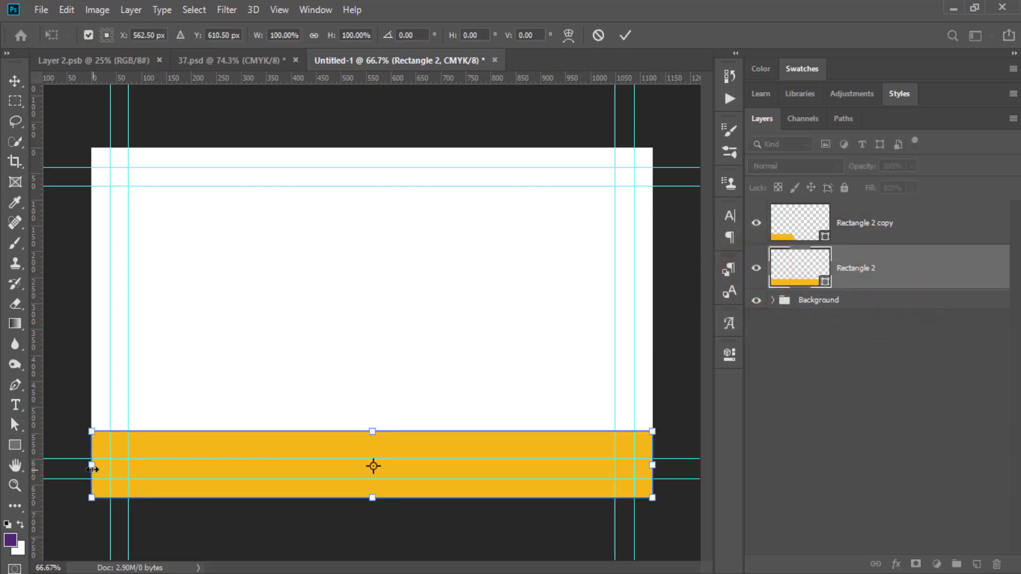
left_click_drag(91, 465, 428, 479)
key("a")
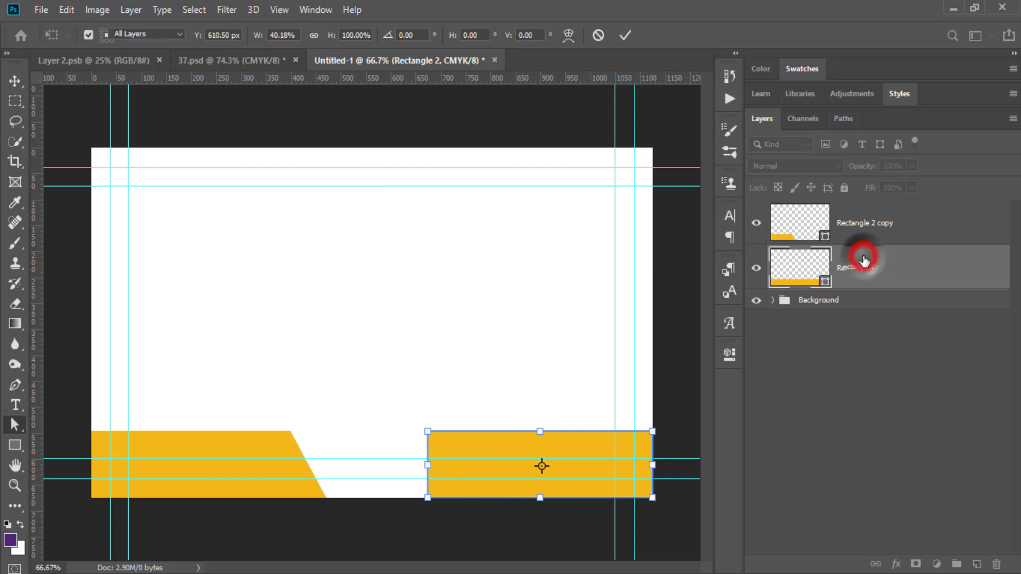
Resize the right bar to 605 × 101 px by extending its left edge and lowering its top.
left_click(865, 259)
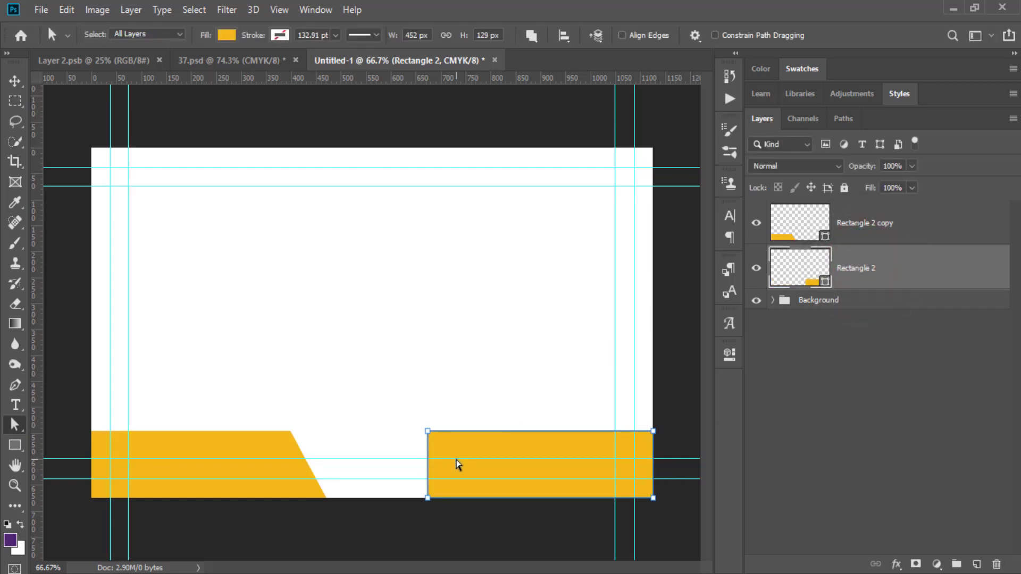
key("ctrl+t")
left_click_drag(424, 463, 351, 467)
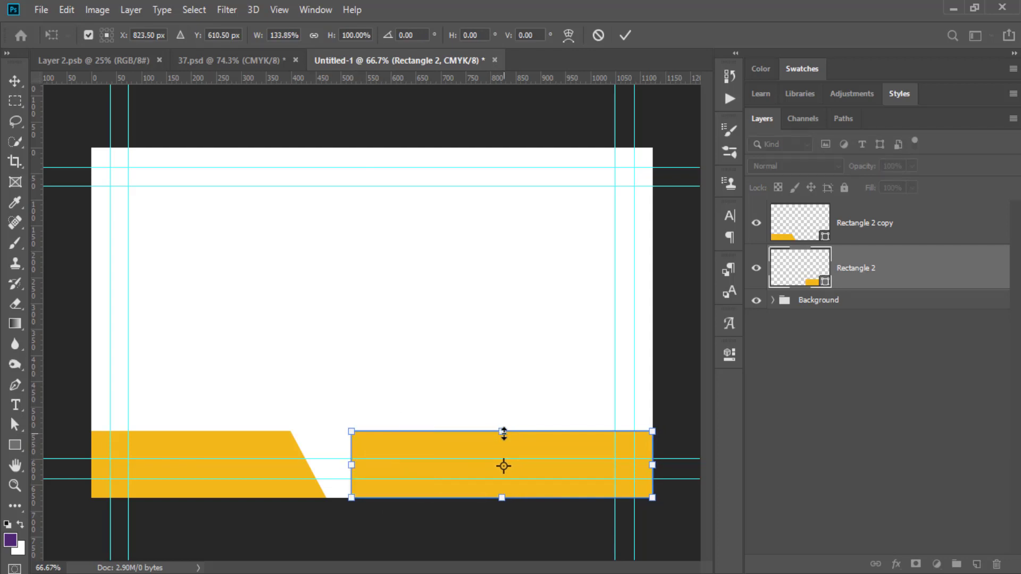
left_click_drag(501, 432, 501, 448)
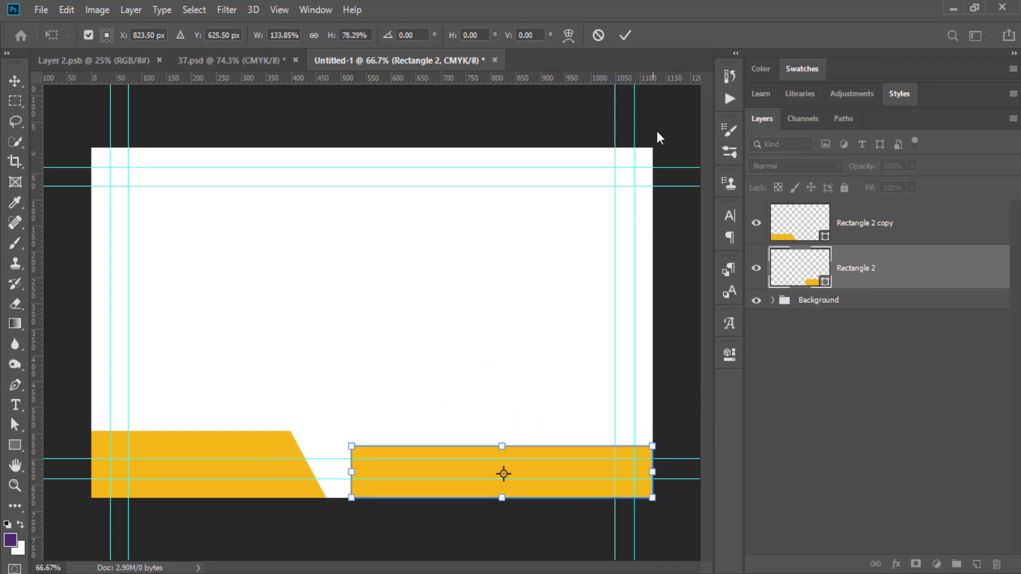
left_click(626, 36)
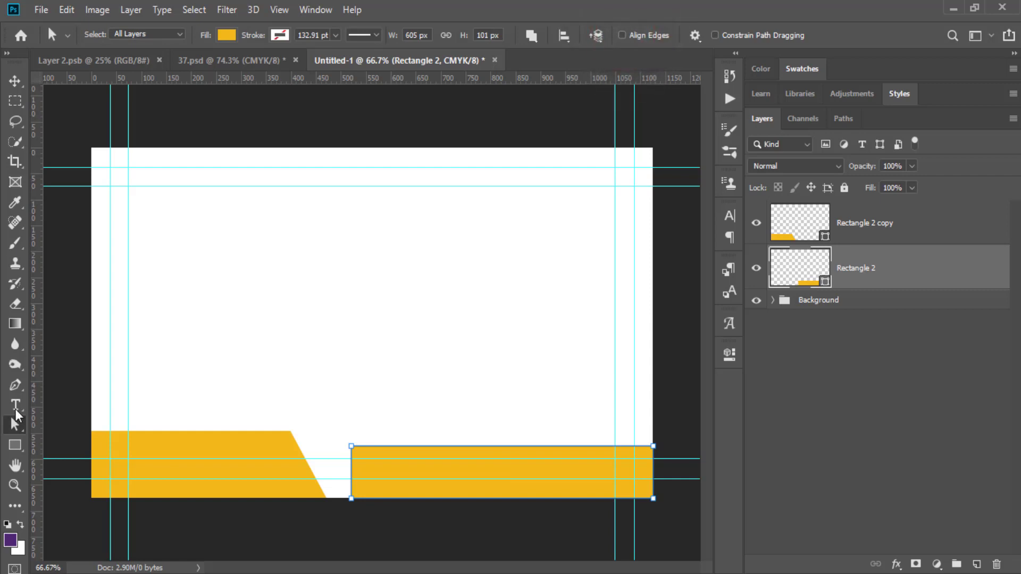
Slant the right bar's left edge by nudging its top-left anchor left, making it 663.5 px wide.
left_click_drag(342, 434, 361, 457)
key("Left")
left_click(358, 286)
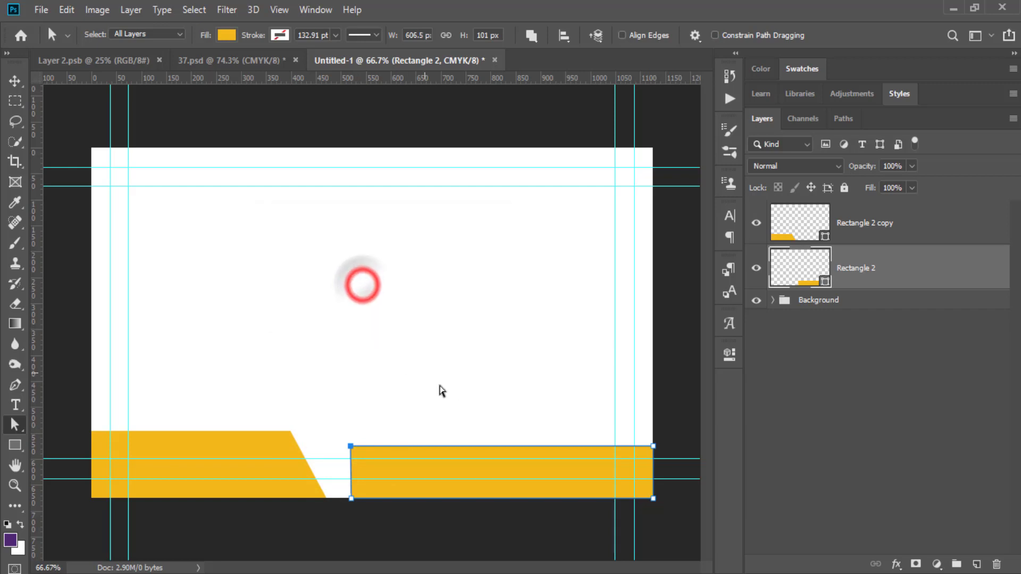
key("Left")
key("Left")
key("Left")
key("Left")
key("Left")
key("Left")
key("Left")
key("Left")
key("Left")
key("Left")
key("Left")
key("Left")
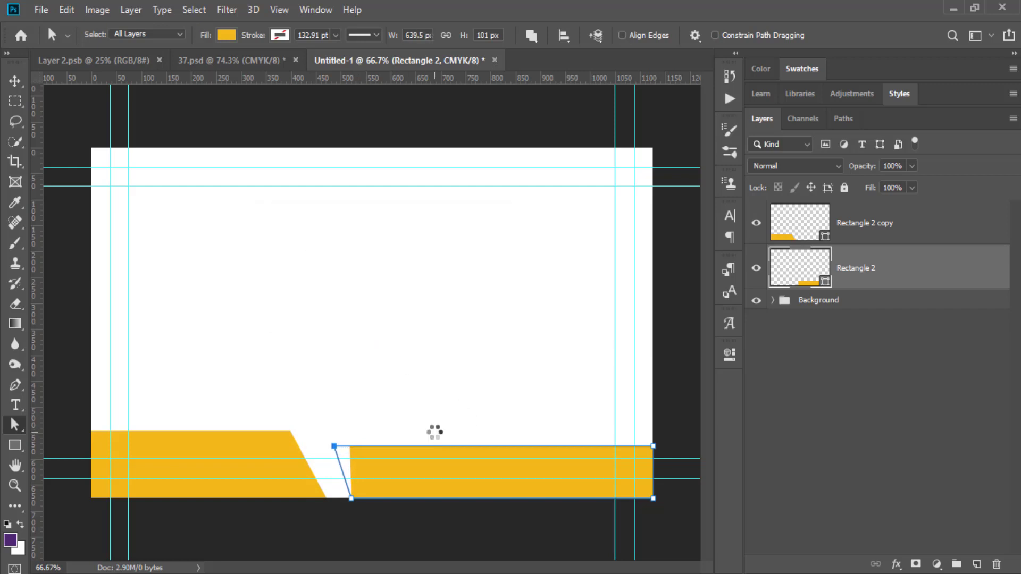
key("Left")
key("Left")
key("Left")
key("Left")
key("Left")
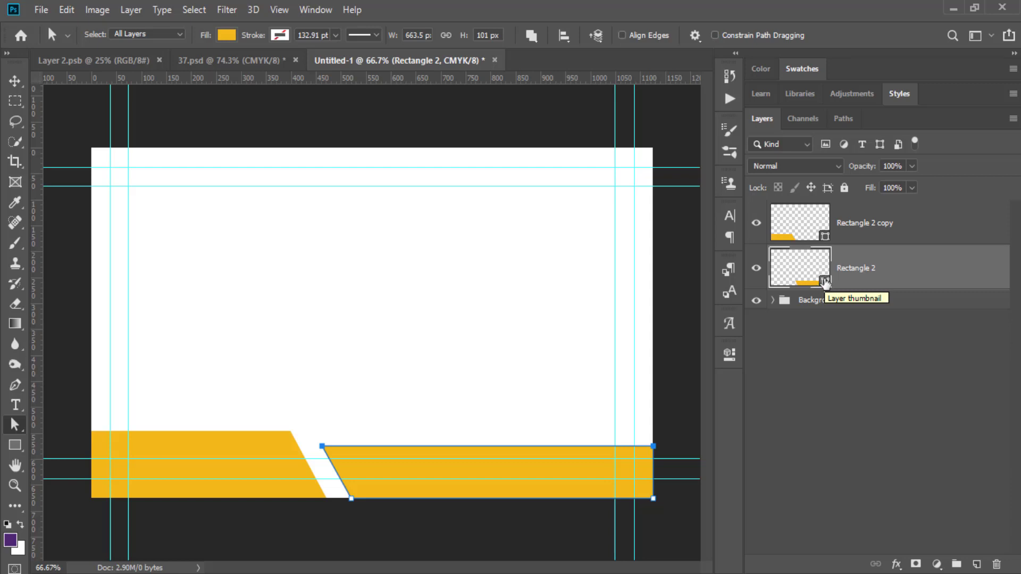
Fill the right bar with dark grey 3c4041 and duplicate it as Rectangle 2 copy 2.
double_click(825, 284)
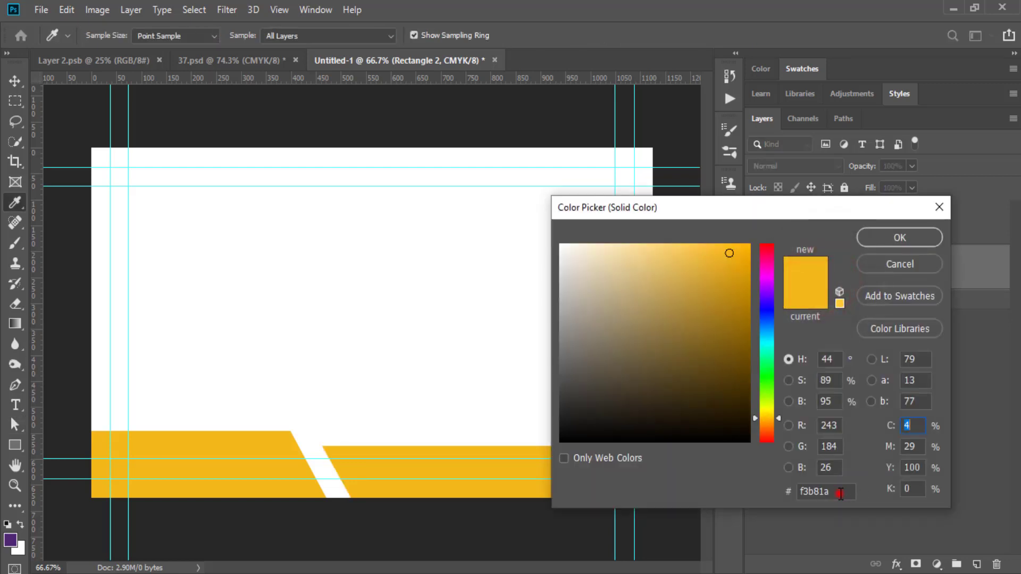
left_click(840, 492)
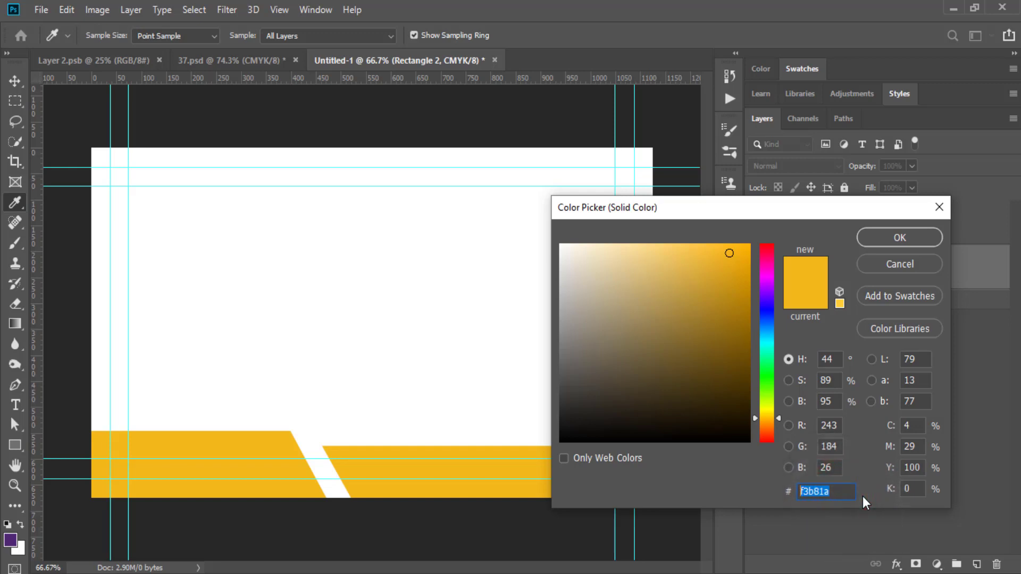
type("3")
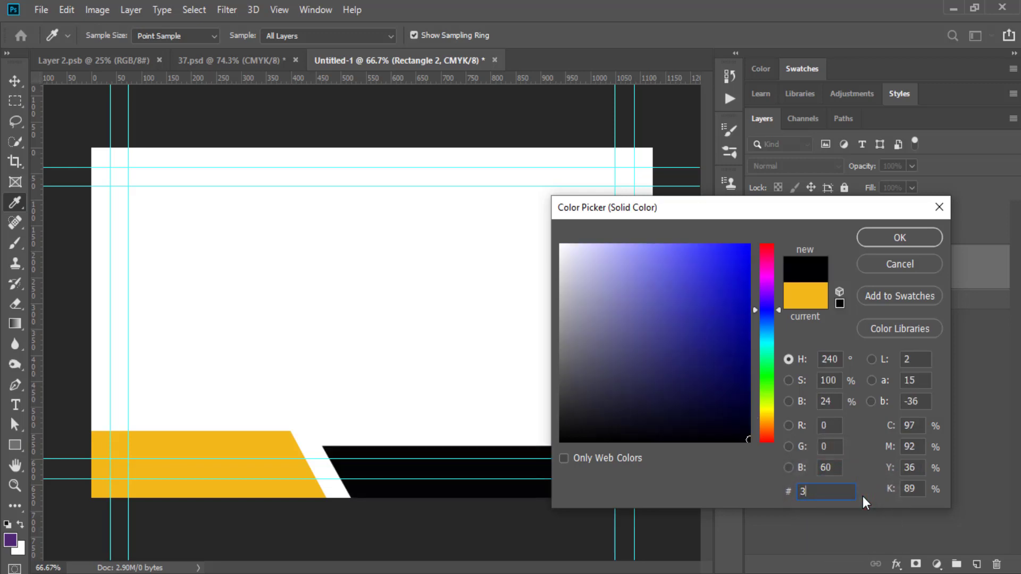
type("c4041")
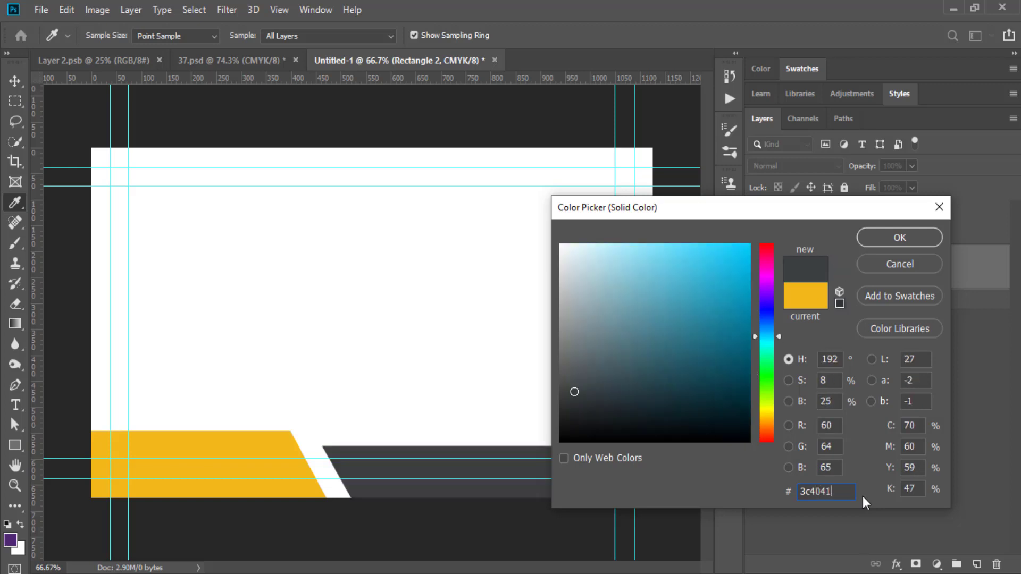
left_click(902, 241)
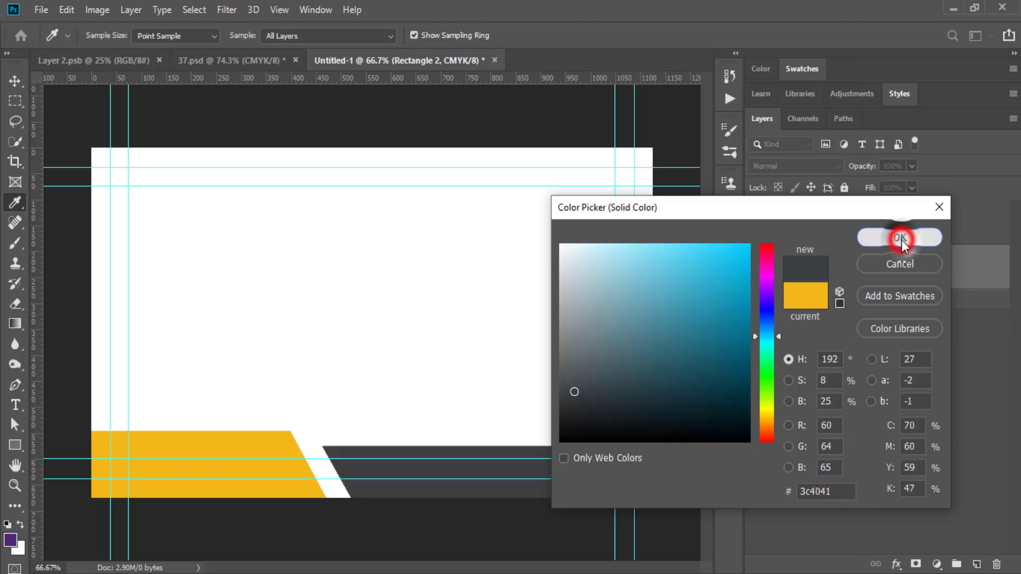
left_click_drag(902, 276, 979, 565)
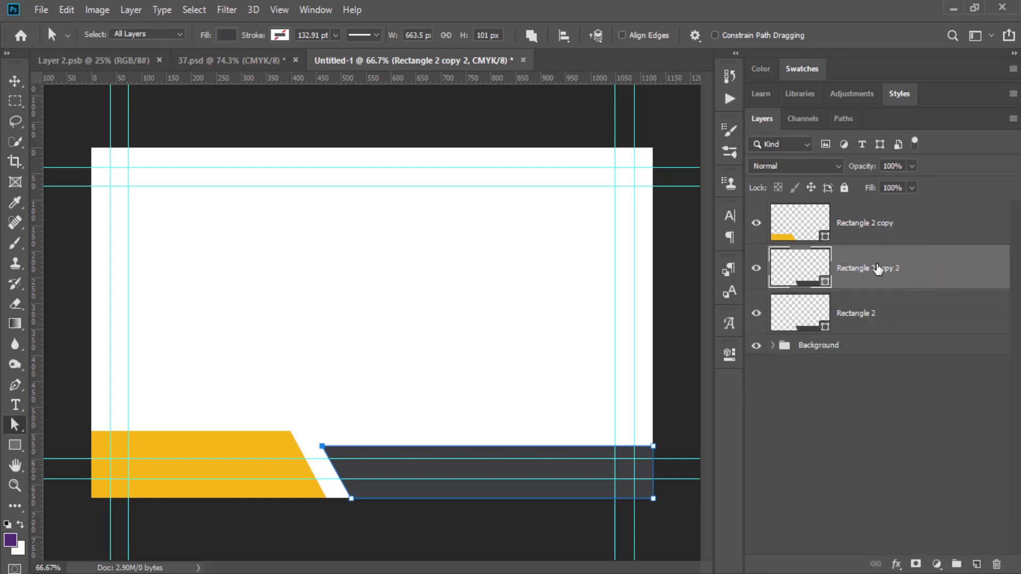
Shift the copied band a few pixels right and change its fill to white.
left_click(15, 81)
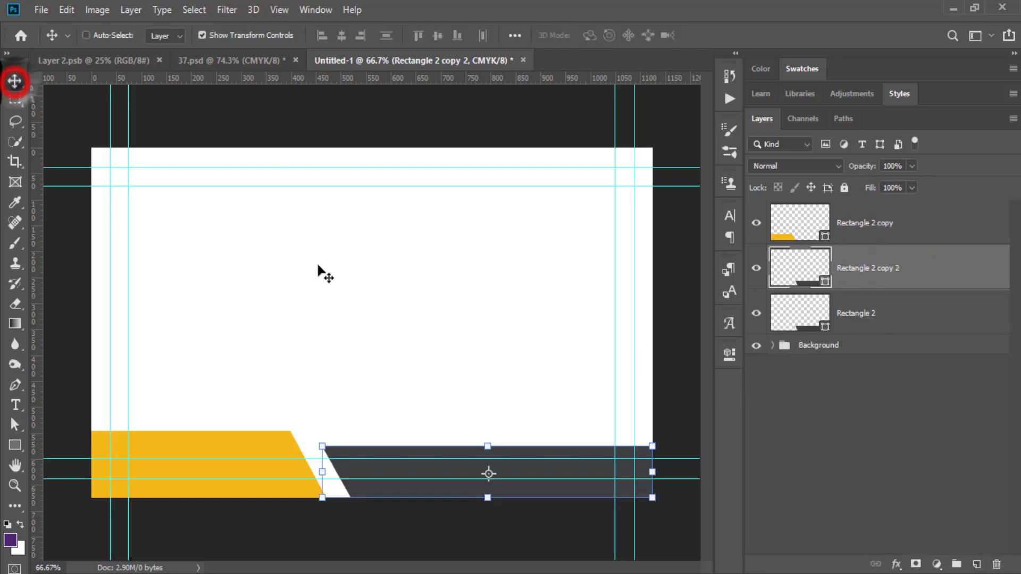
key("Right")
key("Right")
key("Right")
key("Right")
key("Right")
key("Right")
key("Right")
key("Right")
key("Right")
key("Right")
key("Right")
key("Right")
key("Right")
key("Right")
key("Right")
key("Right")
key("Right")
key("Right")
key("Right")
key("Right")
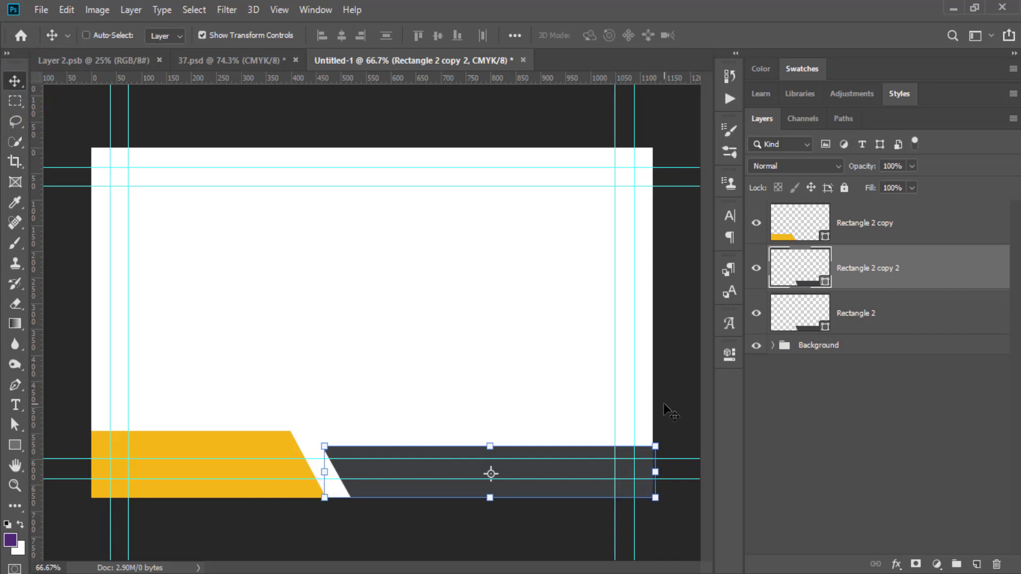
key("Right")
key("Right")
key("Right")
key("Right")
key("Right")
key("Right")
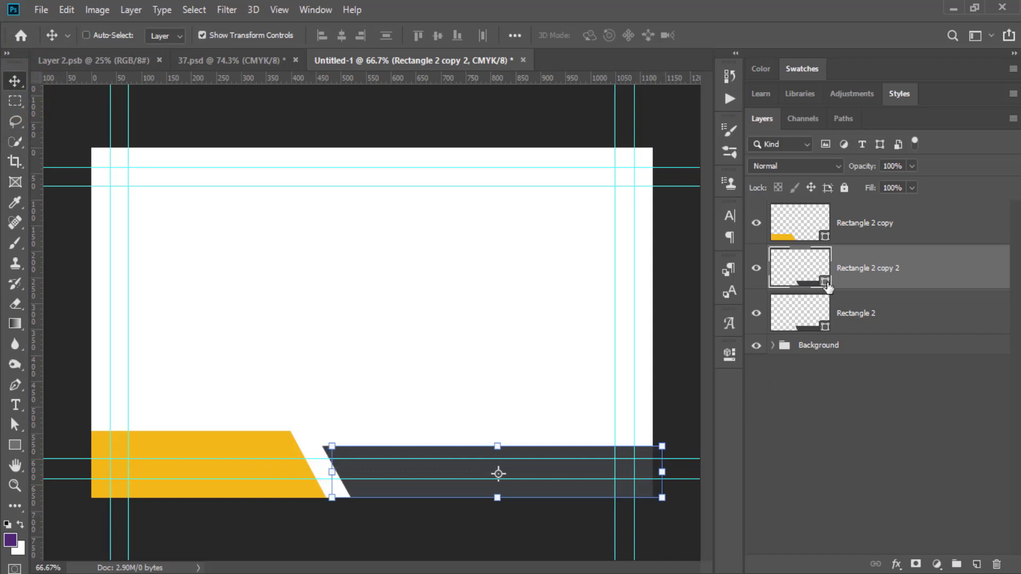
double_click(824, 281)
left_click_drag(570, 280, 519, 201)
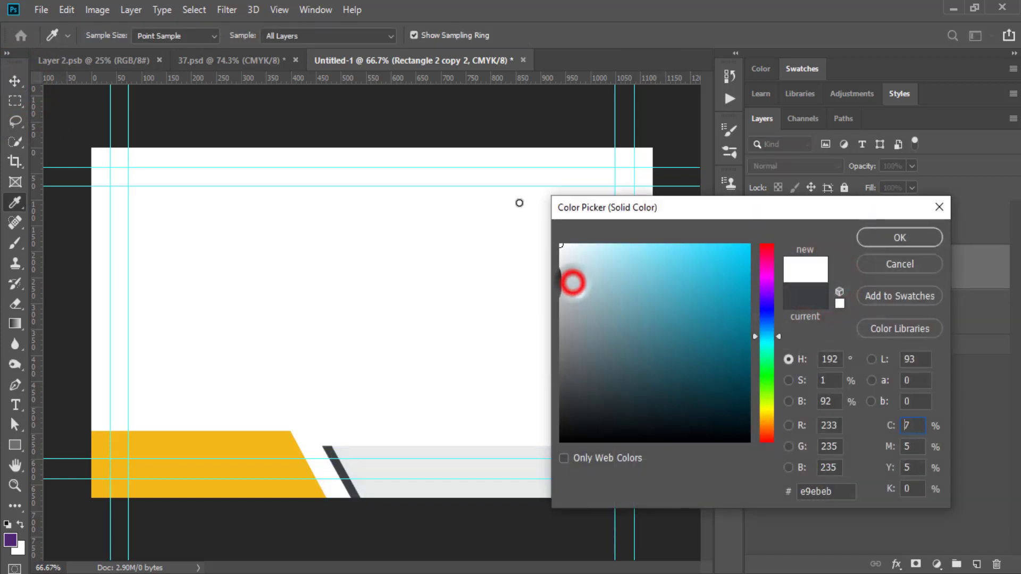
left_click(900, 238)
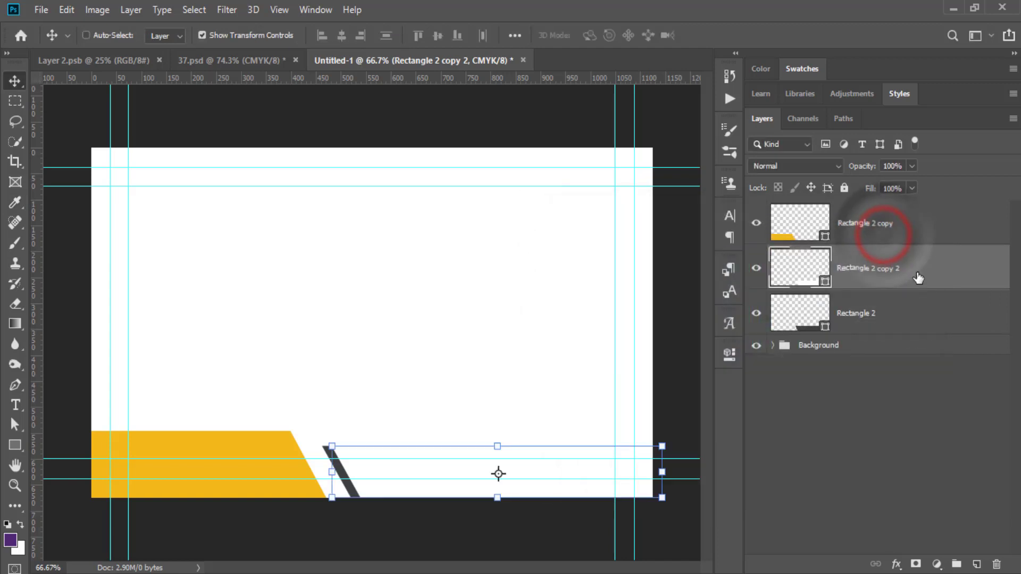
Add a dark grey duplicate offset right of the white stripe, then duplicate and offset it again.
left_click_drag(917, 271, 976, 563)
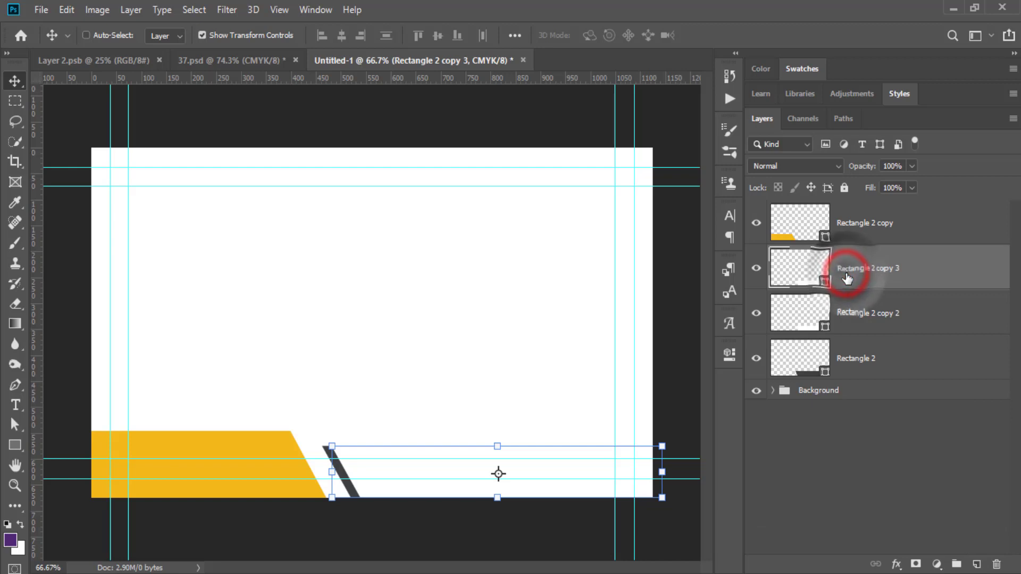
key("Right")
key("Right")
key("Right")
key("Right")
key("Right")
key("Right")
key("Right")
key("Right")
key("Right")
key("Right")
key("Right")
key("Right")
key("Right")
key("Right")
key("Right")
key("Right")
key("Right")
key("Right")
key("Right")
key("Right")
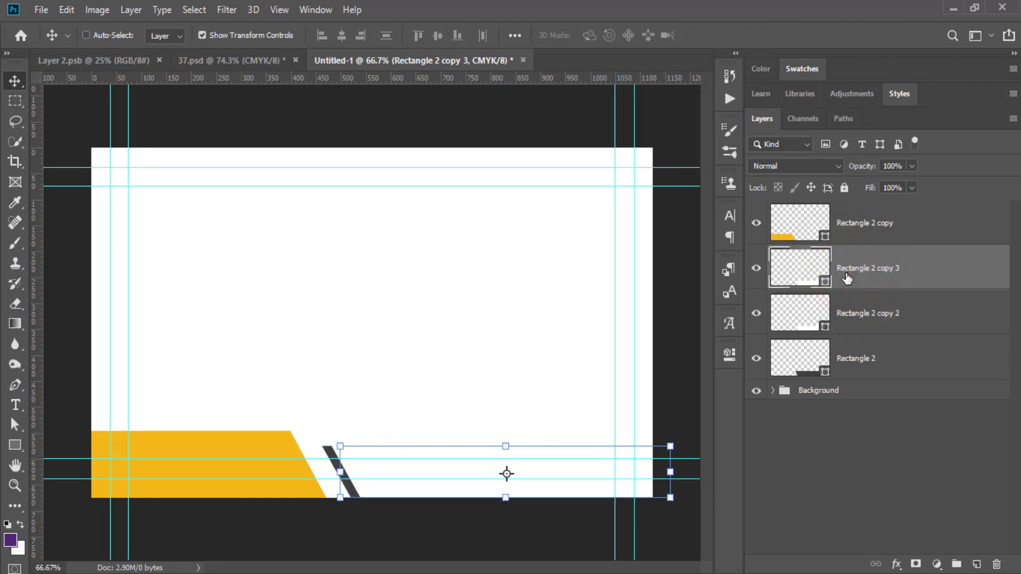
double_click(825, 282)
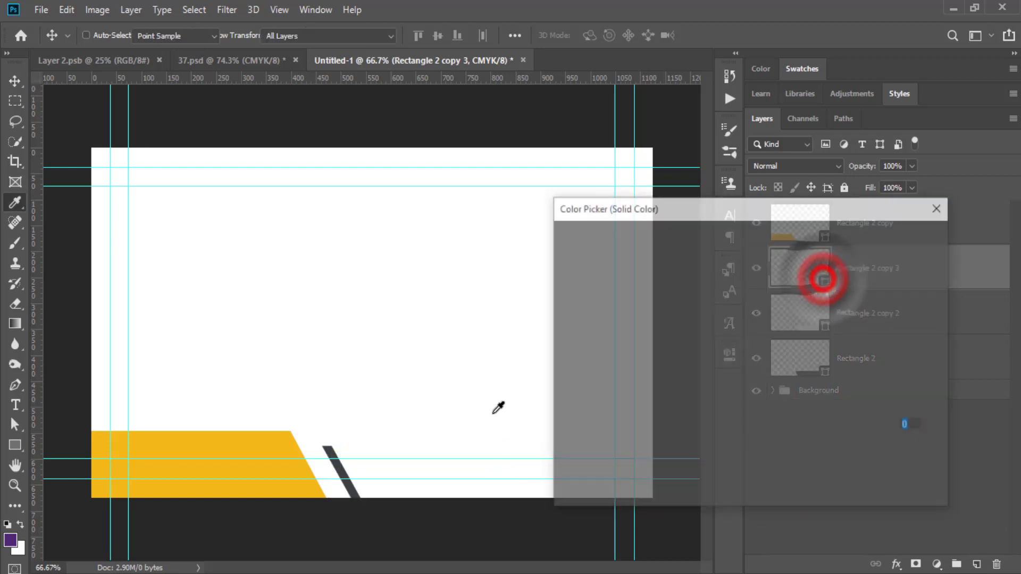
left_click(264, 444)
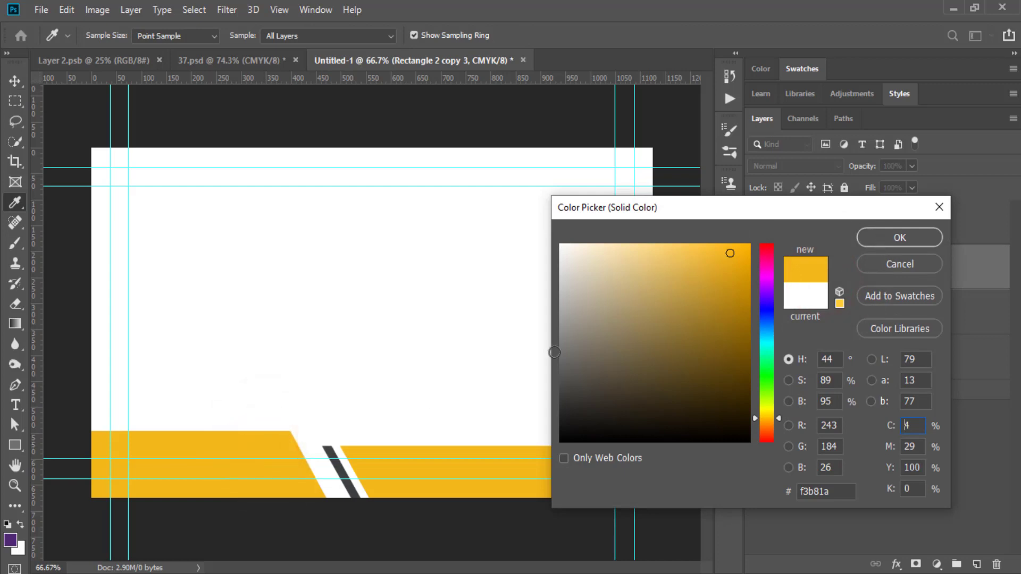
left_click(341, 461)
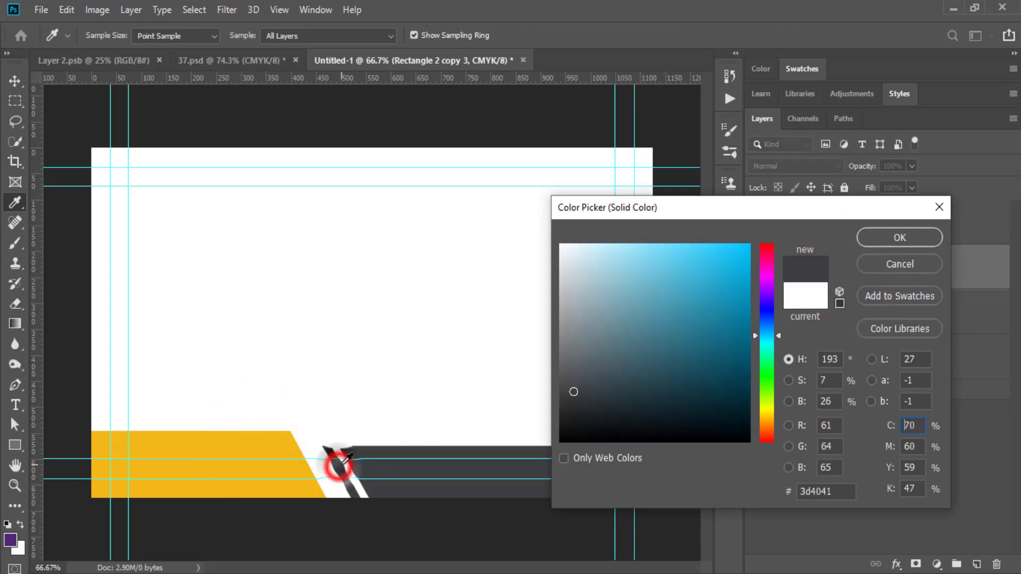
left_click(887, 237)
left_click_drag(921, 283, 976, 566)
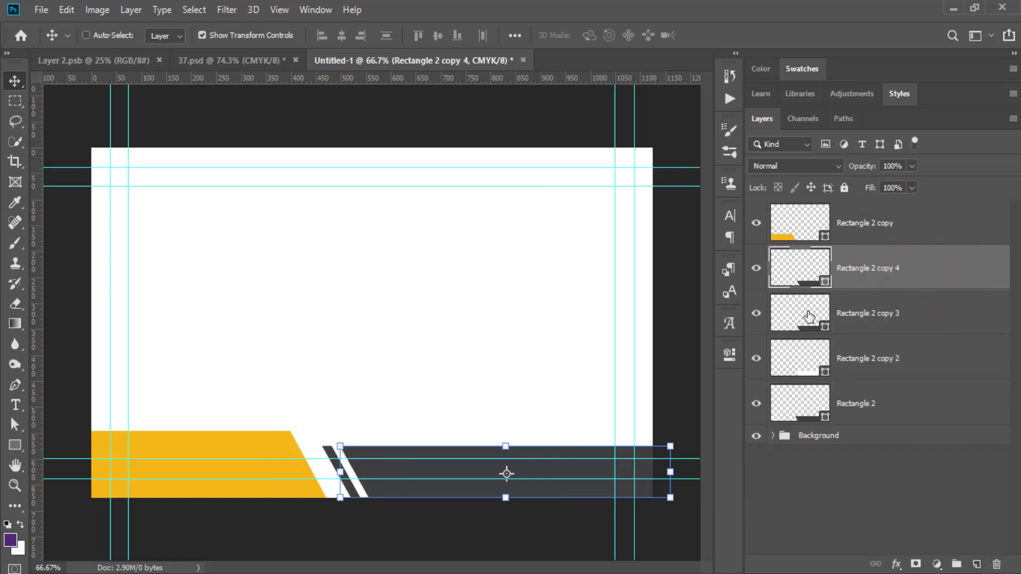
key("Right")
key("Right")
key("Right")
key("Right")
key("Right")
key("Right")
key("Right")
key("Right")
key("Right")
key("Right")
key("Right")
key("Right")
key("Right")
key("Right")
key("Right")
key("Right")
key("Right")
key("Right")
key("Right")
key("Right")
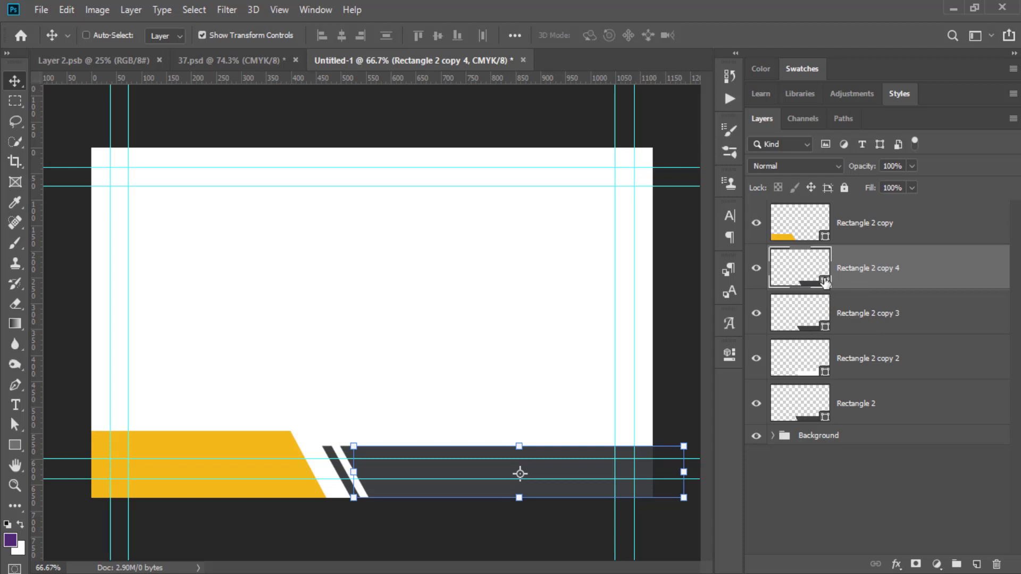
Make Rectangle 2 copy 4 white, then add a duplicate shifted further right.
double_click(826, 282)
left_click(308, 446)
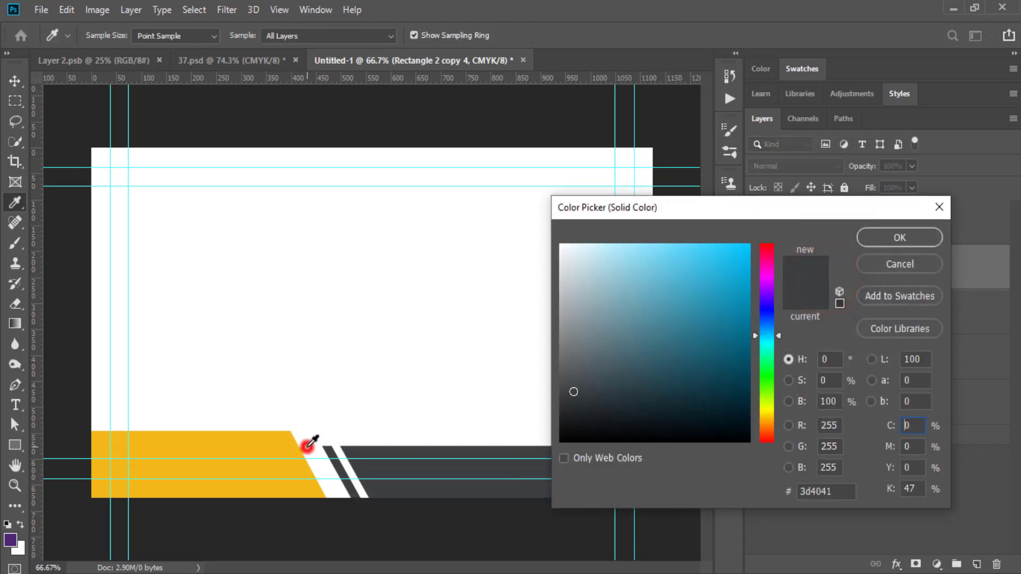
left_click(889, 241)
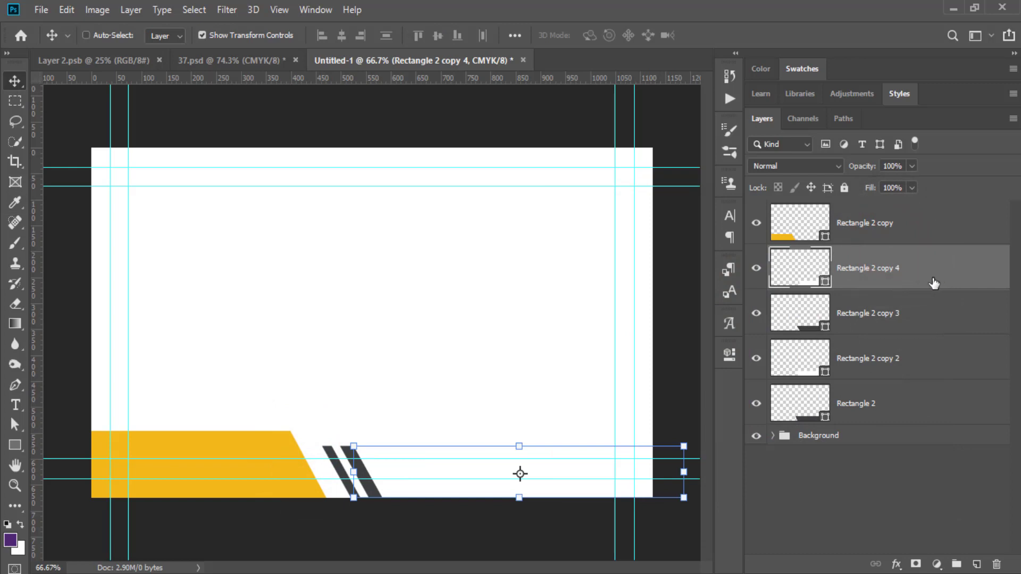
left_click_drag(928, 275, 977, 564)
key("Right")
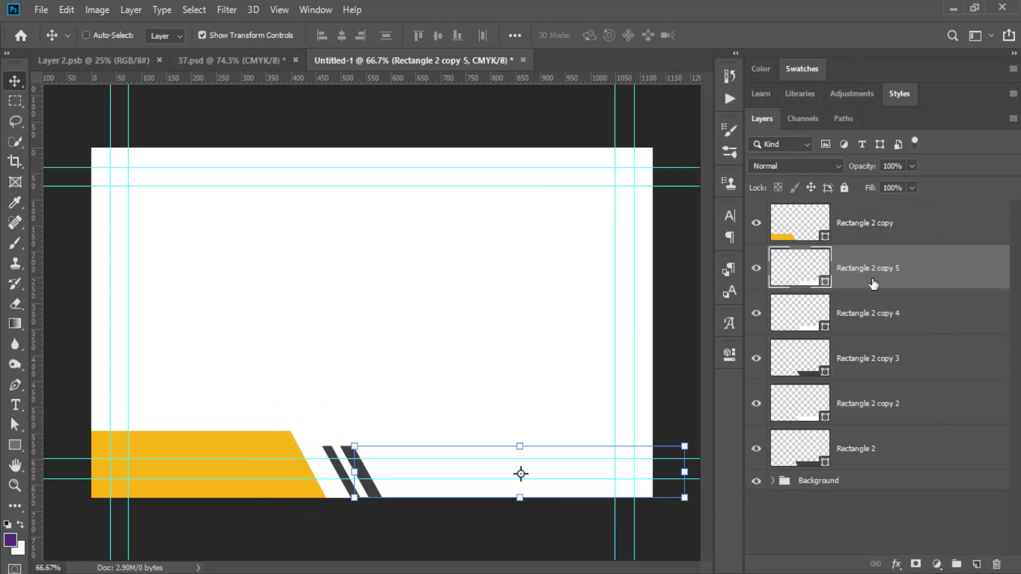
key("Right")
key("Right")
key("Right")
key("Right")
key("Right")
key("Right")
key("Right")
key("Right")
key("Right")
key("Right")
key("Right")
key("Right")
key("Right")
key("Right")
key("Right")
key("Right")
key("Right")
key("Right")
key("Right")
key("Right")
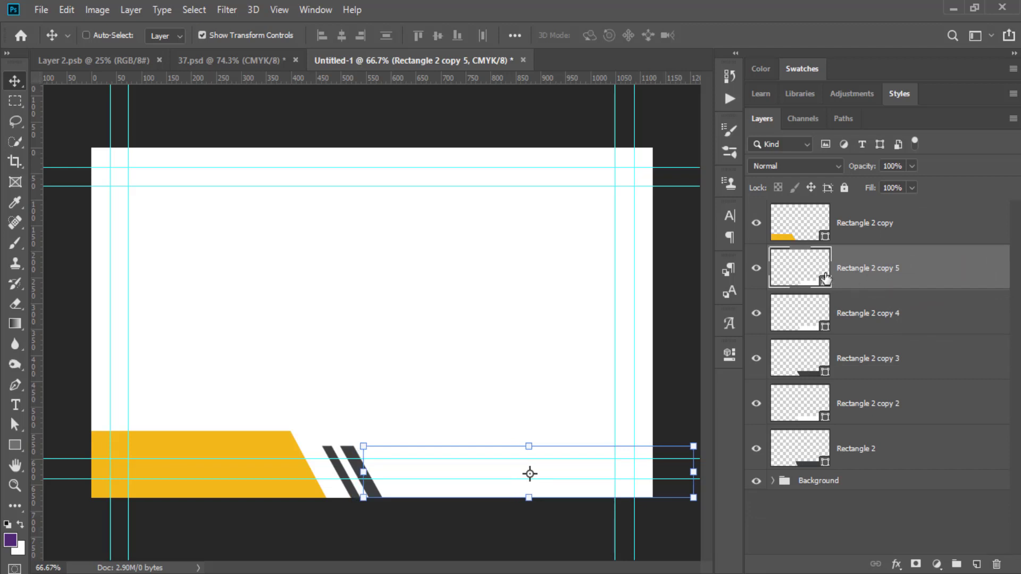
Fill the newest copy with orange f3b81a sampled from the left bar.
double_click(824, 281)
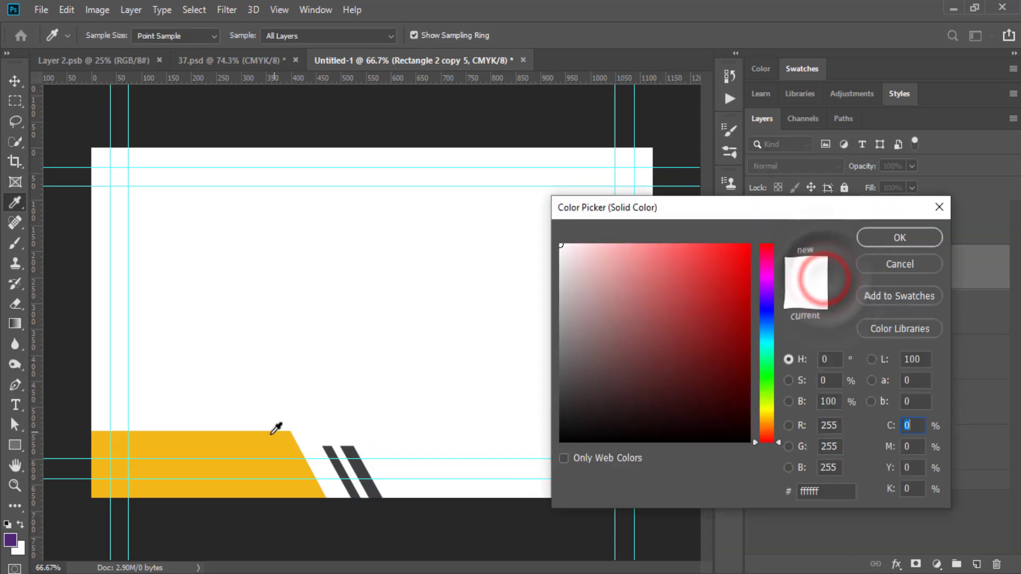
left_click(269, 439)
left_click(883, 231)
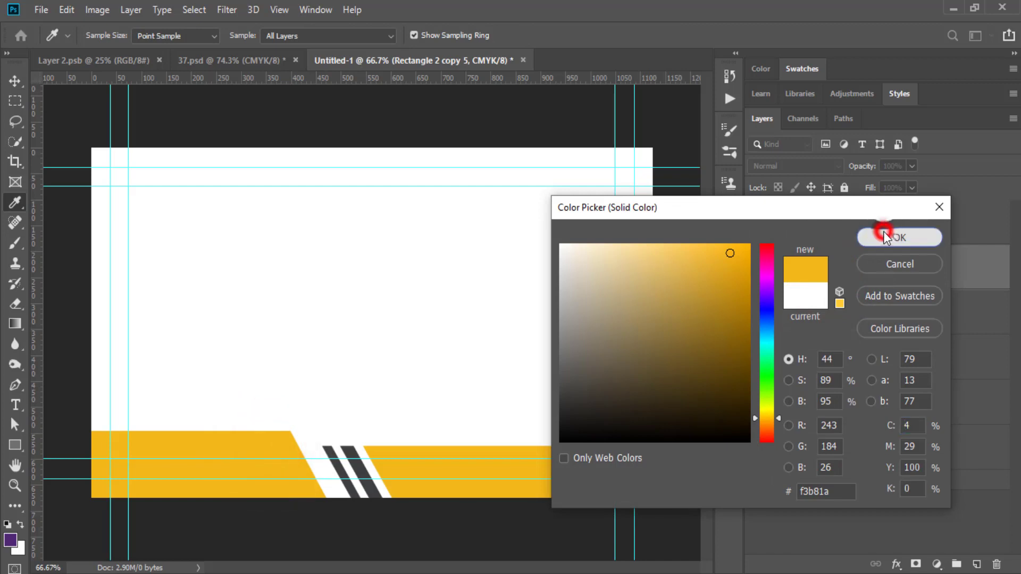
key("v")
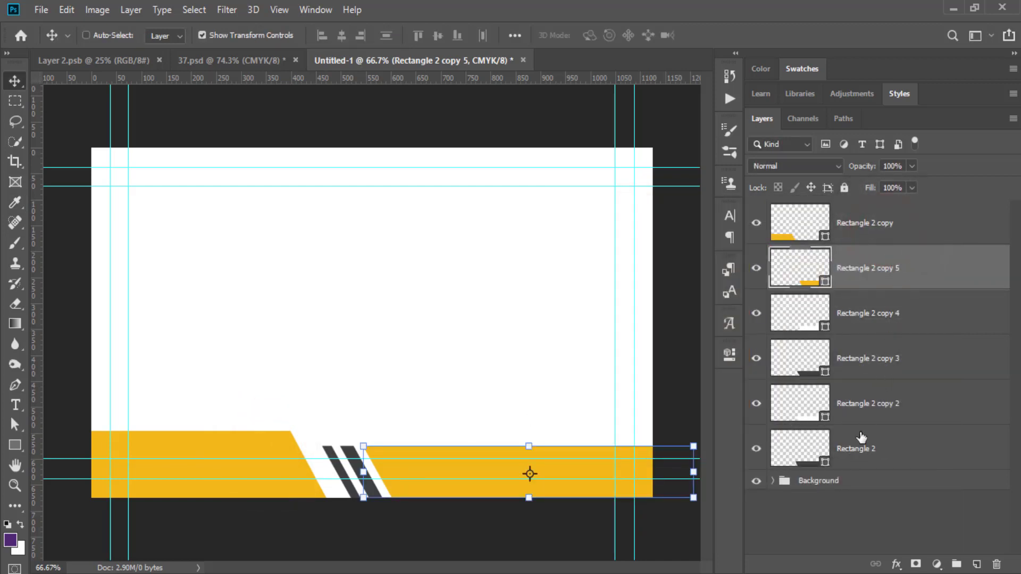
left_click(860, 411)
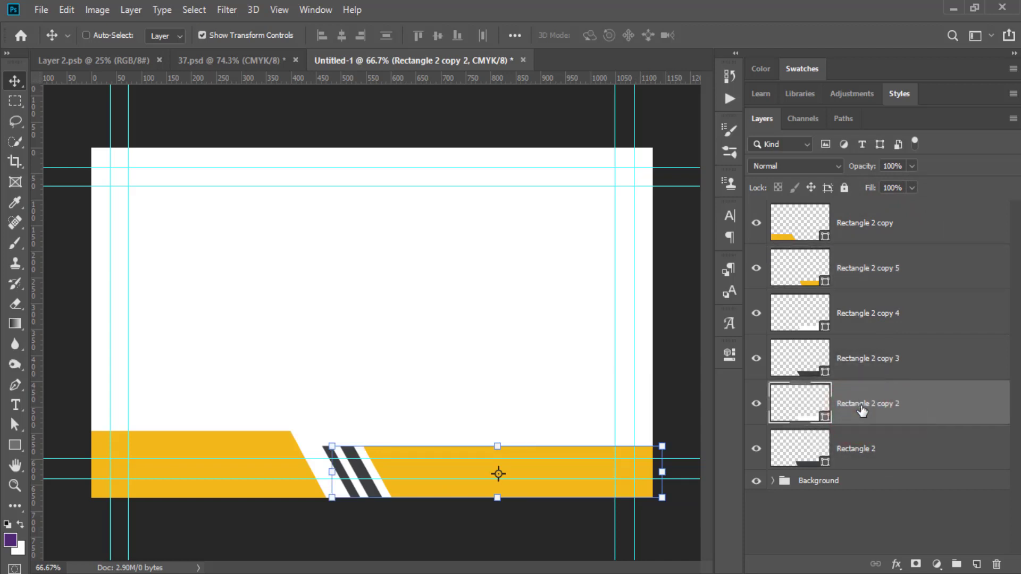
Nudge the Rectangle 2 copy 2 and copy 3 stripes right to even their spacing.
key("Right")
key("Right")
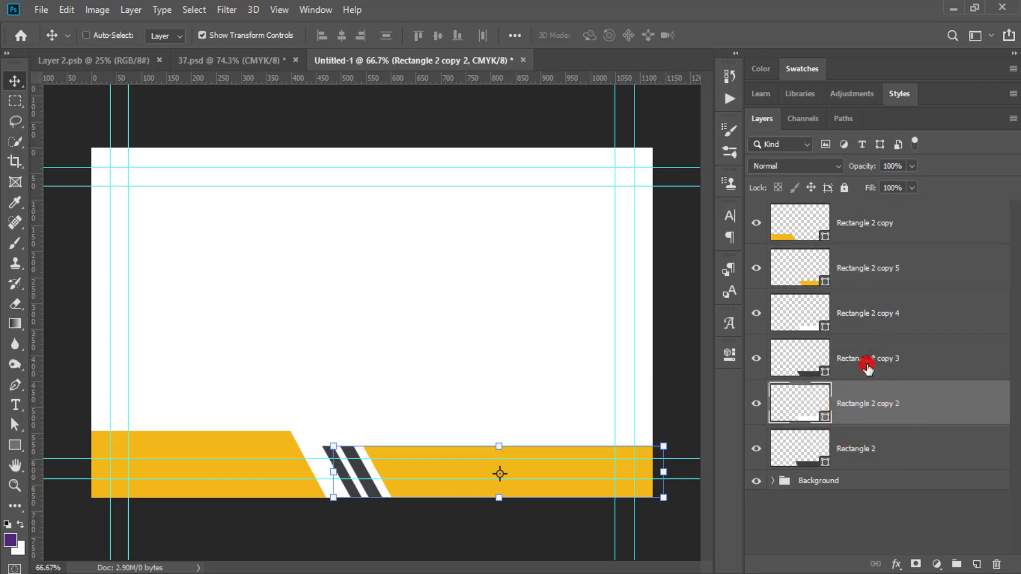
left_click(867, 366)
key("Right")
key("Right")
key("Right")
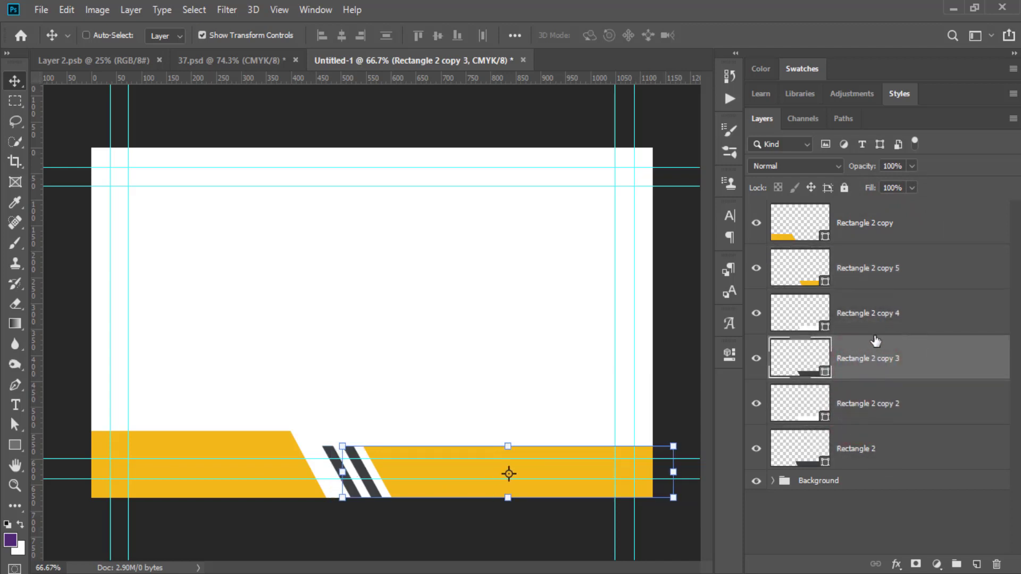
left_click(872, 319)
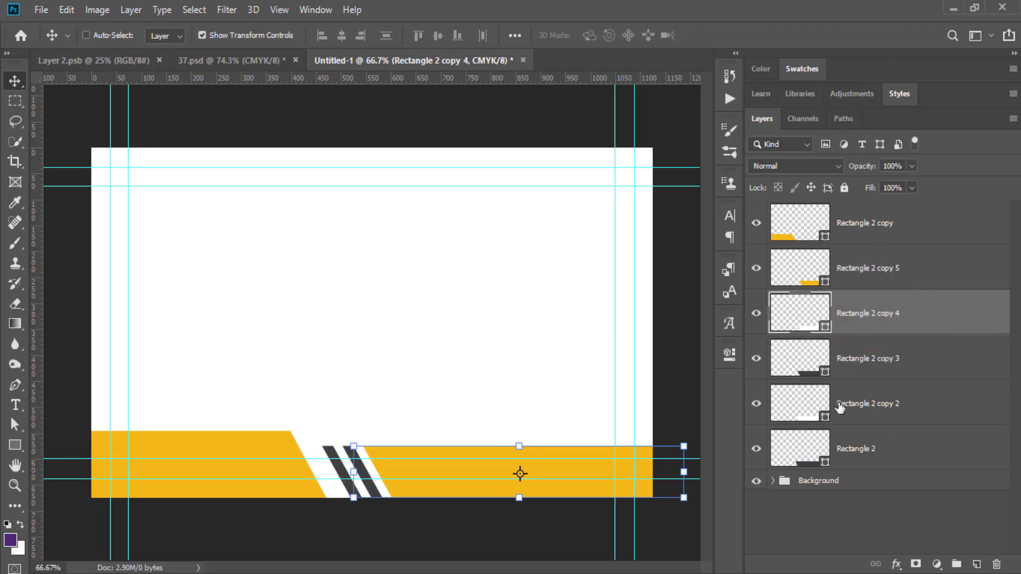
Select all six rectangle layers, from Rectangle 2 copy through Rectangle 2.
left_click(832, 535)
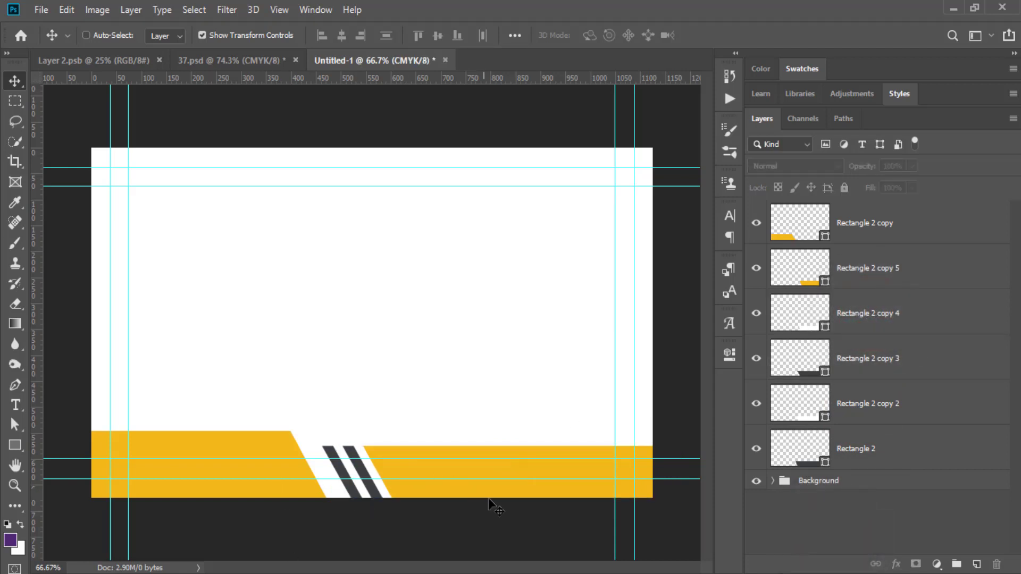
left_click(883, 449)
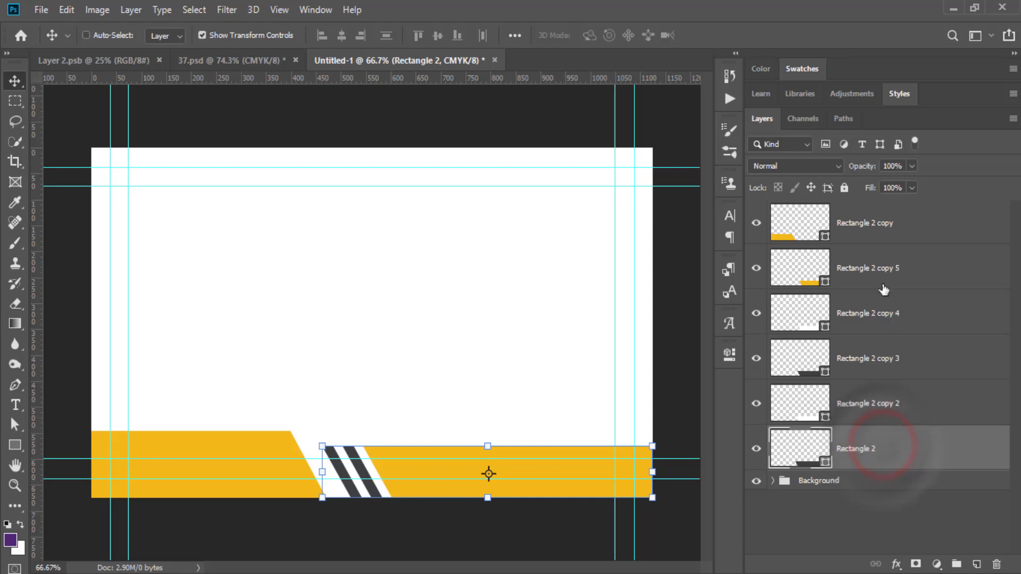
left_click(859, 228, "shift")
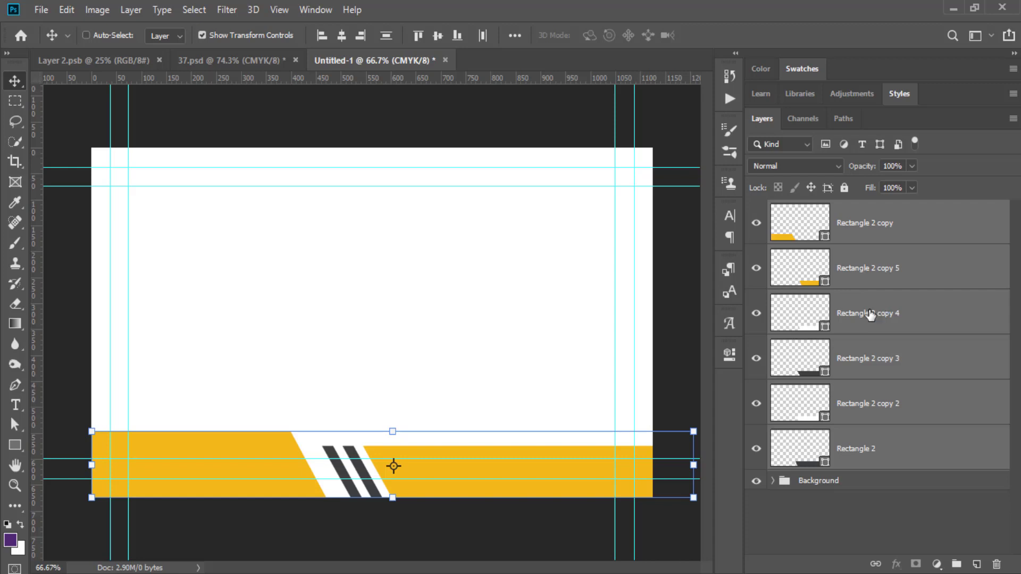
left_click(874, 522)
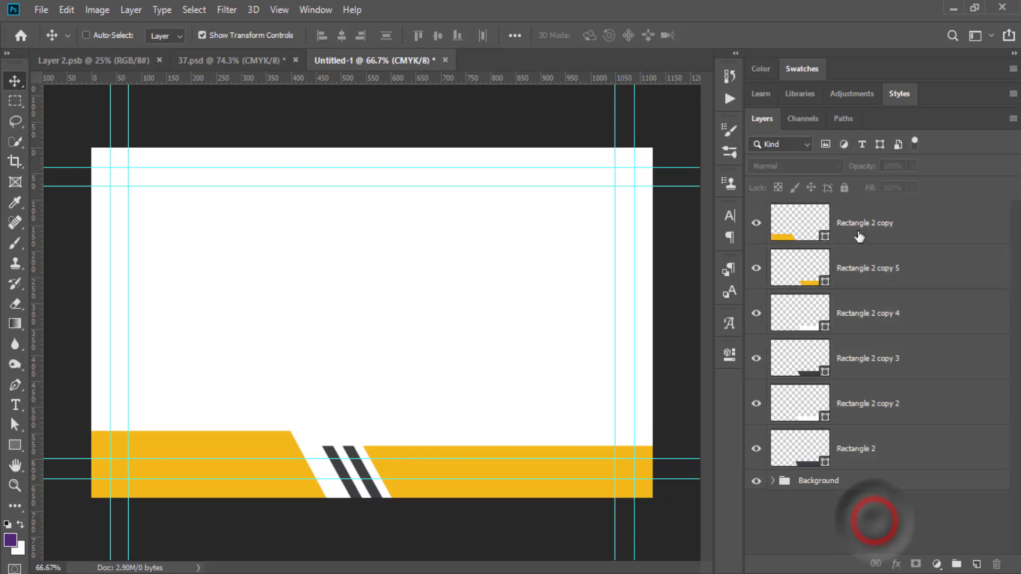
left_click(857, 232)
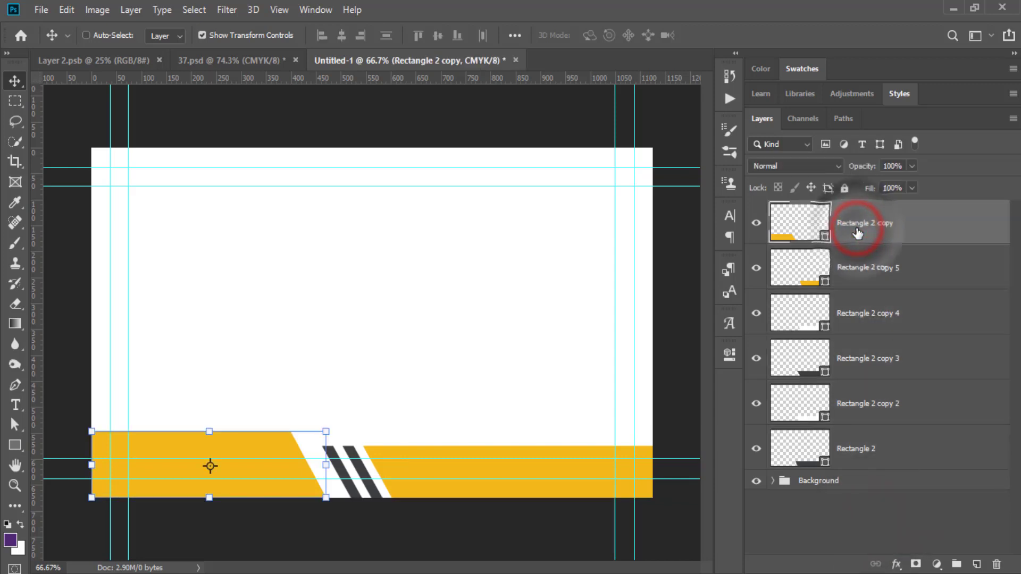
left_click(897, 452, "shift")
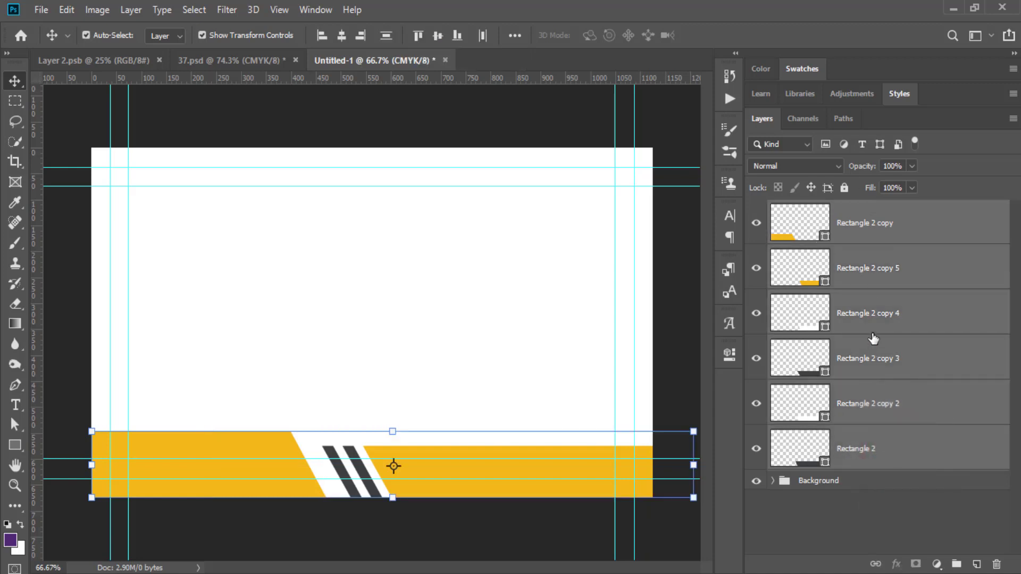
Group the six rectangle layers with Ctrl+G and name the group 'Bottoms'.
key("ctrl+g")
double_click(810, 209)
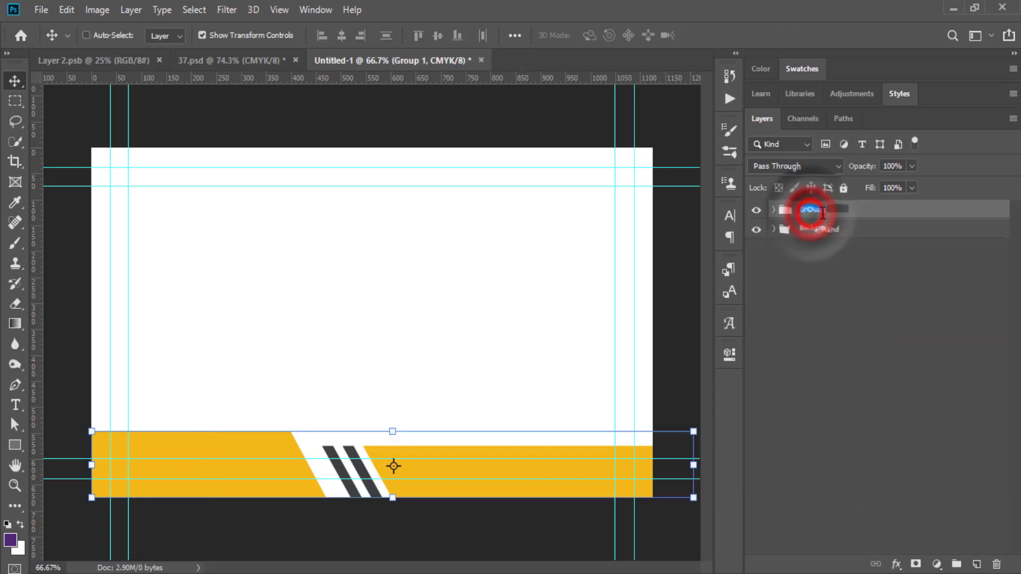
type("B")
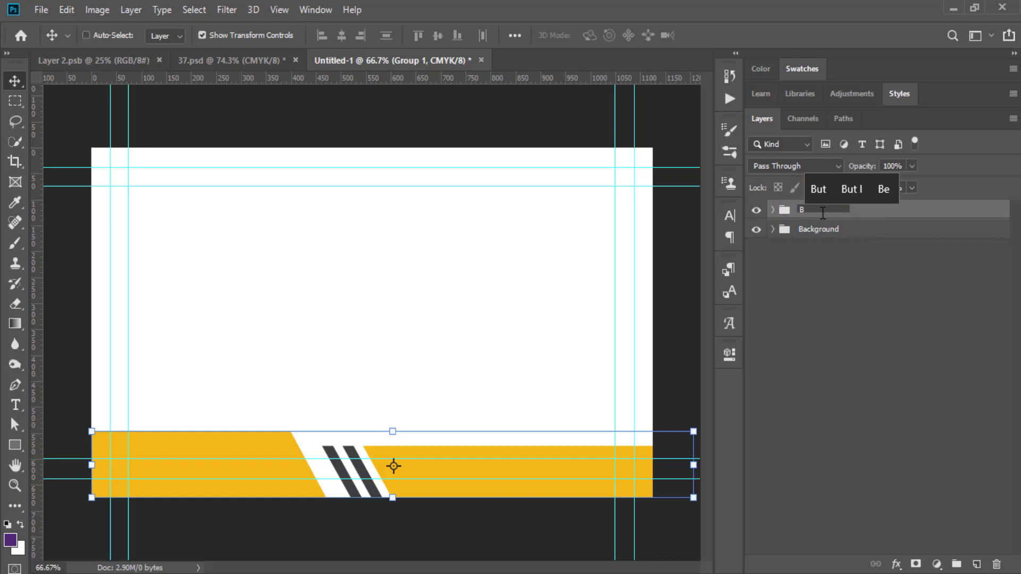
type("ottom")
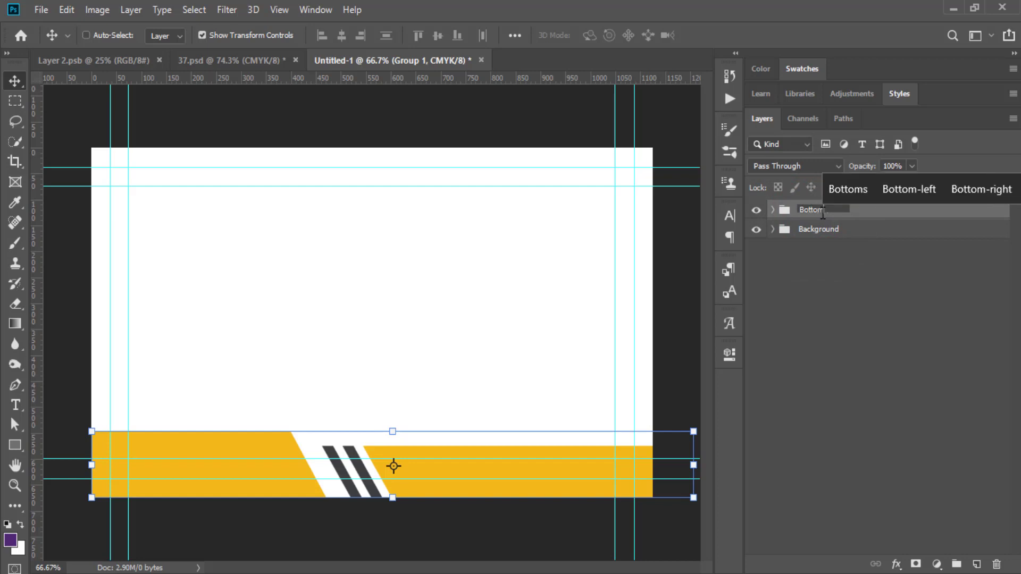
left_click(846, 193)
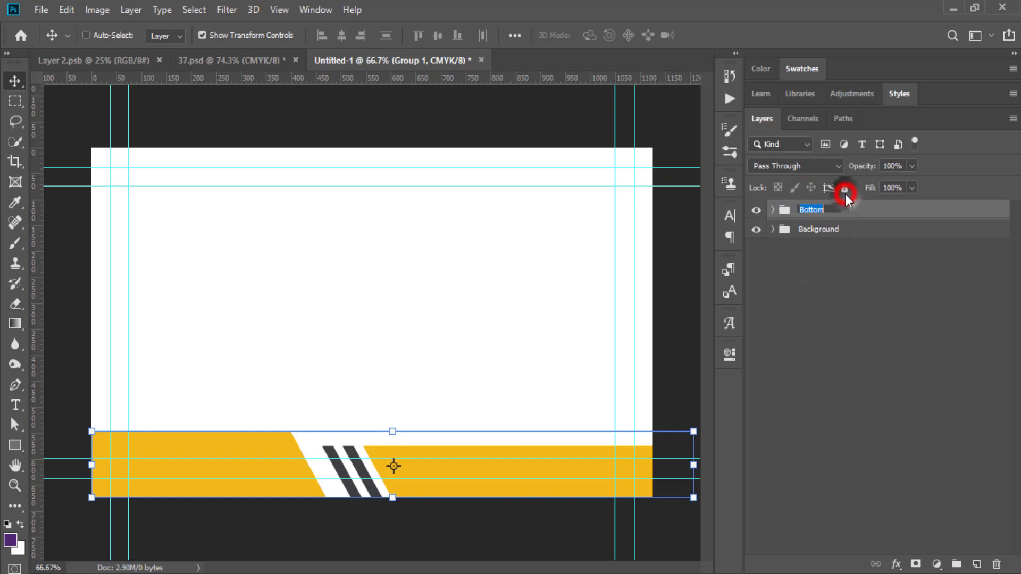
left_click(873, 209)
left_click(860, 351)
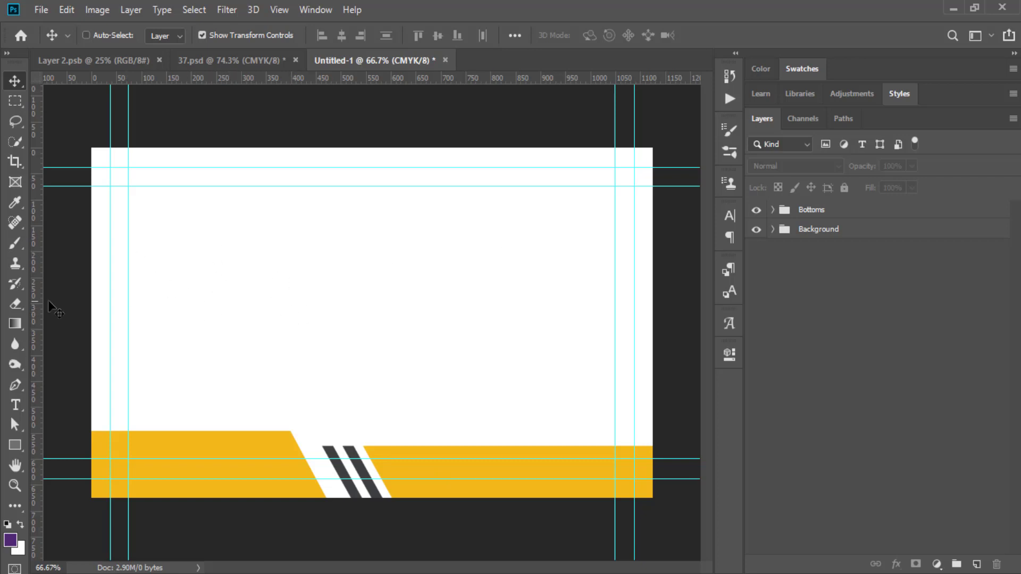
Set up the Type tool with the AlphanumericQR font and the band's orange as text colour.
left_click(16, 406)
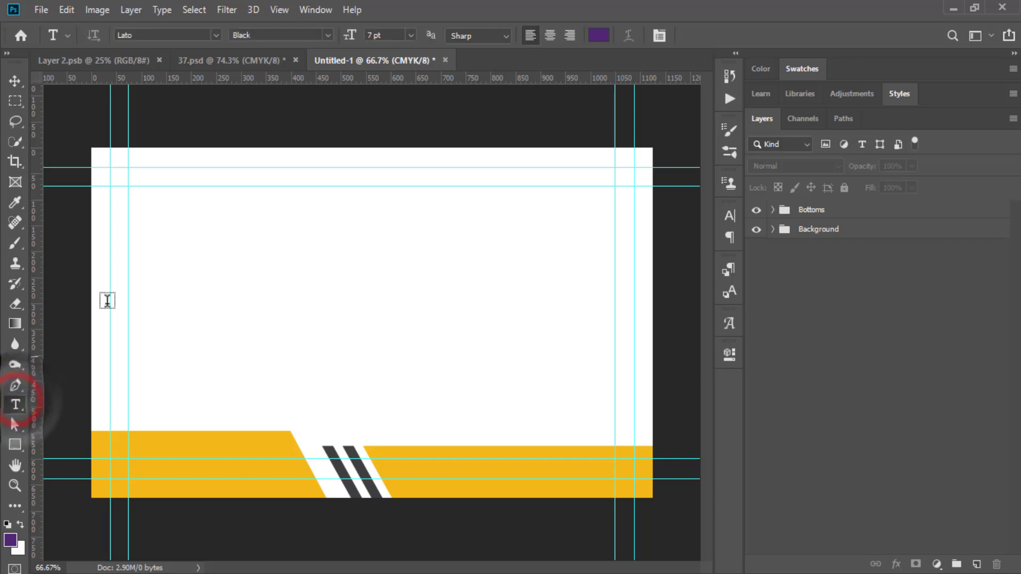
left_click(156, 33)
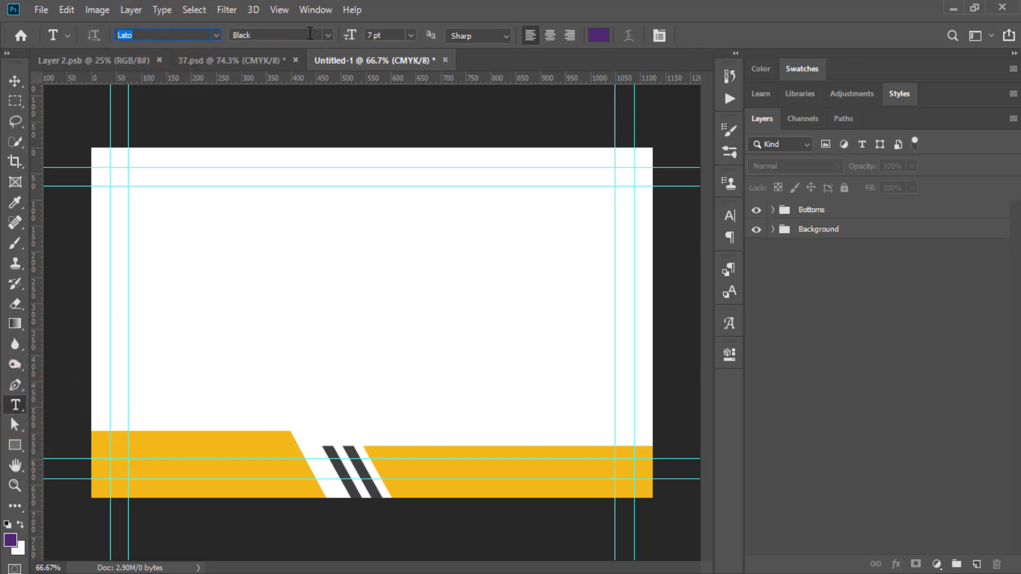
left_click(394, 33)
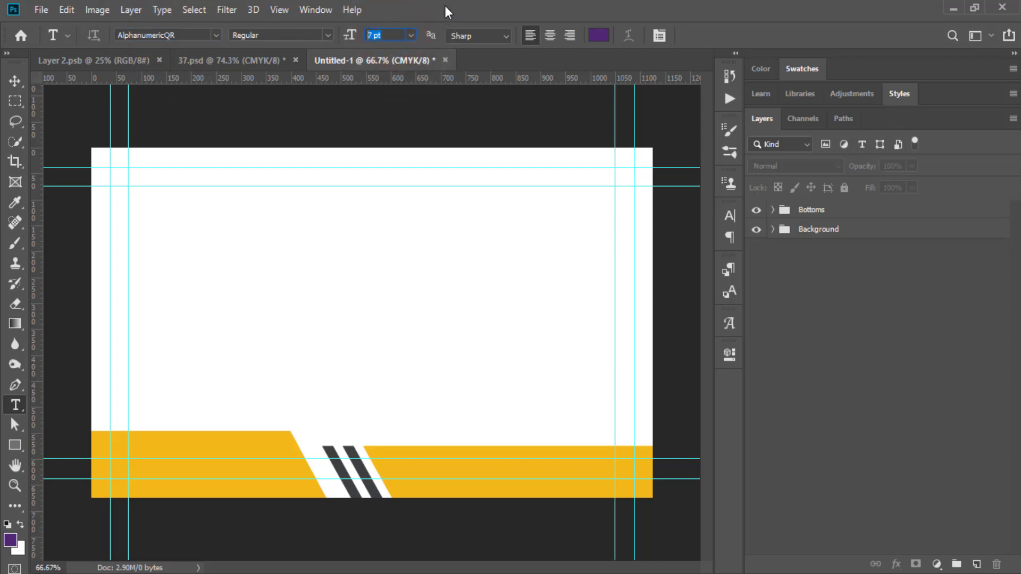
left_click(599, 36)
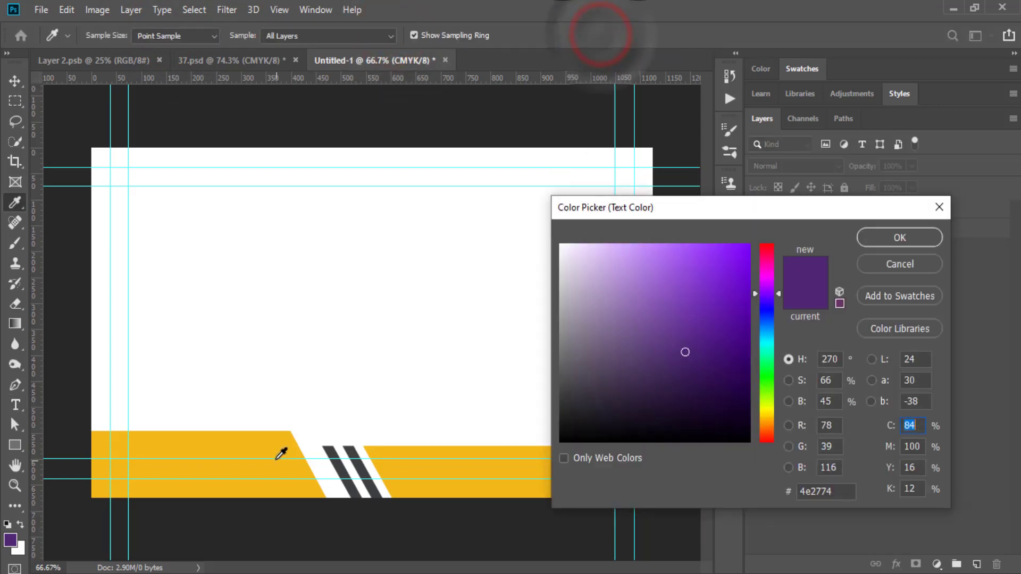
left_click(262, 445)
left_click(872, 239)
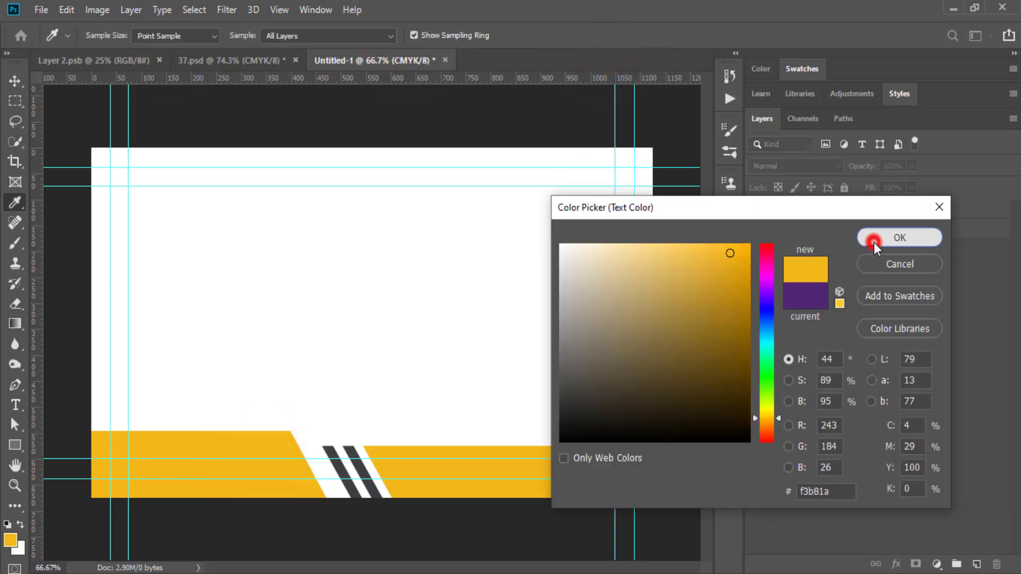
Place a text line above the band, enter AWAL TECH and commit it.
left_click(195, 307)
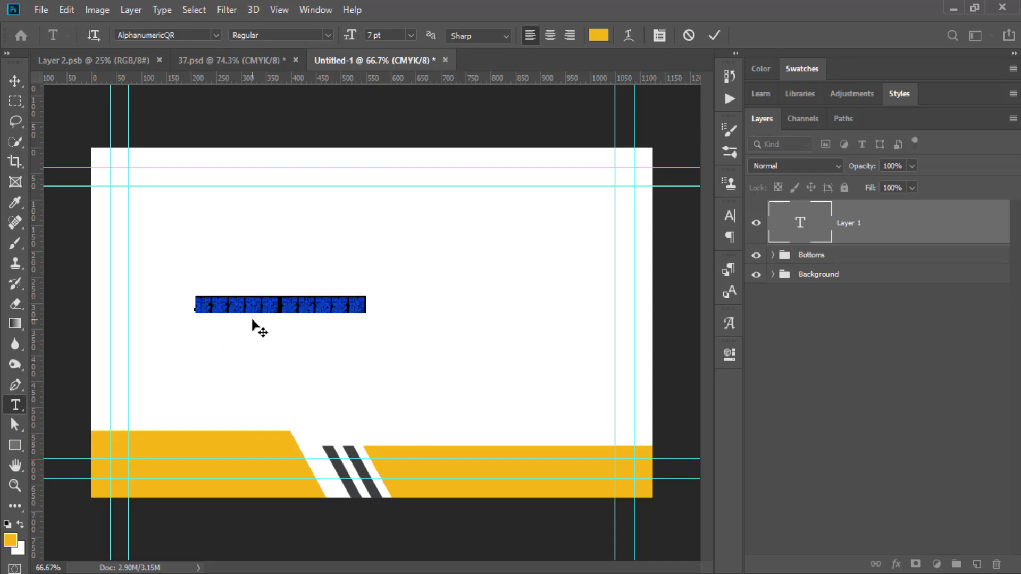
key("End")
key("BackSpace")
key("BackSpace")
key("BackSpace")
key("BackSpace")
key("BackSpace")
key("BackSpace")
key("BackSpace")
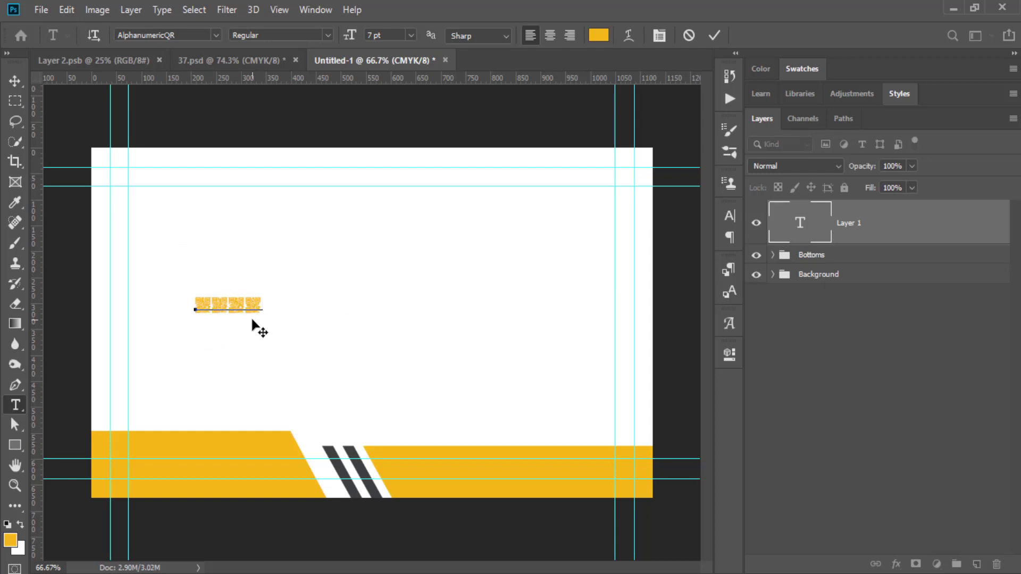
type("er")
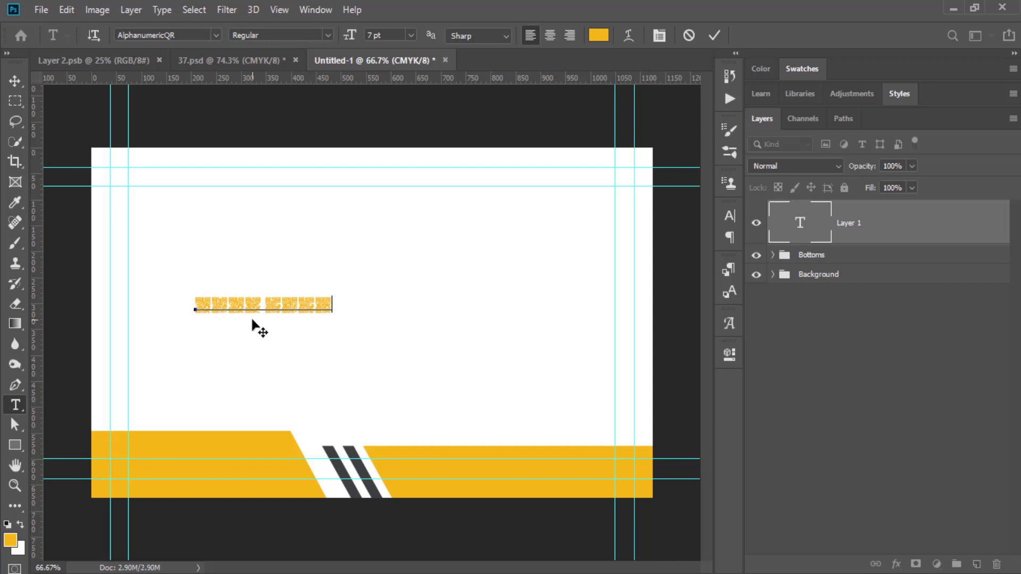
key("ctrl+Return")
double_click(261, 306)
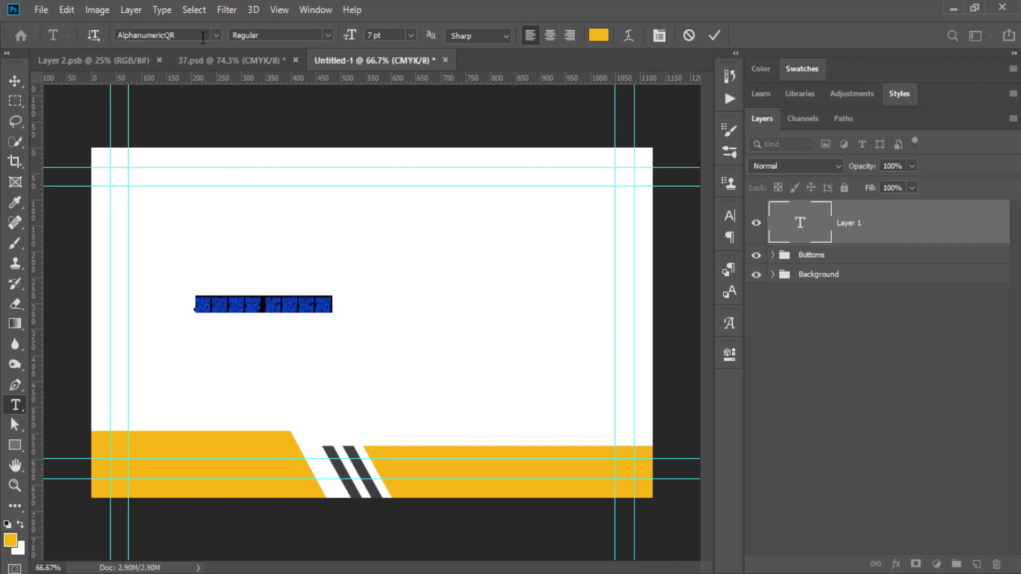
left_click(711, 35)
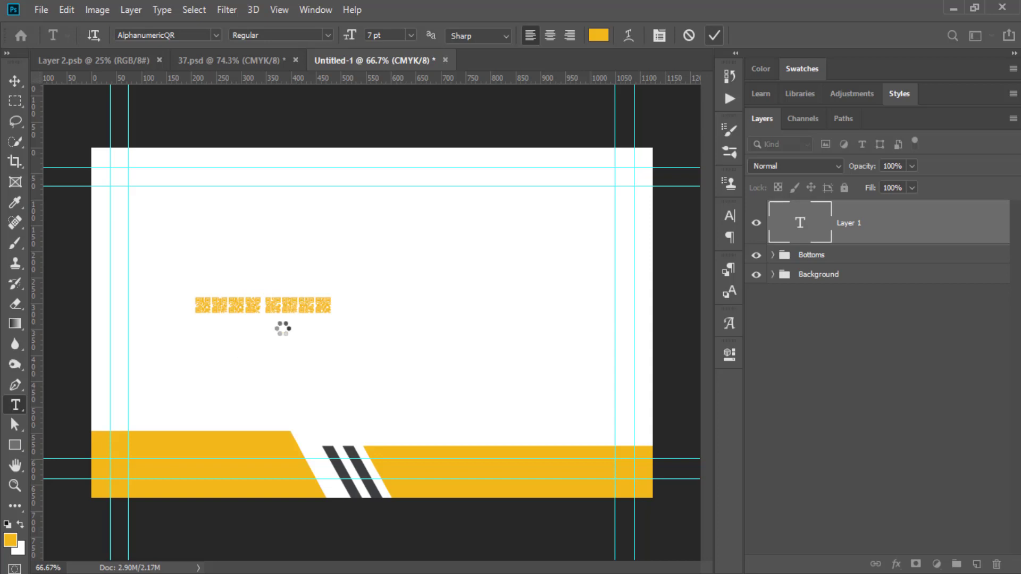
Set AWAL TECH to Lato Black 10 pt and move it up and to the left.
left_click(731, 215)
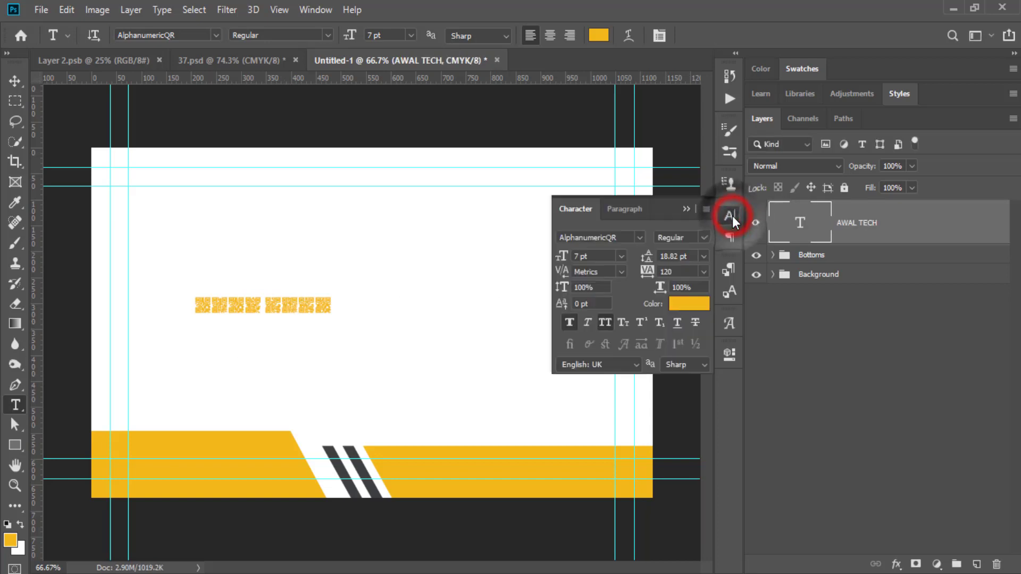
left_click(638, 239)
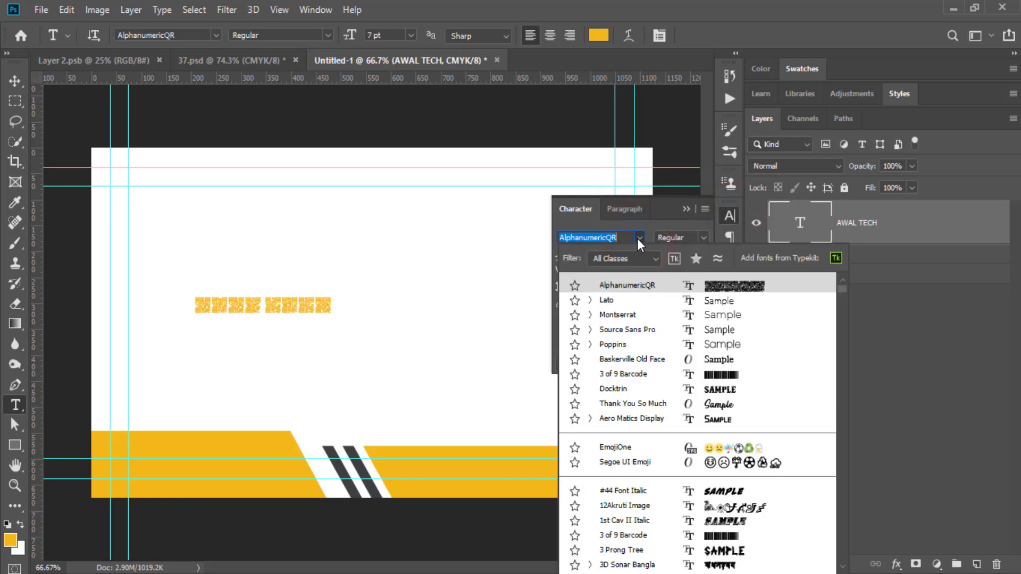
left_click(612, 301)
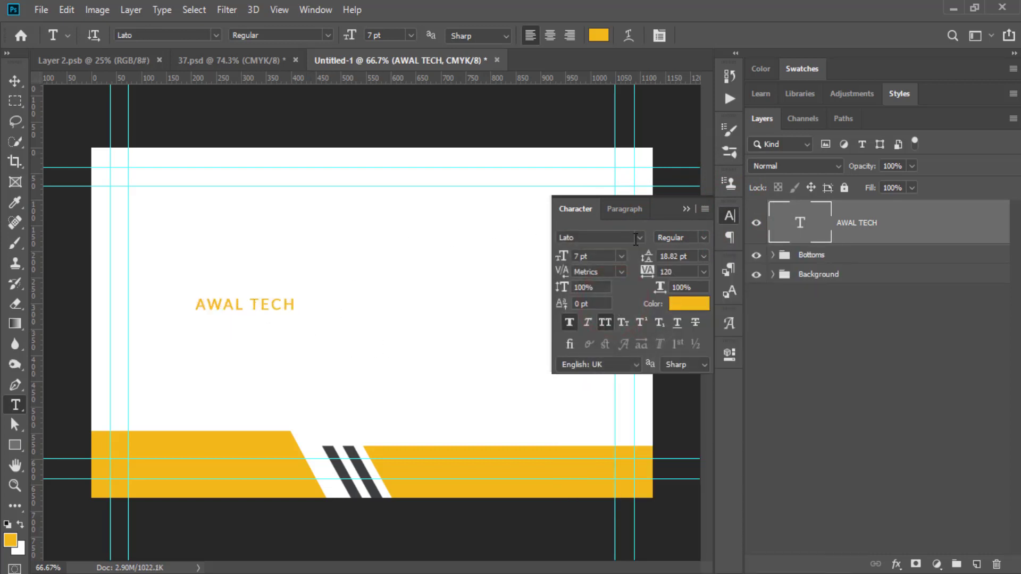
left_click(704, 238)
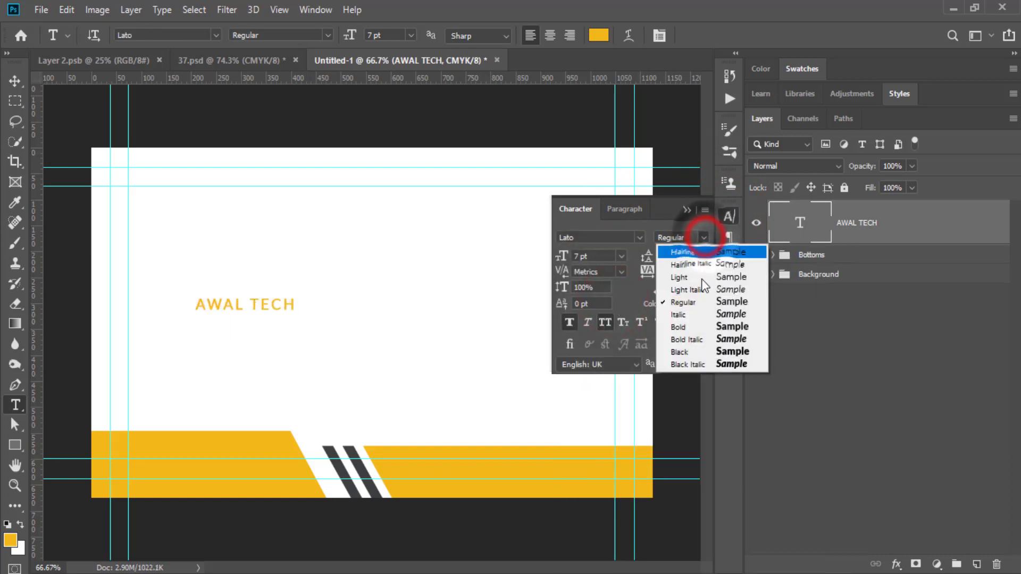
left_click(689, 350)
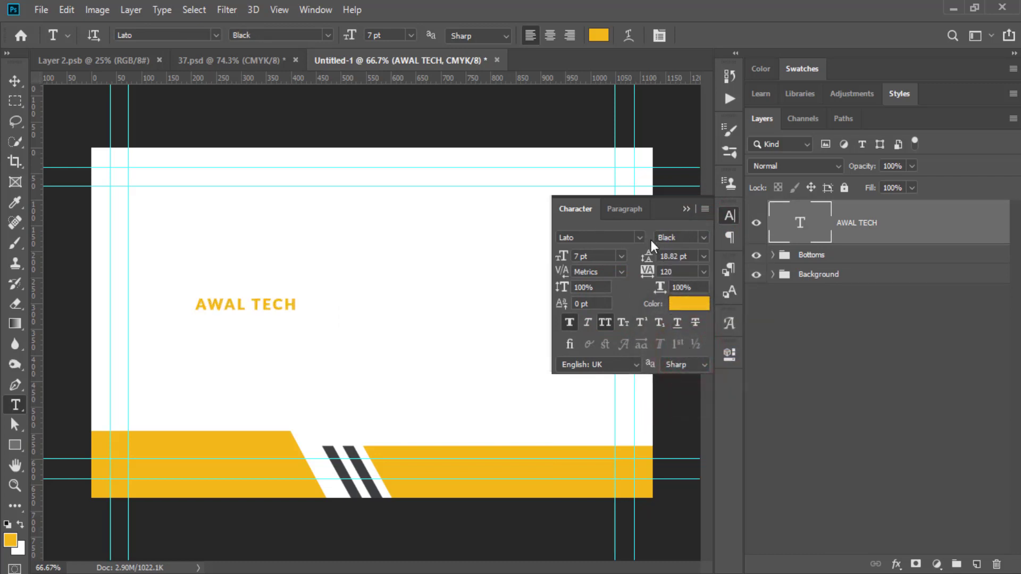
left_click(602, 258)
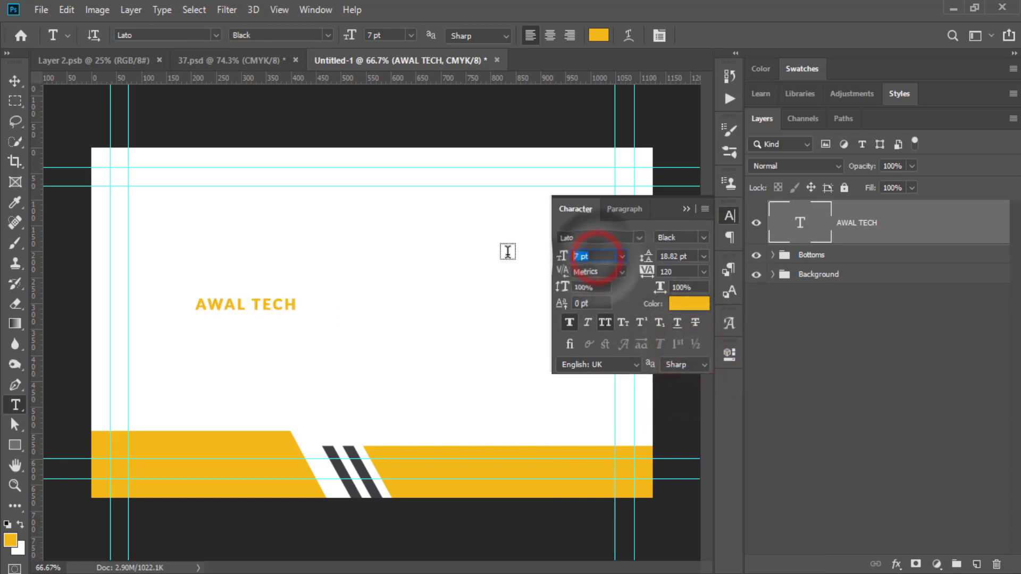
key("Return")
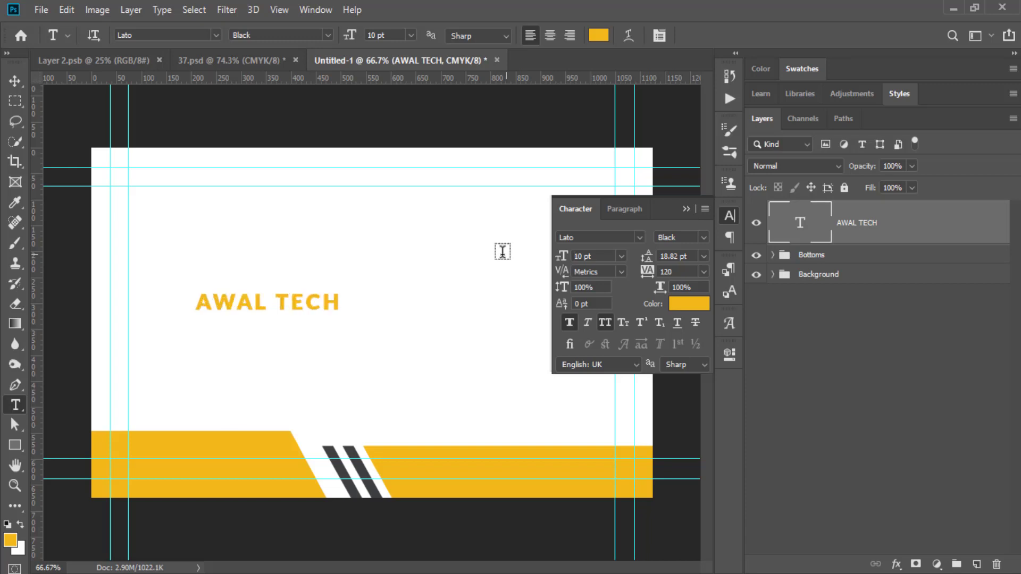
left_click(691, 212)
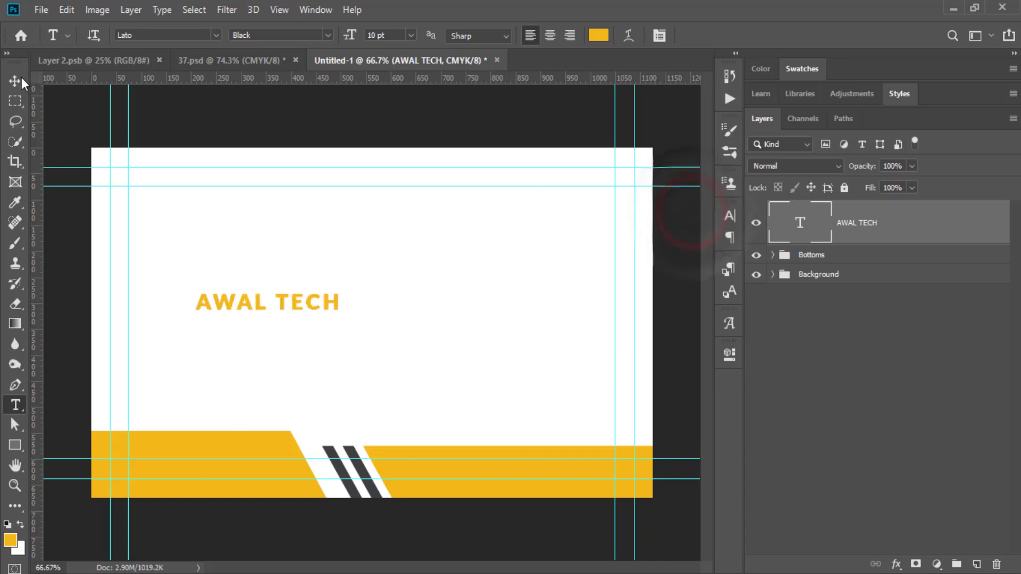
left_click(14, 80)
left_click_drag(301, 307, 322, 278)
Recolour the word TECH dark grey (#3d4041), sampled from the card's stripe.
double_click(806, 218)
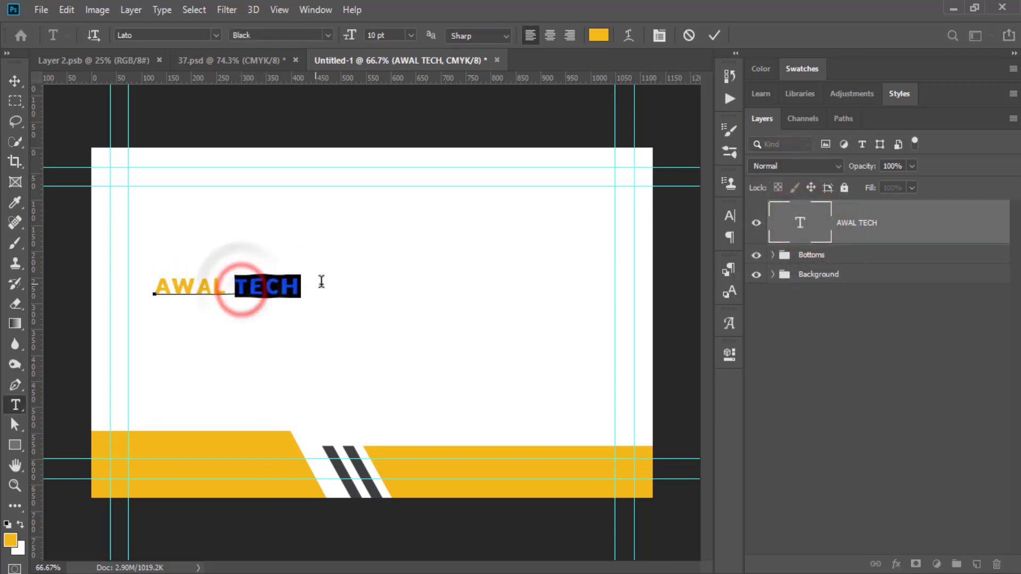
left_click(598, 35)
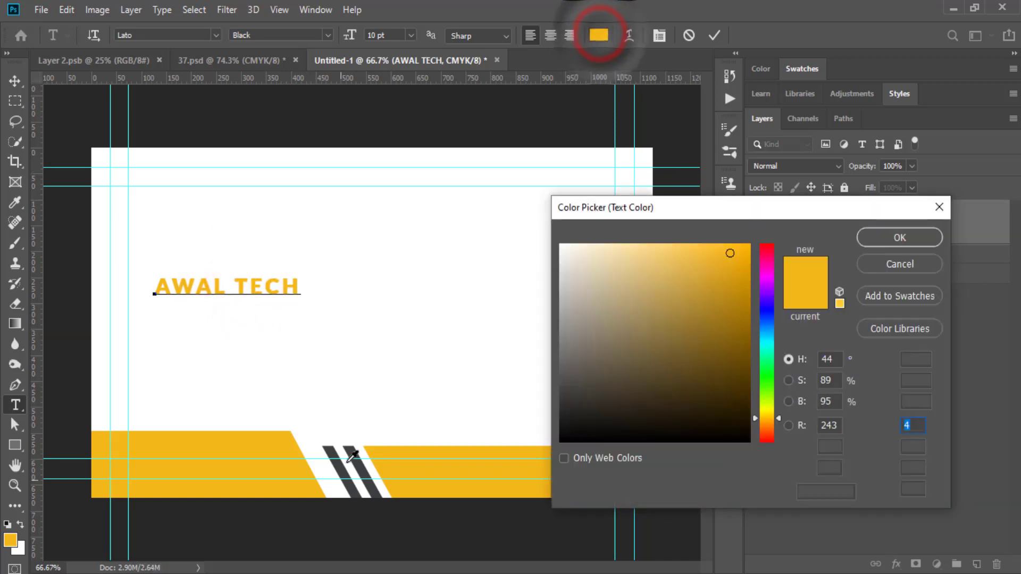
left_click(342, 467)
left_click(880, 239)
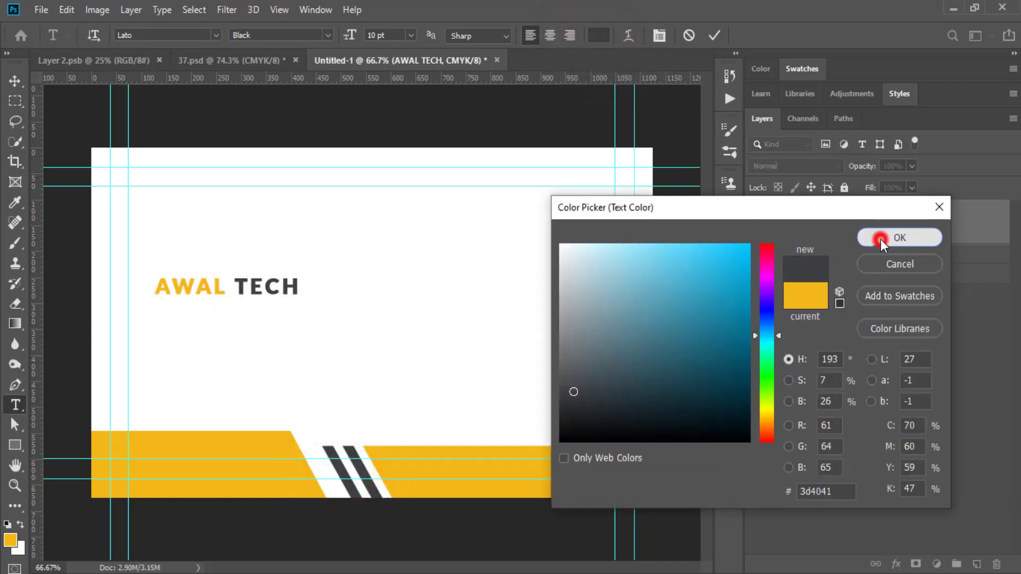
left_click(721, 30)
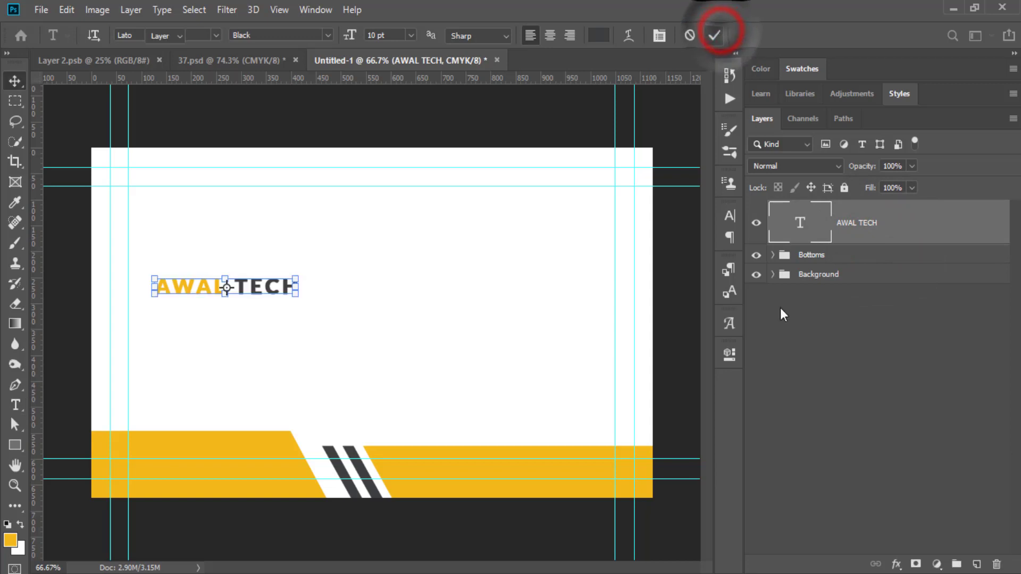
left_click(830, 343)
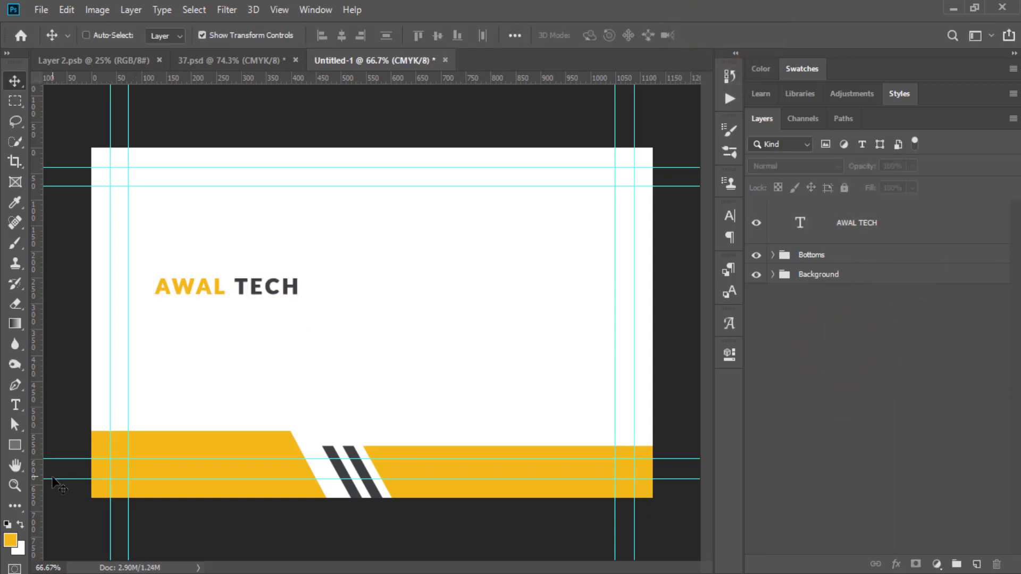
left_click(16, 447)
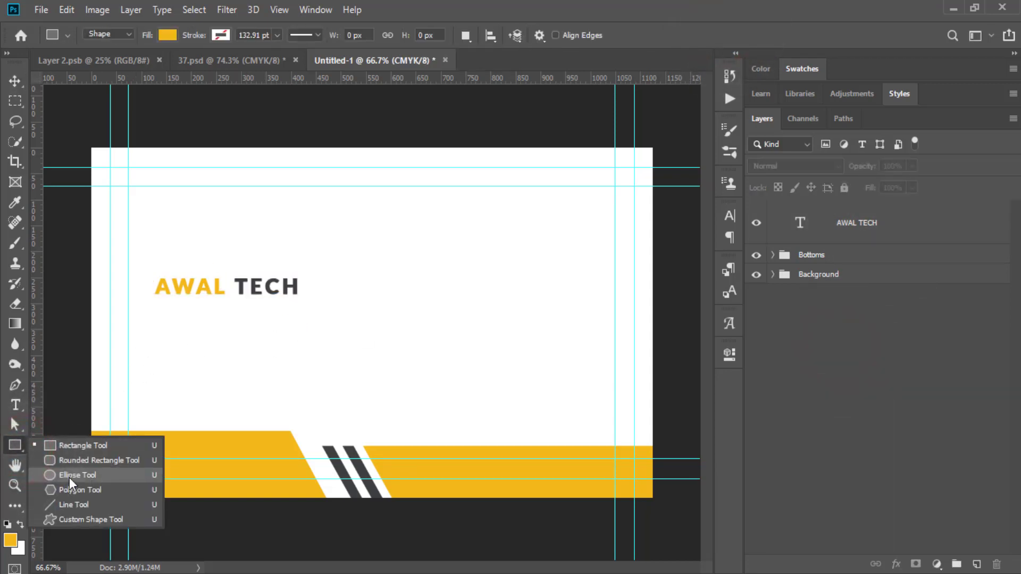
Draw an ellipse above the AWAL TECH heading and remove its fill.
left_click(70, 479)
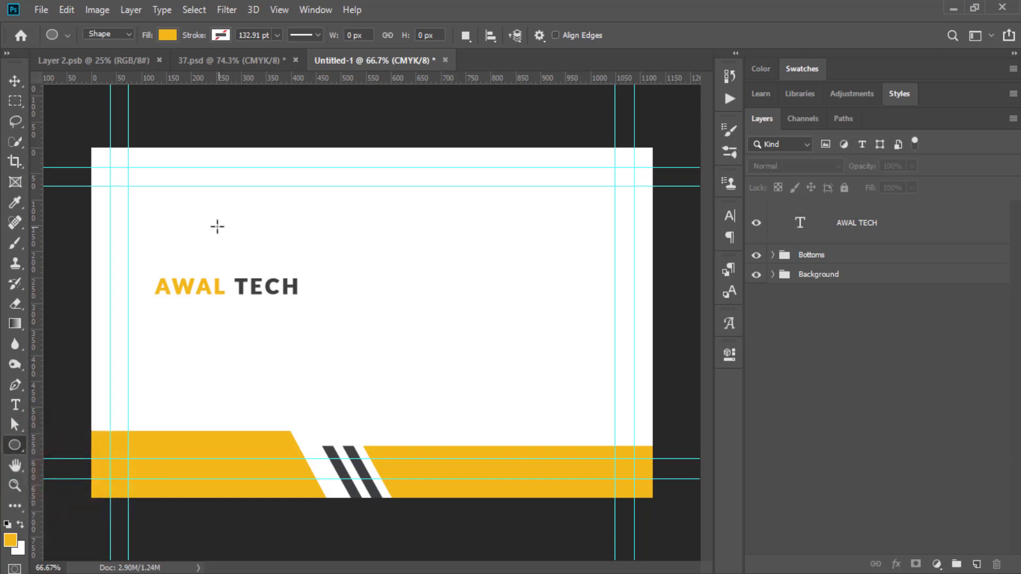
left_click_drag(217, 226, 384, 282)
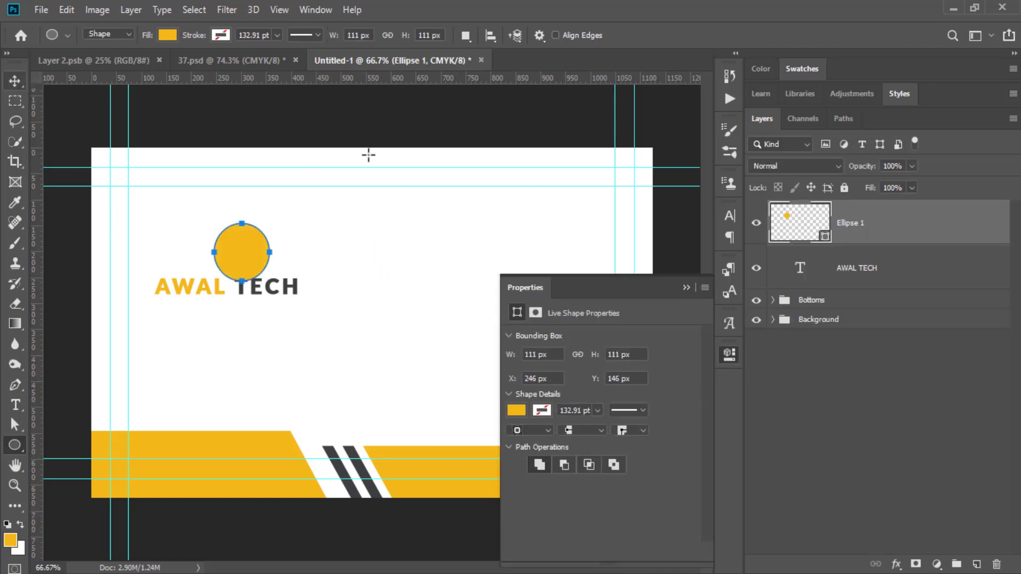
left_click(516, 410)
left_click(527, 355)
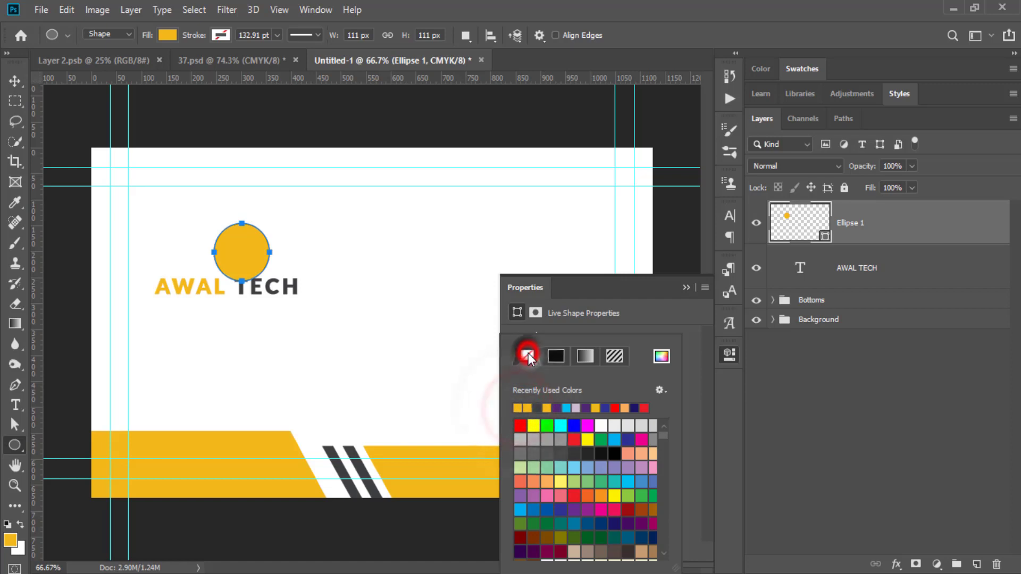
left_click(615, 285)
Give the circle a 2 pt outline in the band's orange.
left_click(542, 410)
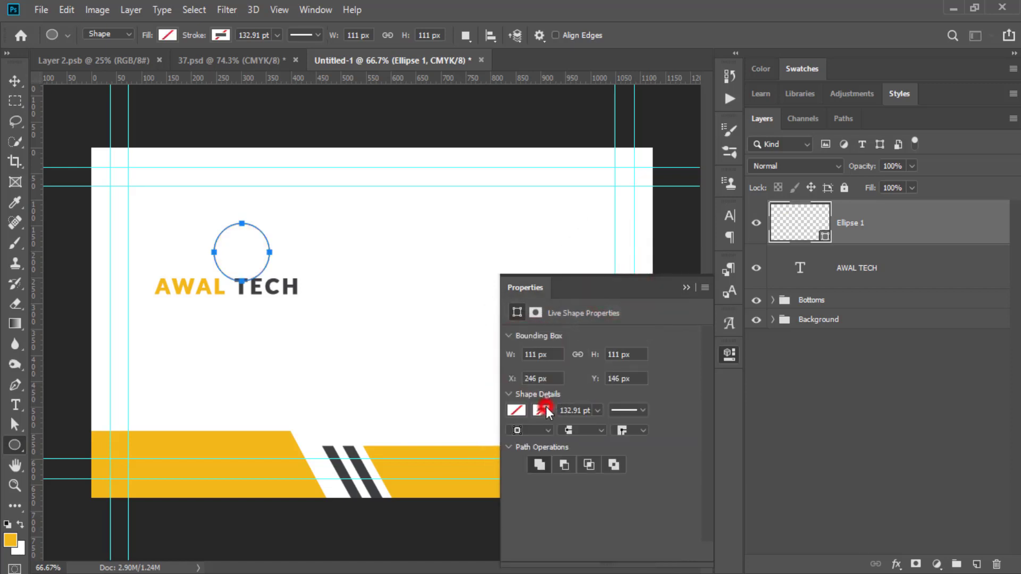
left_click(528, 408)
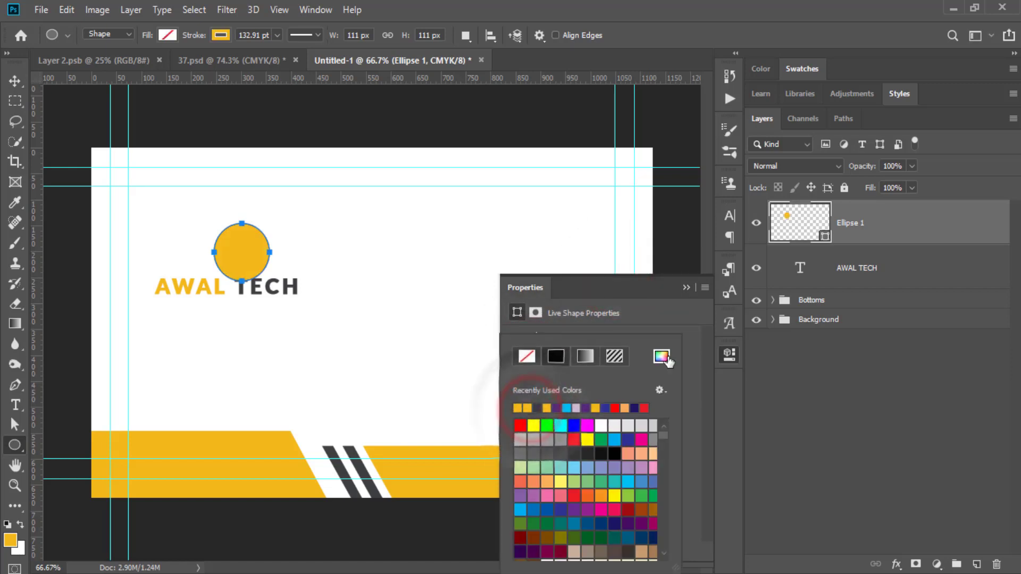
left_click(617, 288)
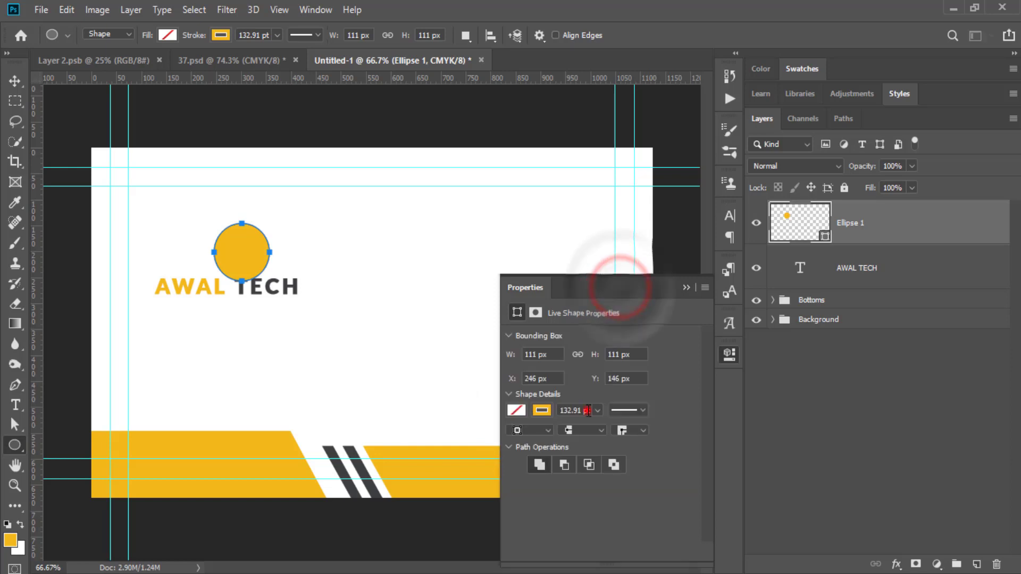
left_click(588, 410)
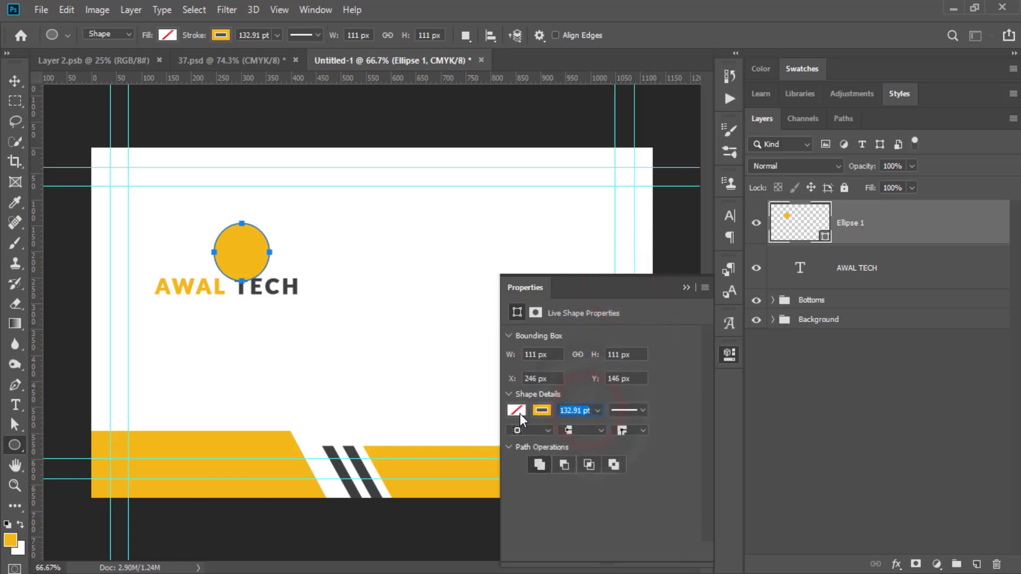
type("2")
key("Return")
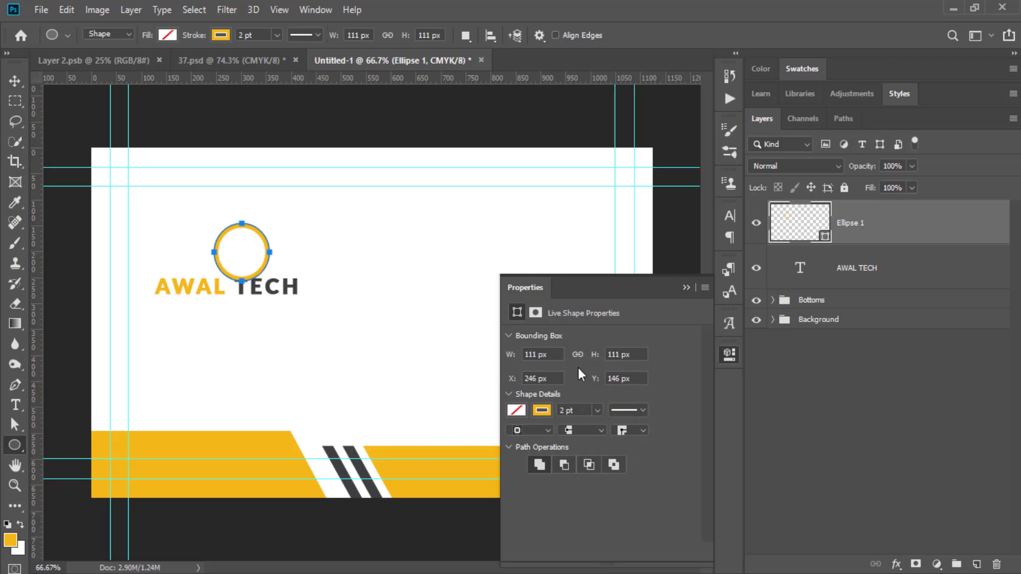
Move the ring up and left so it sits just above AWAL TECH.
left_click(15, 81)
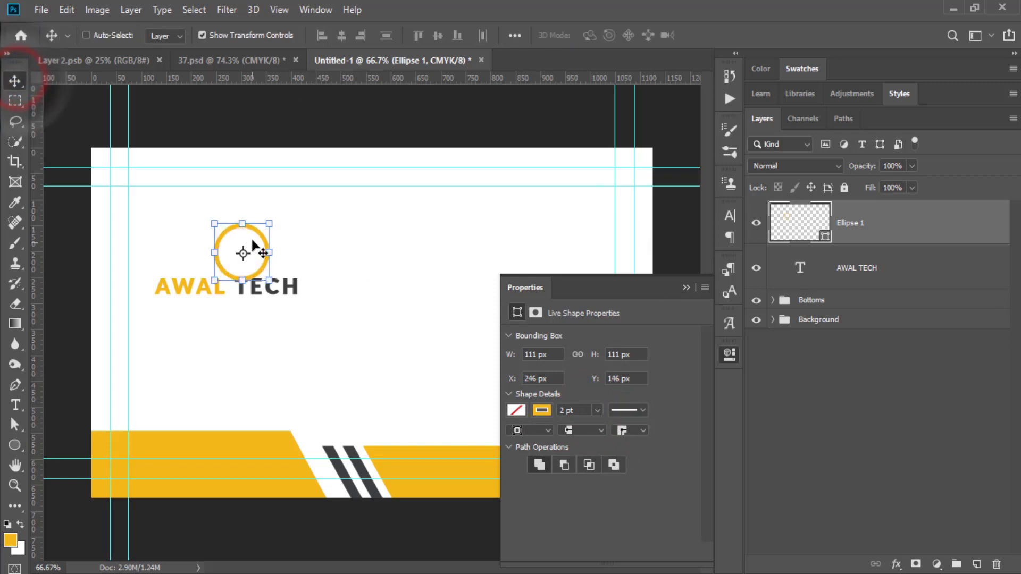
left_click_drag(262, 240, 246, 231)
left_click(686, 288)
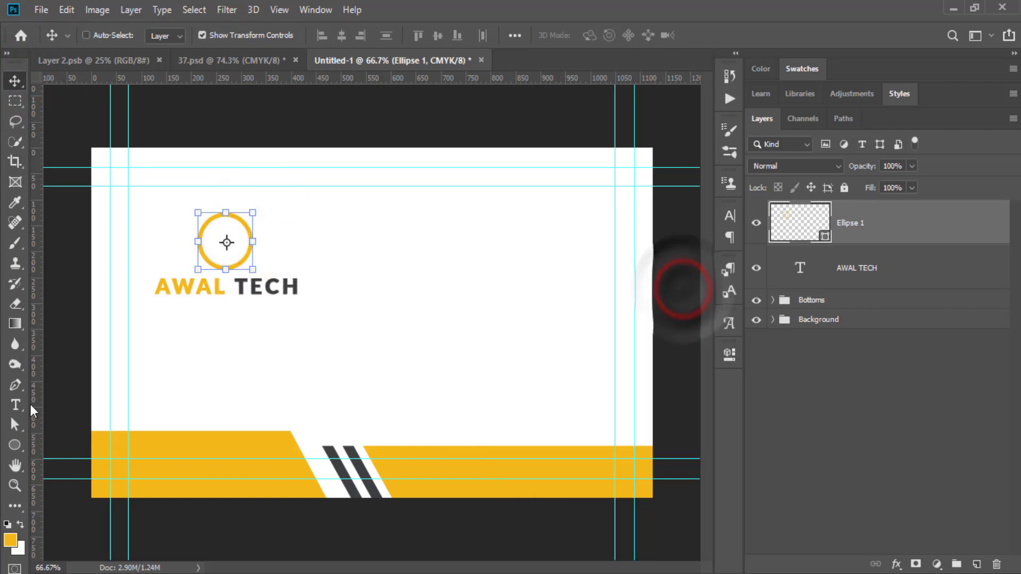
left_click(15, 405)
Add an AT text layer and move it into the circle.
left_click(366, 245)
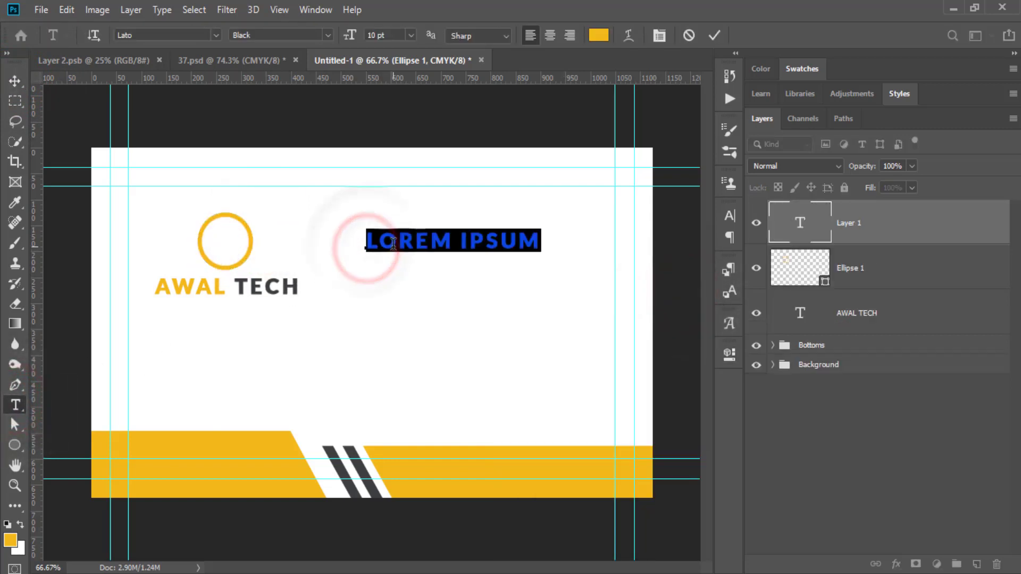
left_click(393, 245)
type("AT")
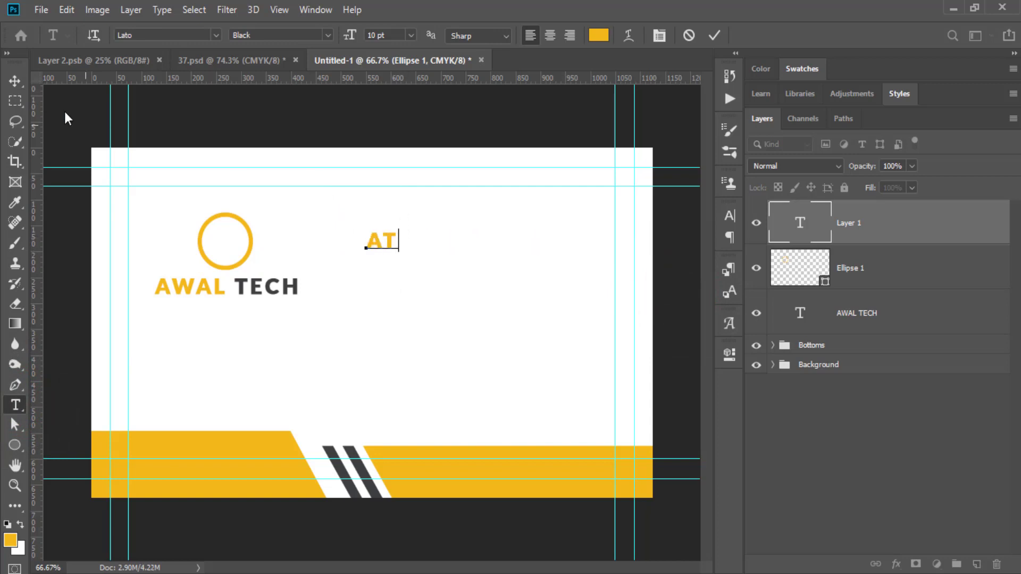
left_click(15, 80)
left_click_drag(388, 241, 232, 243)
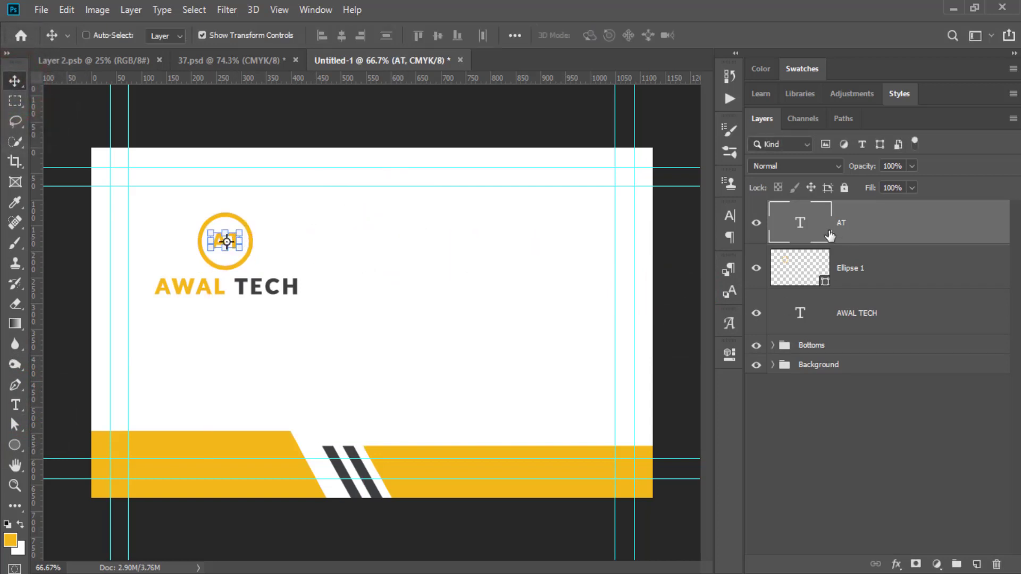
Colour AT dark grey from the stripes and centre it vertically within the circle.
left_click(730, 216)
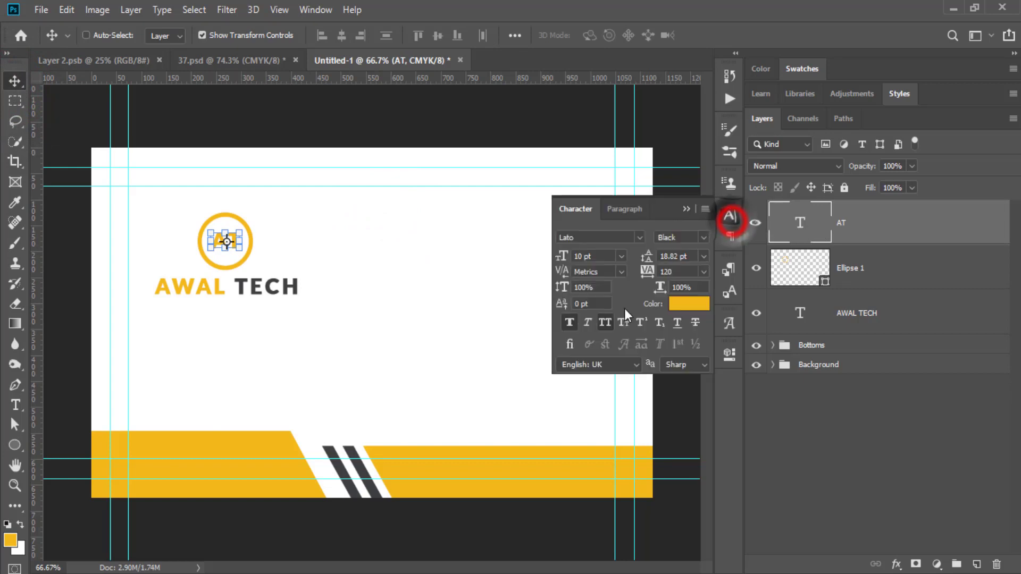
left_click(688, 303)
left_click(359, 468)
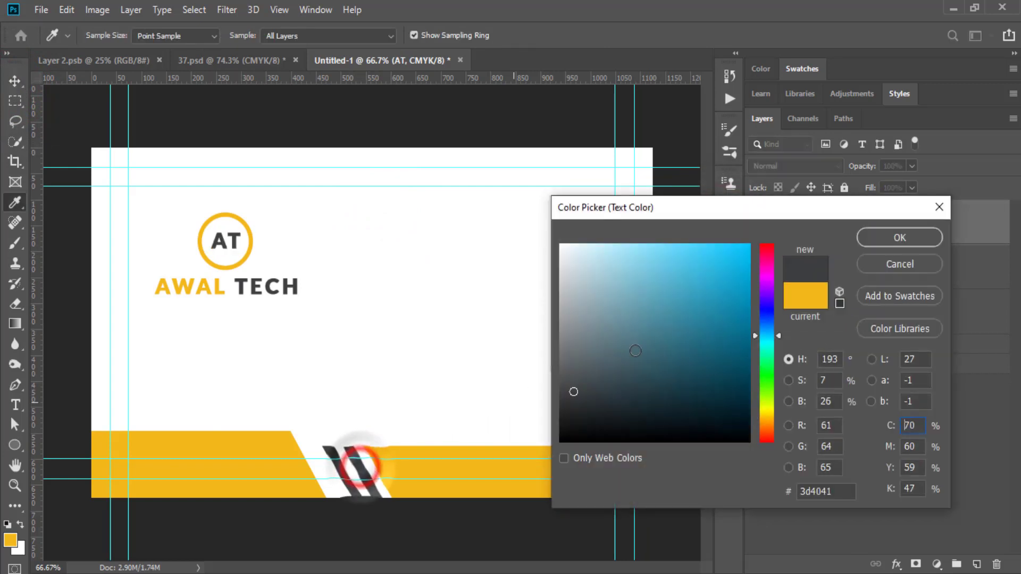
left_click(921, 237)
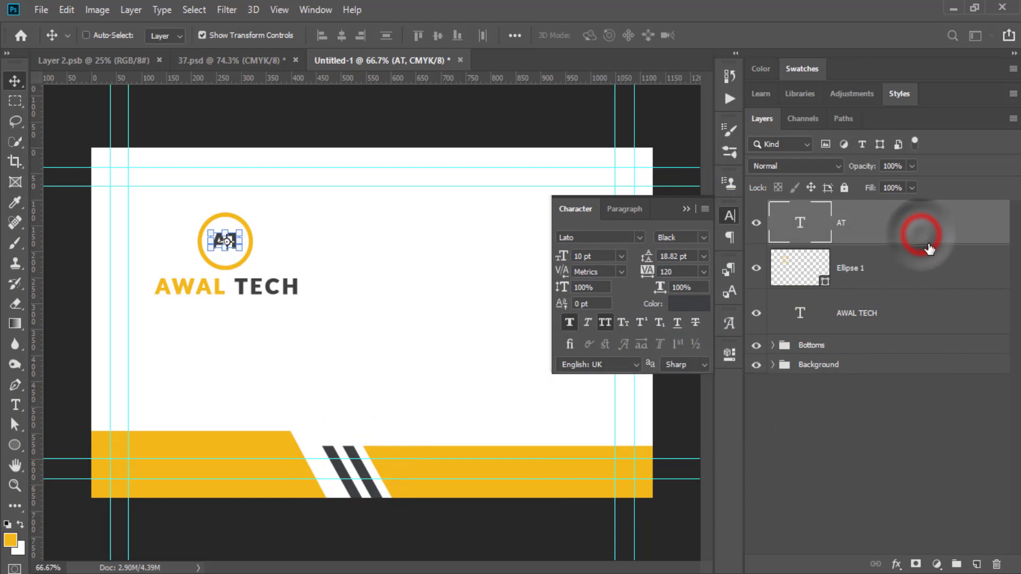
left_click(863, 266, "shift")
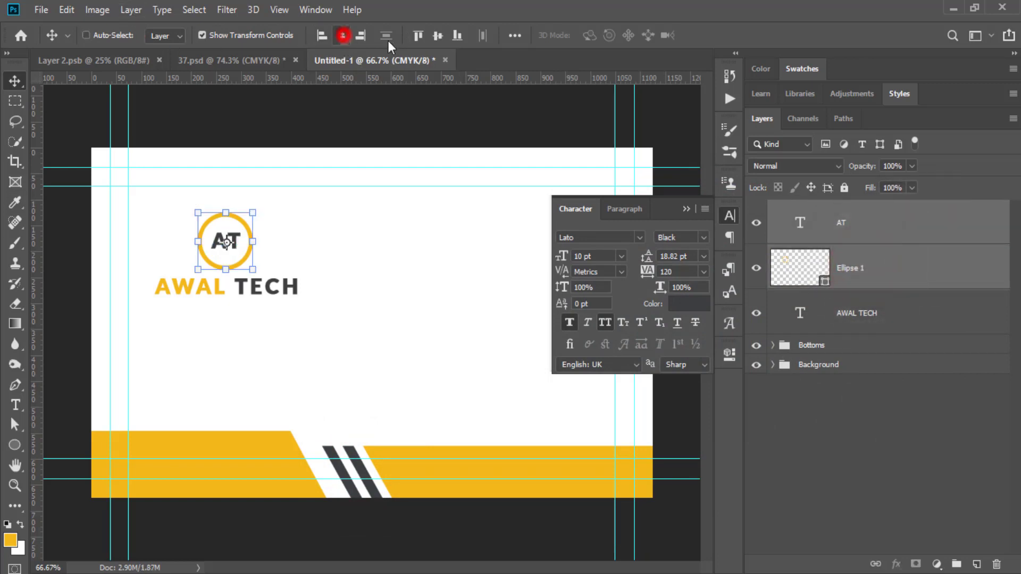
left_click(437, 35)
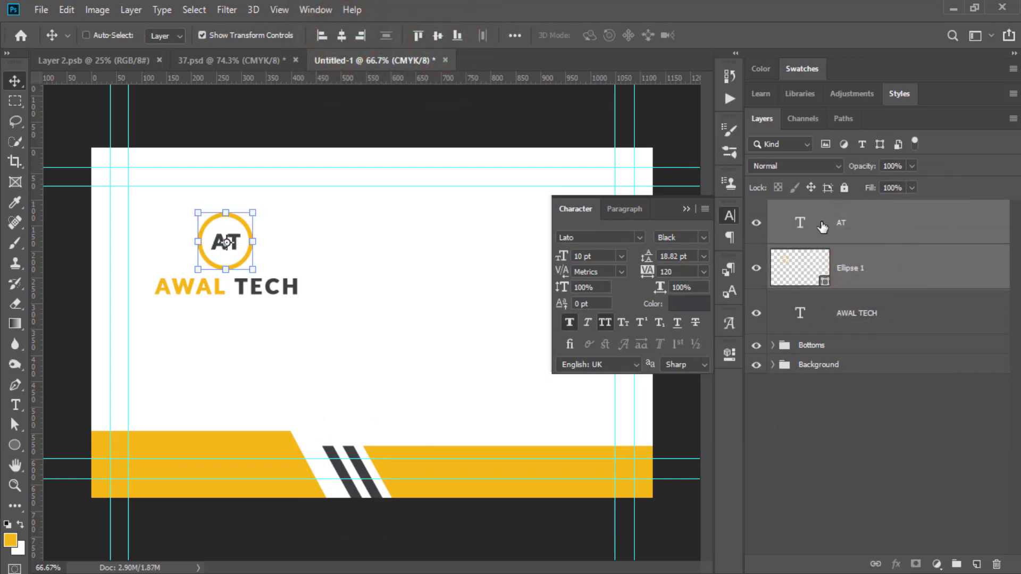
Enlarge AT to 12 pt, centre it both ways in Ellipse 1, and group them as Group 1.
double_click(802, 223)
left_click(596, 256)
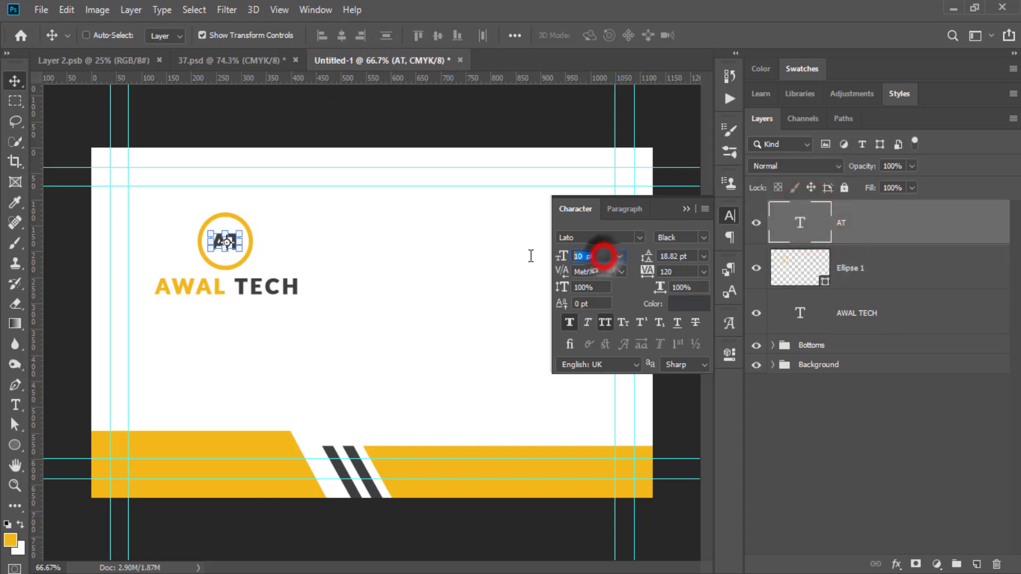
key("Return")
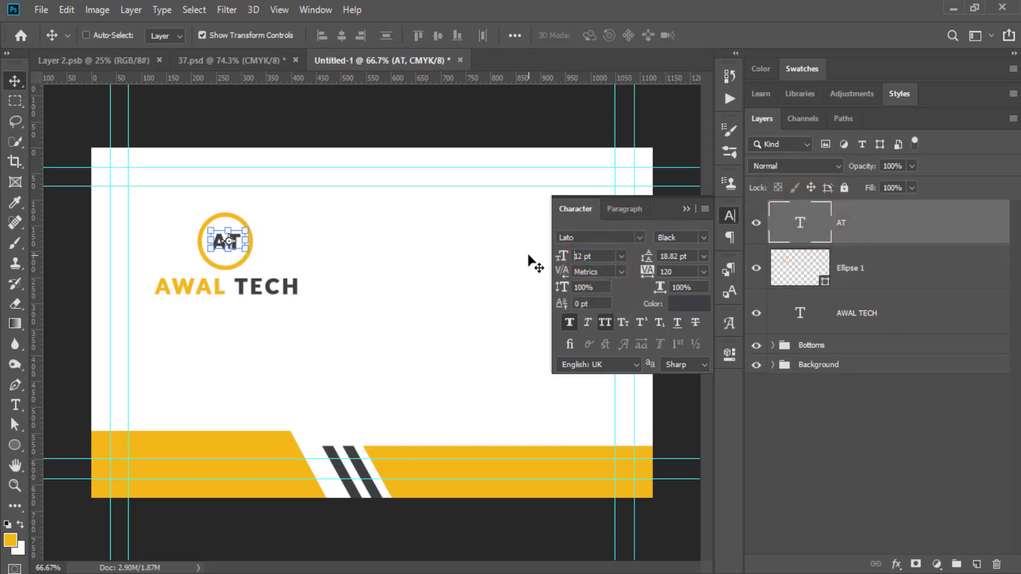
left_click(857, 268, "shift")
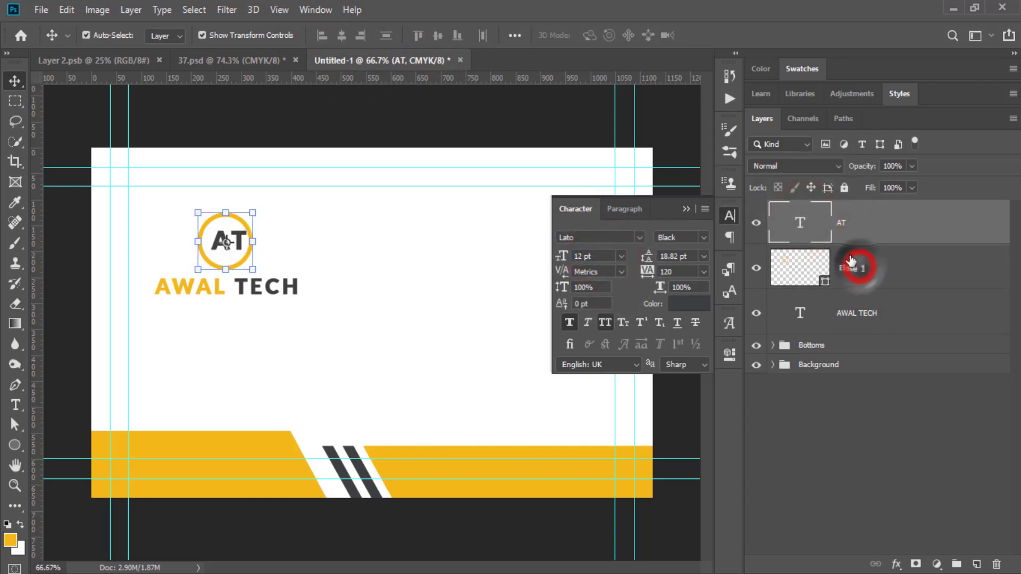
left_click(343, 35)
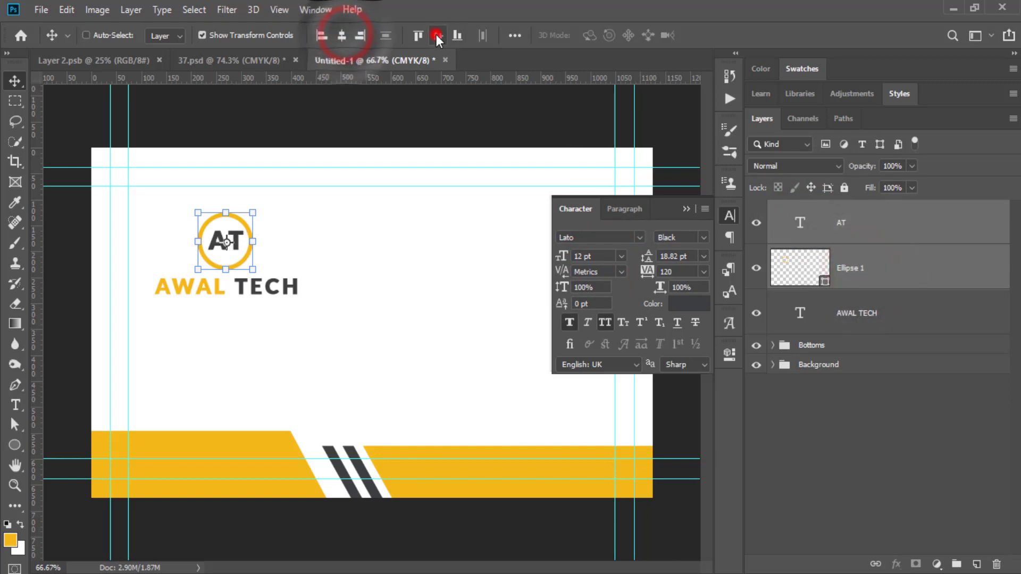
left_click(438, 35)
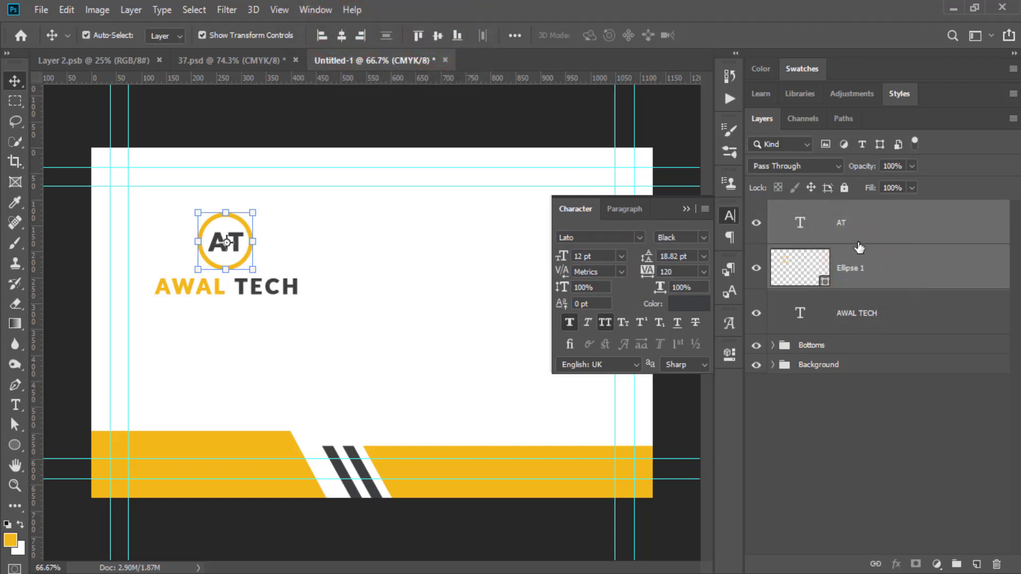
key("ctrl+g")
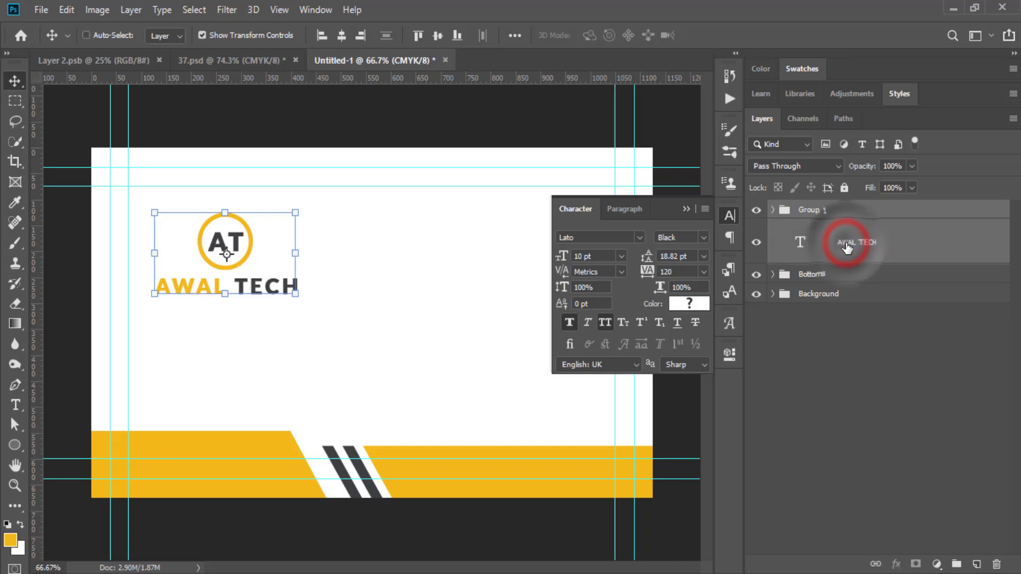
left_click(836, 463)
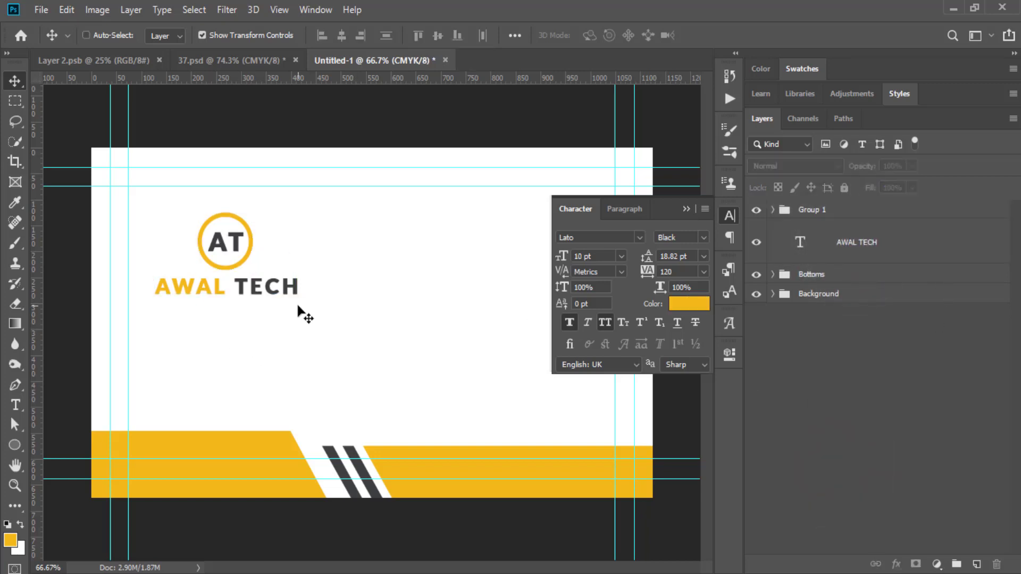
Add the tagline 'learn And earn' below AWAL TECH with All Caps and Faux Bold turned off.
left_click(15, 405)
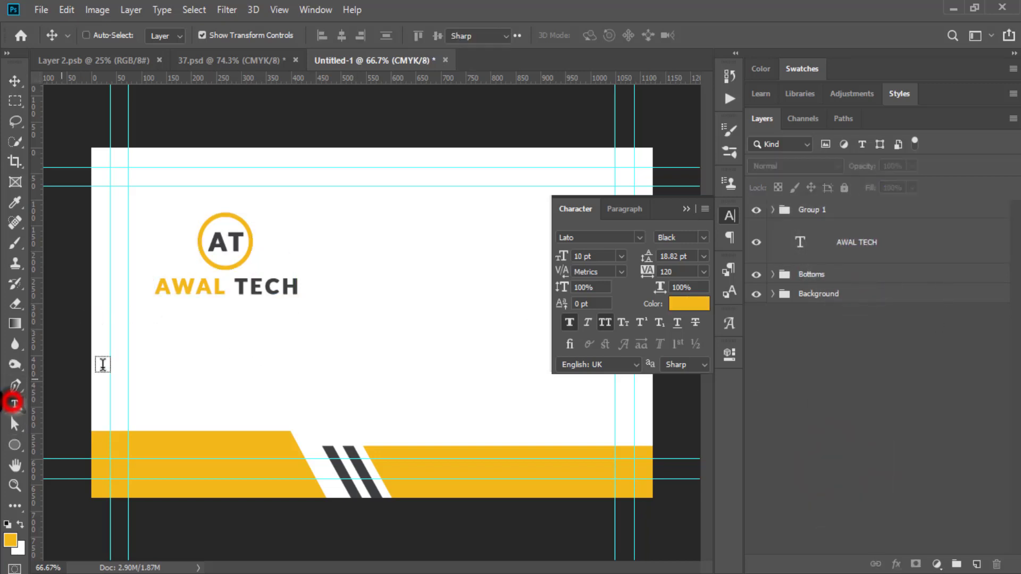
left_click(173, 313)
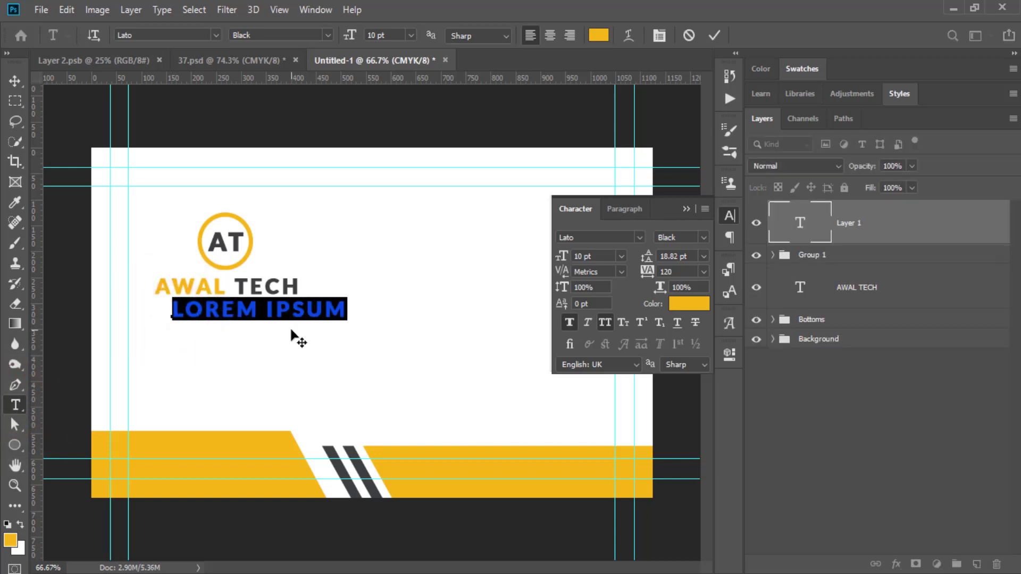
type("LEARN AND EARN")
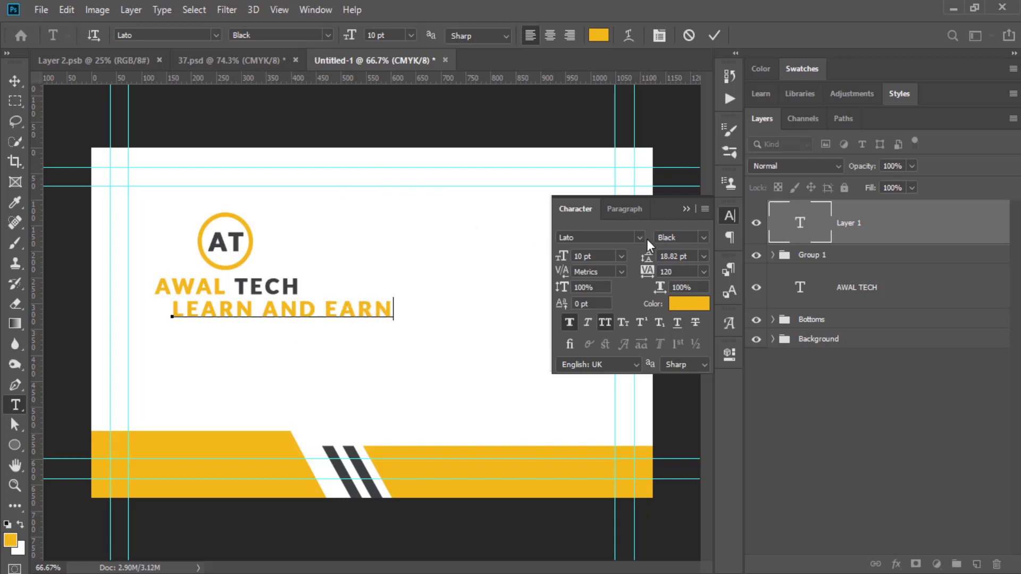
left_click(714, 35)
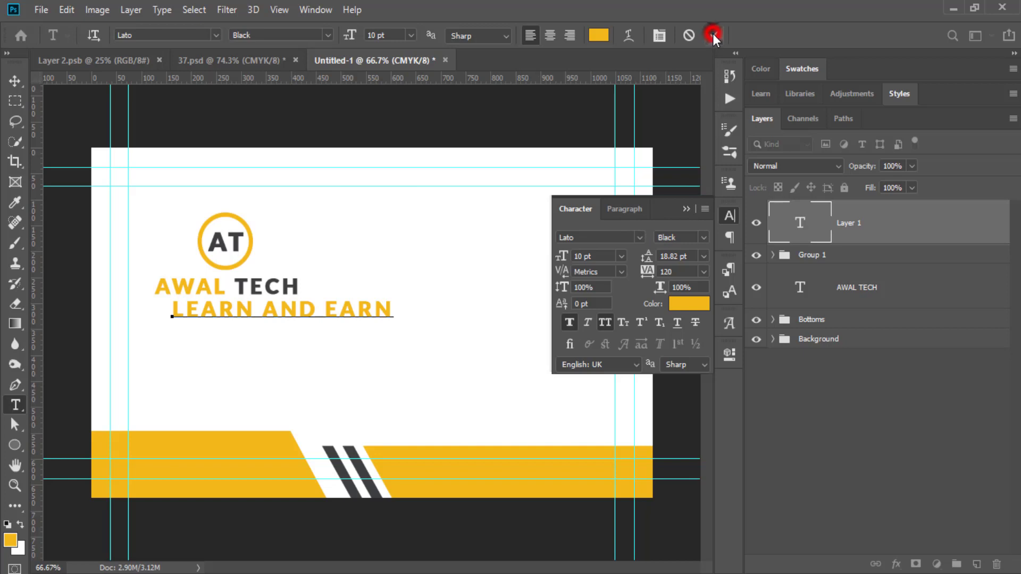
left_click(606, 321)
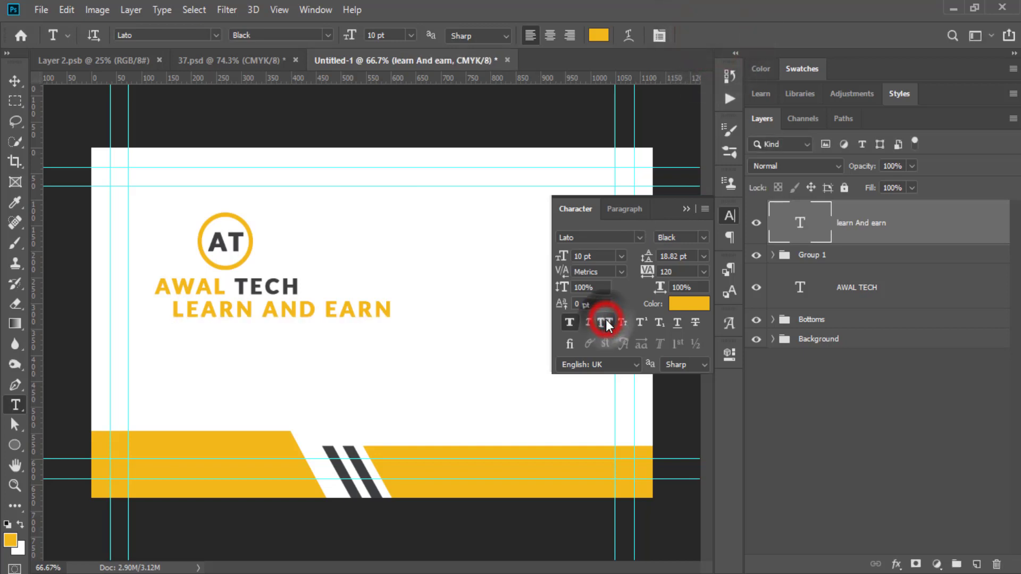
left_click(569, 322)
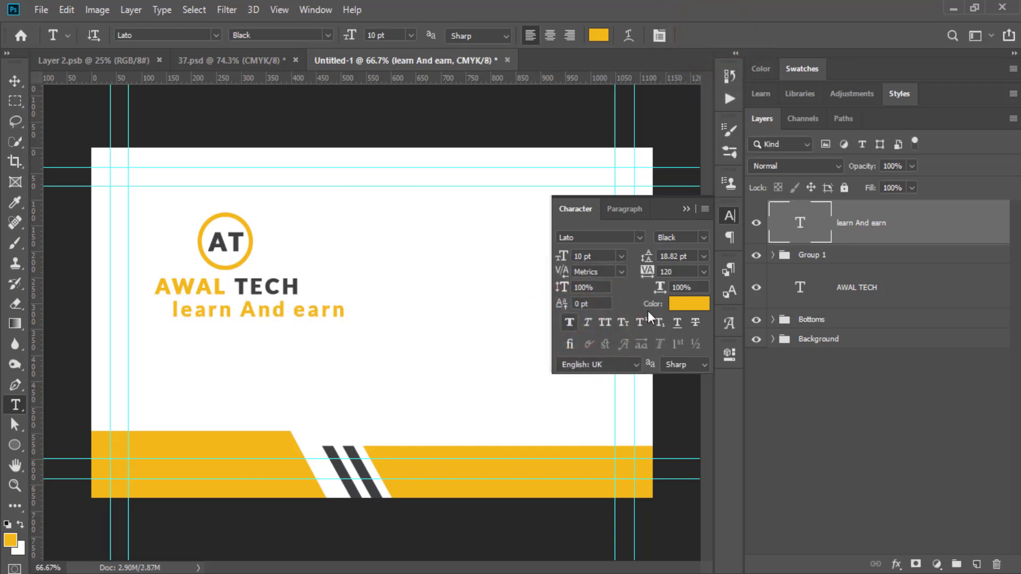
Capitalise the tagline so it reads 'Learn And Earn'.
double_click(802, 224)
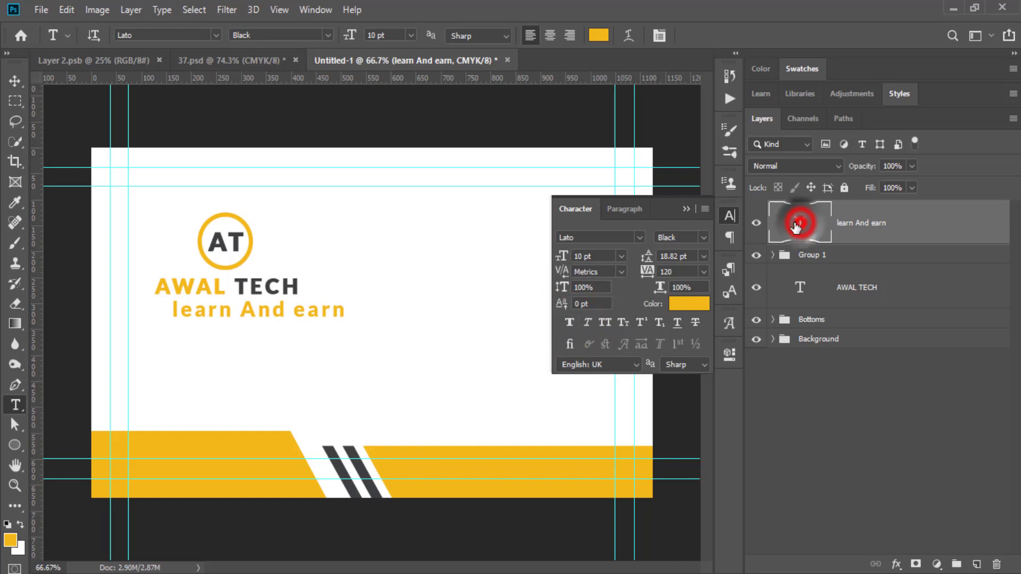
left_click(176, 314)
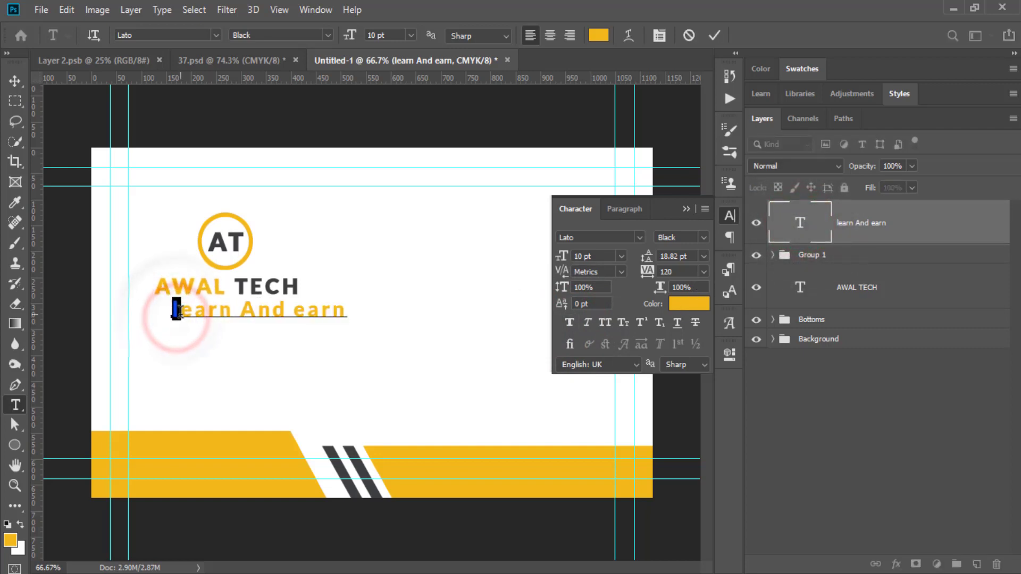
type("L")
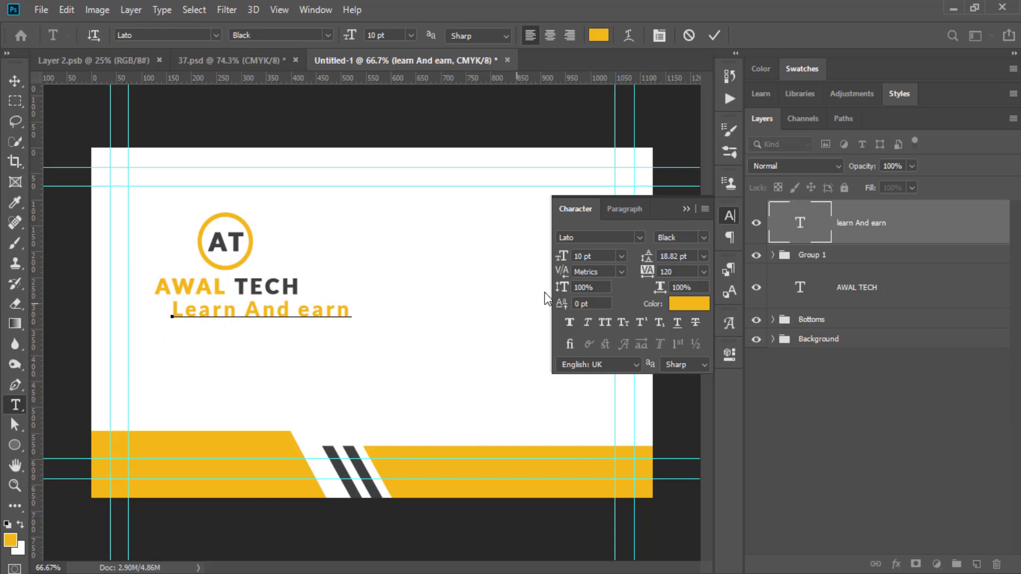
left_click(705, 38)
left_click_drag(312, 314, 298, 310)
key("Right")
left_click(717, 33)
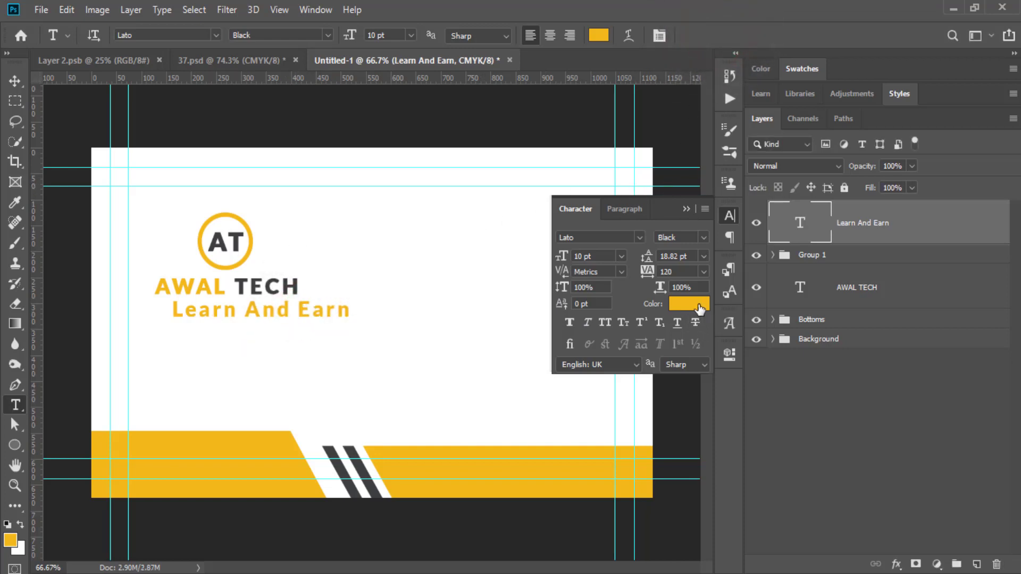
Set the tagline to 7 pt Lato Regular in the stripes' dark grey.
left_click(598, 257)
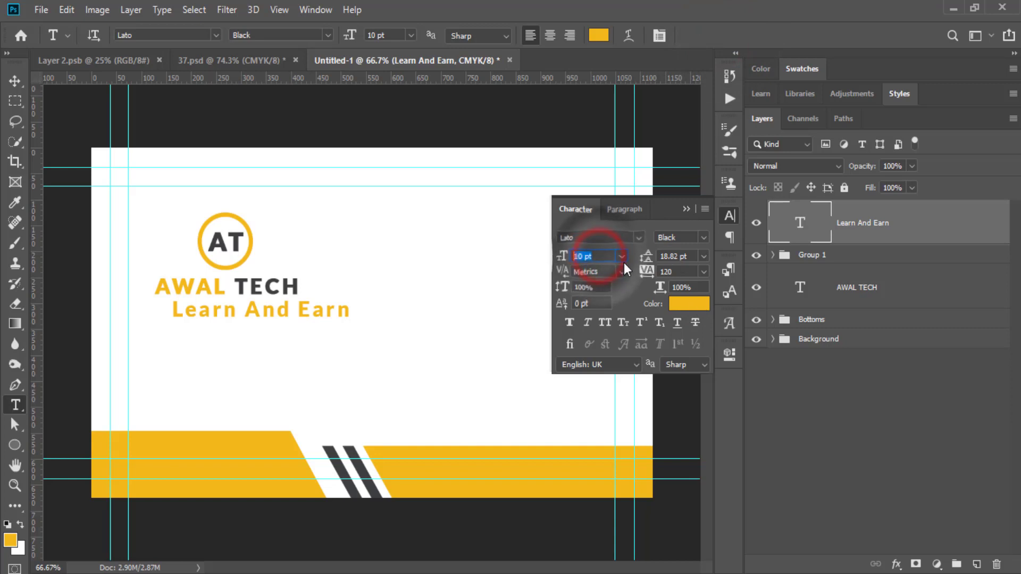
type("7")
key("Return")
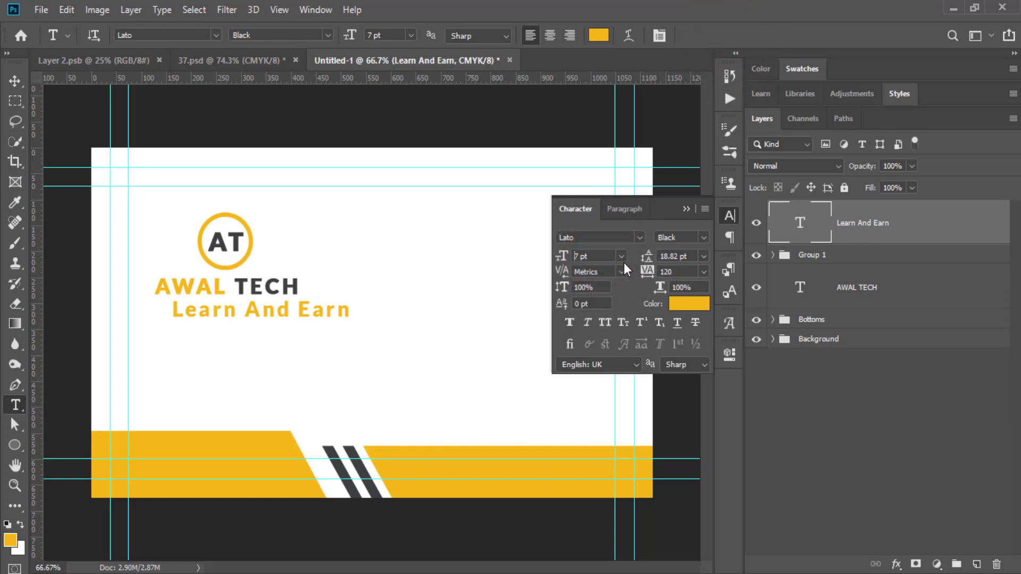
left_click(689, 304)
left_click(345, 470)
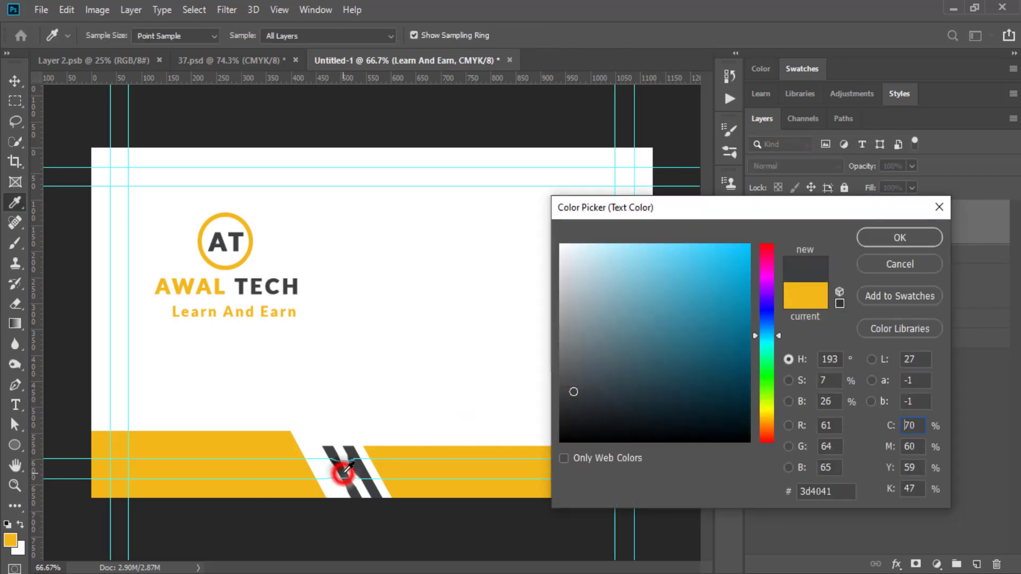
left_click(882, 231)
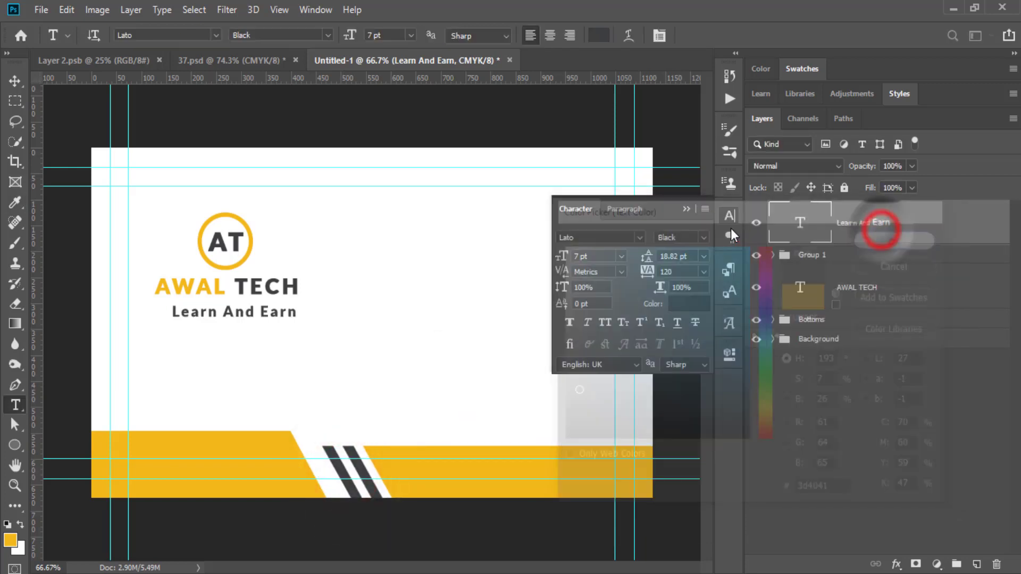
left_click(705, 238)
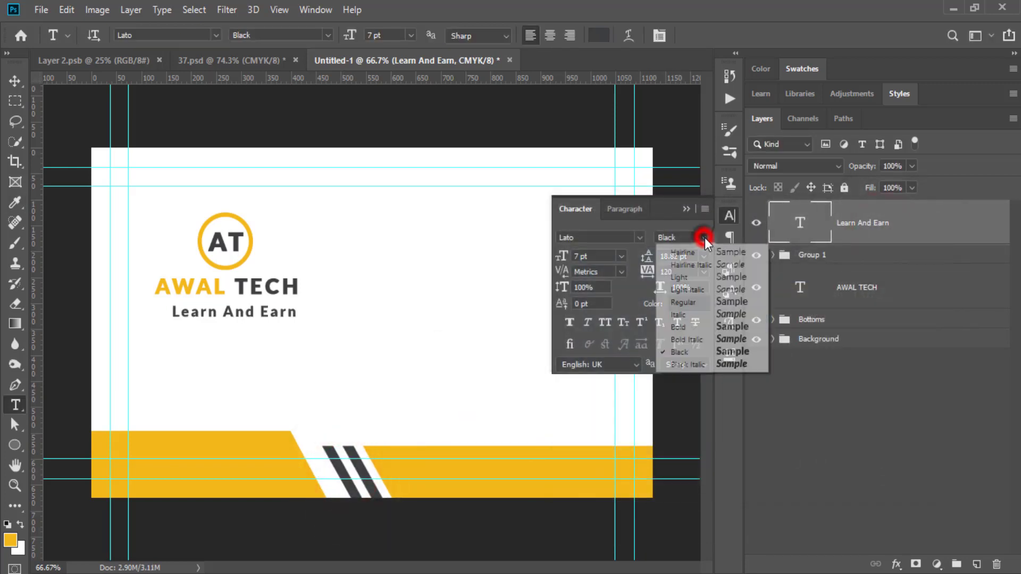
left_click(686, 302)
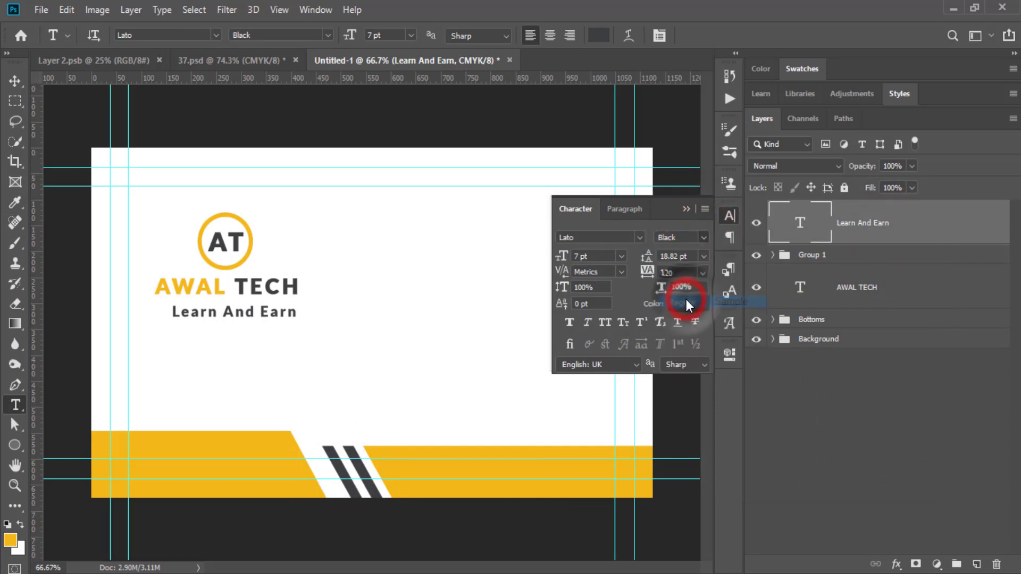
left_click(685, 210)
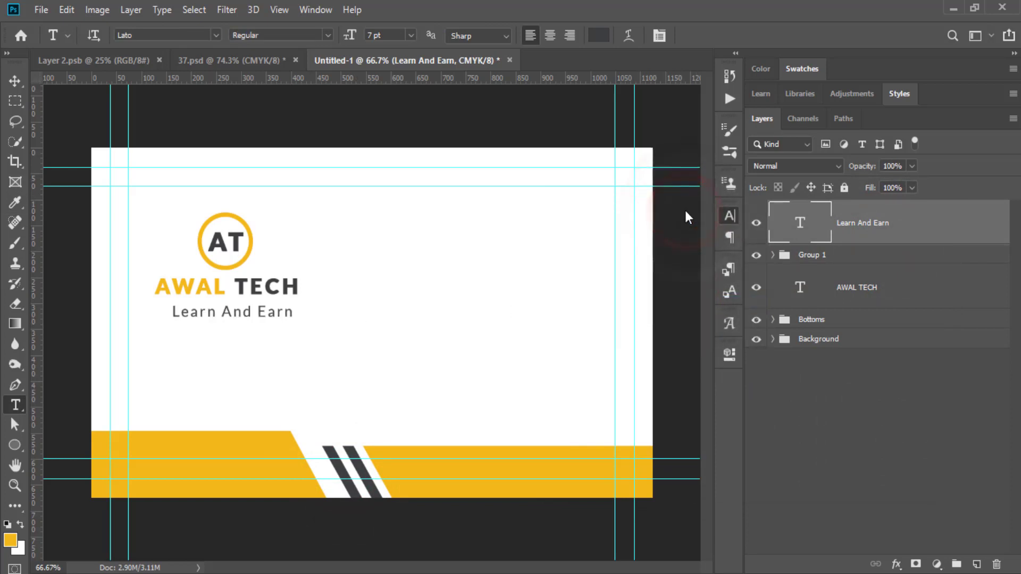
left_click(12, 79)
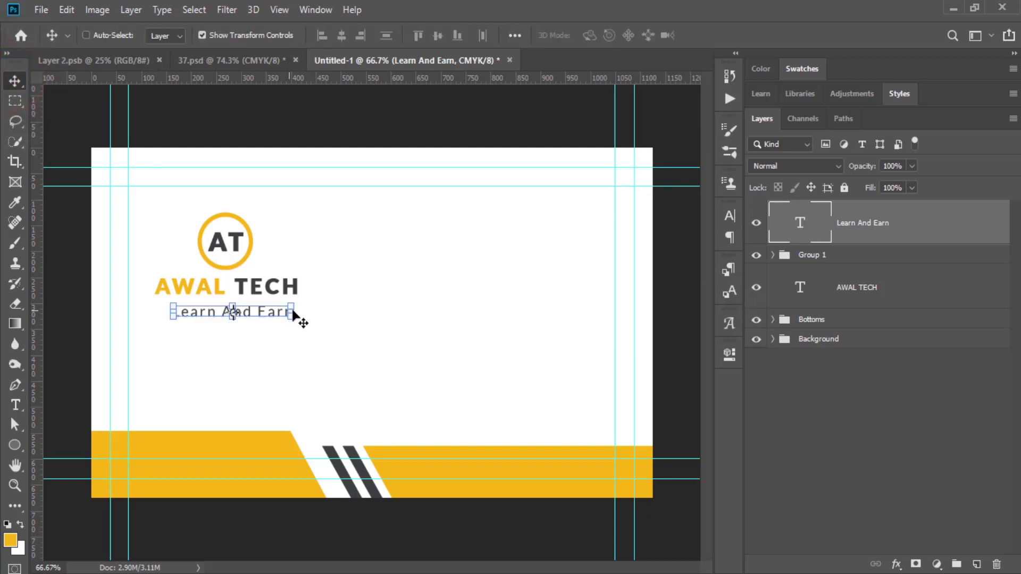
Stretch the tagline wider on both sides and nudge it up toward the heading.
left_click_drag(293, 312, 294, 312)
left_click_drag(165, 312, 154, 311)
left_click(718, 36)
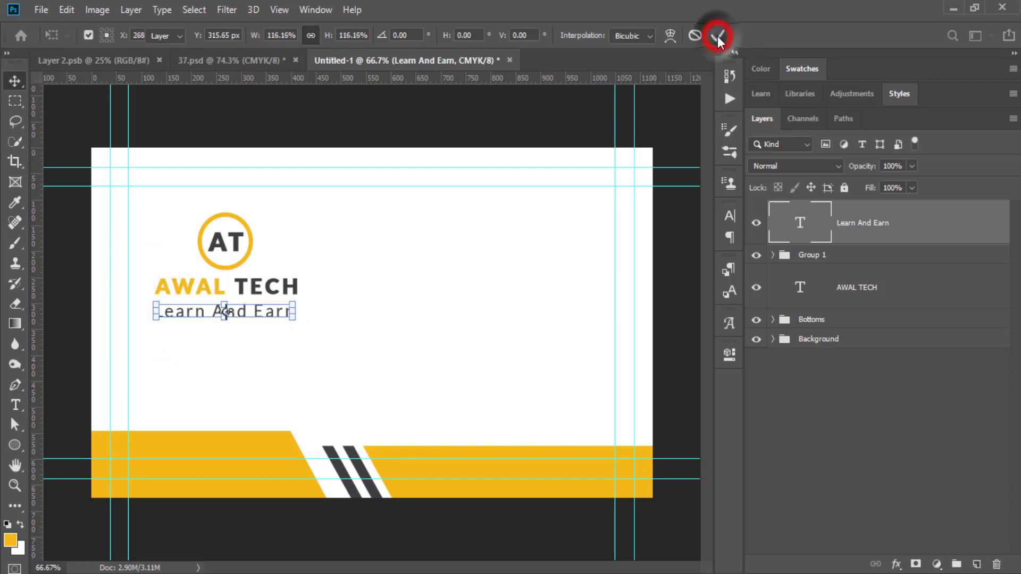
key("Up")
key("Up")
key("Up")
key("Up")
key("Up")
key("Up")
key("Up")
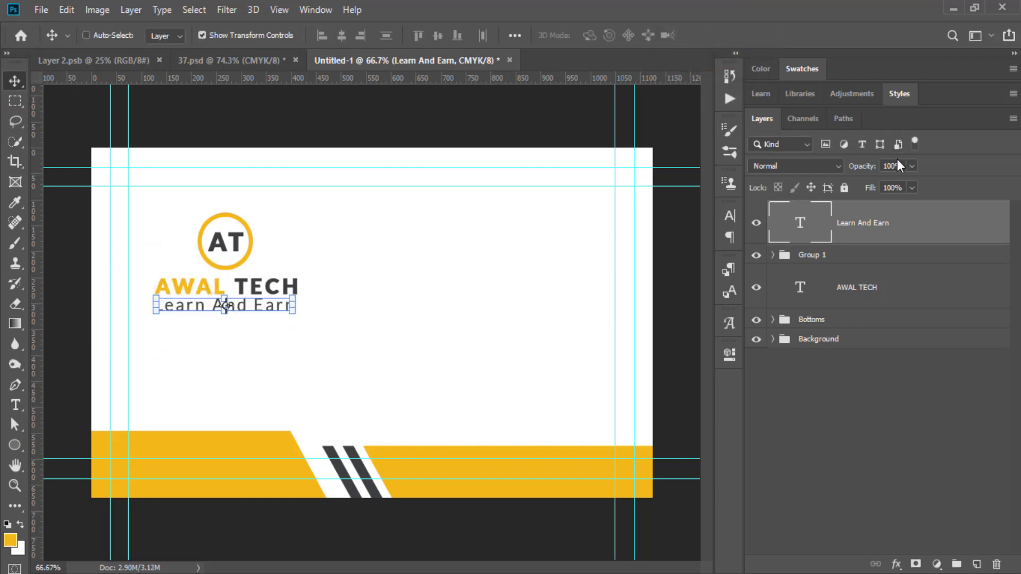
Centre-align the tagline, AWAL TECH and Group 1, then group them as 'Logo'.
left_click(846, 288, "shift")
left_click(341, 35)
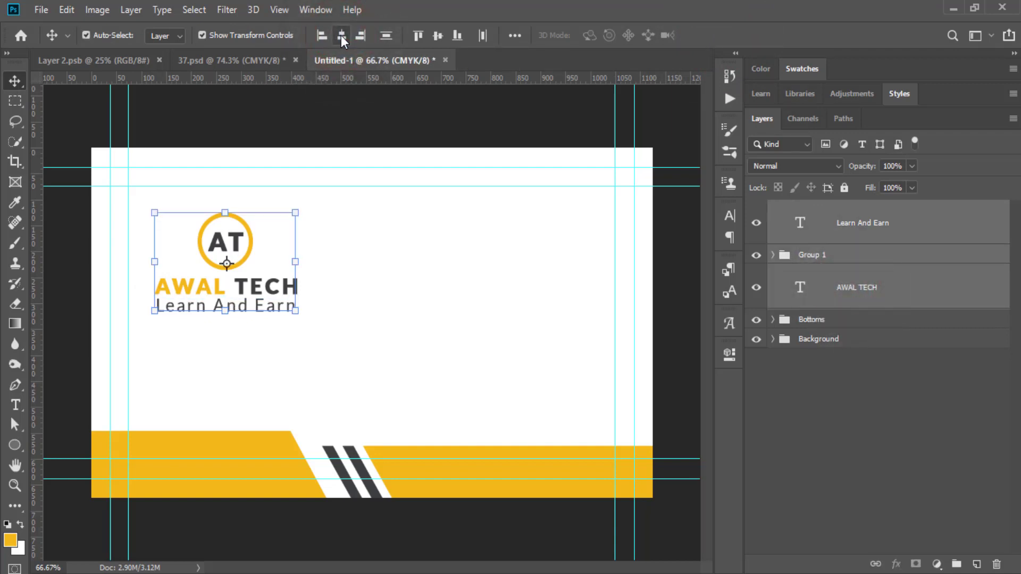
key("ctrl+g")
double_click(815, 211)
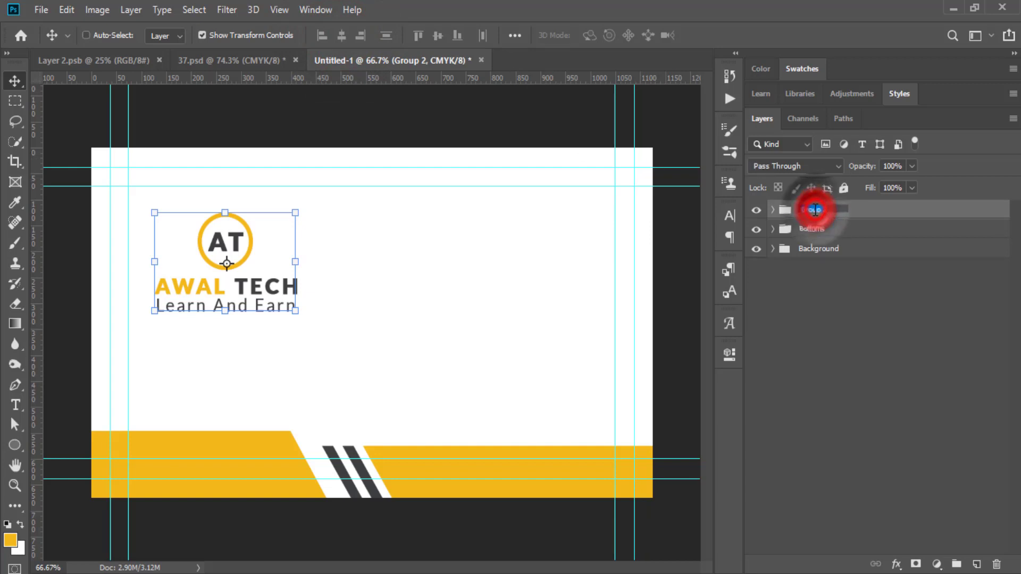
type("Logo")
key("Return")
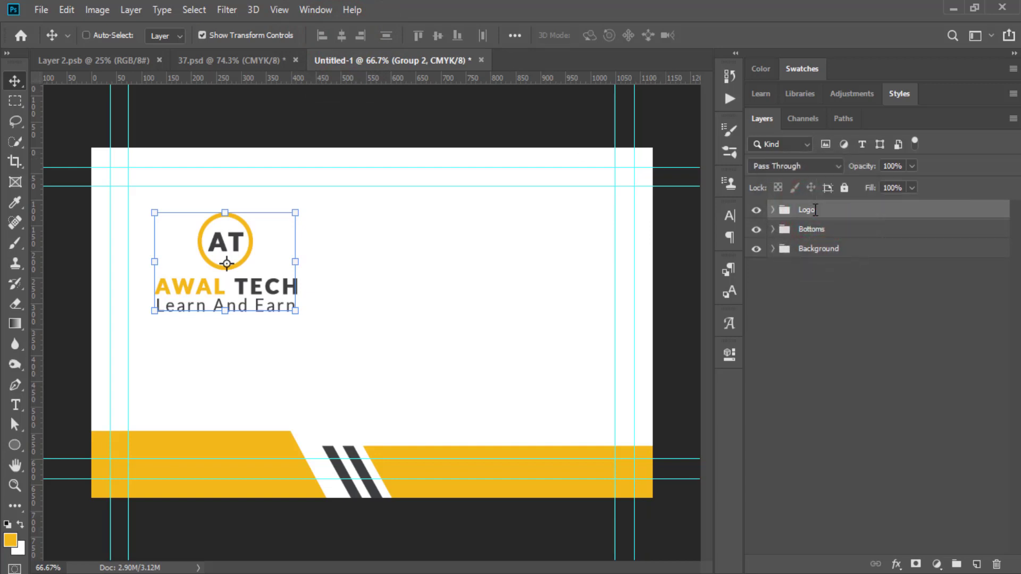
left_click(847, 386)
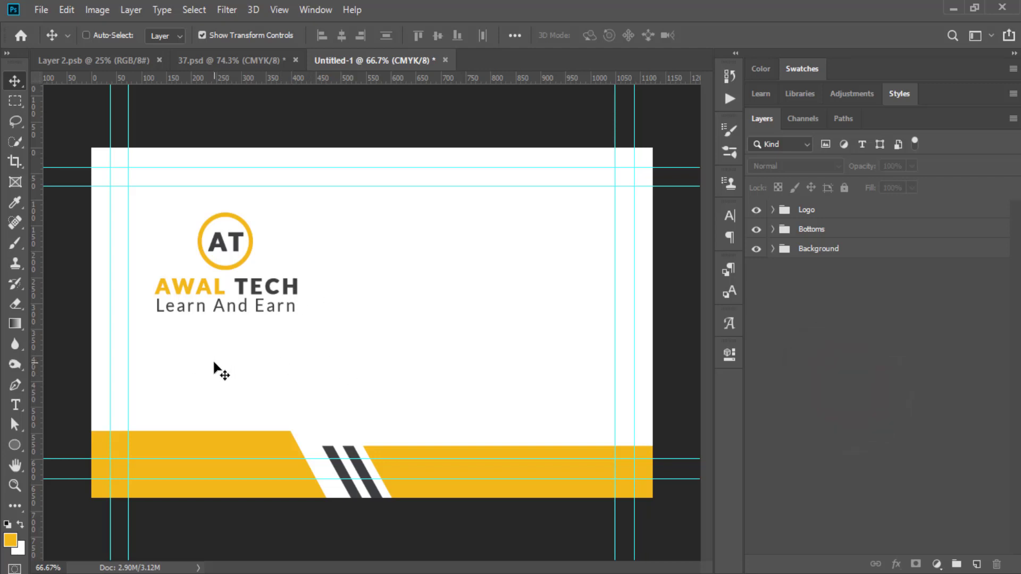
Set the Learn And Earn tagline inside the Logo group to 6 pt with 360 tracking.
left_click(773, 211)
left_click(862, 243)
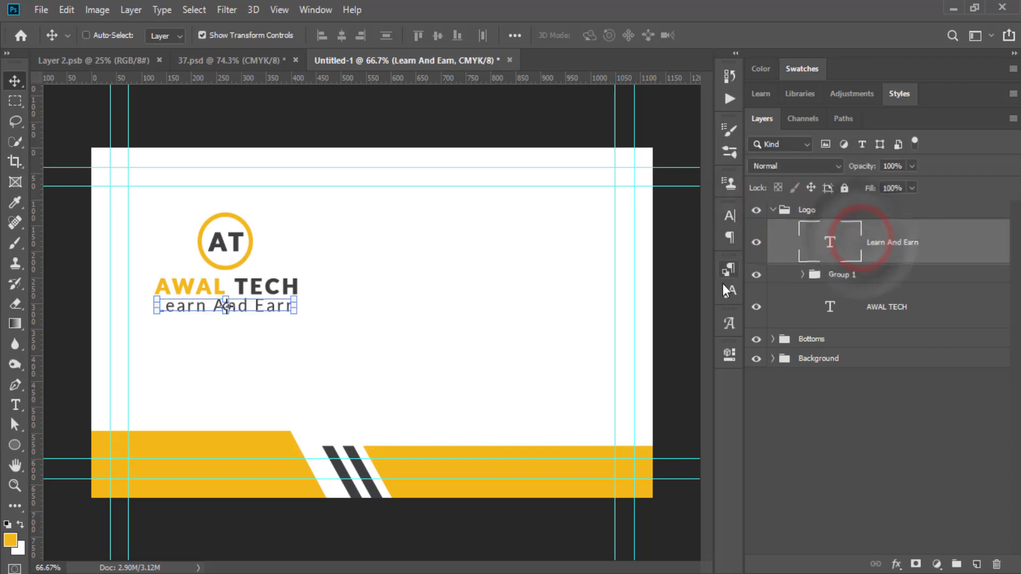
left_click(731, 212)
left_click(586, 257)
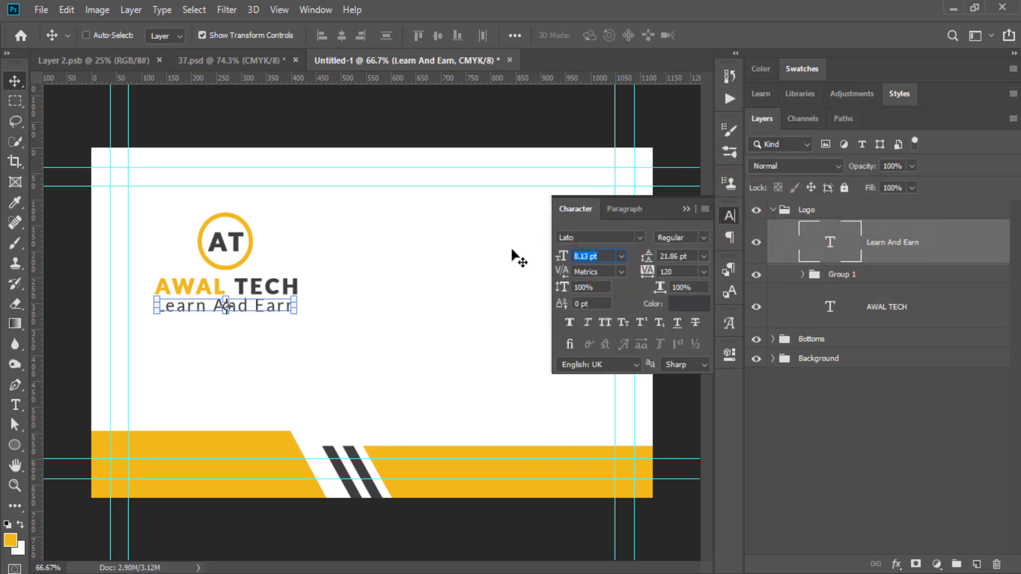
key("Return")
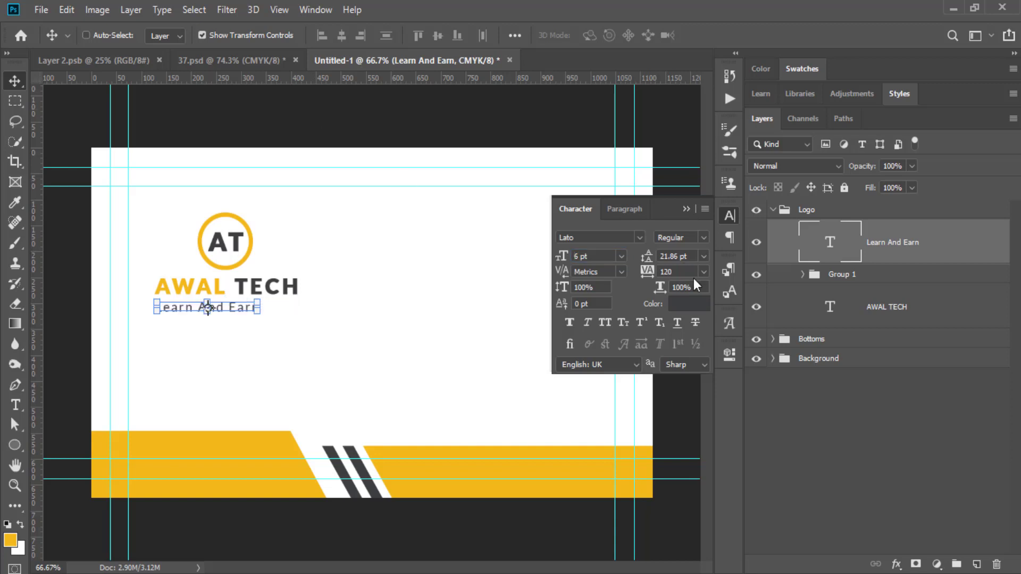
left_click_drag(649, 275, 658, 274)
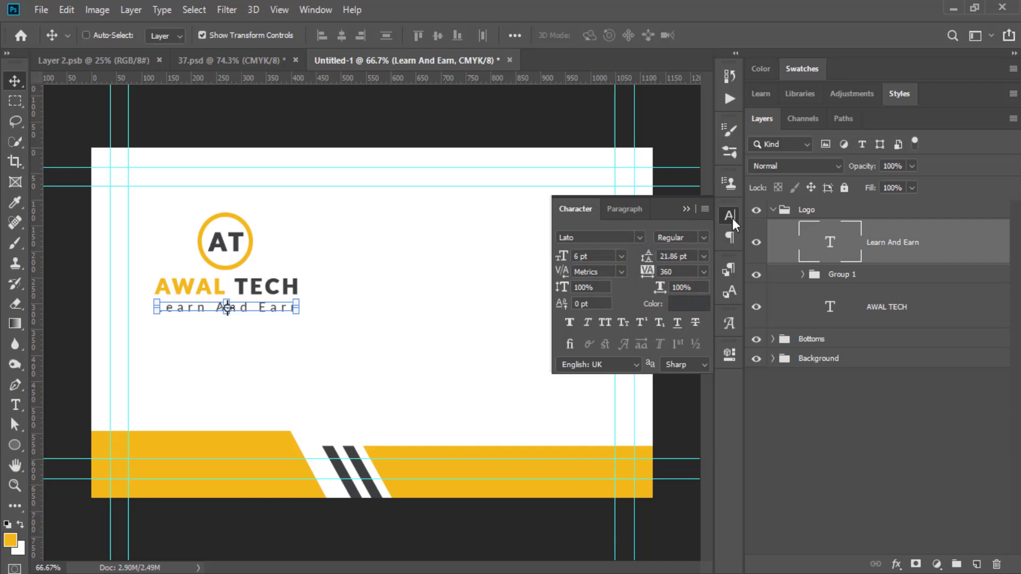
left_click(687, 210)
left_click(850, 432)
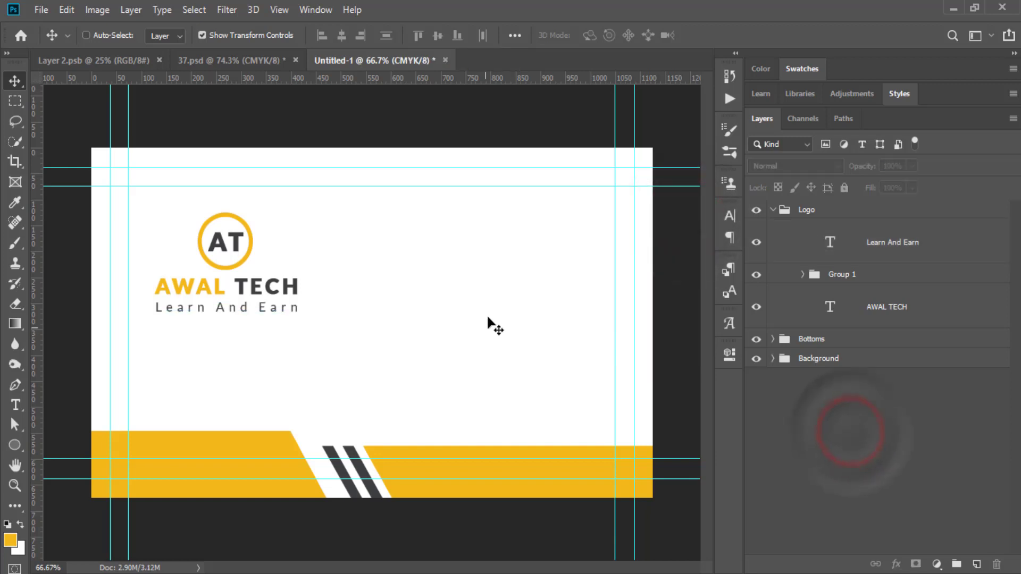
left_click(778, 210)
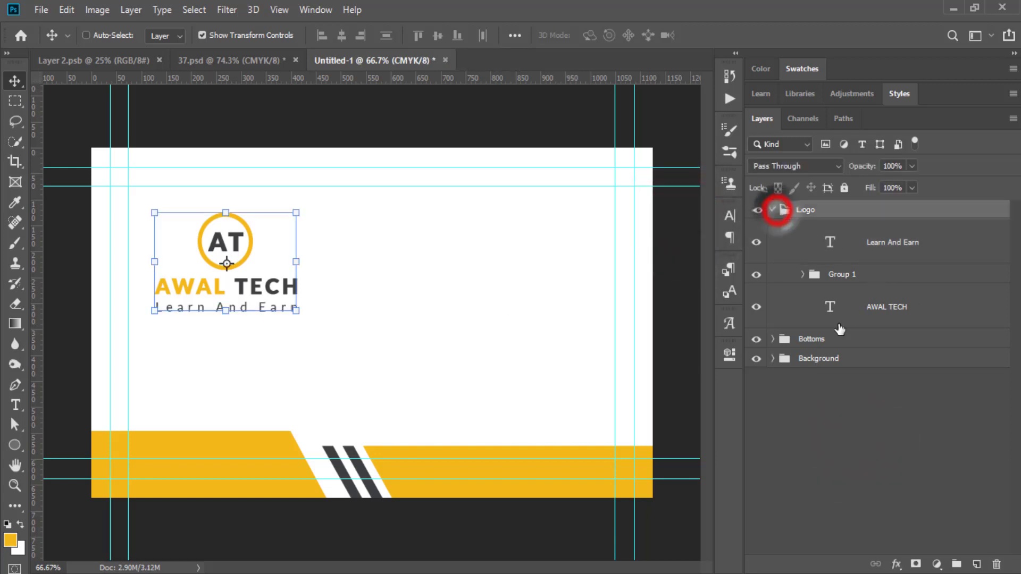
left_click(848, 389)
left_click(774, 212)
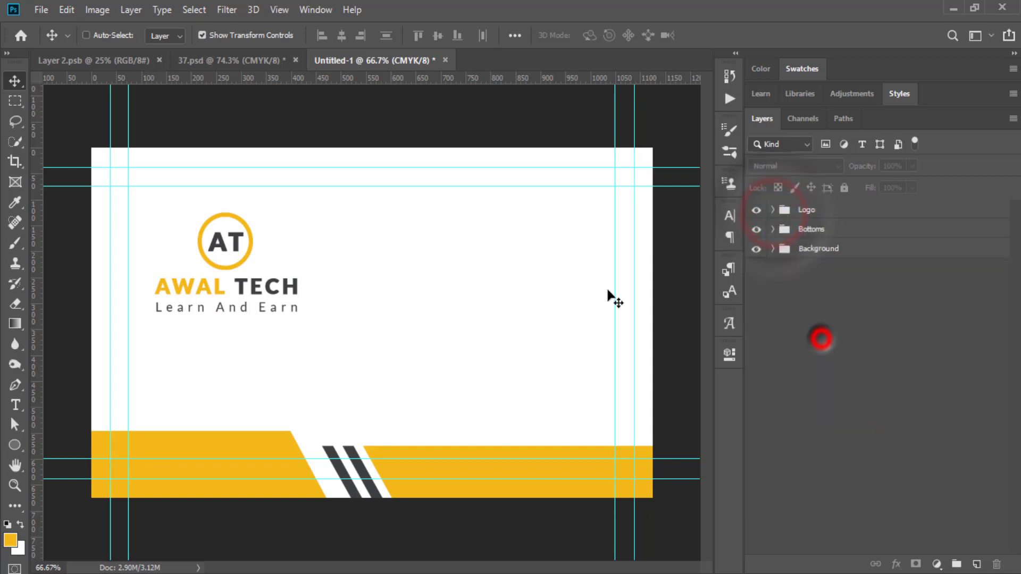
Create a 104 by 104 px square with the Rectangle tool.
left_click_drag(17, 451, 31, 451)
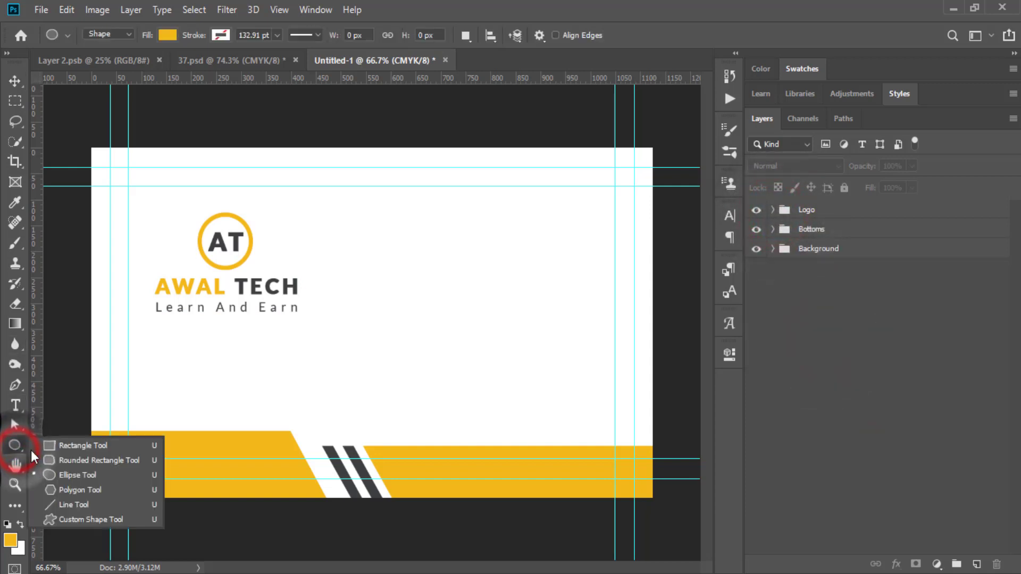
left_click(69, 448)
left_click(394, 300)
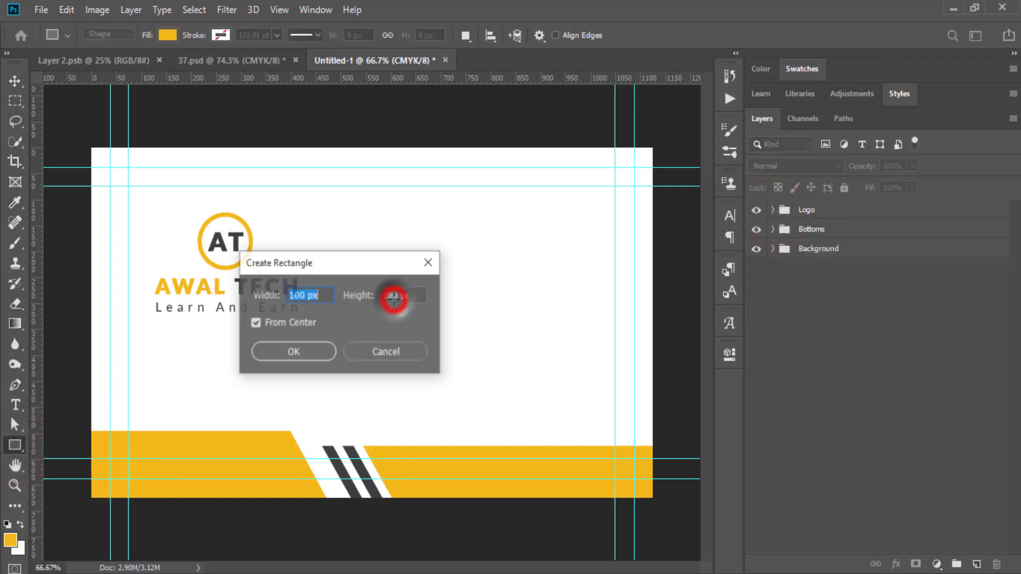
type("104")
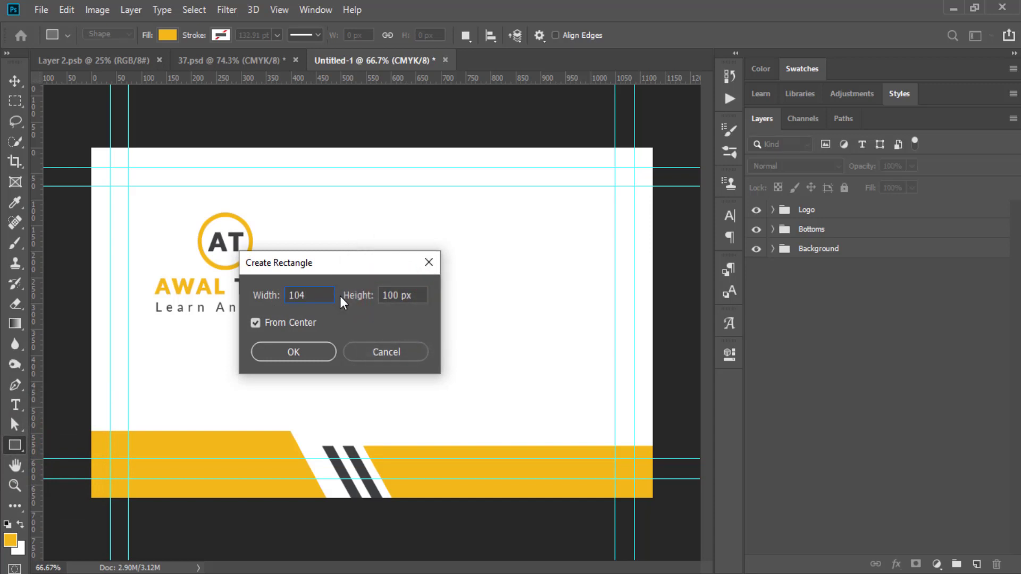
key("Tab")
type("104")
left_click(302, 351)
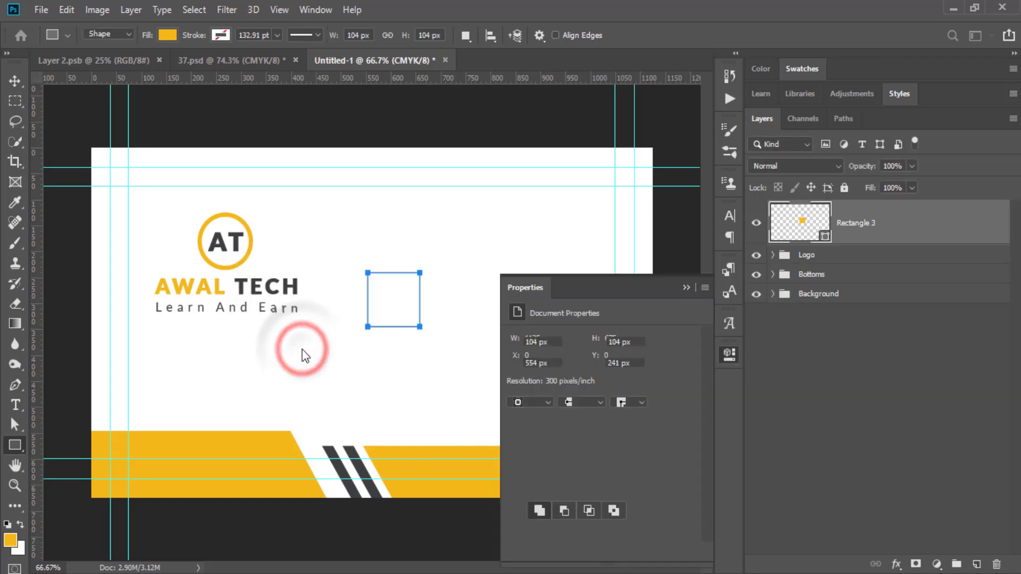
Remove the square's fill and give it a 1.5 pt outline stroke.
left_click(516, 384)
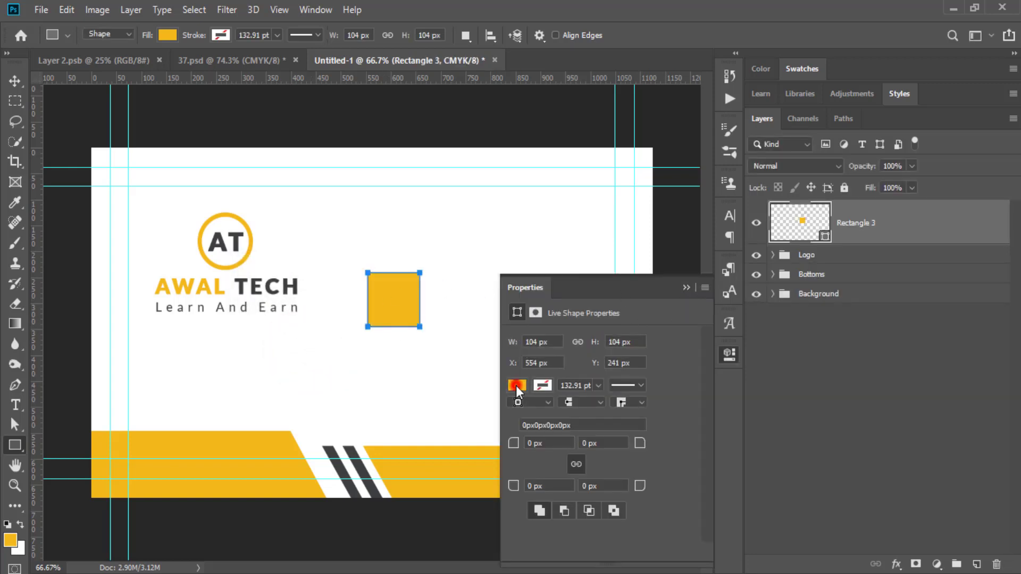
left_click(526, 356)
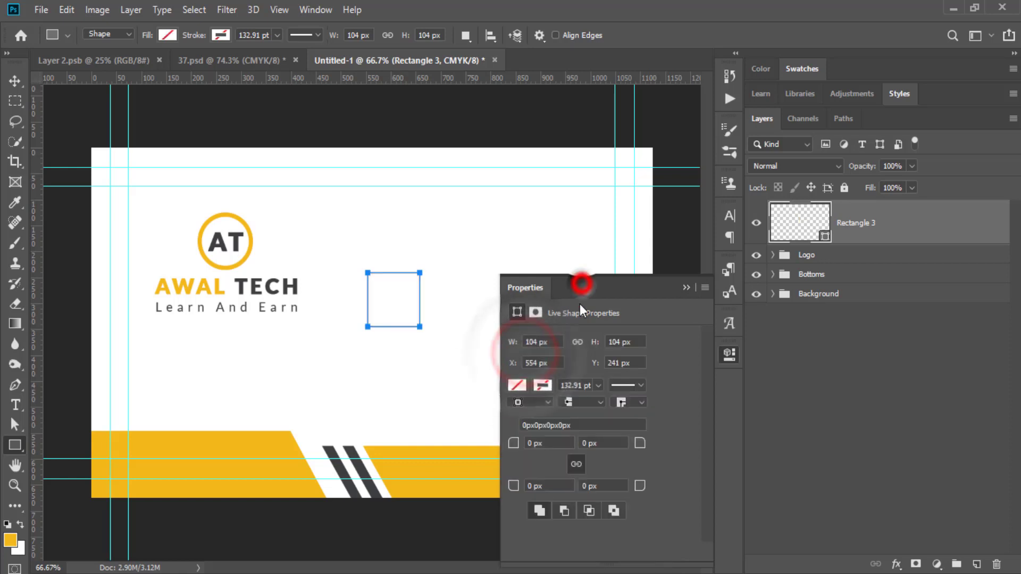
left_click(544, 388)
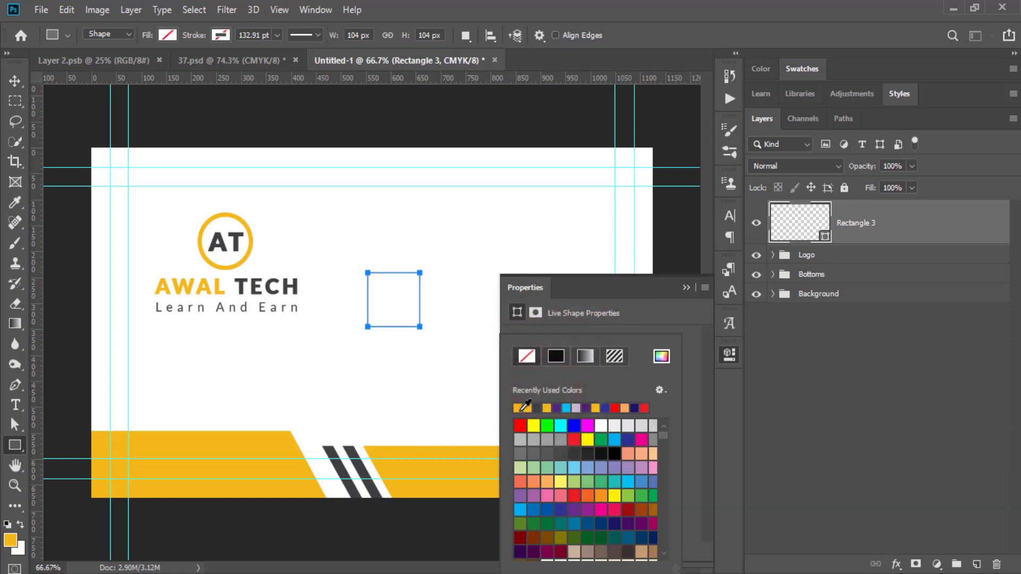
left_click(527, 407)
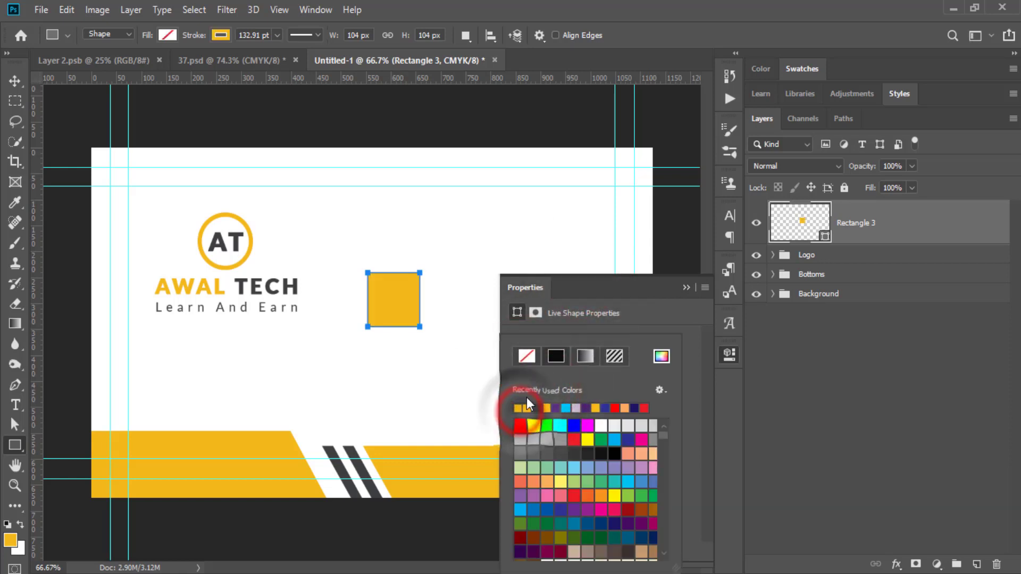
left_click(623, 297)
left_click(588, 385)
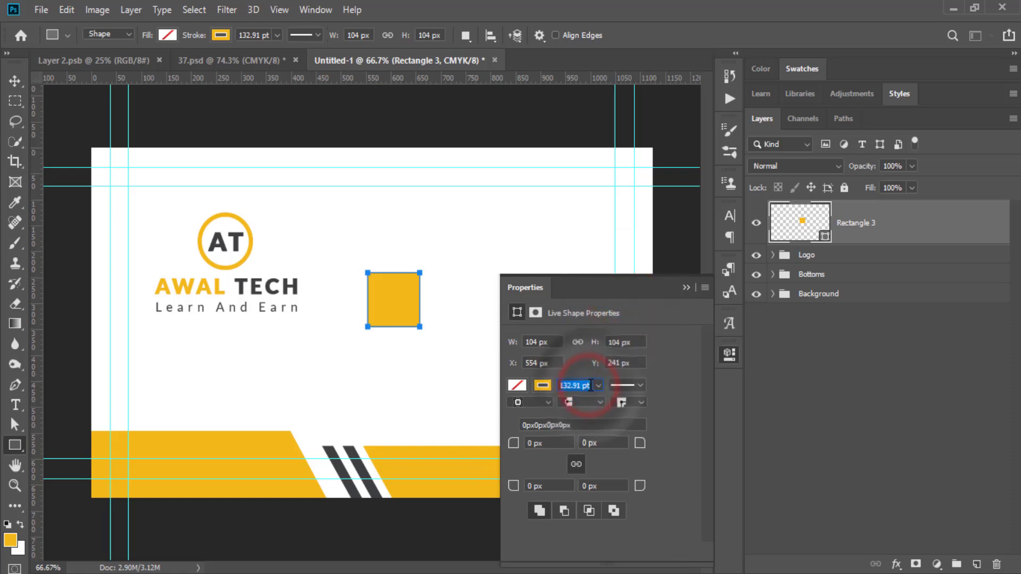
type("2")
key("Return")
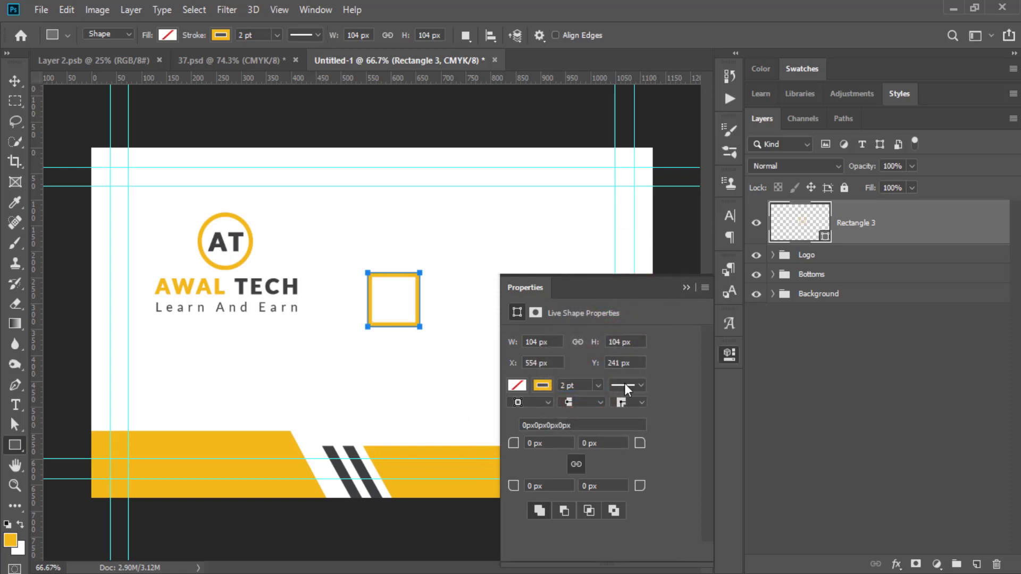
left_click(581, 387)
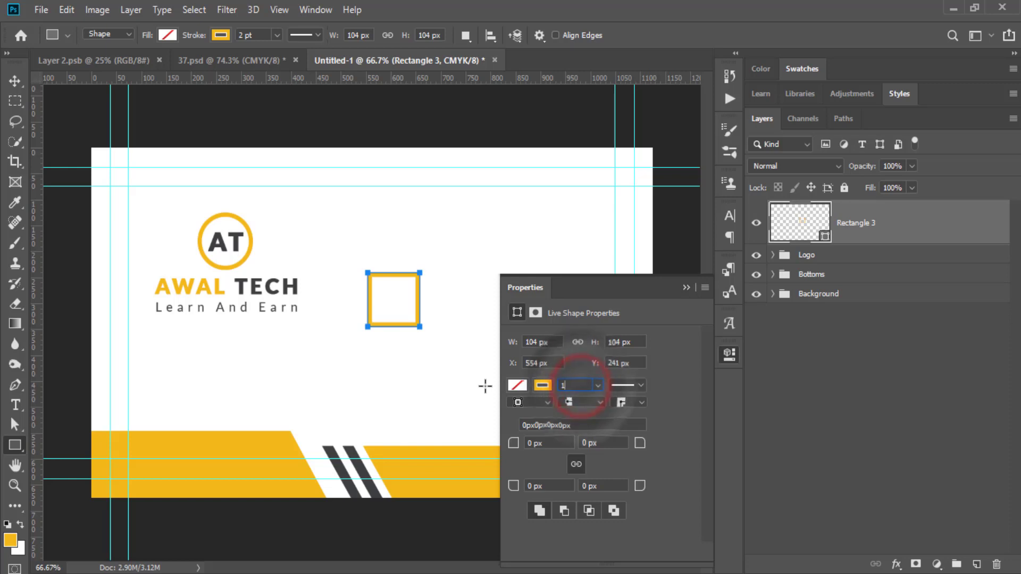
type("1.5")
key("Return")
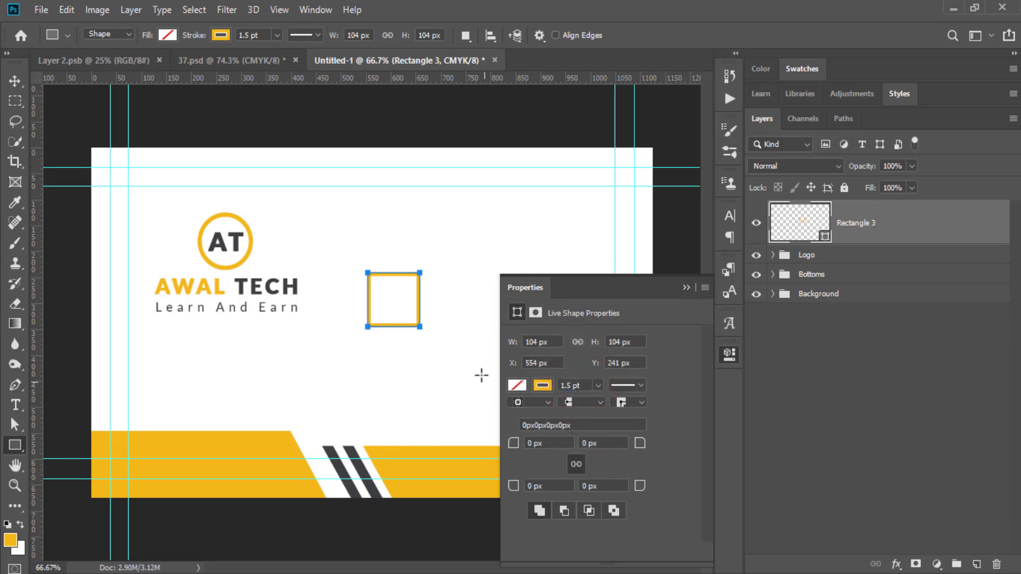
Colour the square's stroke the stripes' dark grey and move it below the tagline.
left_click(542, 385)
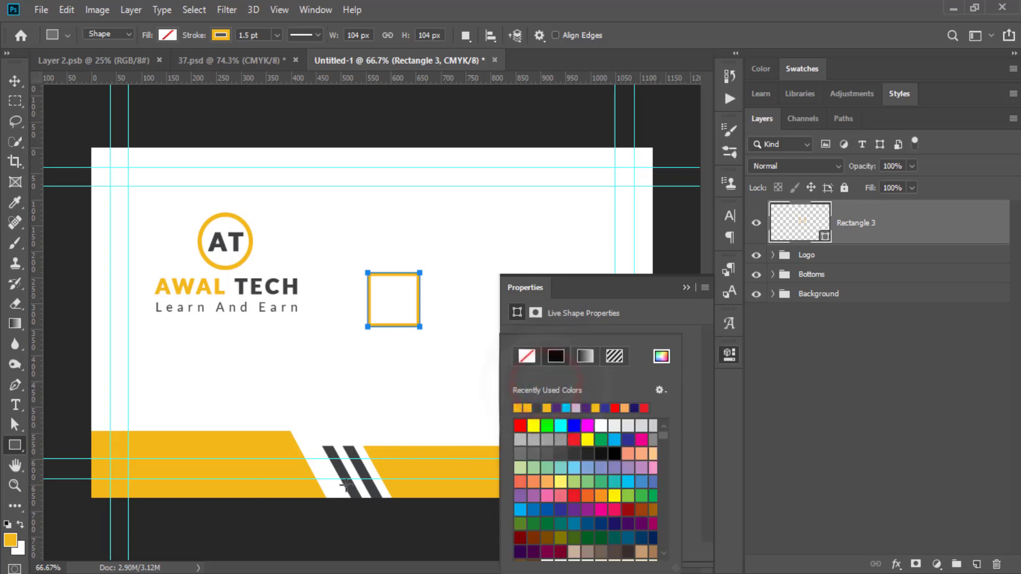
left_click_drag(661, 361, 343, 471)
left_click(899, 237)
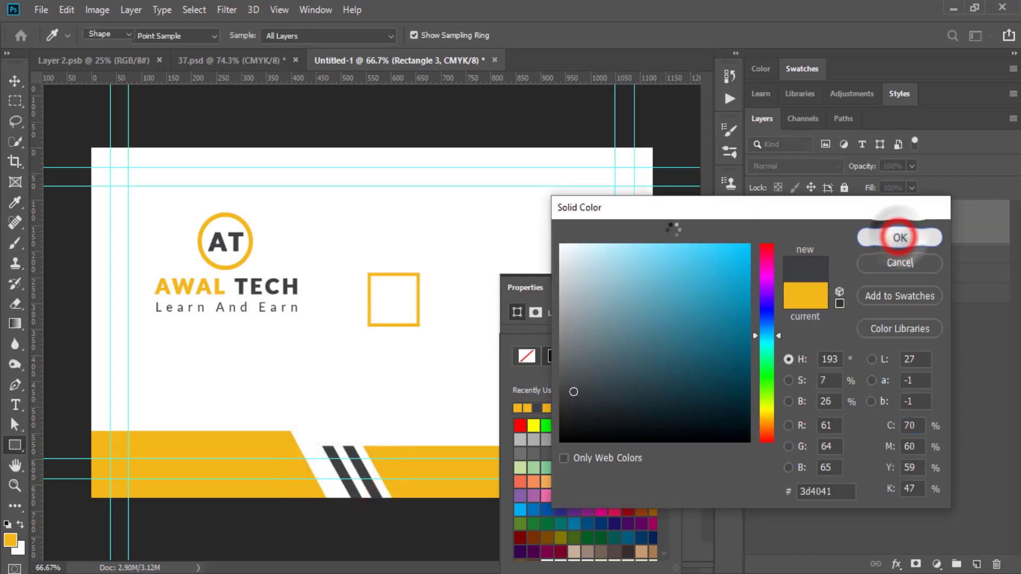
left_click(692, 288)
left_click(15, 81)
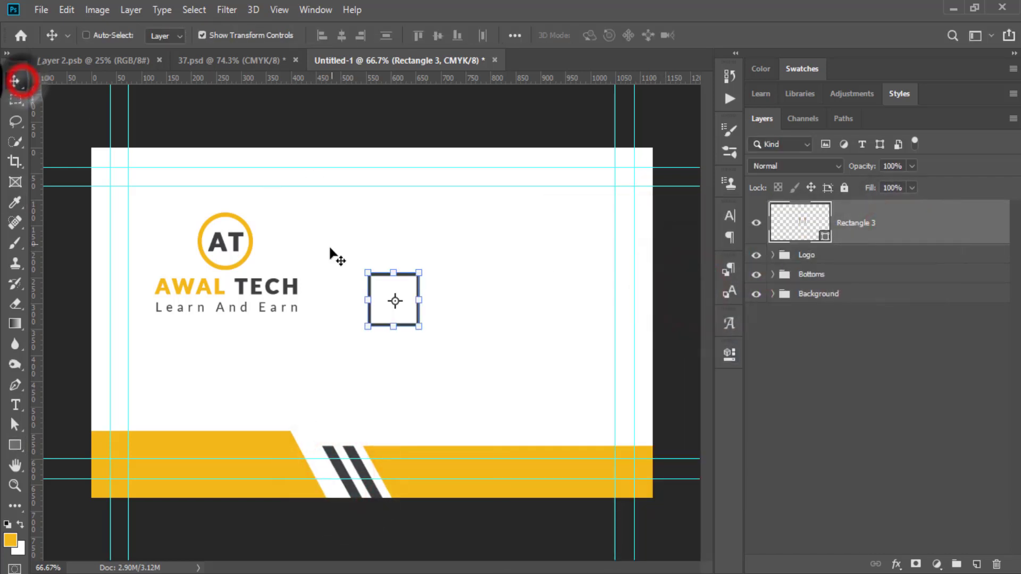
left_click_drag(398, 288, 237, 359)
left_click(862, 412)
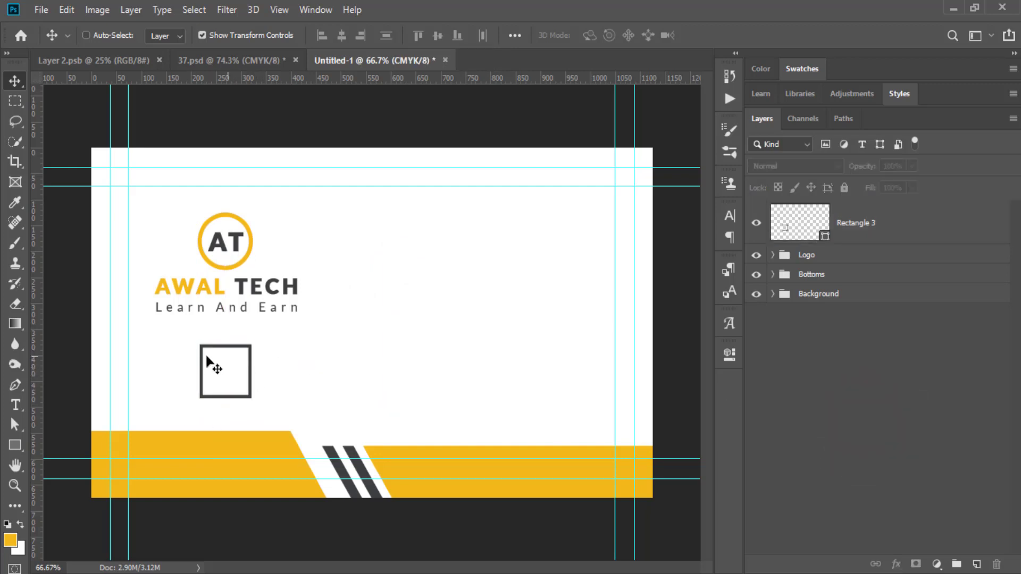
Create a text layer with the glyph 'a' in the AlphanumericQR font on the card.
left_click(15, 405)
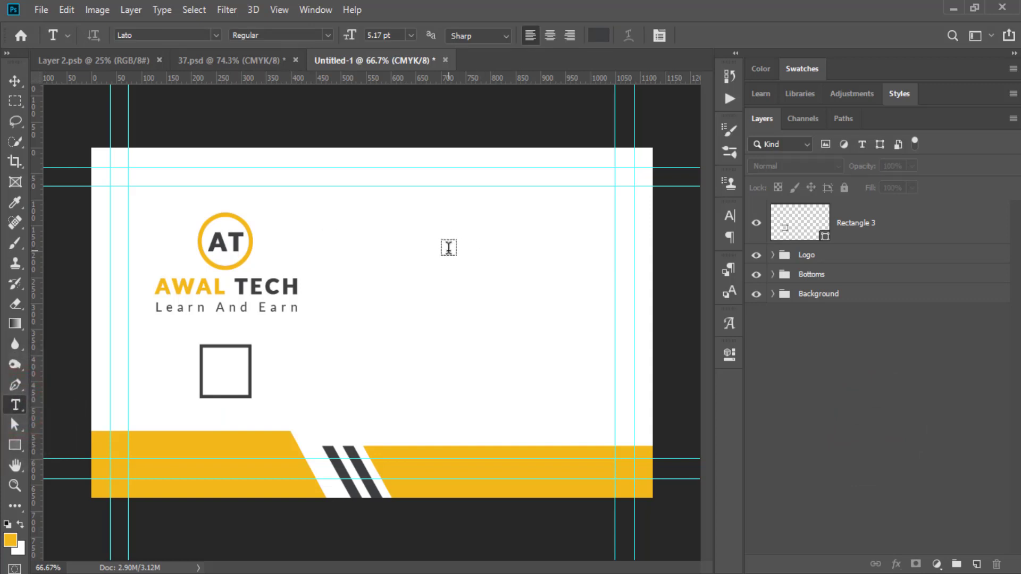
left_click(154, 35)
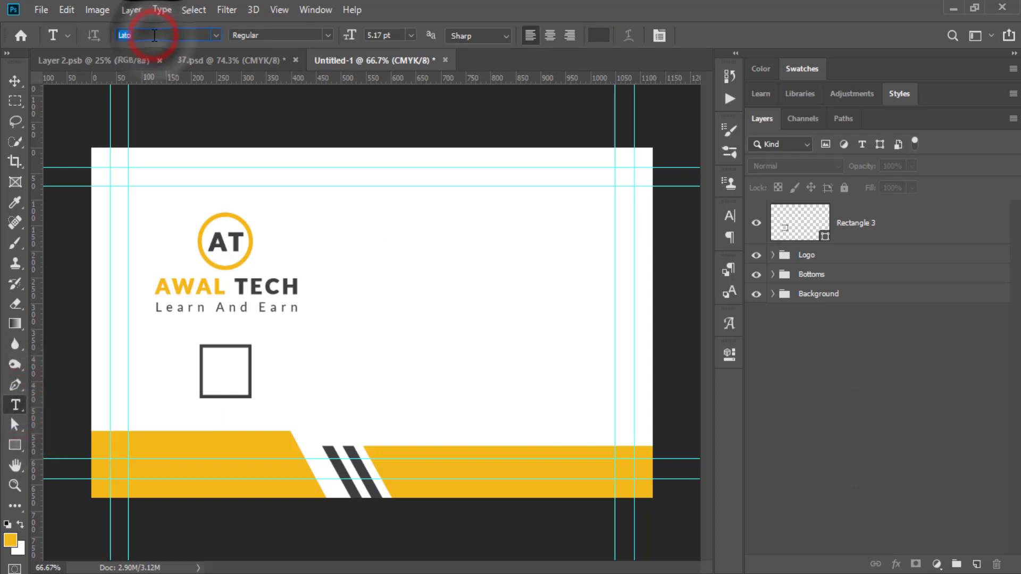
type("alpha")
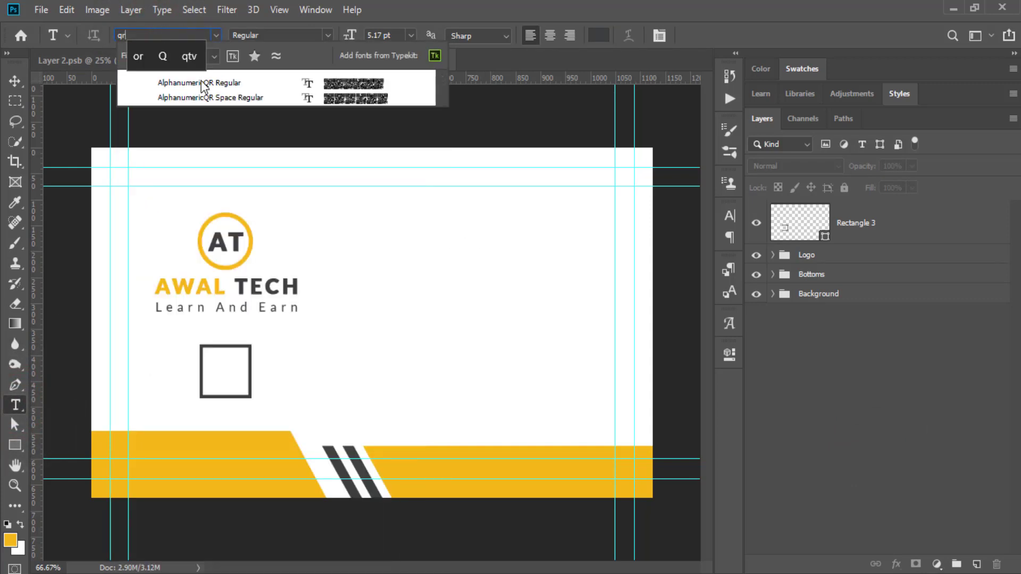
left_click(201, 81)
left_click(372, 336)
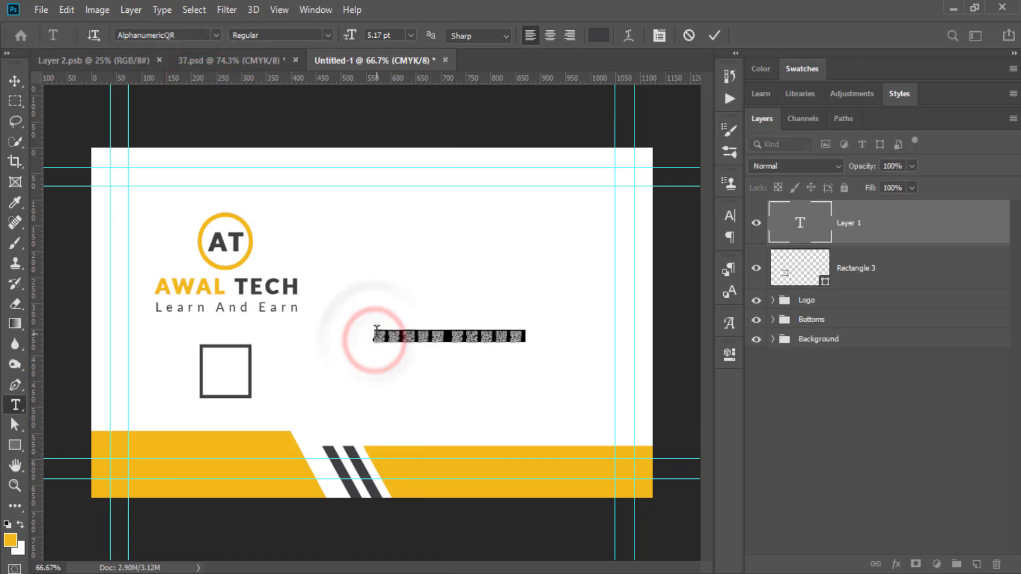
type("a")
left_click(718, 41)
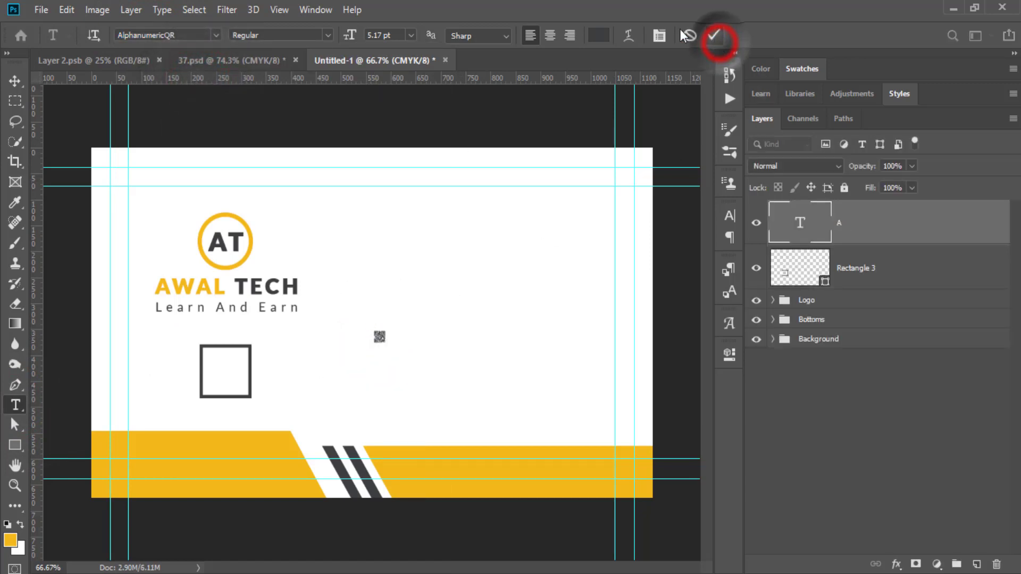
Move and scale the QR glyph to fit inside the dark square frame.
left_click(13, 81)
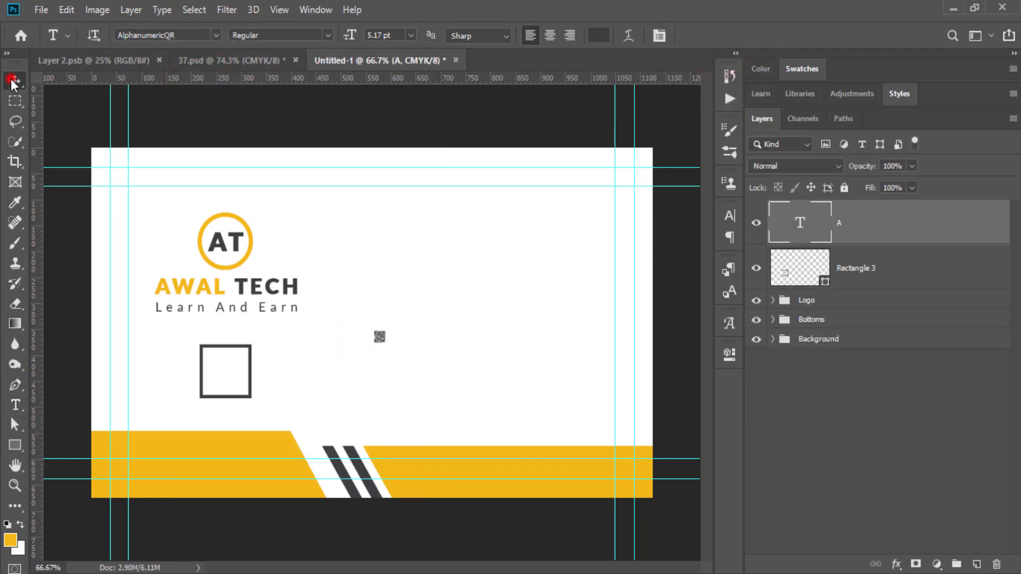
left_click(381, 337)
left_click_drag(400, 348, 240, 357)
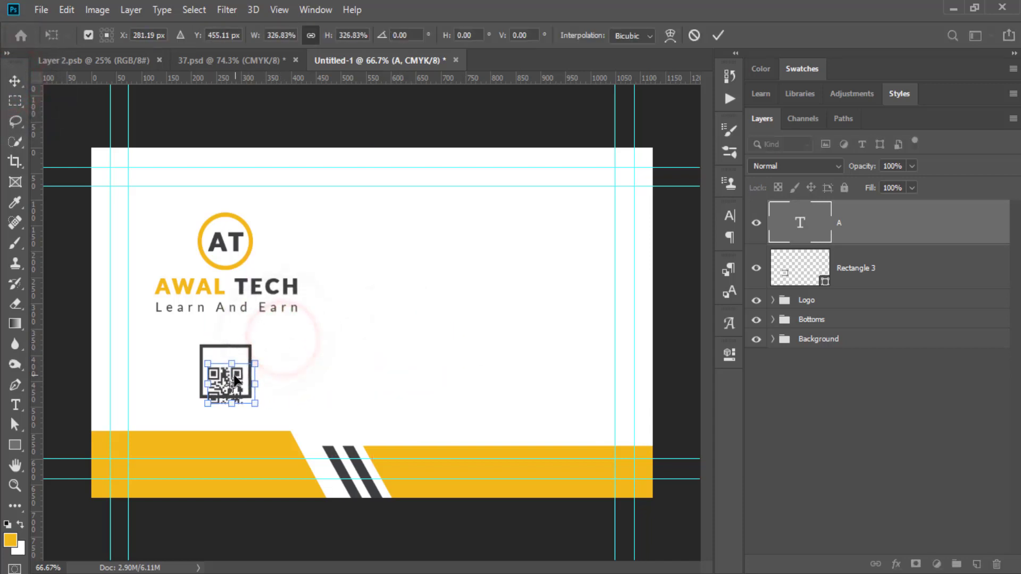
left_click_drag(232, 403, 254, 373)
left_click(254, 368)
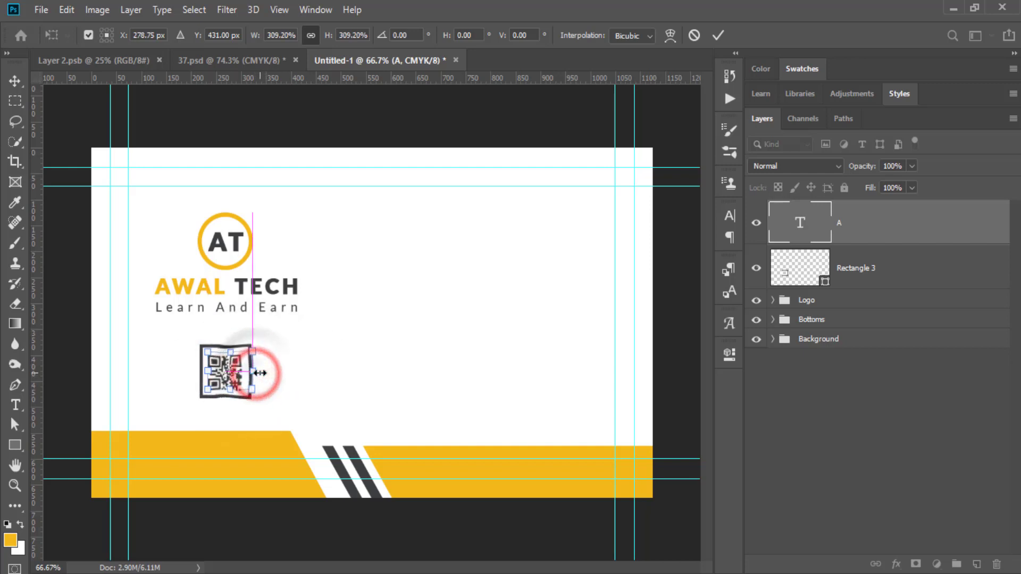
left_click(717, 35)
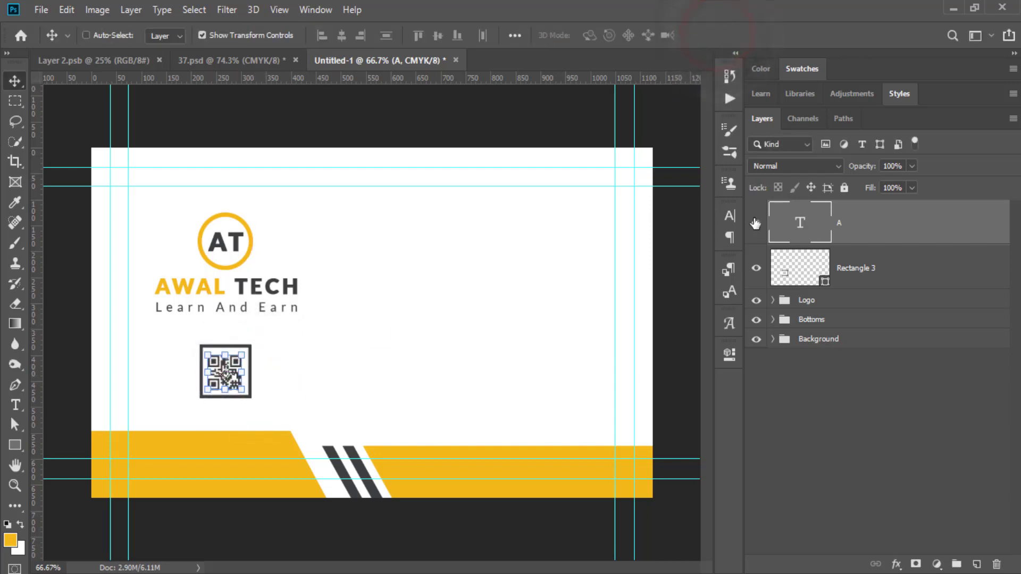
Colour the QR code with the orange sampled from the card.
left_click(729, 216)
left_click(686, 302)
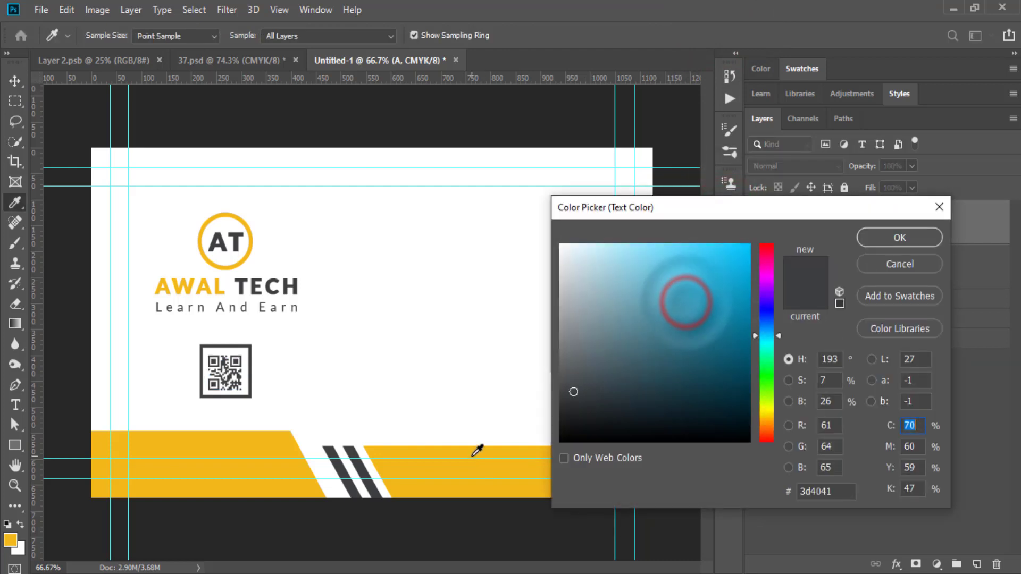
left_click(466, 449)
left_click(875, 238)
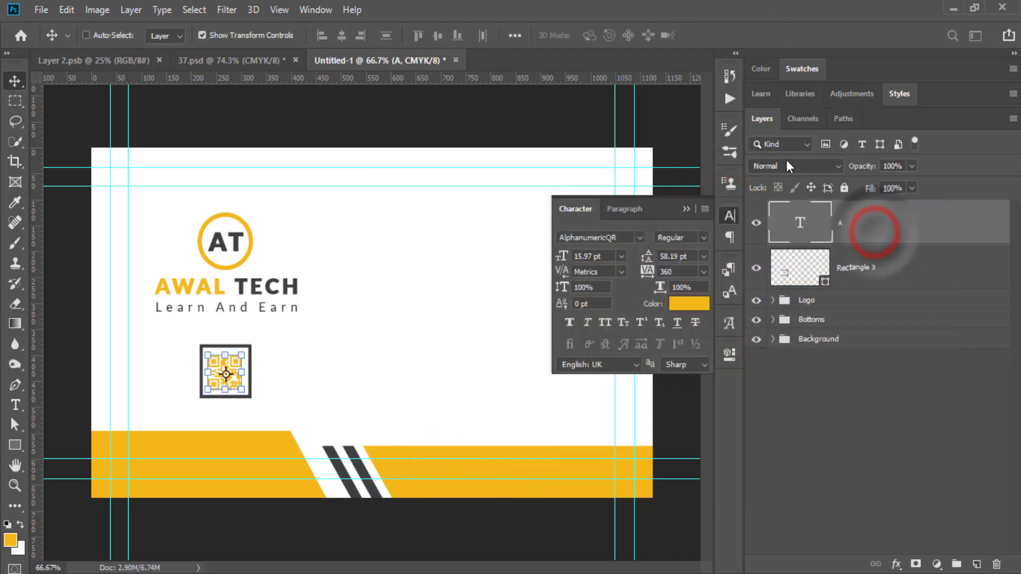
Set the QR code to 20 pt and centre it horizontally and vertically in the square frame.
left_click(867, 272, "shift")
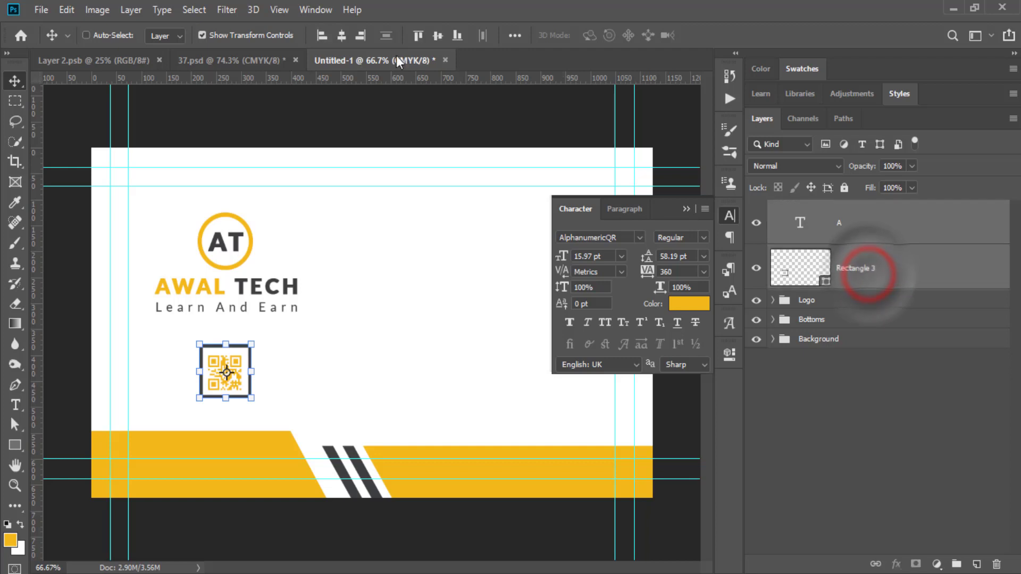
left_click(342, 35)
left_click(434, 34)
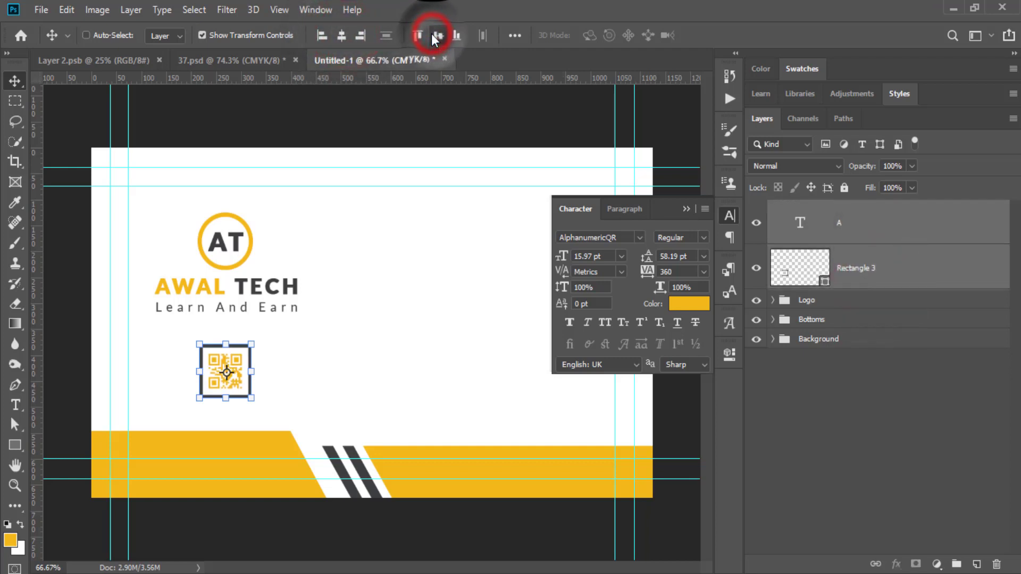
left_click(607, 256)
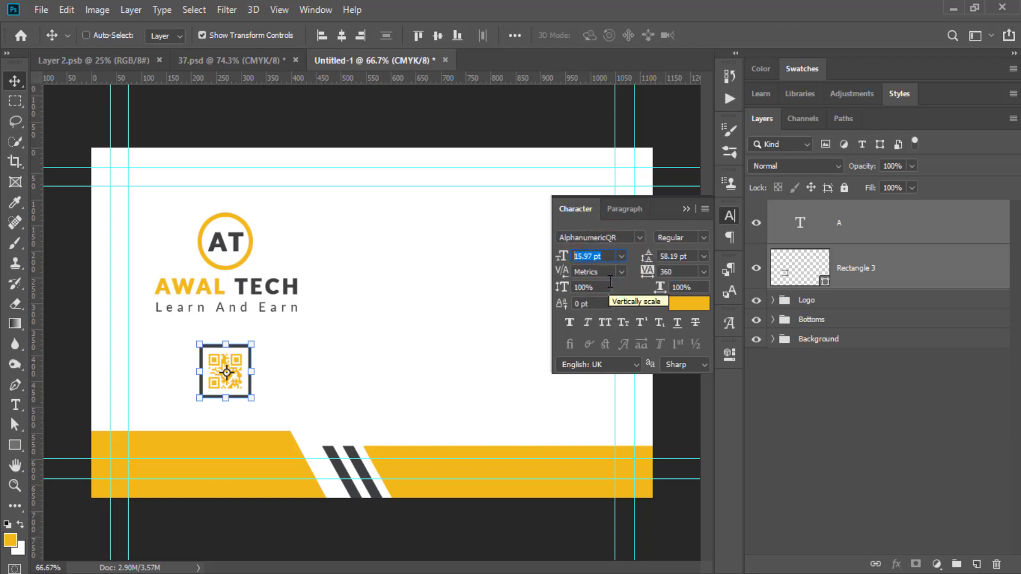
type("20")
key("Return")
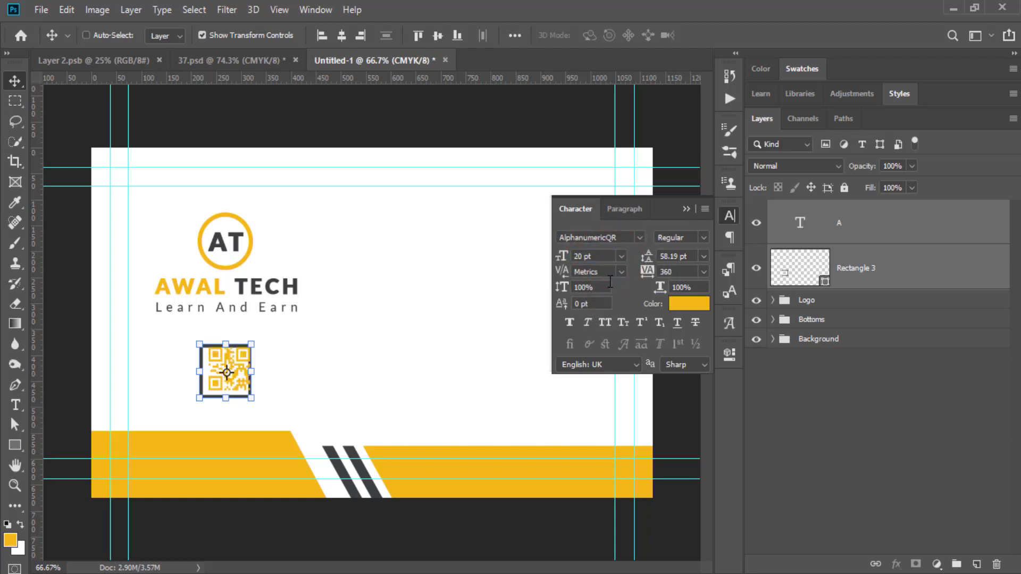
left_click(335, 36)
left_click(439, 35)
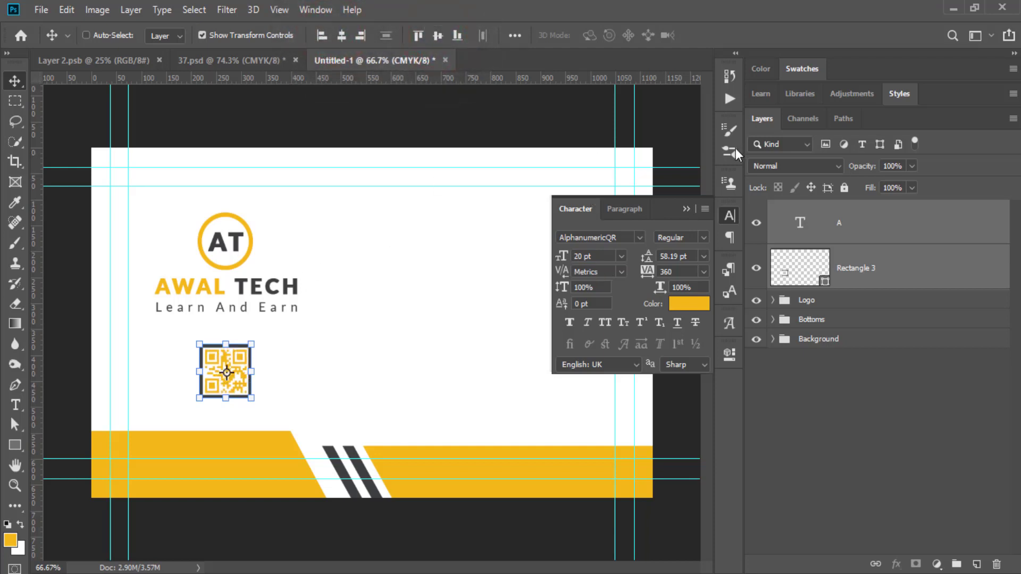
Group the QR code with its frame and name the group 'Qr'.
left_click(687, 209)
key("ctrl+g")
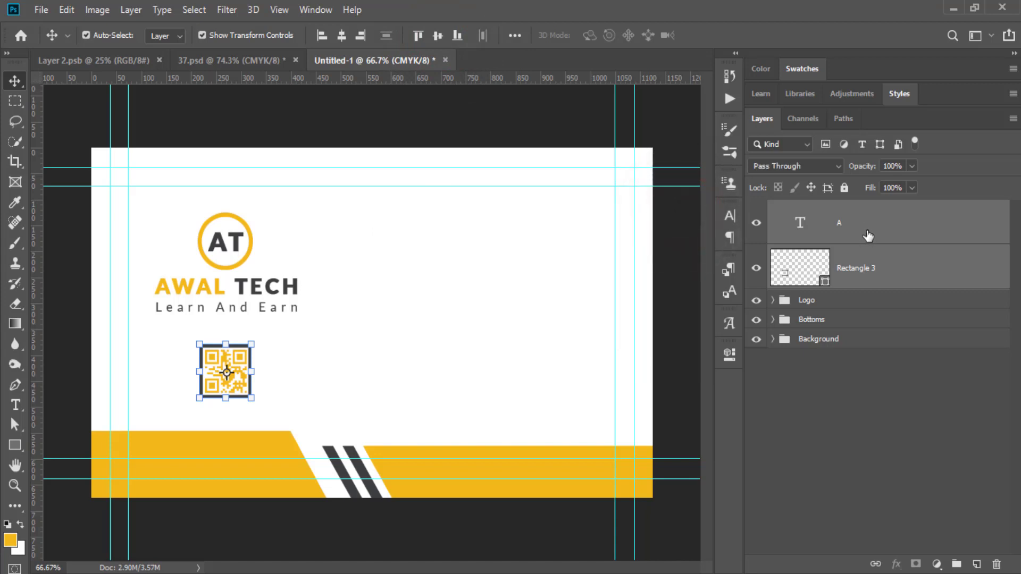
double_click(816, 209)
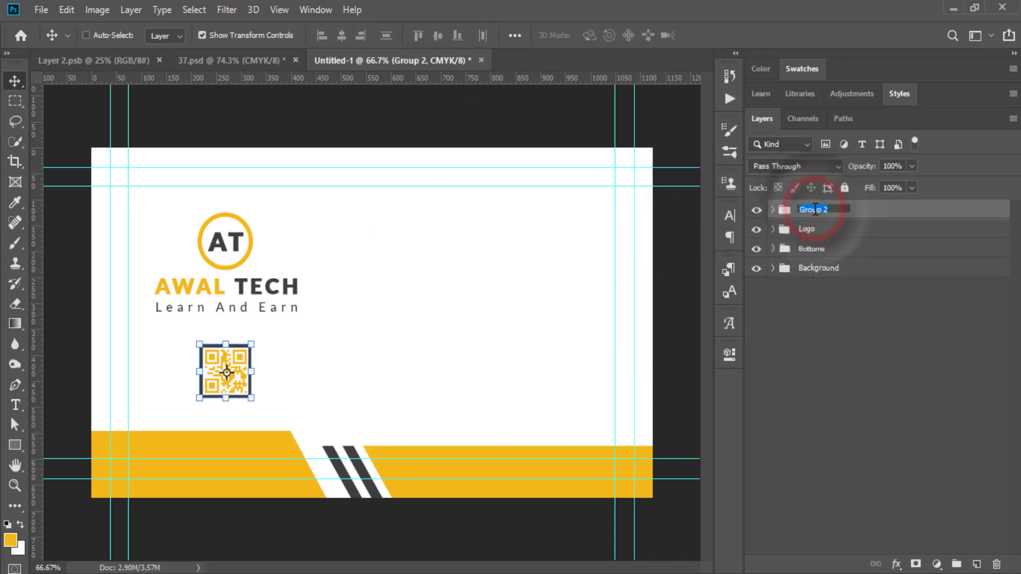
type("Qr")
key("Return")
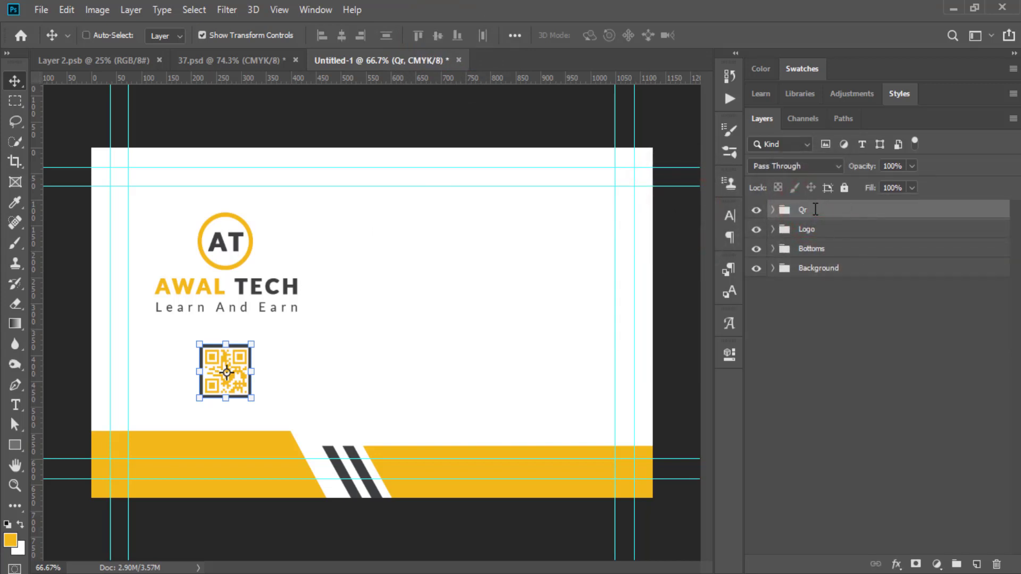
left_click(850, 381)
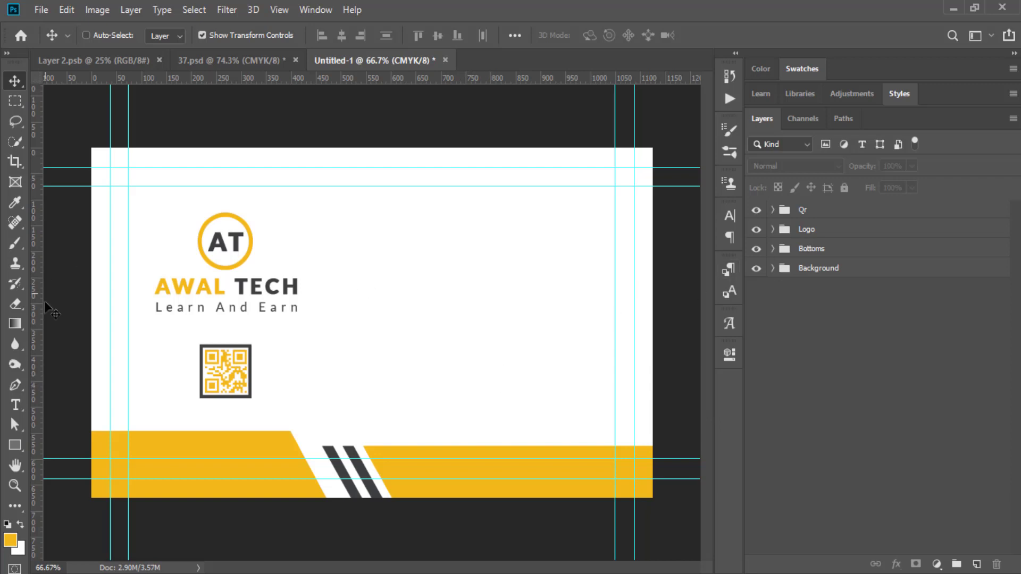
Start a Lato Black 10 pt text line in yellow #f3b81a at the card's upper right.
left_click(16, 403)
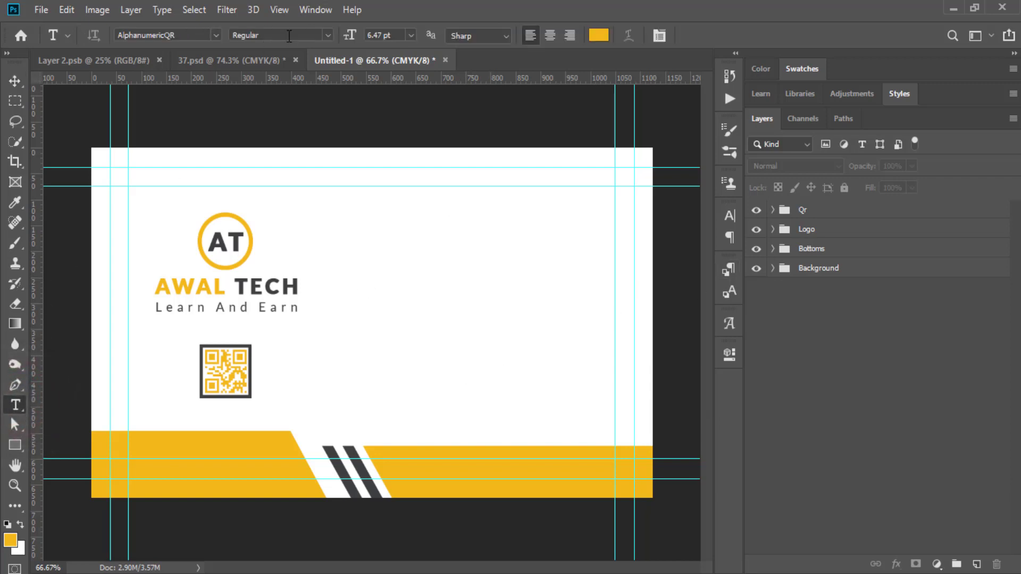
left_click(216, 33)
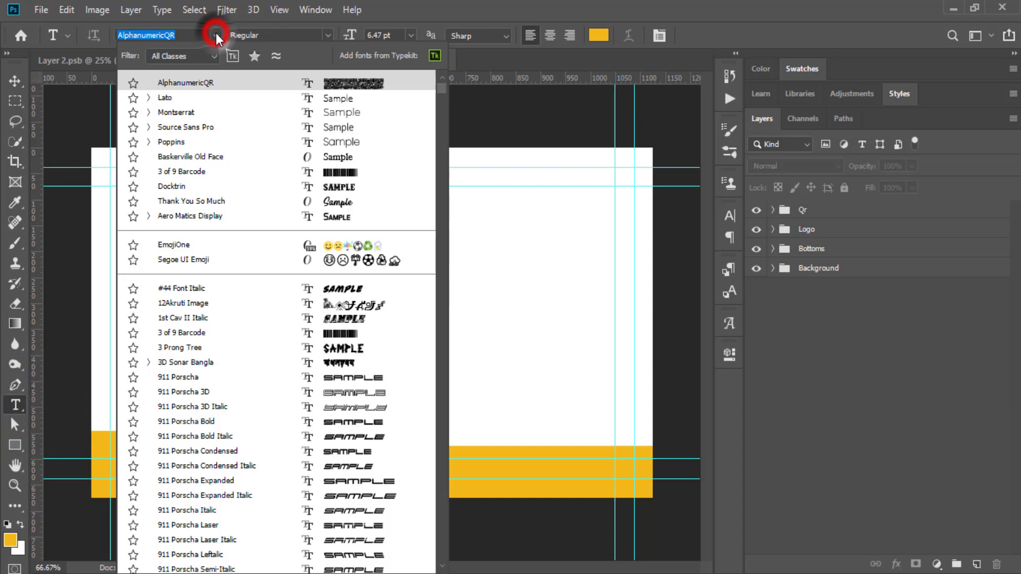
left_click(166, 98)
left_click(329, 34)
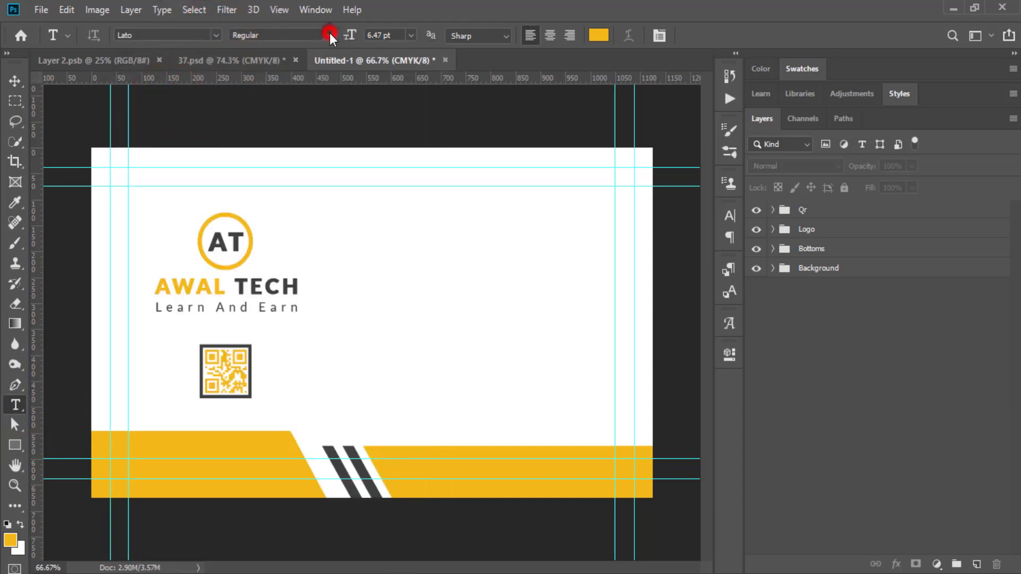
left_click(267, 150)
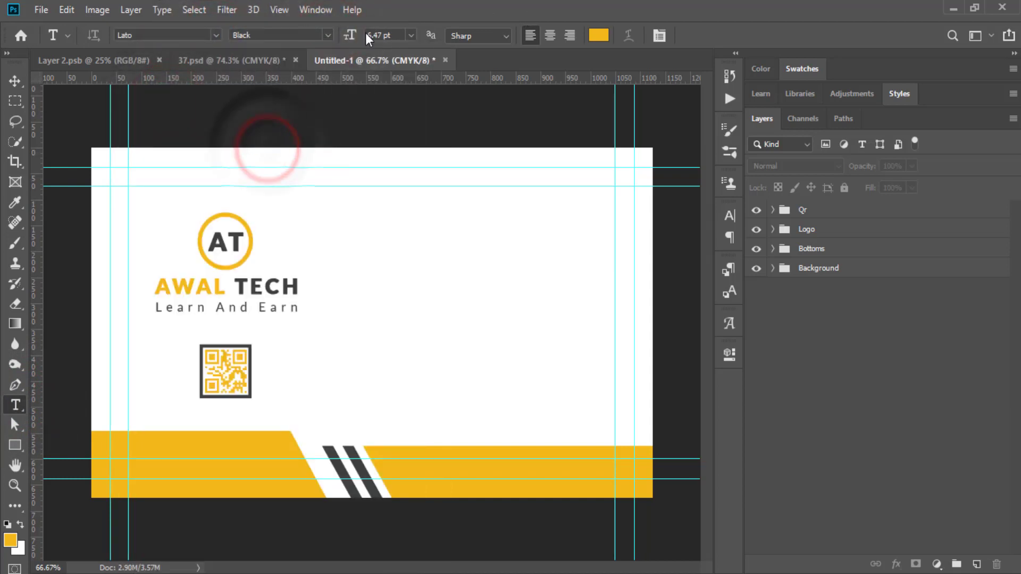
left_click(403, 36)
type("10")
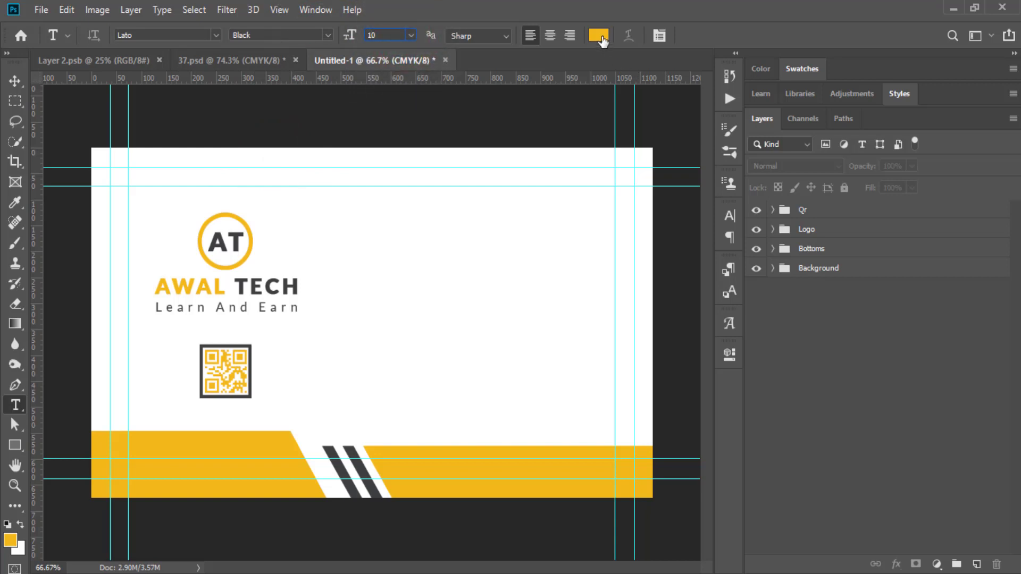
left_click(600, 37)
left_click(898, 239)
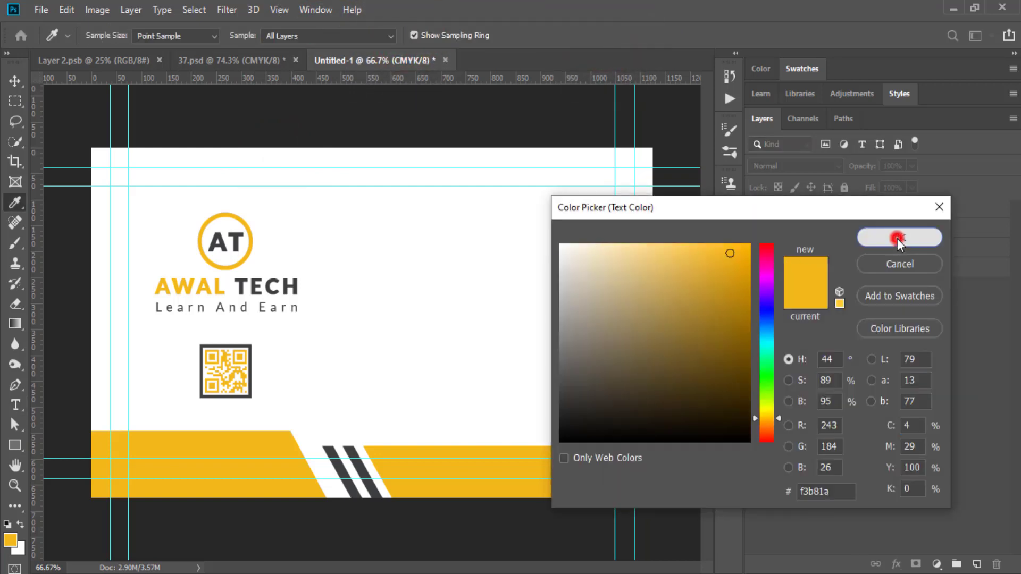
left_click(434, 234)
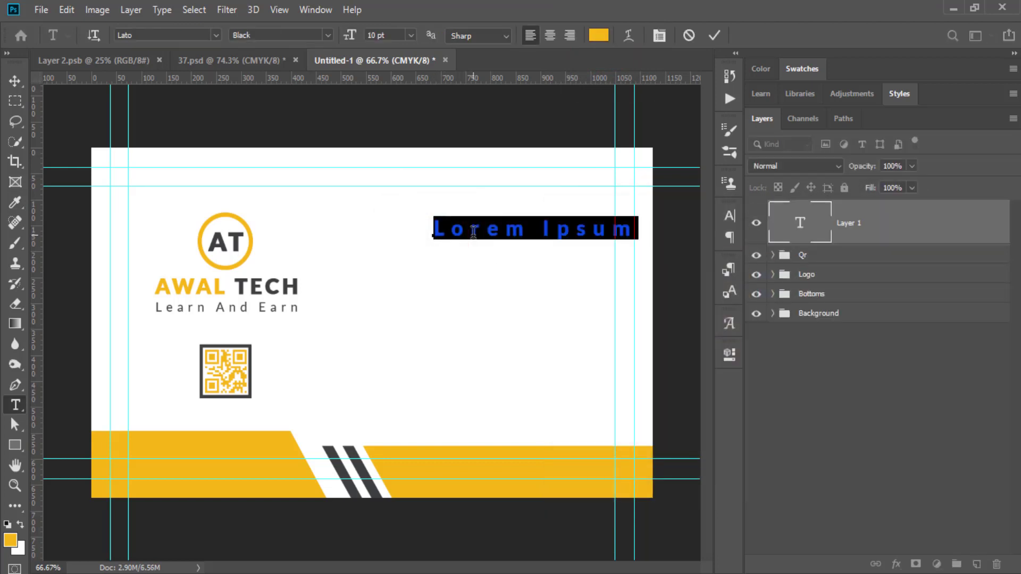
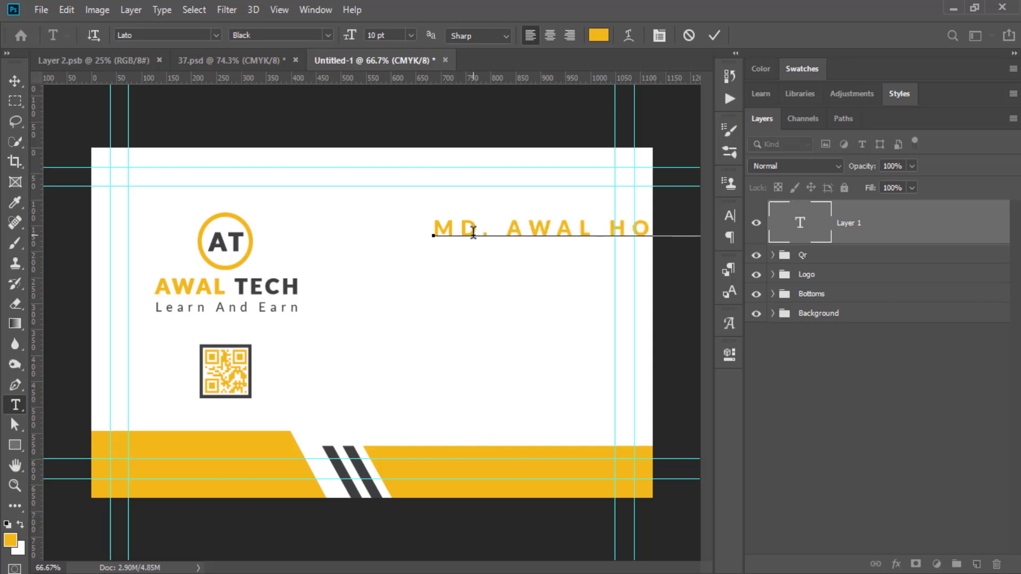
Type the cardholder's full name into the new text line and commit it.
left_click(713, 35)
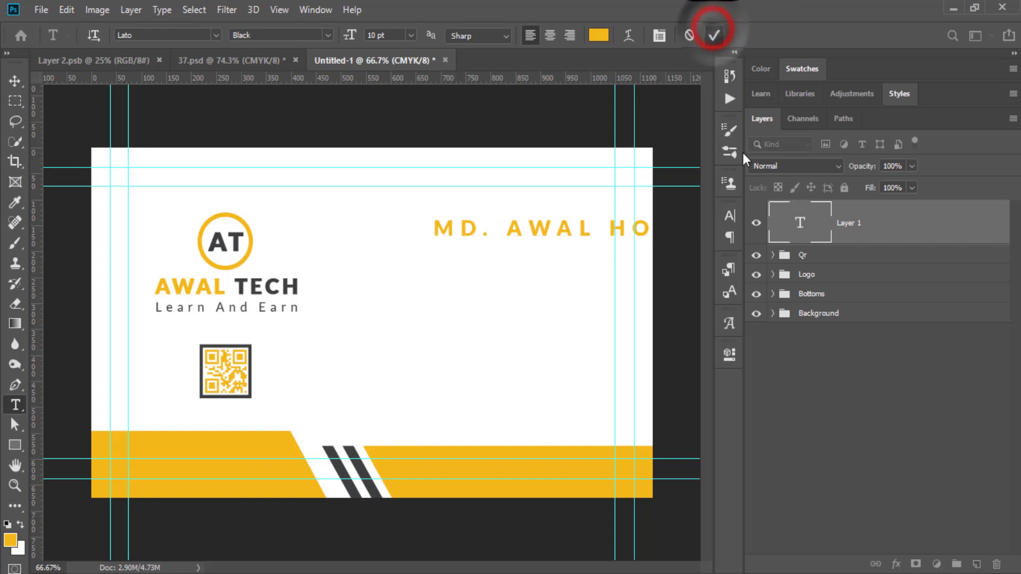
Set the name's leading to Auto and tracking to 0 in the Character panel.
left_click(730, 216)
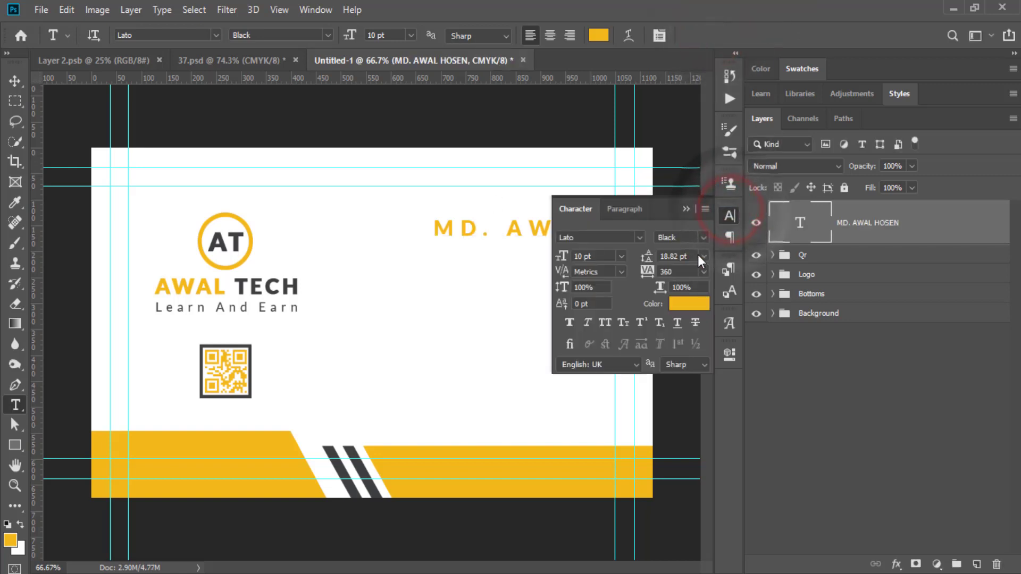
left_click(703, 256)
left_click(684, 270)
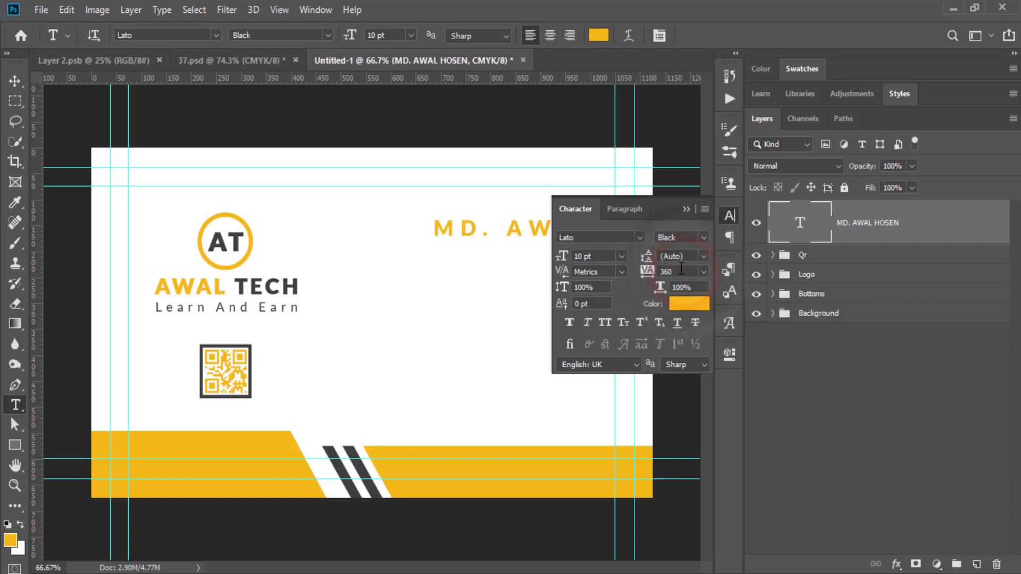
left_click(704, 272)
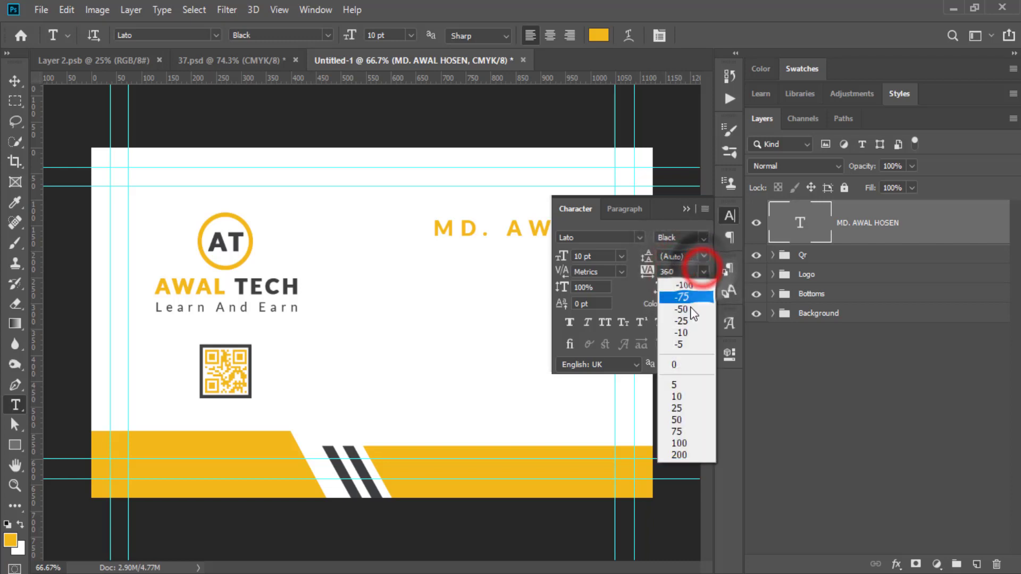
left_click(683, 360)
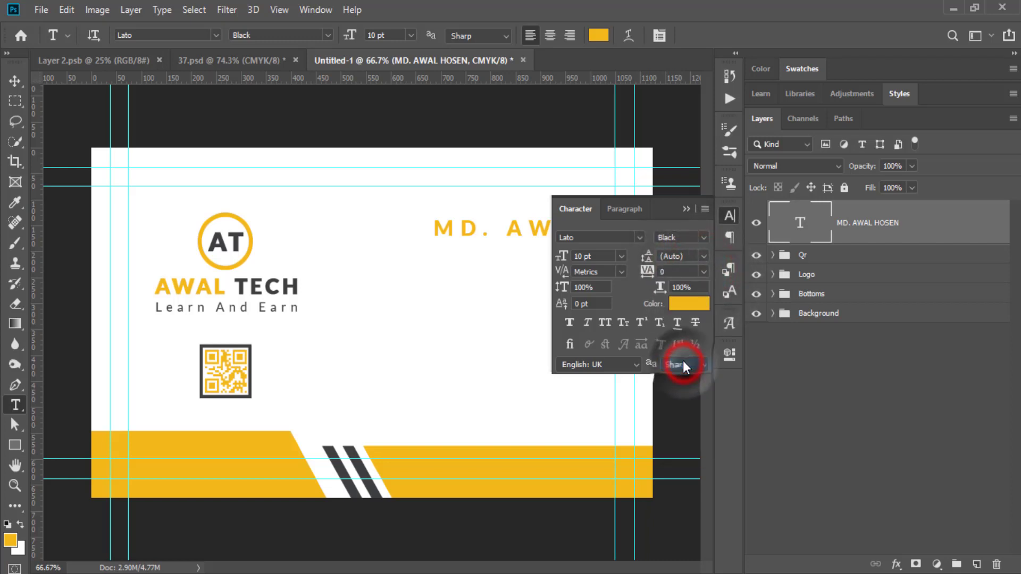
left_click(687, 209)
Nudge the name slightly left and down, level with the logo's top.
left_click(13, 81)
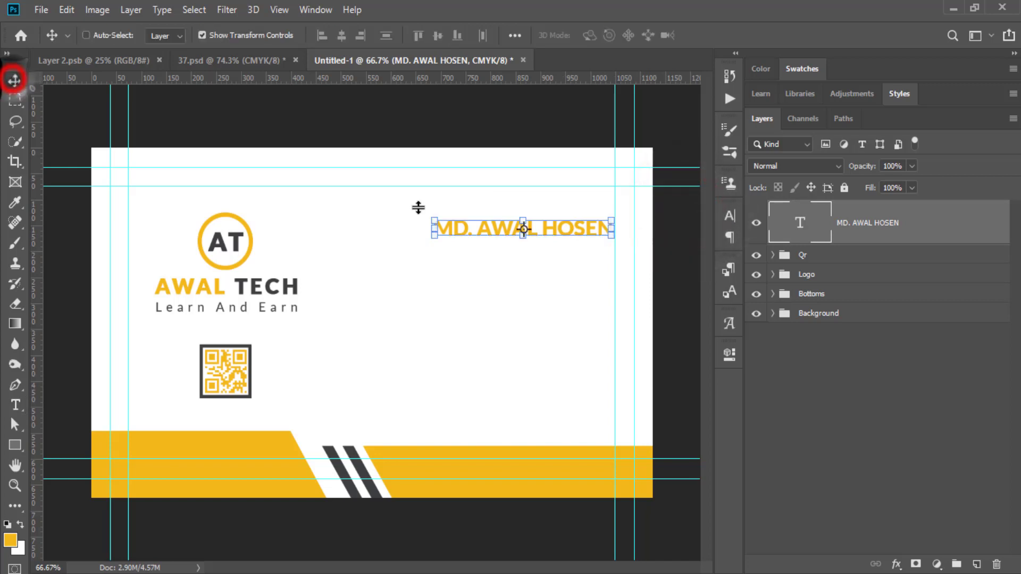
left_click_drag(558, 230, 502, 235)
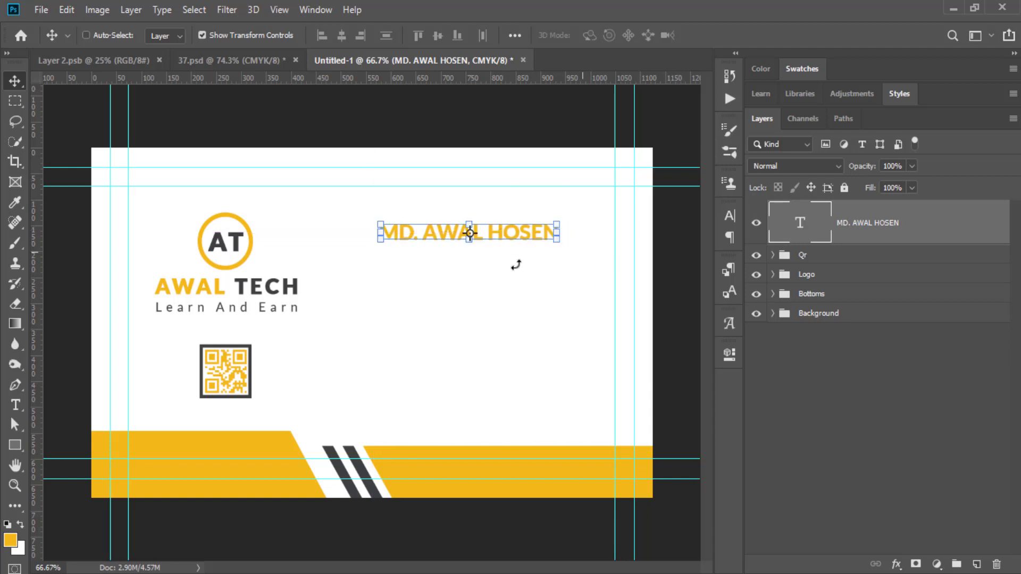
left_click(16, 485)
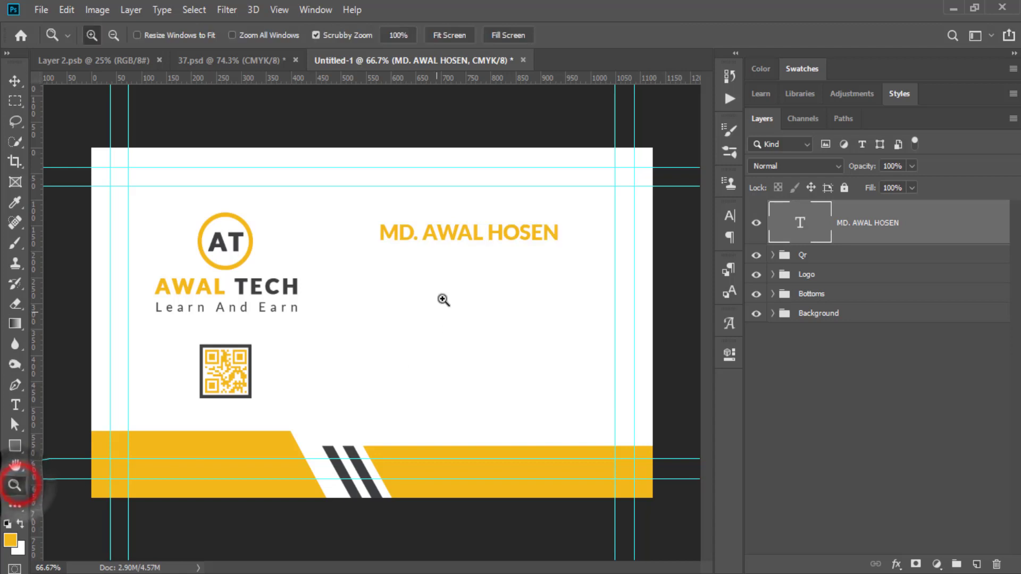
Zoom in on the name and type 'Graphics Designer' on a new line just below it.
left_click_drag(462, 262, 584, 275)
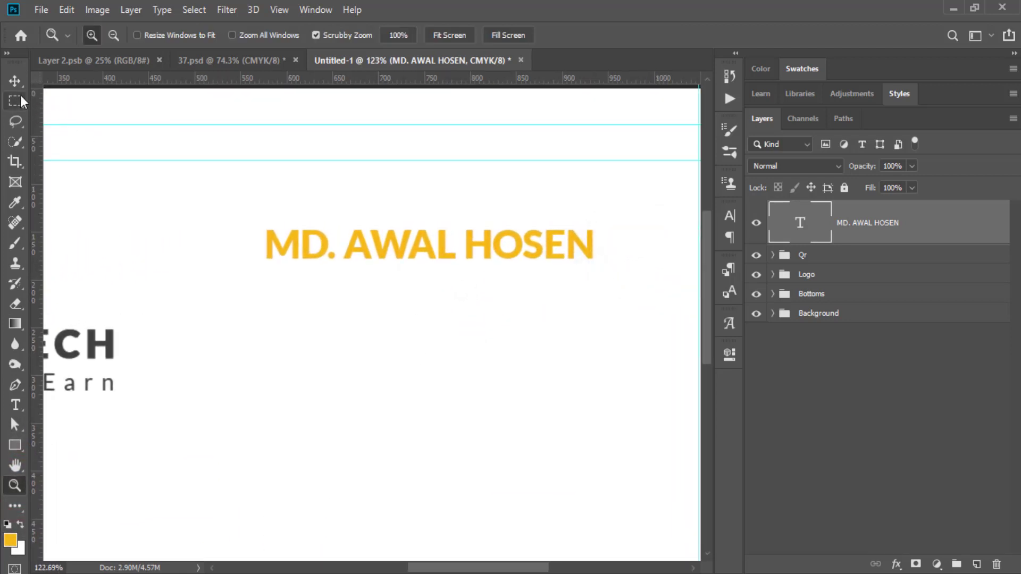
left_click(15, 79)
left_click(16, 405)
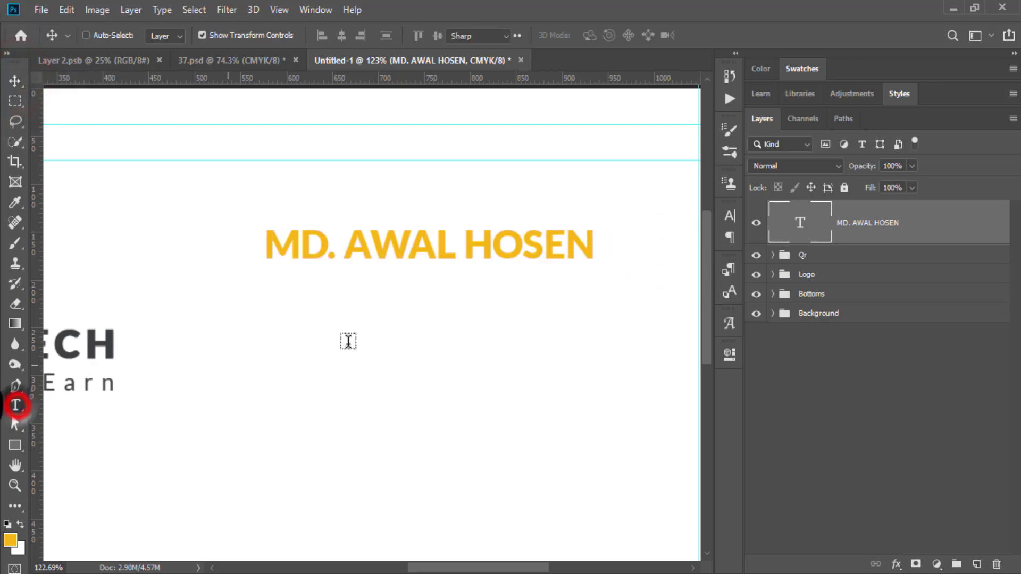
left_click(429, 293)
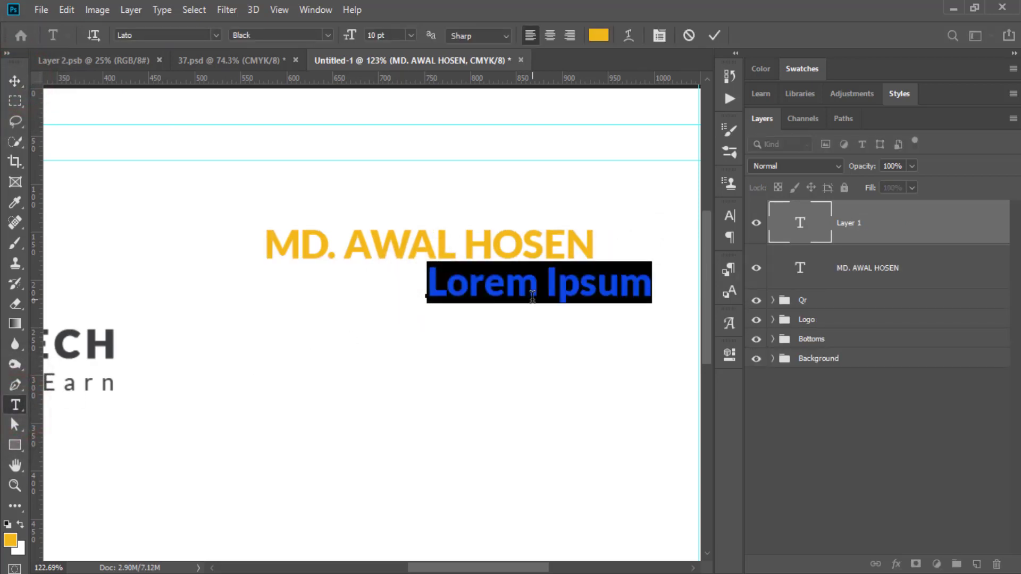
type("gra")
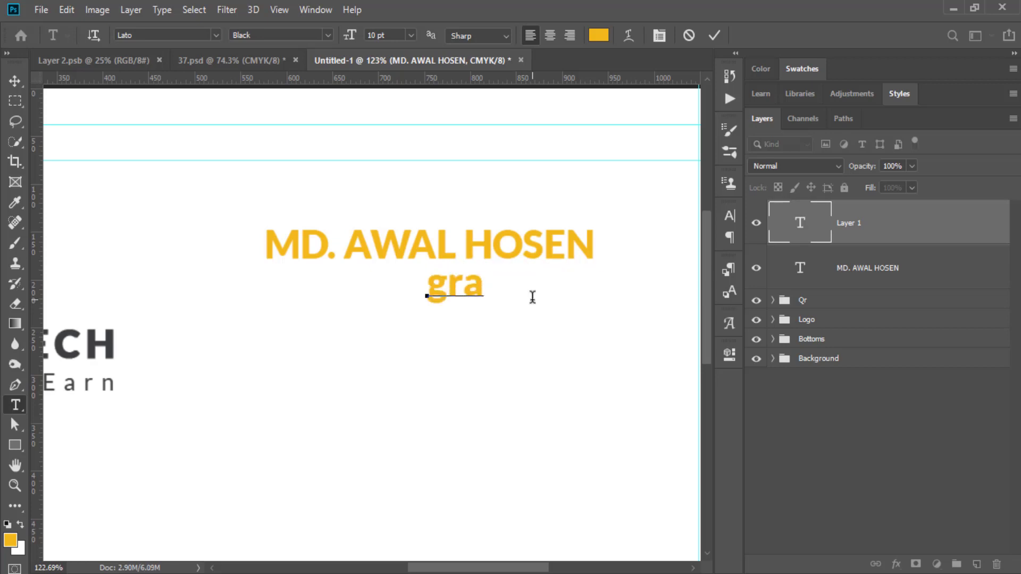
key("BackSpace")
key("BackSpace")
key("BackSpace")
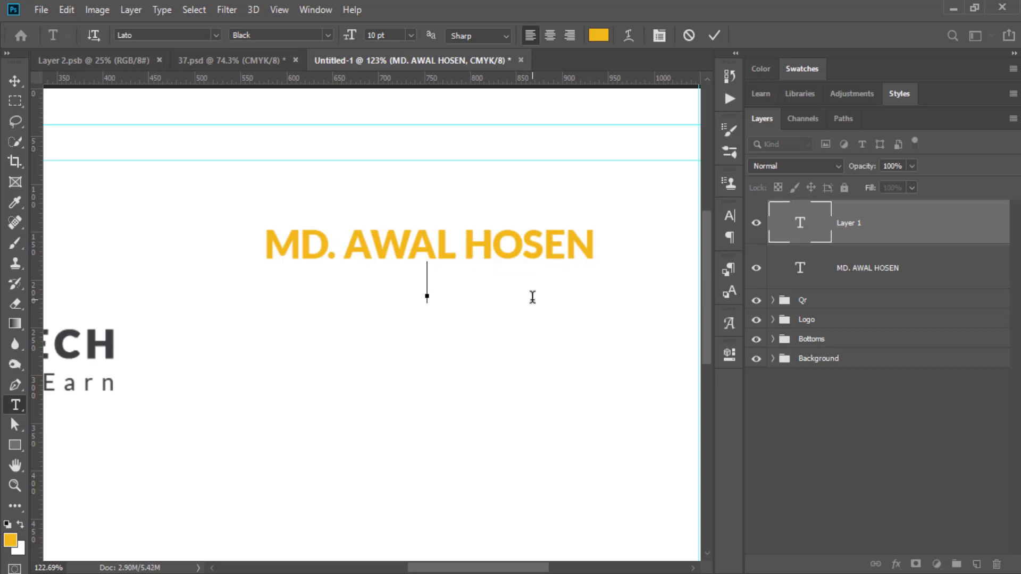
type("Gra")
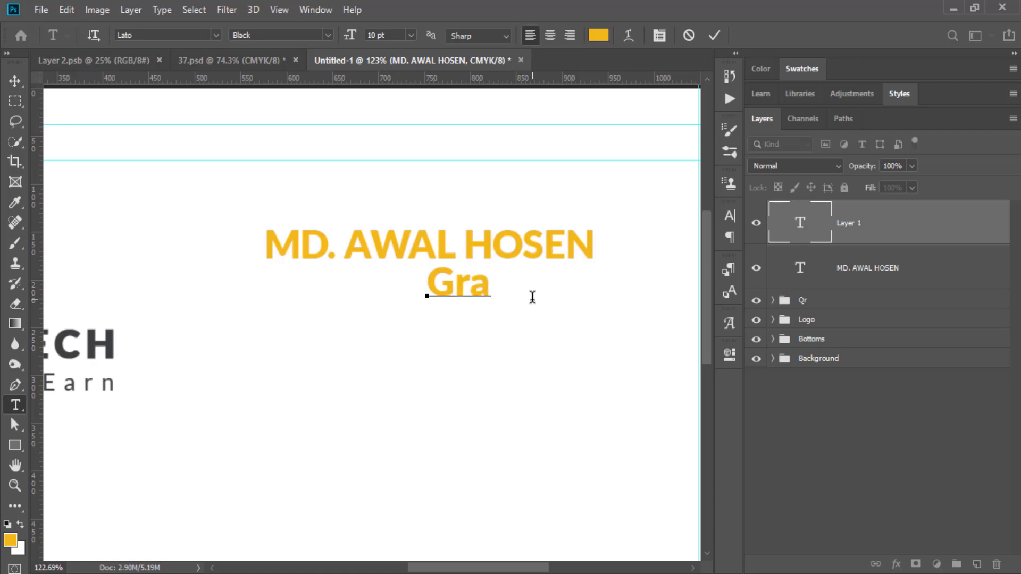
type("phi")
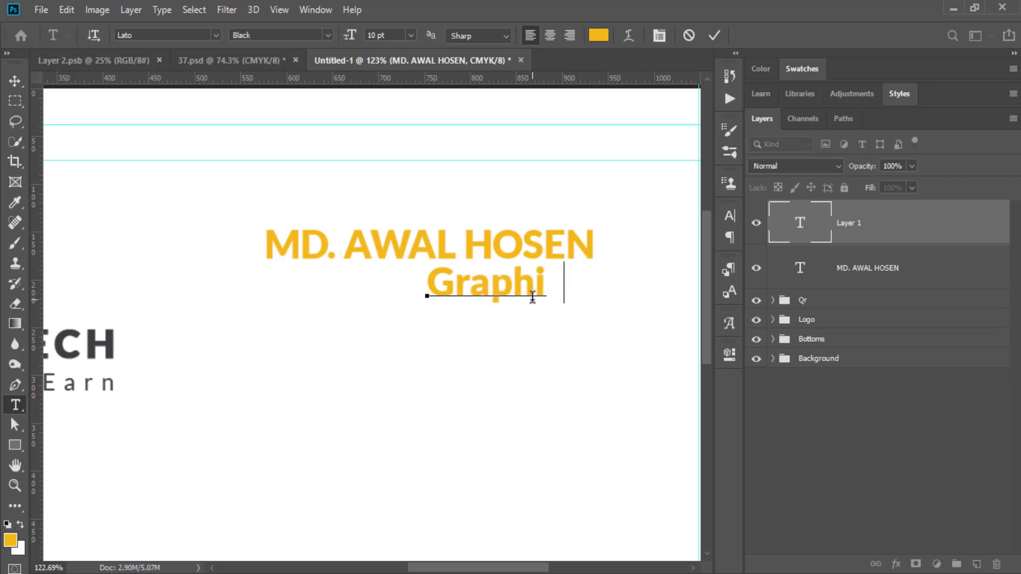
type("cs Desi")
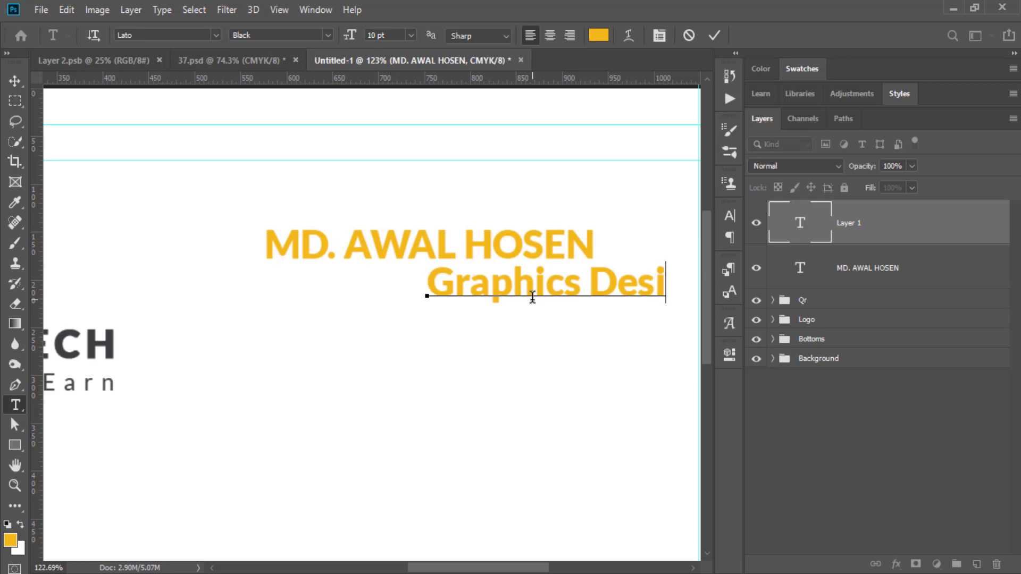
type("gn")
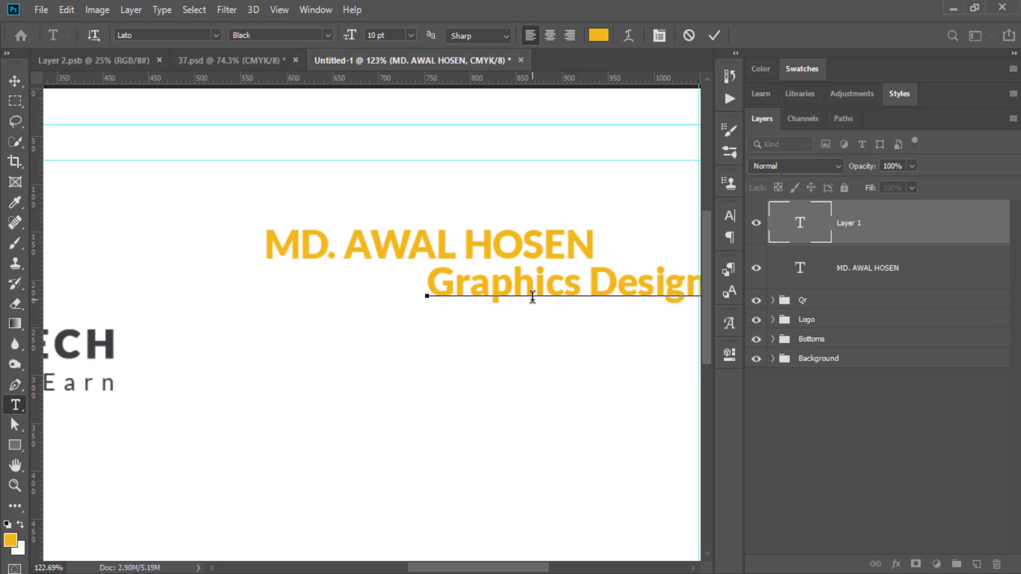
Commit the job title and set its font size to 5 pt.
left_click(806, 223)
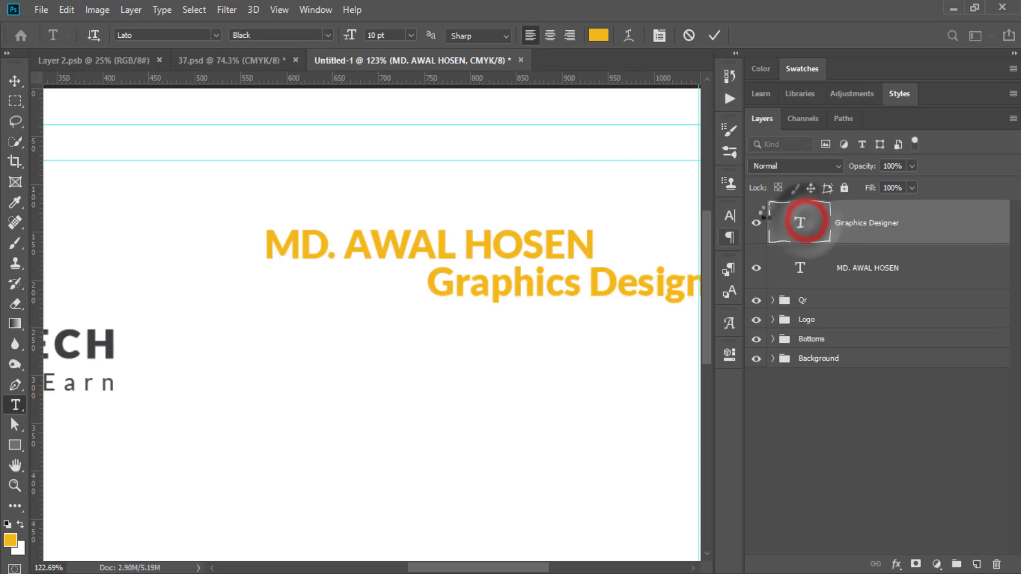
left_click(729, 217)
left_click(589, 256)
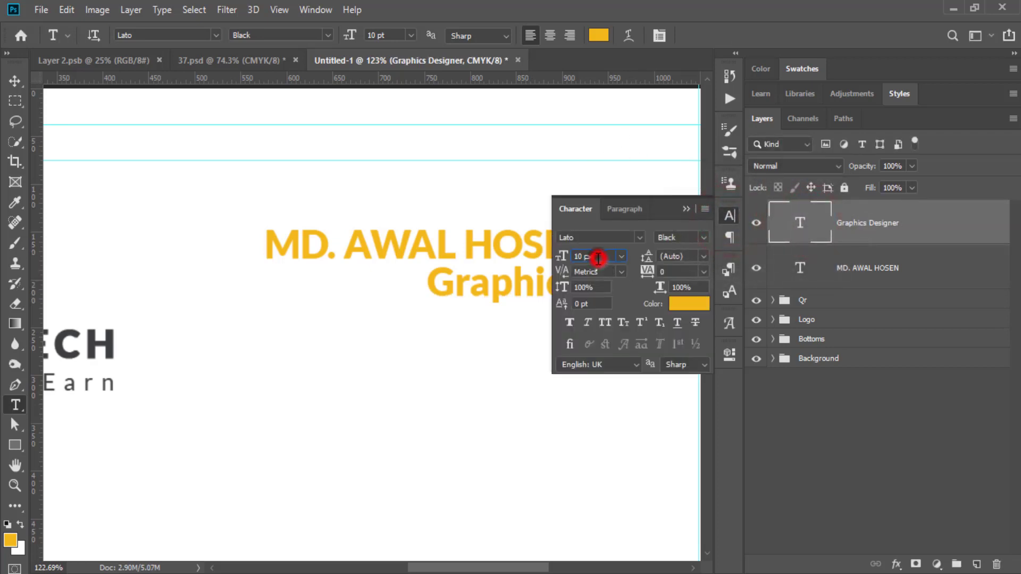
type("5")
key("Return")
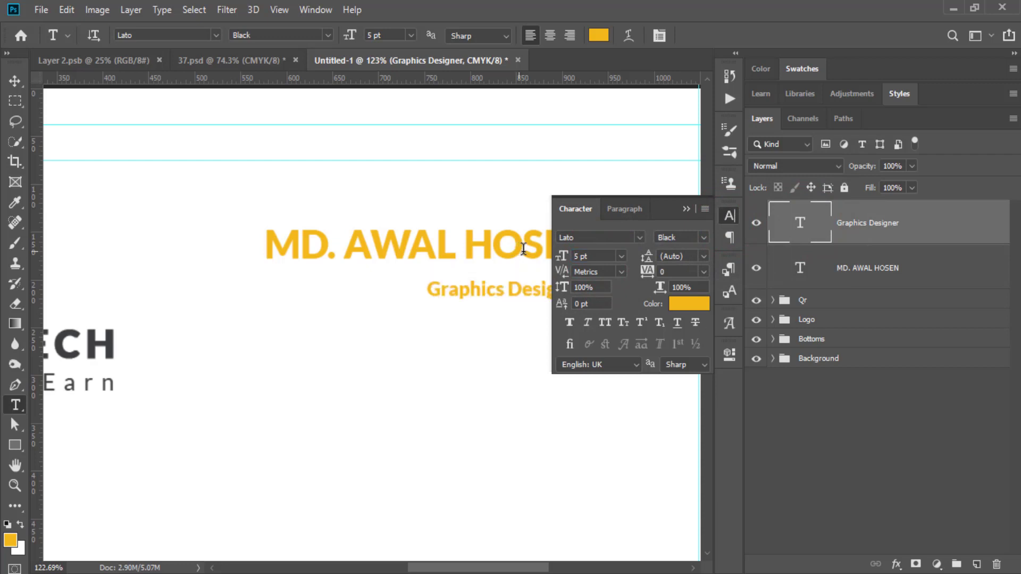
Colour the subtitle dark grey #3d4041 sampled from the logo and set it to Regular weight.
left_click(687, 306)
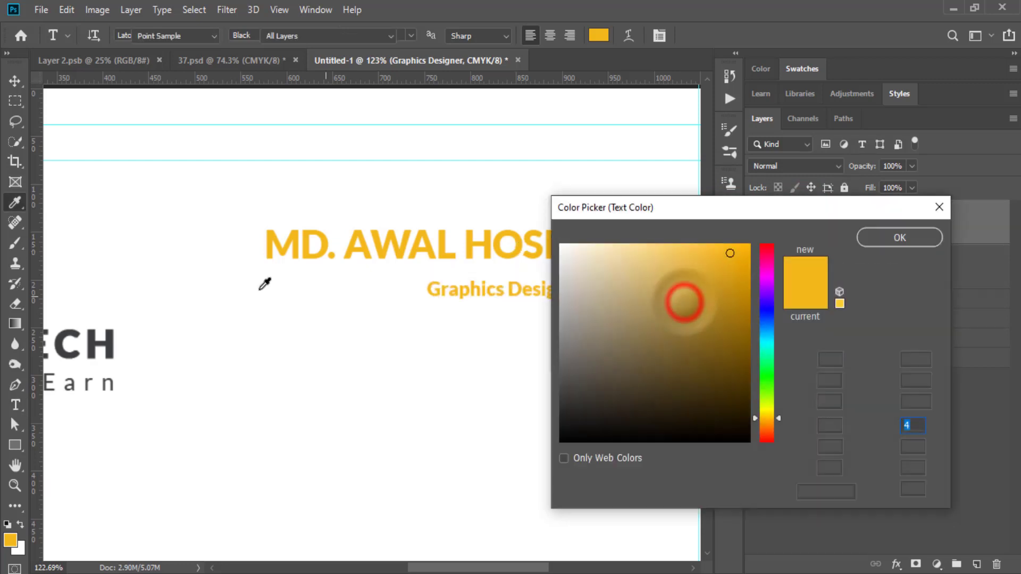
left_click(116, 337)
left_click_drag(116, 337, 110, 346)
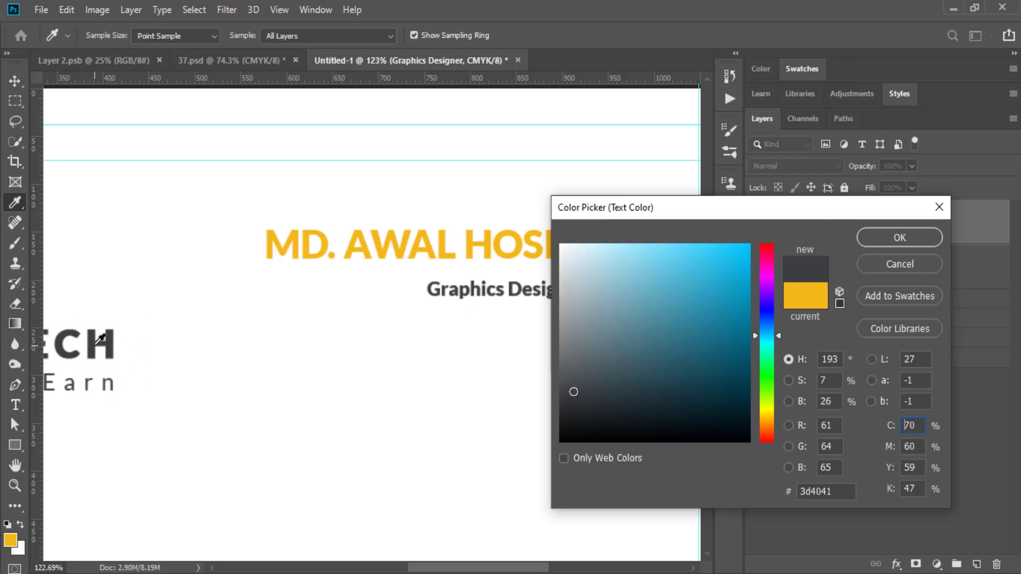
left_click(878, 240)
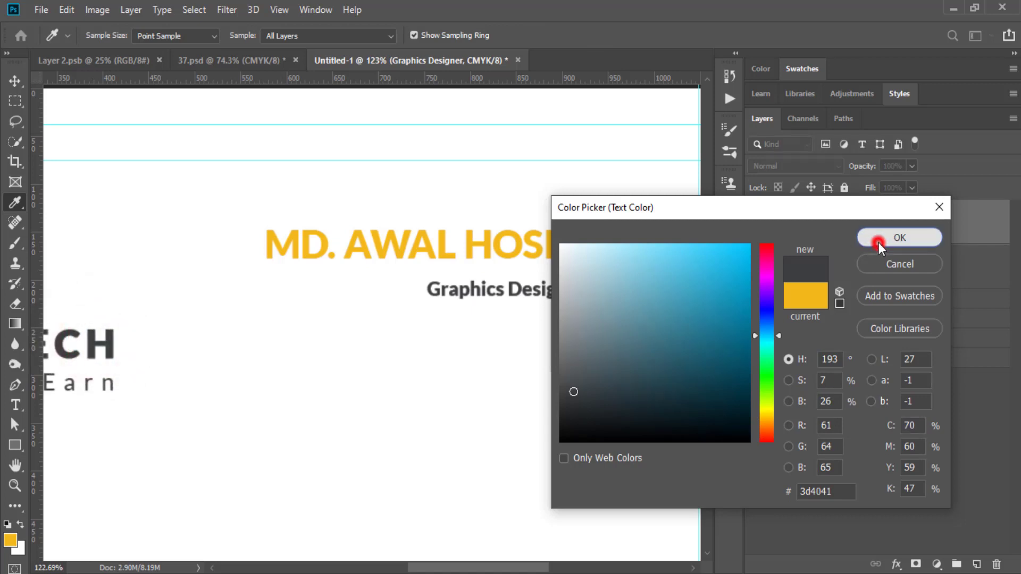
left_click(704, 238)
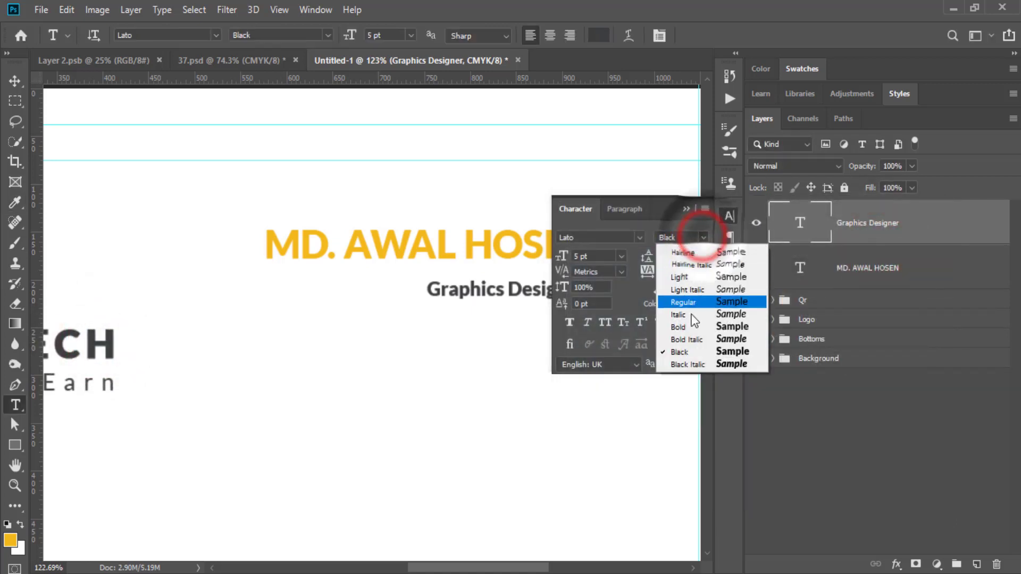
left_click(687, 303)
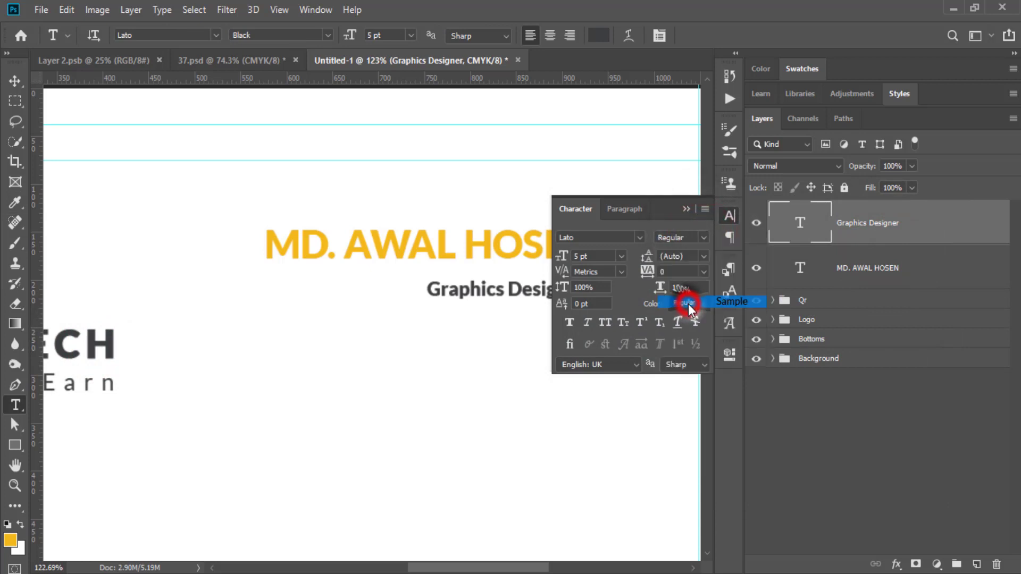
left_click(685, 209)
Move 'Graphics Designer' under the right end of the name, nudging it slightly down.
left_click(15, 81)
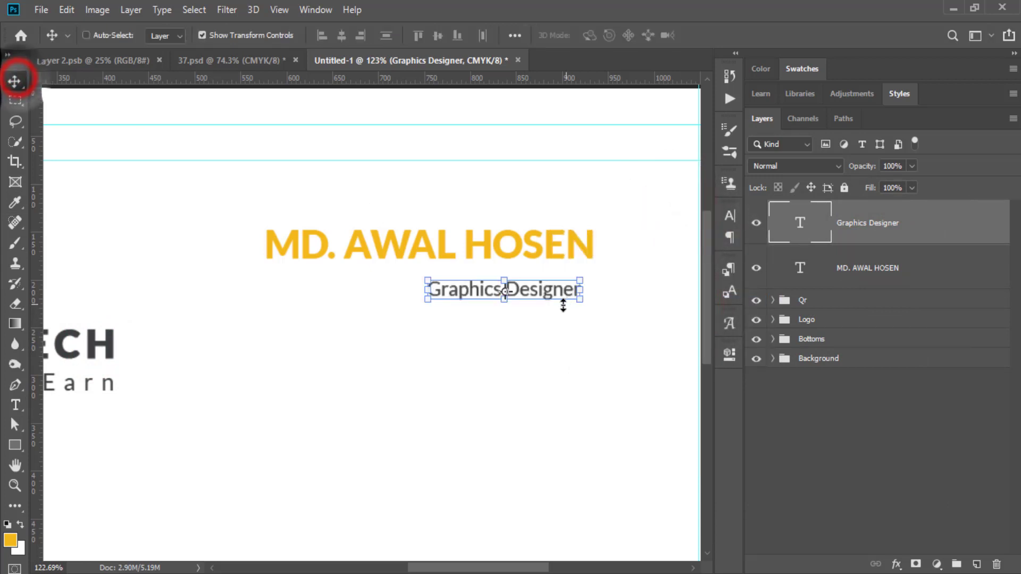
left_click_drag(556, 292, 570, 278)
key("Down")
key("Down")
key("Down")
key("Down")
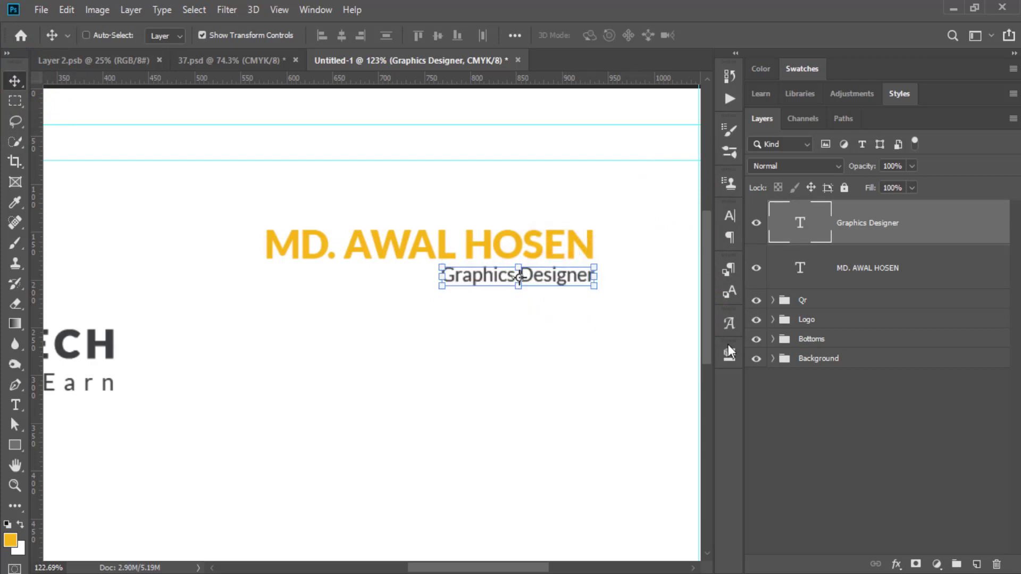
left_click(844, 473)
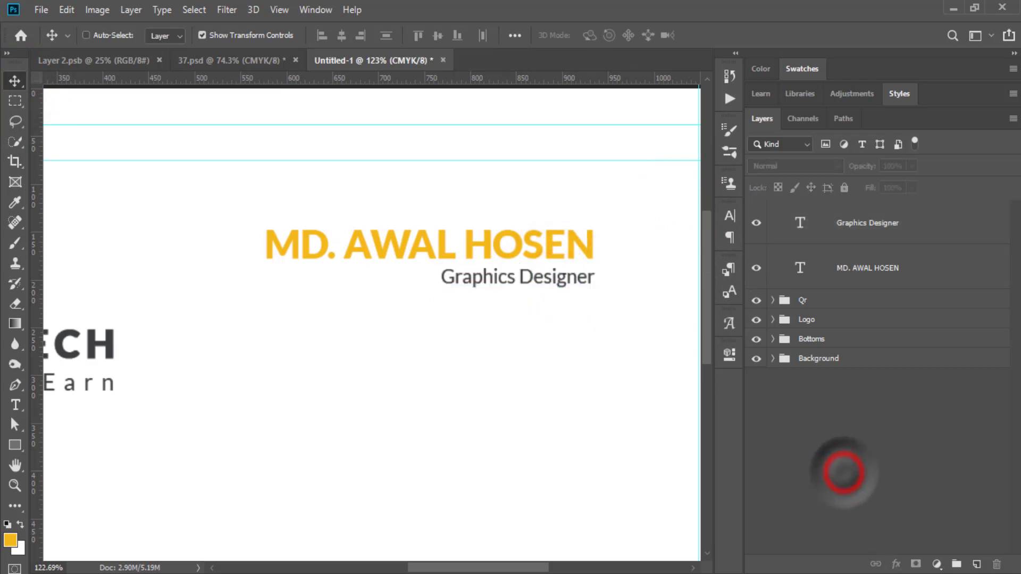
Create a 100 × 3 px yellow rectangle with the Rectangle tool.
left_click(14, 445)
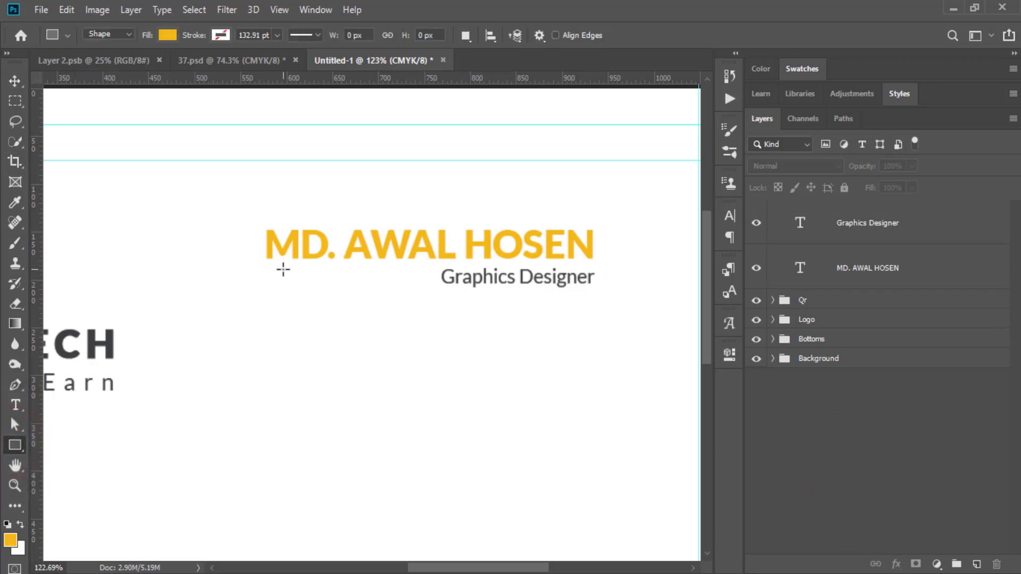
left_click(262, 324)
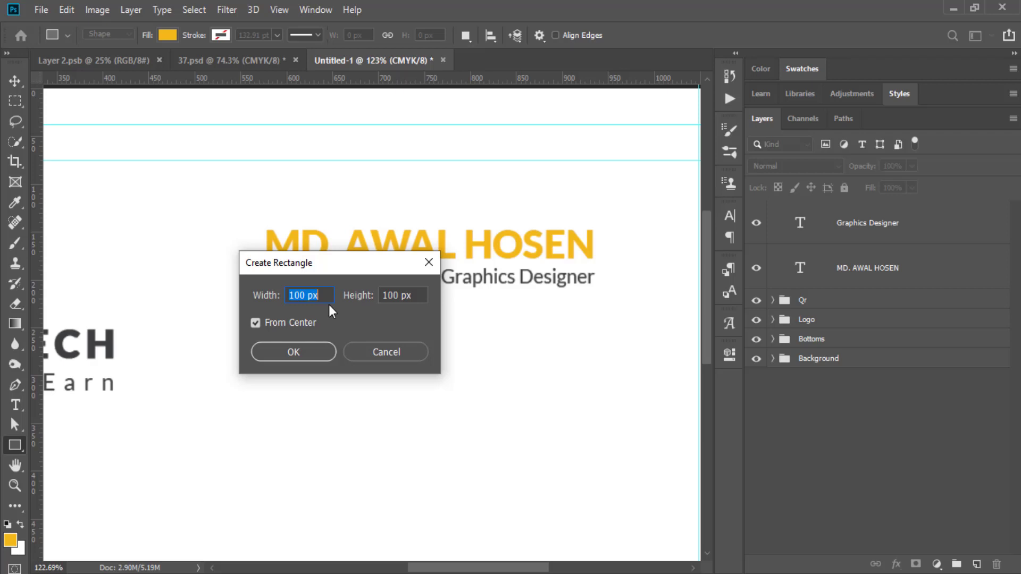
type("100")
key("Tab")
type("3")
left_click(308, 353)
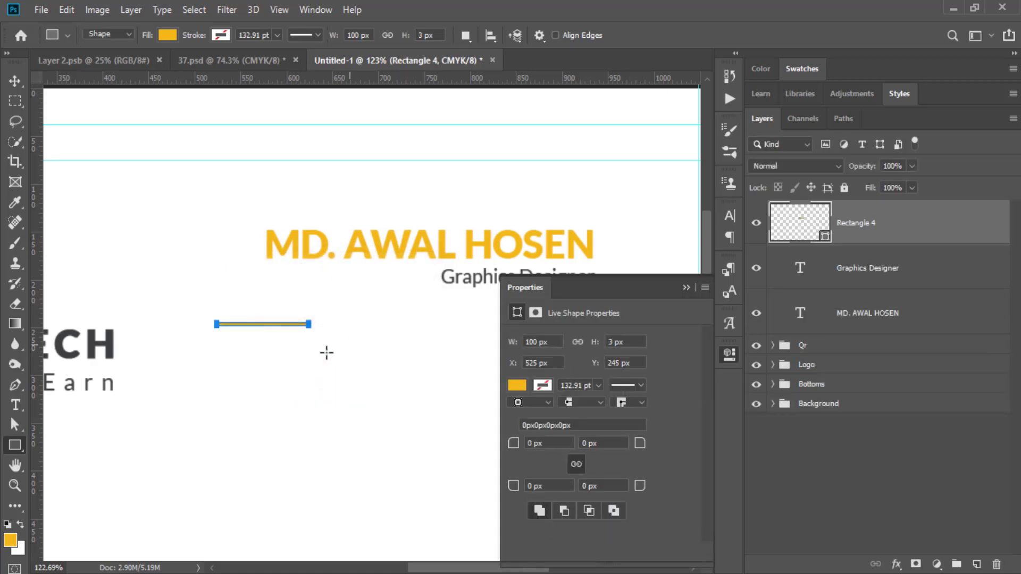
left_click(686, 290)
Move the yellow bar up to sit just below the name.
left_click(15, 81)
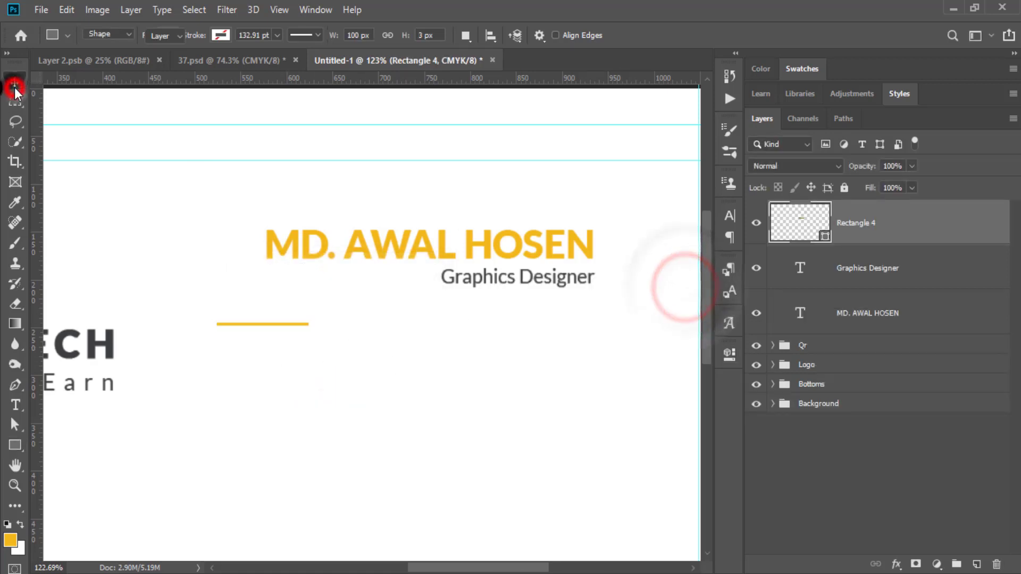
left_click(15, 486)
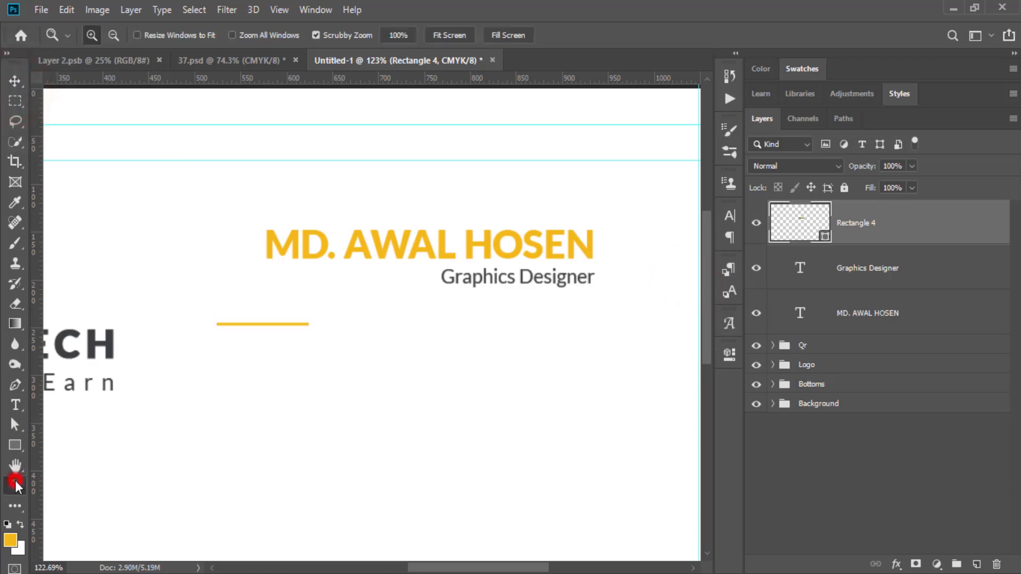
mouse_move(233, 345)
left_mouse_down()
mouse_move(248, 345)
mouse_move(230, 346)
left_mouse_up()
left_click(13, 83)
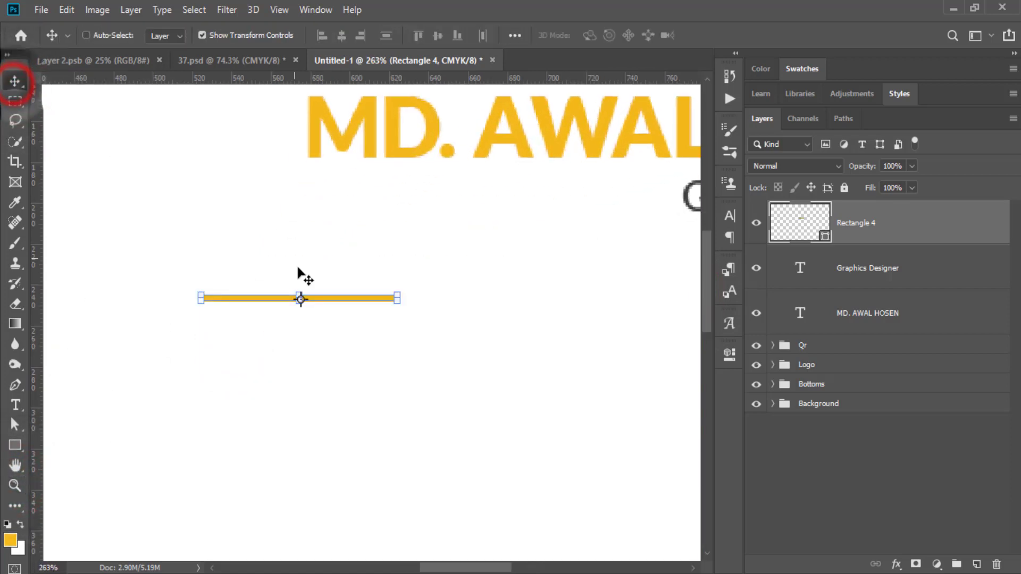
left_click(321, 300)
left_click_drag(321, 301, 426, 183)
left_click_drag(547, 266, 319, 319)
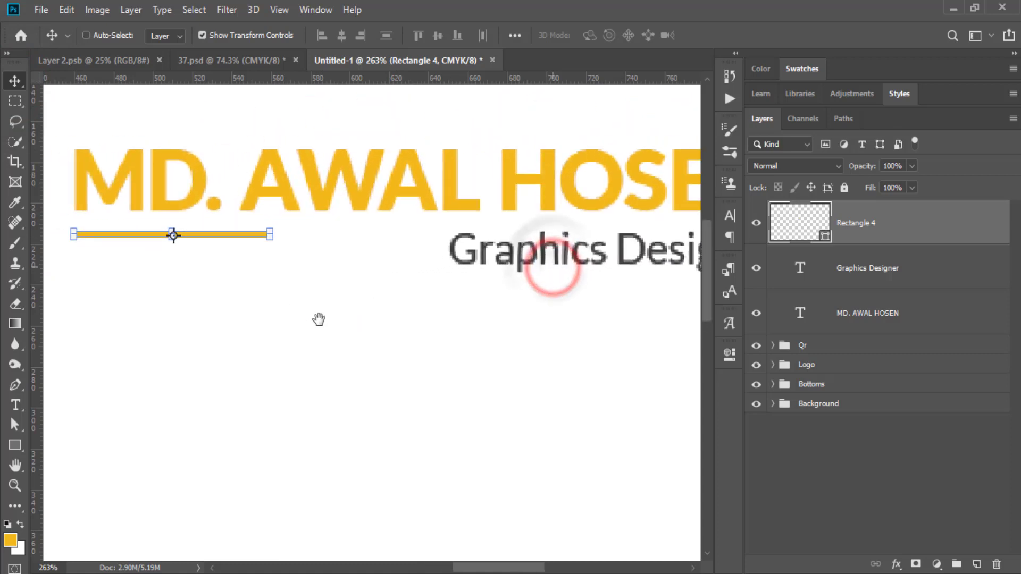
left_click_drag(218, 234, 221, 256)
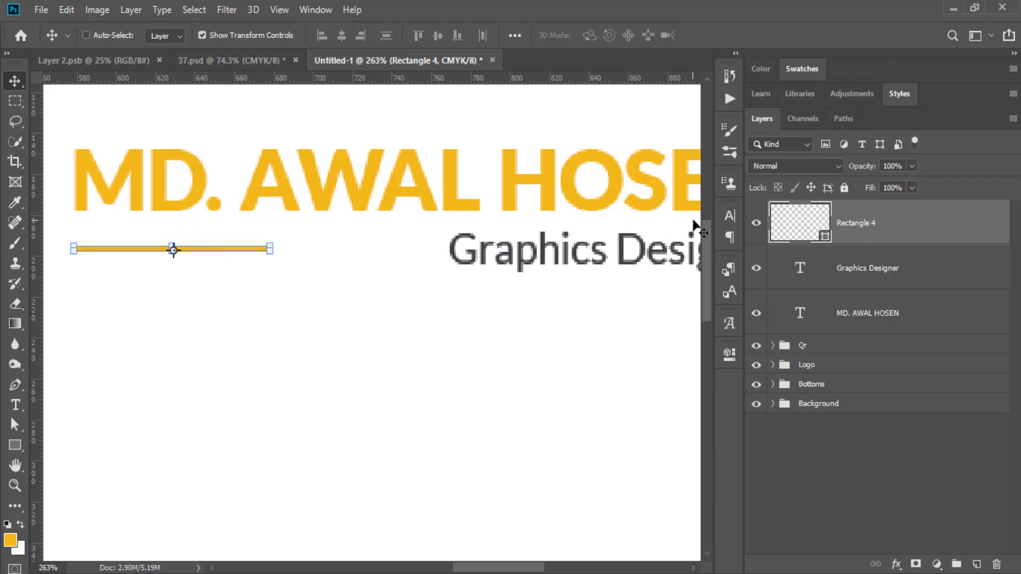
Change the bar's height to 4 px in the Properties panel.
left_click(728, 353)
left_click(633, 342)
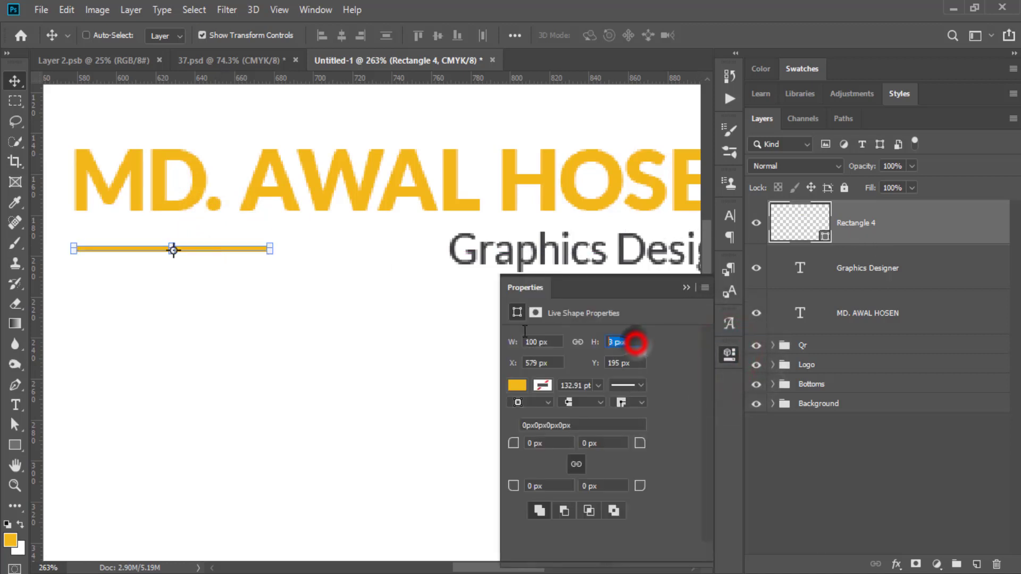
type("4")
key("Return")
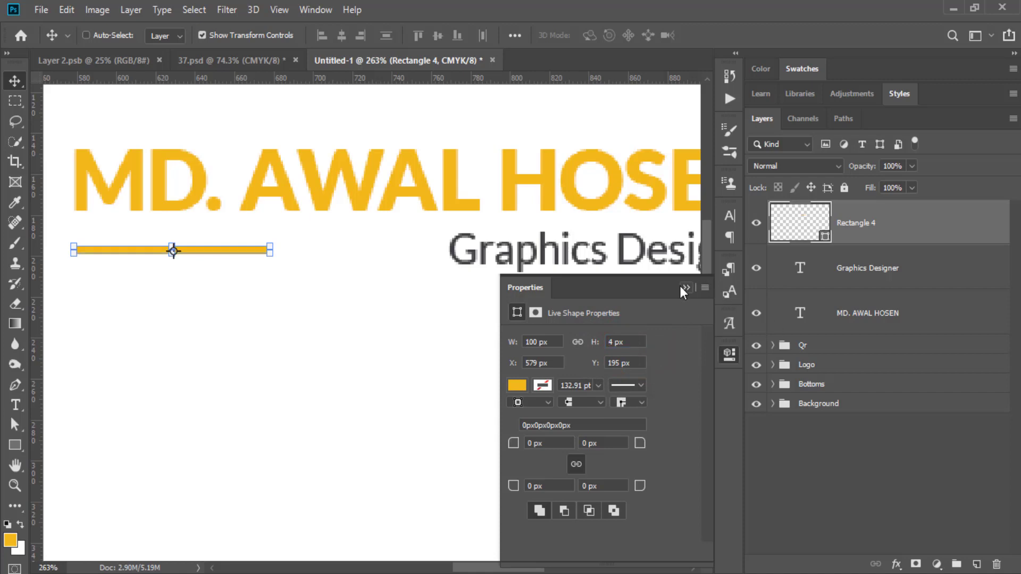
left_click(685, 288)
Duplicate the bar, slide the copy right and recolour it dark grey from the subtitle text.
left_click_drag(894, 230, 977, 563)
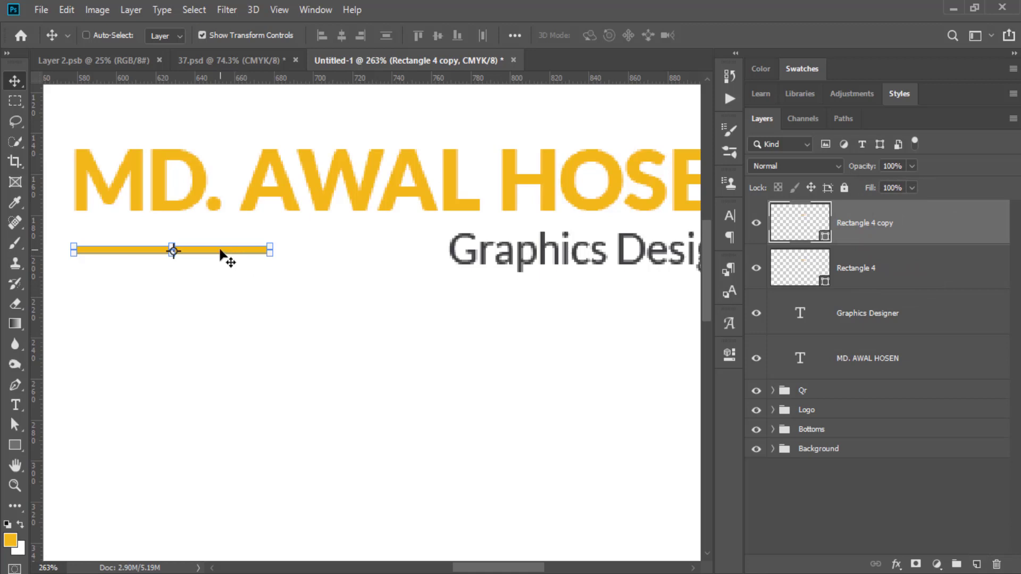
left_click_drag(220, 253, 334, 262)
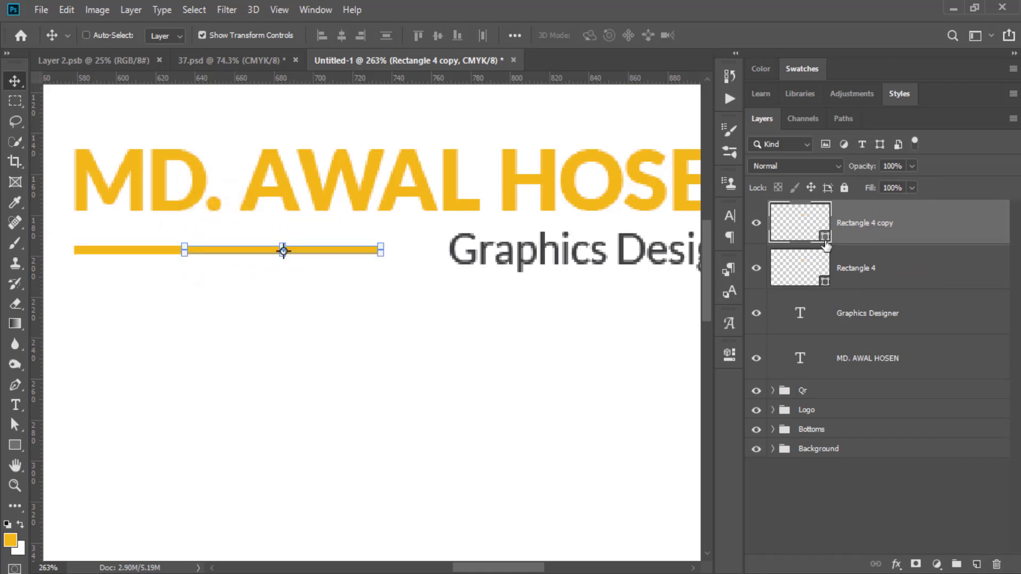
double_click(826, 244)
left_click(453, 242)
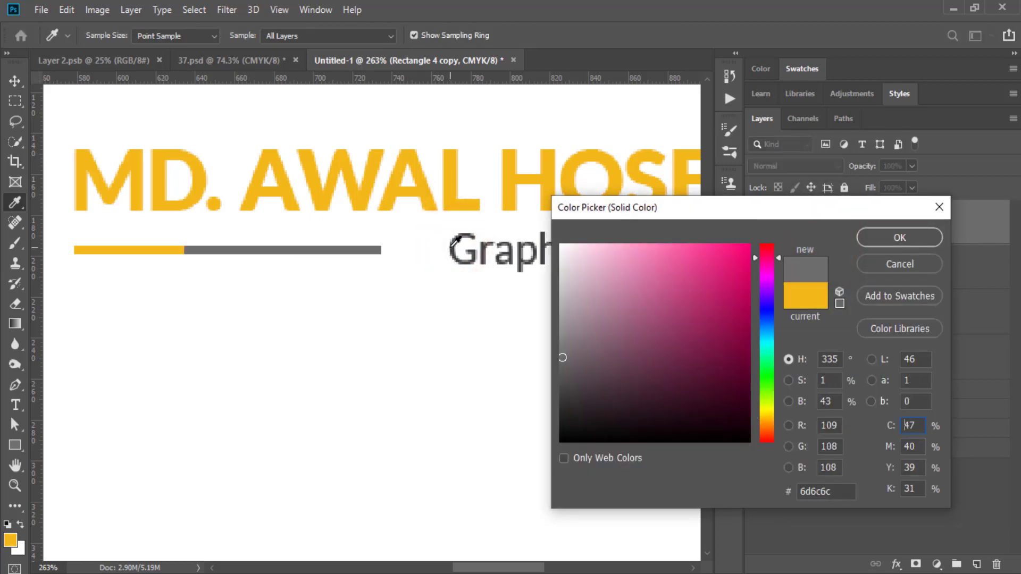
left_click(453, 243)
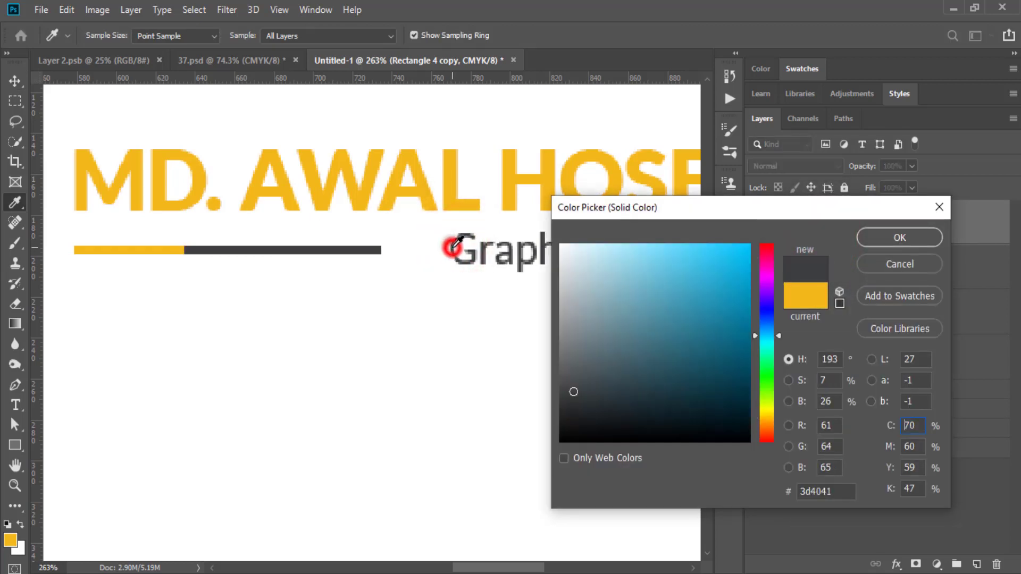
left_click(915, 238)
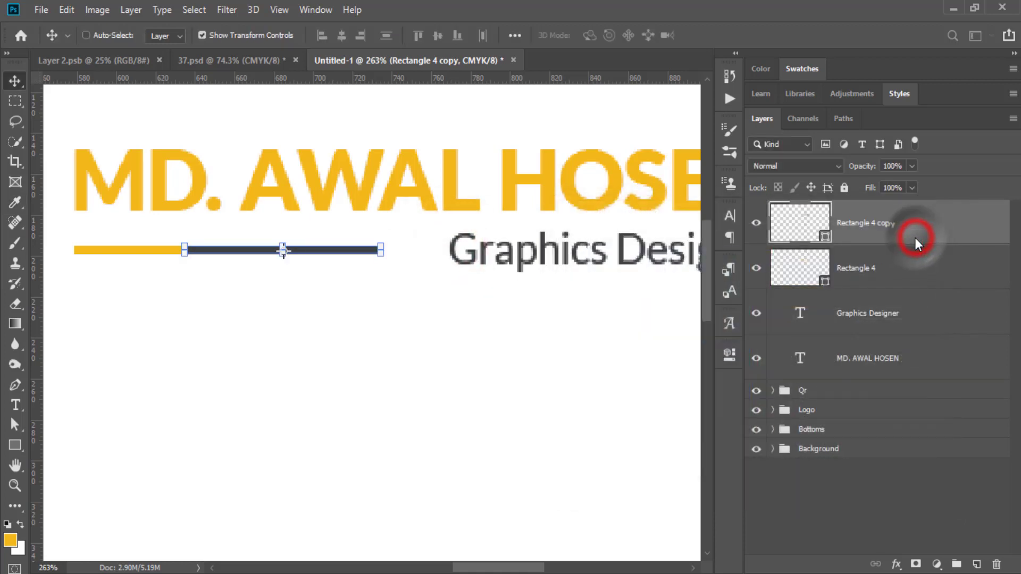
left_click(810, 504)
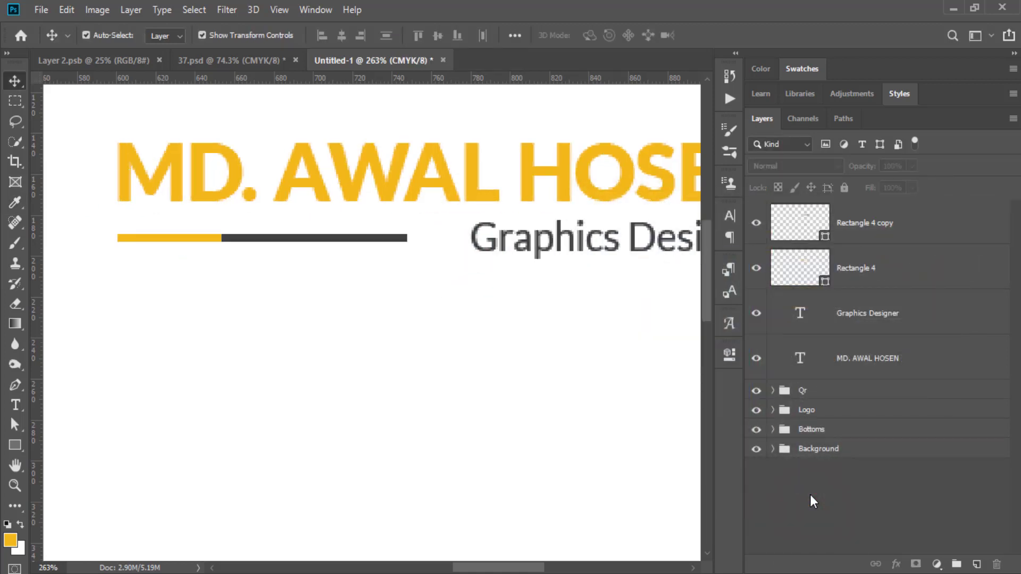
key("ctrl+0")
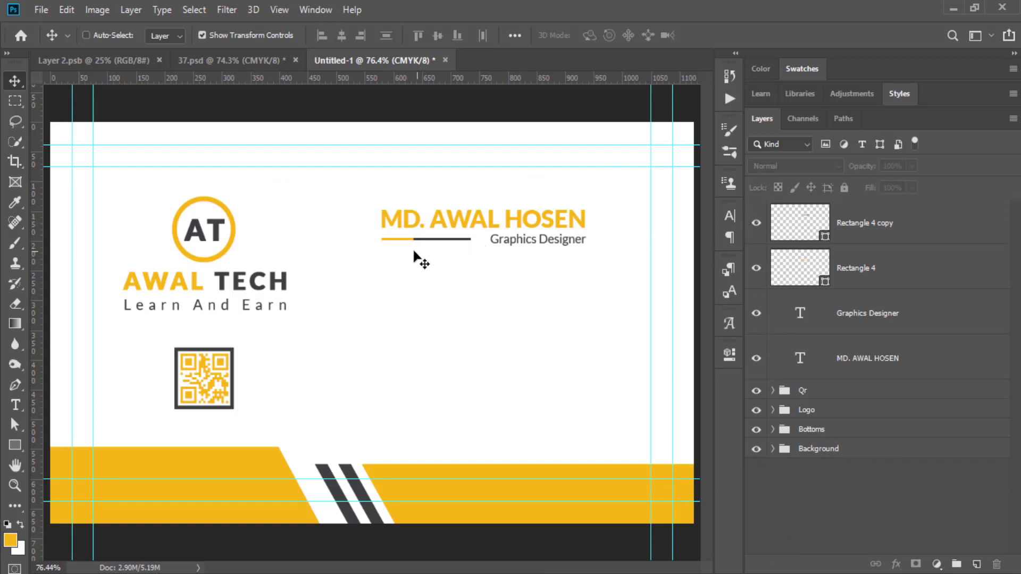
Duplicate the dark bar and recolour the new copy yellow sampled from the first bar.
left_click_drag(885, 234, 976, 564)
double_click(824, 238)
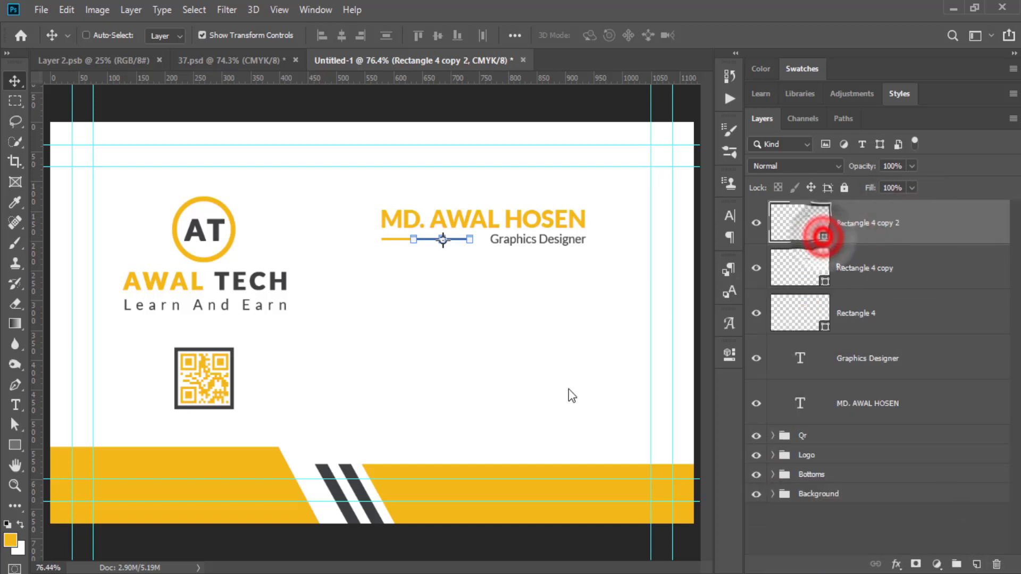
left_click(439, 489)
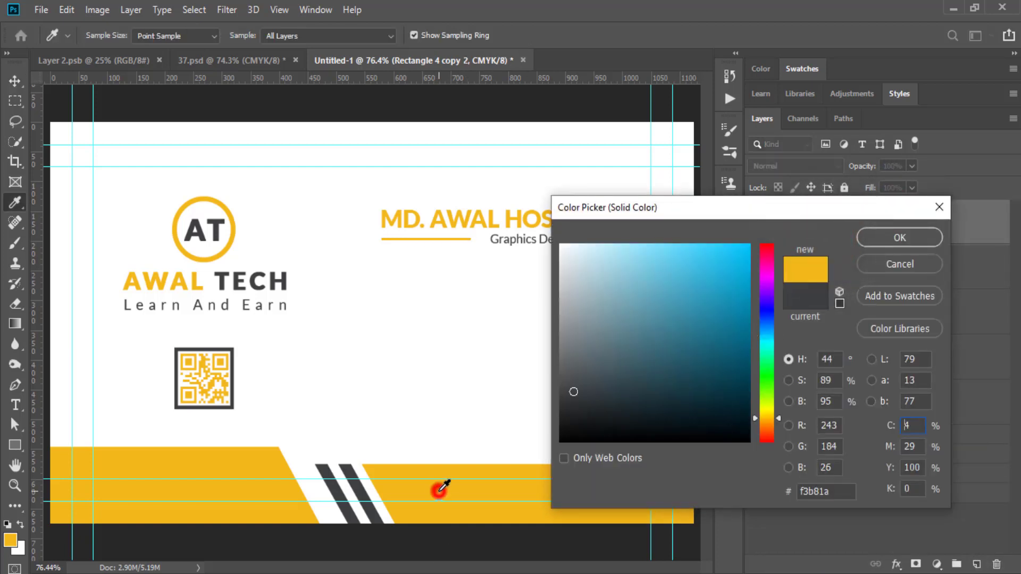
left_click(900, 238)
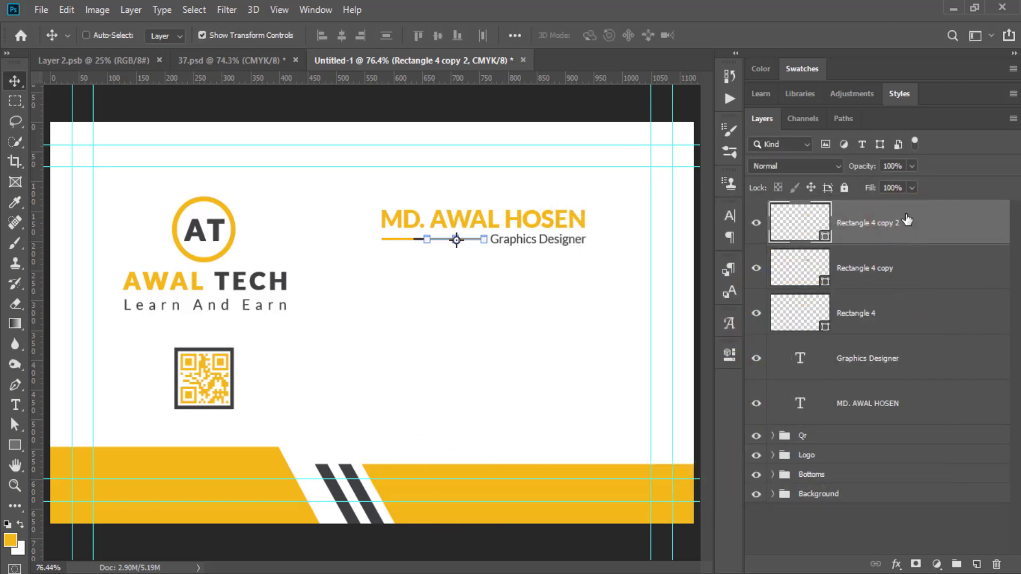
left_click(834, 532)
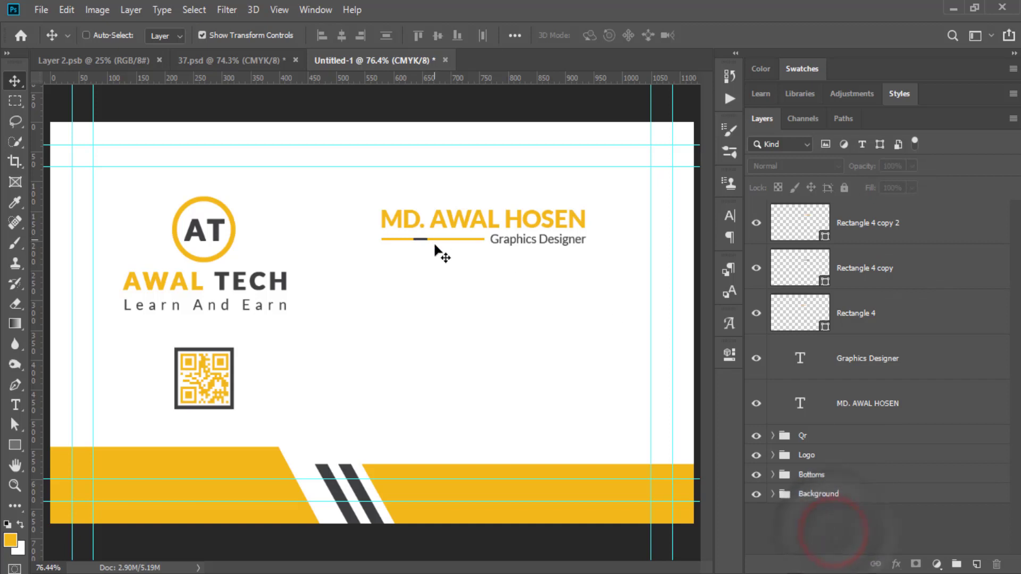
left_click(15, 485)
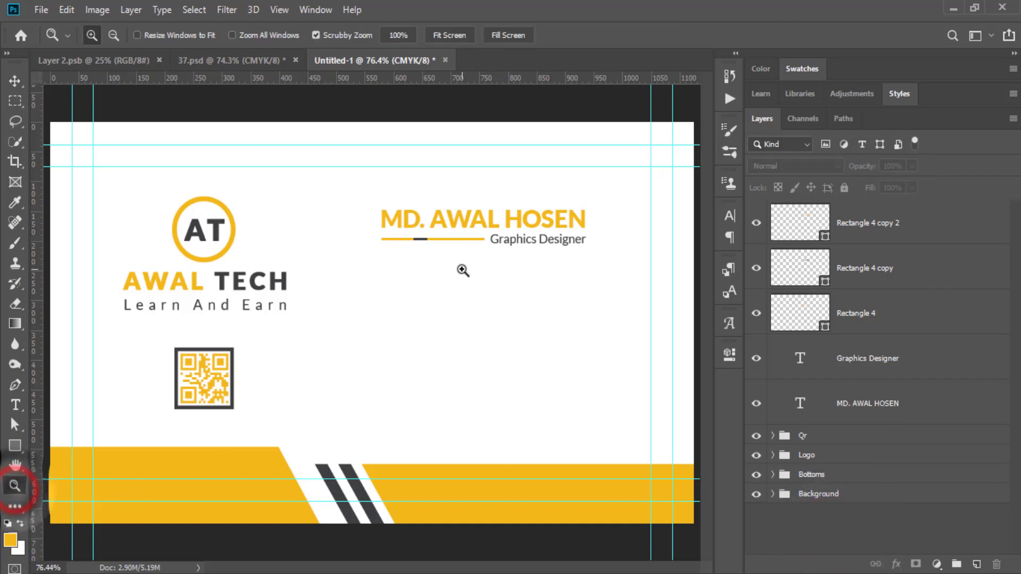
Restack the bar layers and centre the dark bar between the two yellow bars.
left_click_drag(461, 269, 514, 240)
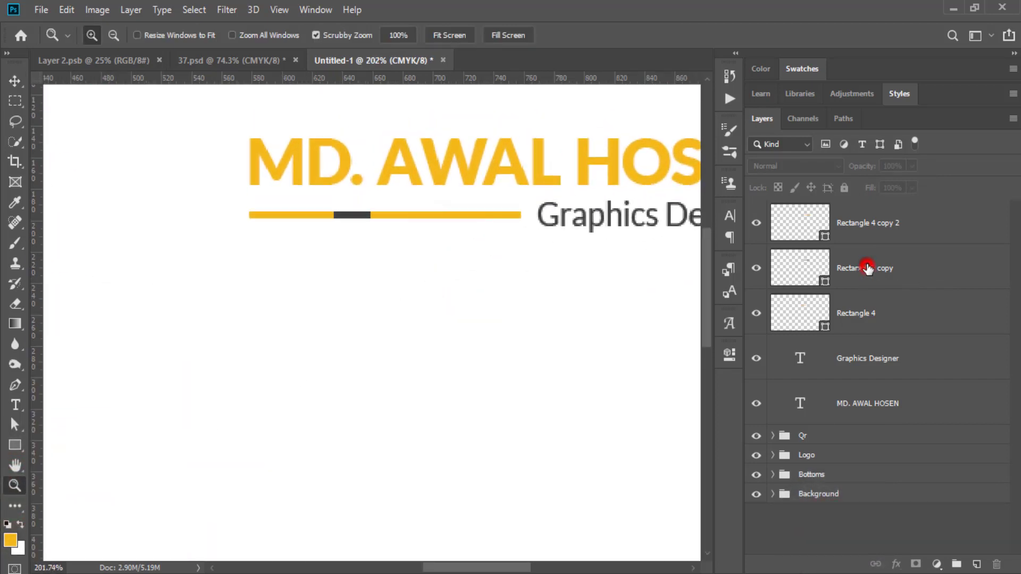
left_click_drag(867, 269, 859, 211)
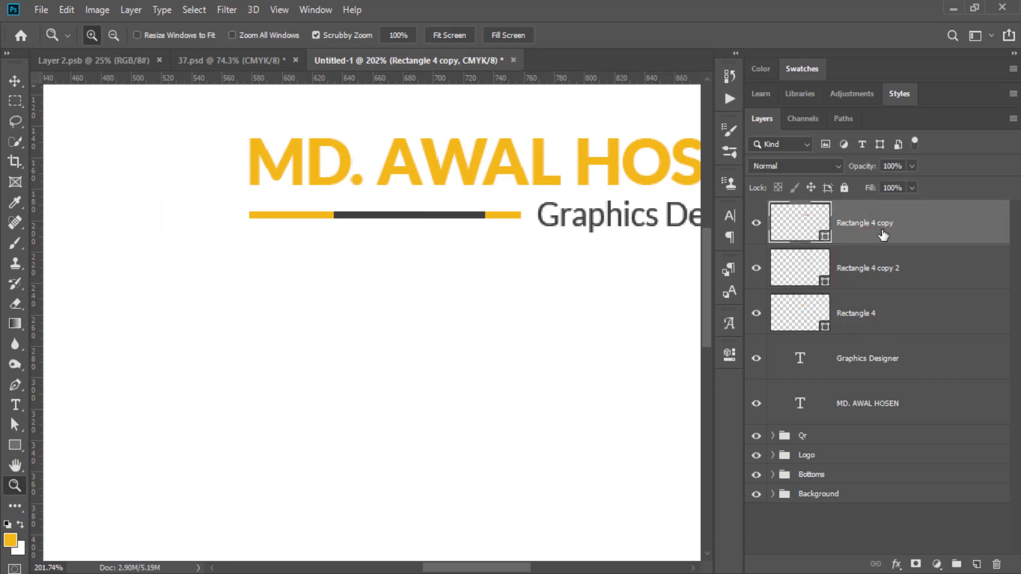
left_click(879, 269)
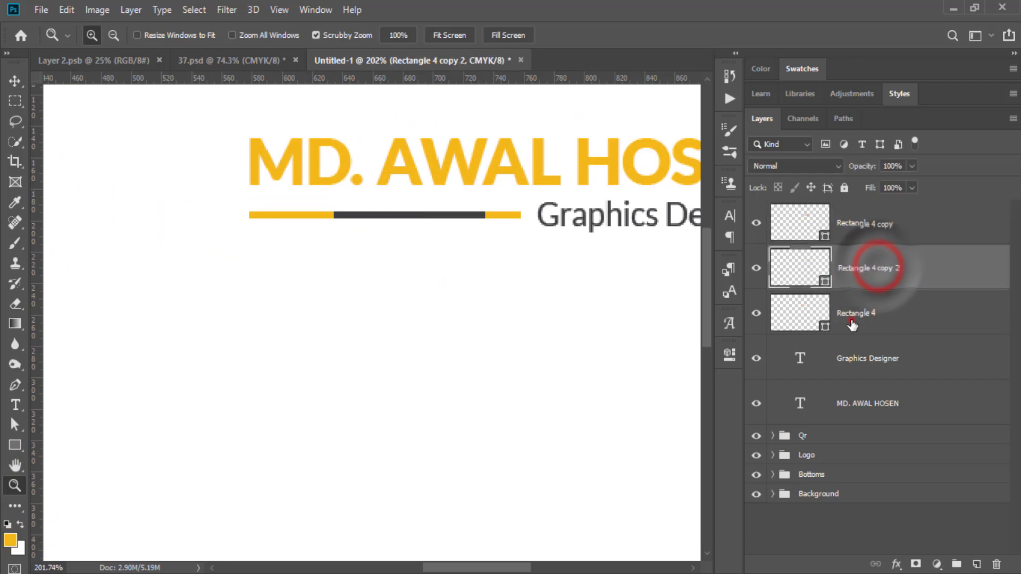
left_click(904, 318, "shift")
key("ctrl+g")
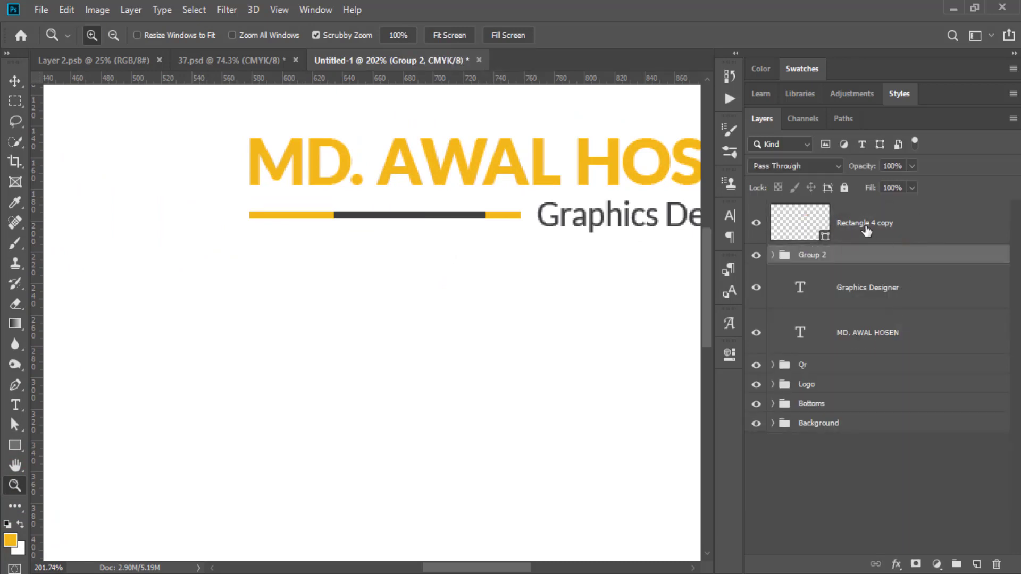
left_click(867, 227, "shift")
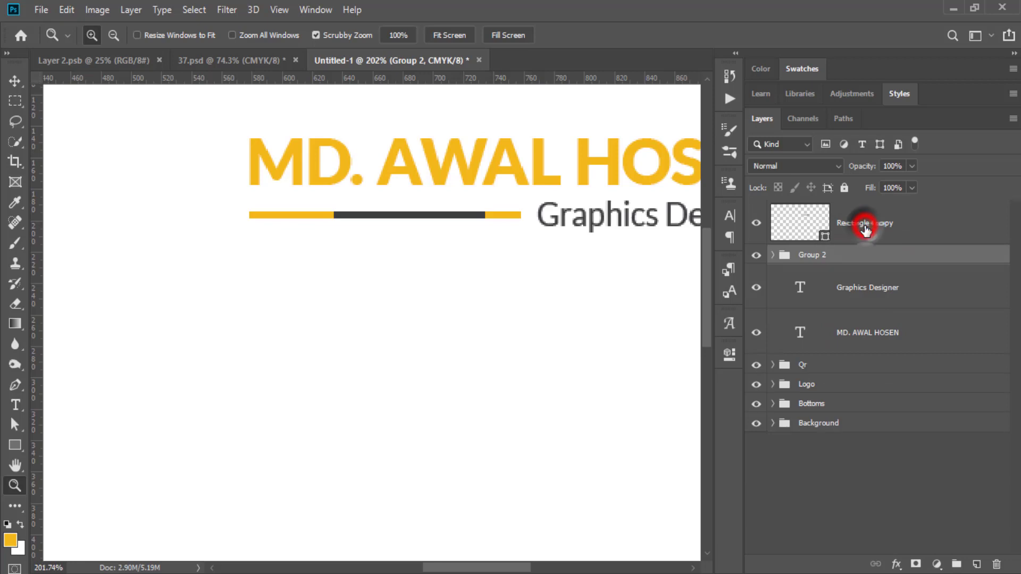
left_click(14, 81)
left_click(341, 35)
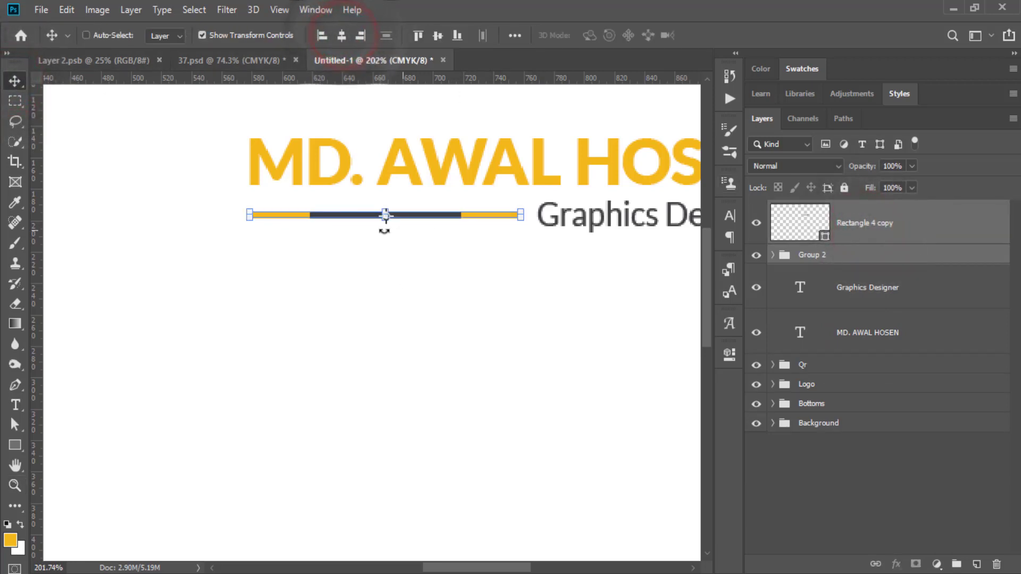
left_click(811, 497)
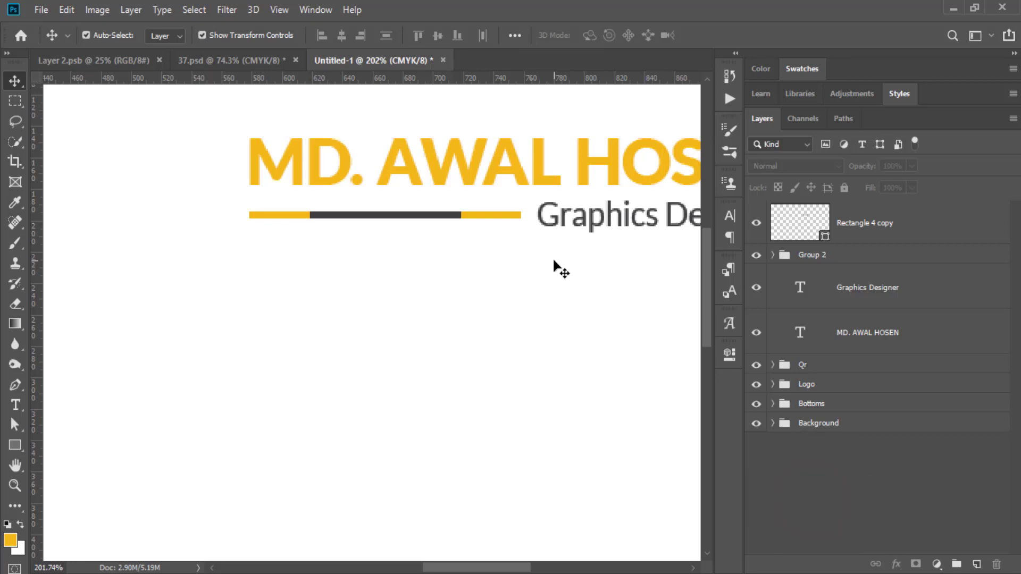
Group the name, job title and bar layers into a group named 'Name'.
left_click(868, 222)
left_click(860, 332, "shift")
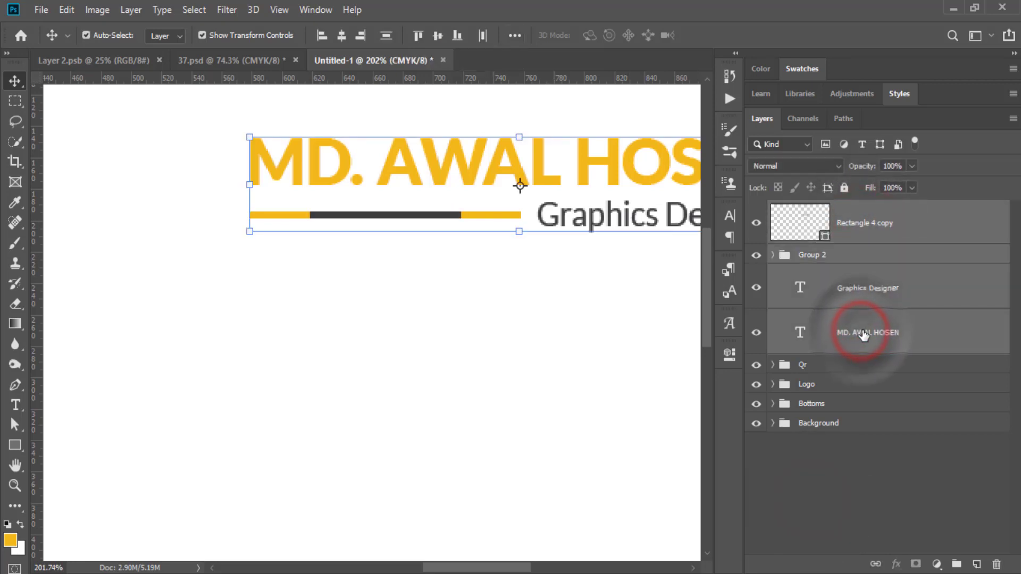
key("ctrl+g")
double_click(820, 210)
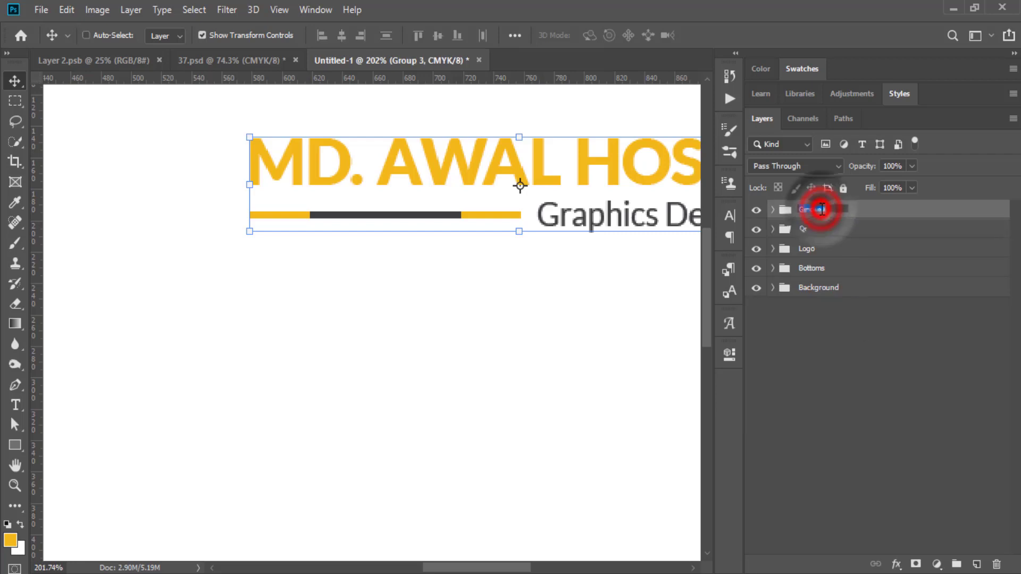
type("Name")
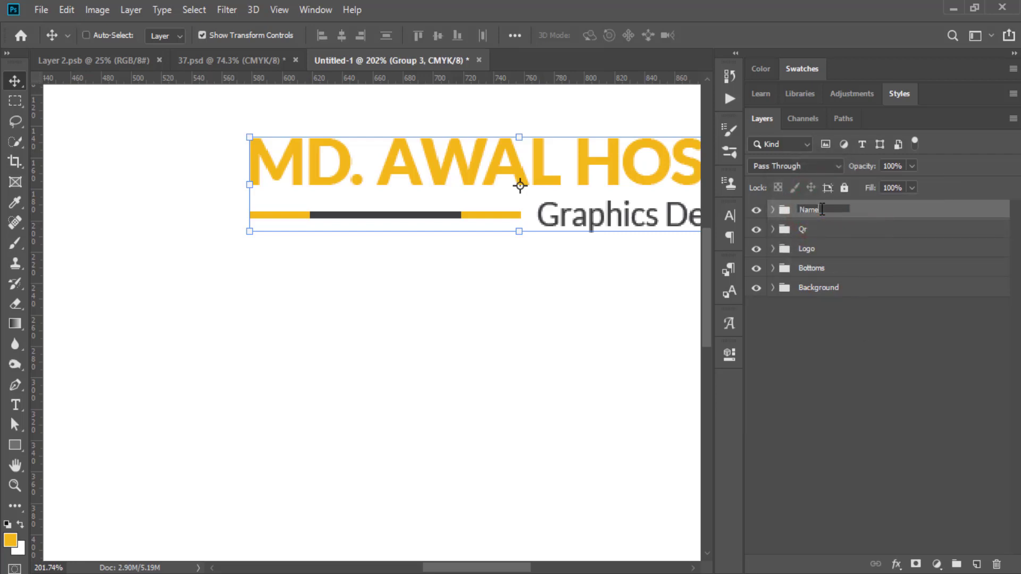
key("Return")
key("ctrl+0")
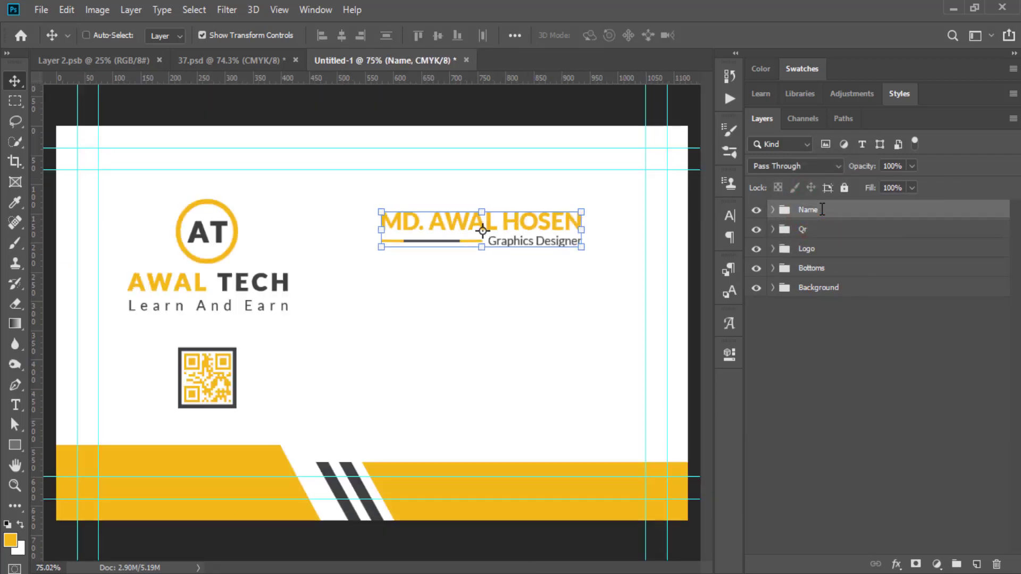
left_click(862, 360)
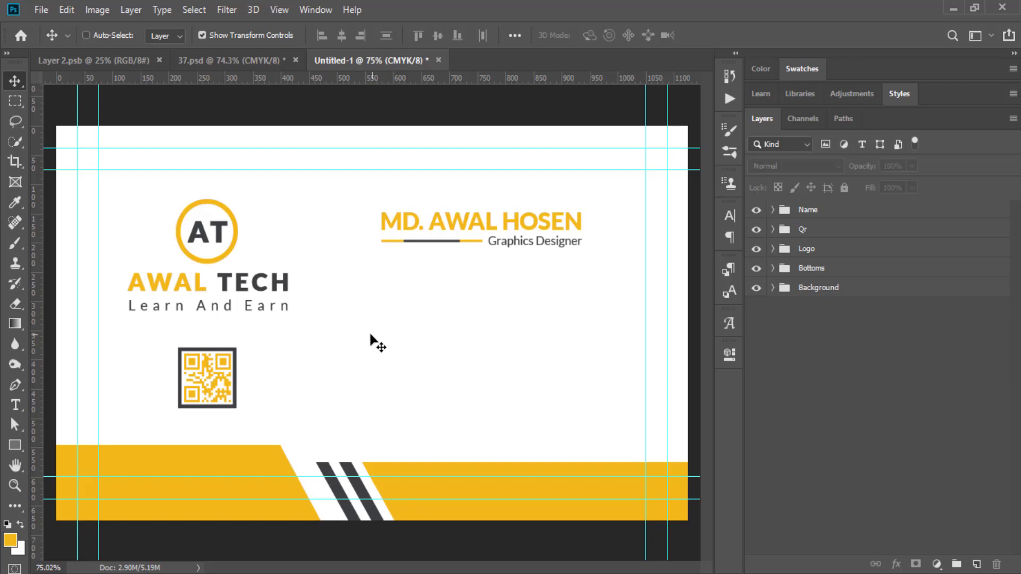
Create a 45 × 45 px square with the Rectangle tool.
left_click(15, 407)
left_click(16, 446)
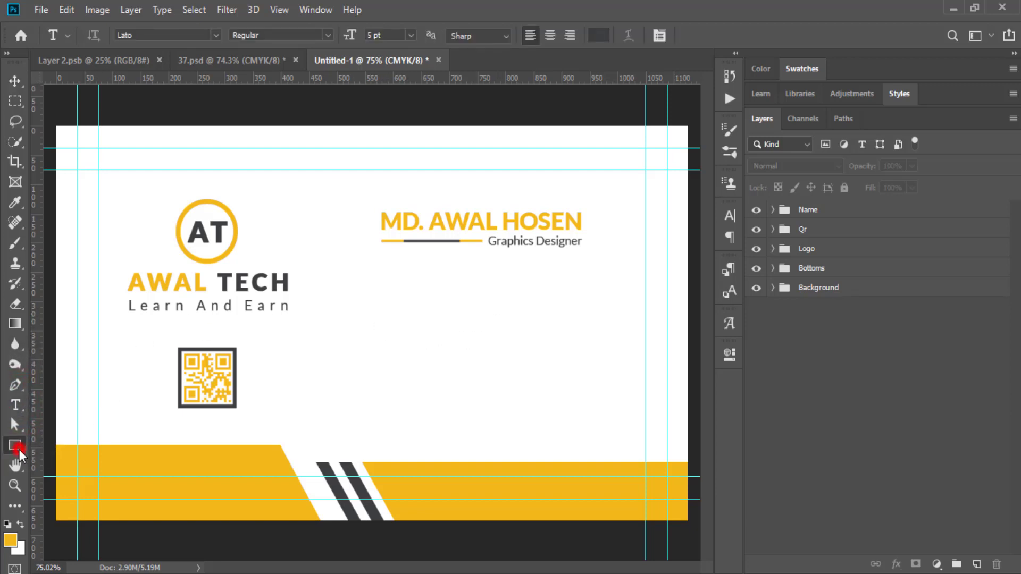
left_click(59, 443)
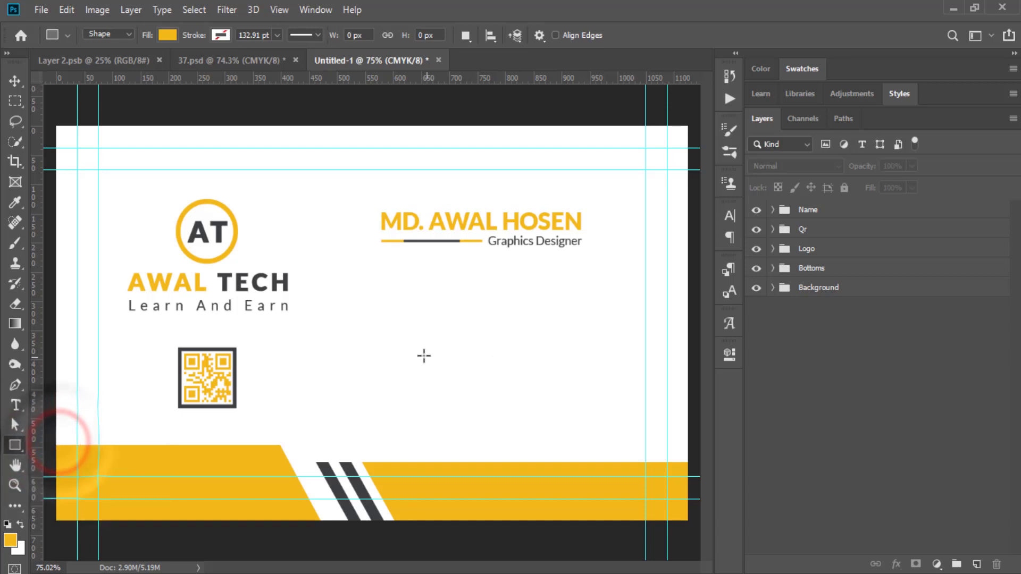
left_click(383, 336)
type("4")
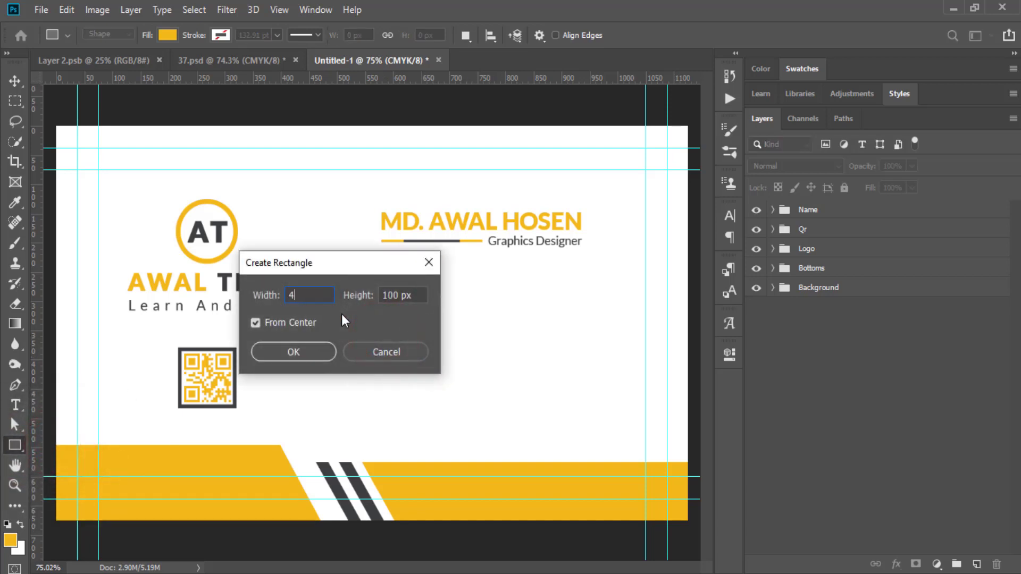
type("5")
key("Tab")
type("45")
left_click(308, 353)
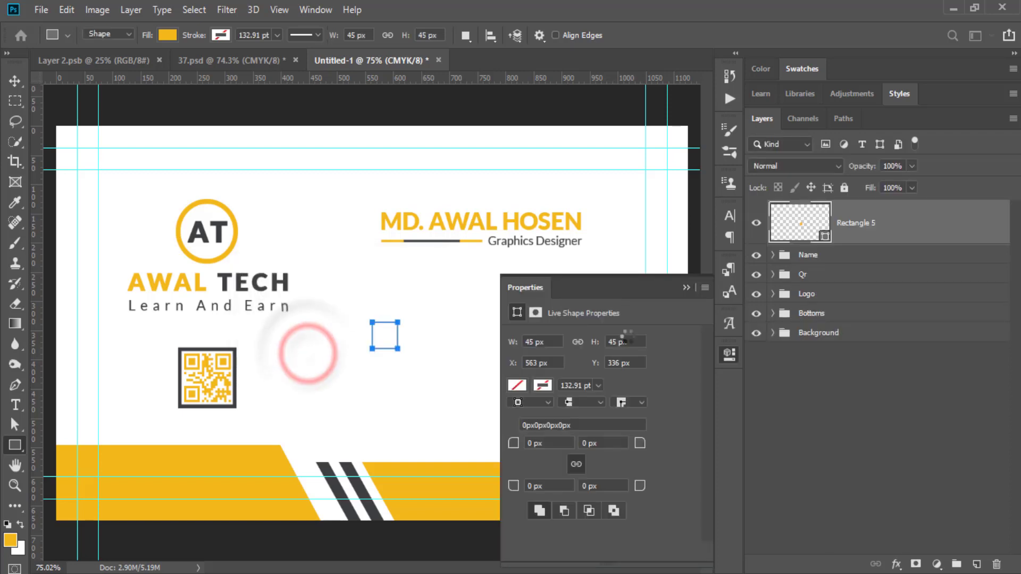
Fill the square with the stripes' dark grey #3d4041 and zoom in on the card.
left_click(517, 385)
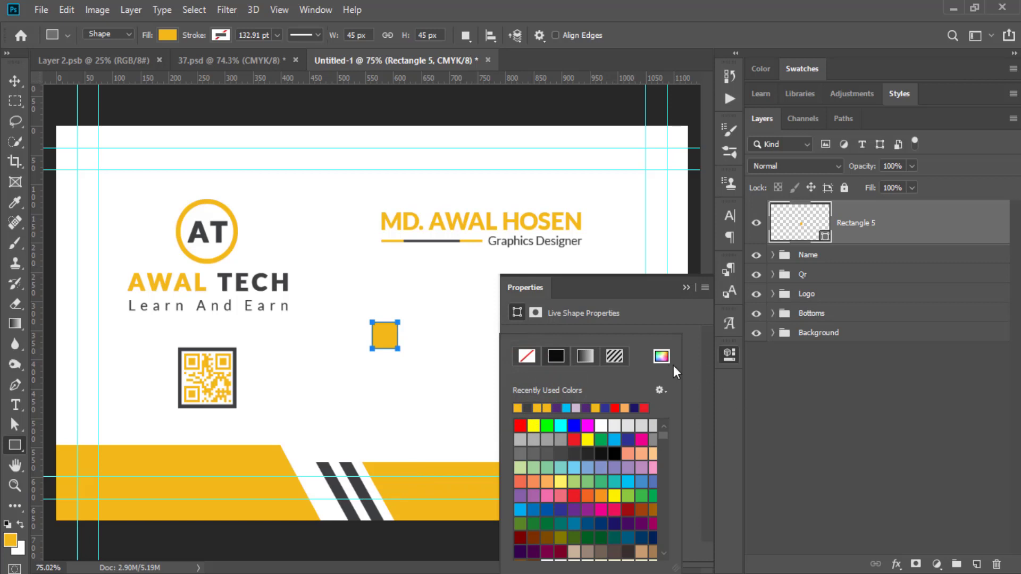
left_click(659, 357)
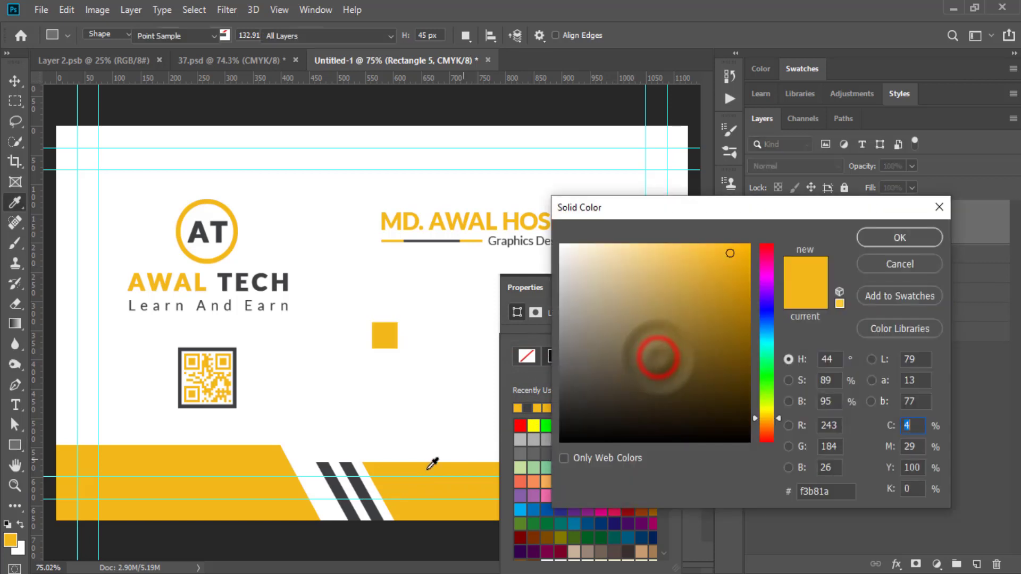
left_click(364, 480)
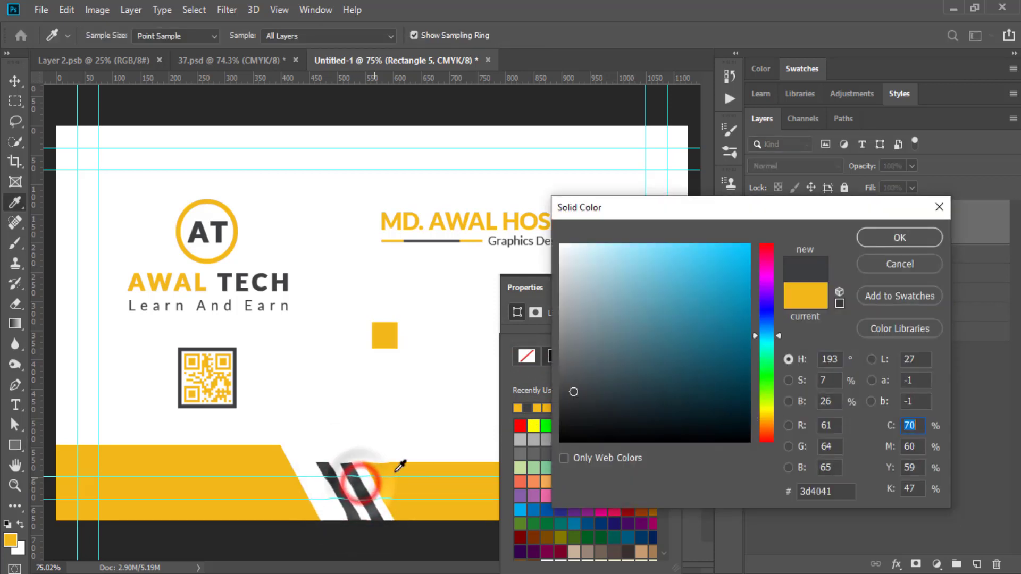
left_click(868, 235)
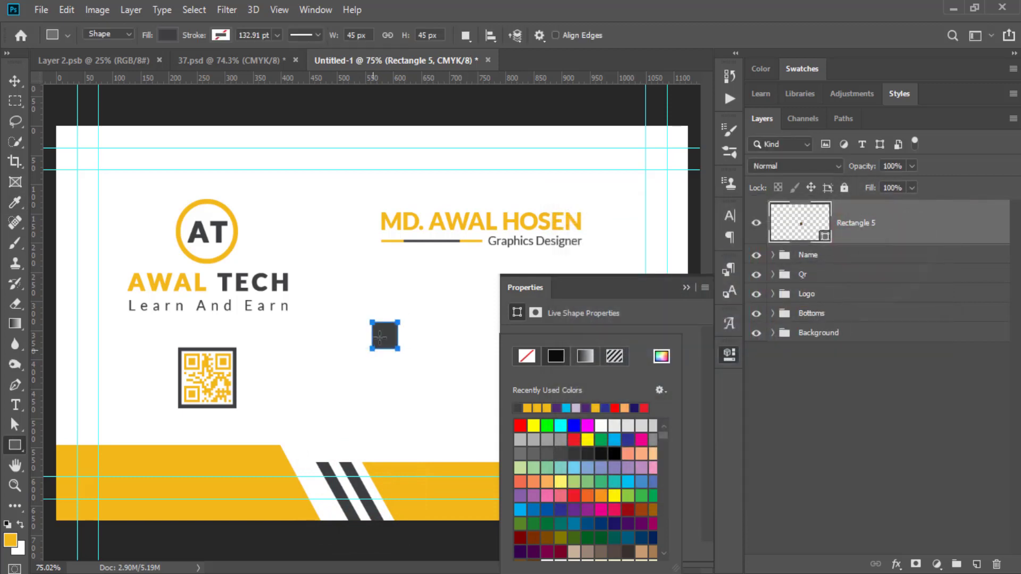
left_click(687, 287)
left_click(687, 287)
left_click(15, 81)
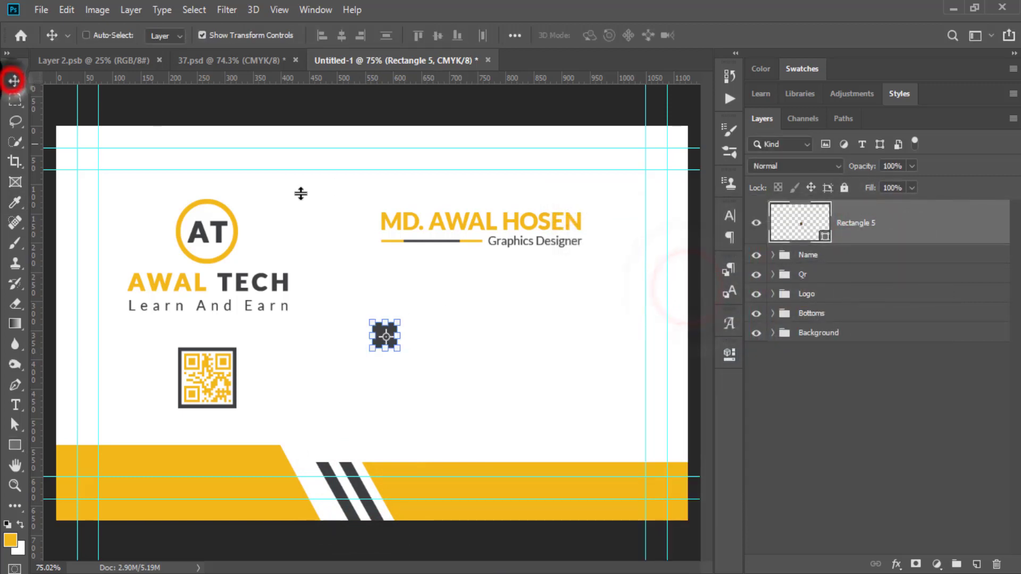
left_click(14, 486)
left_click_drag(403, 349, 390, 287)
Copy the square into a column of four, aligned on horizontal centres and distributed vertically.
left_click(13, 82)
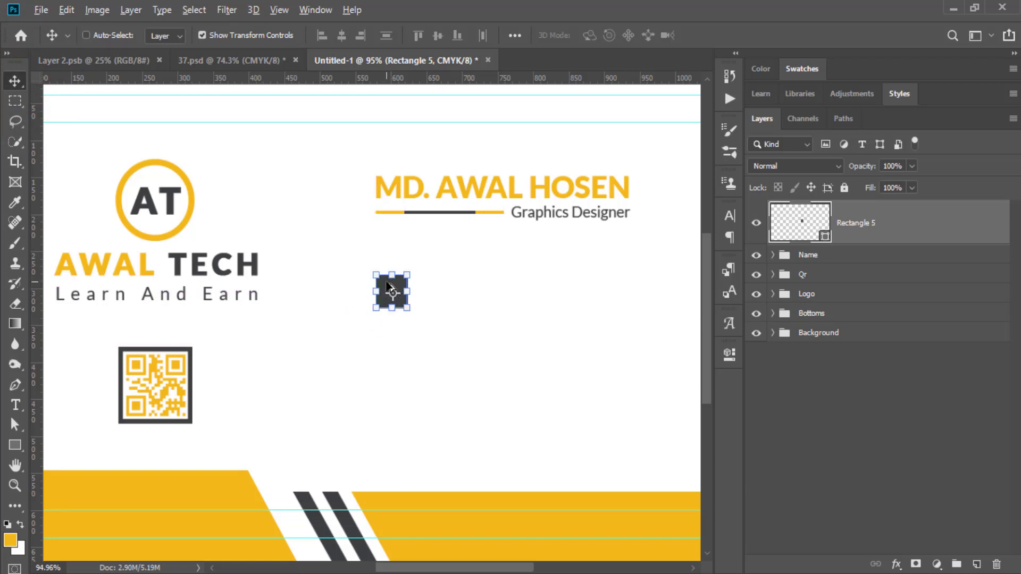
left_click_drag(386, 288, 381, 428)
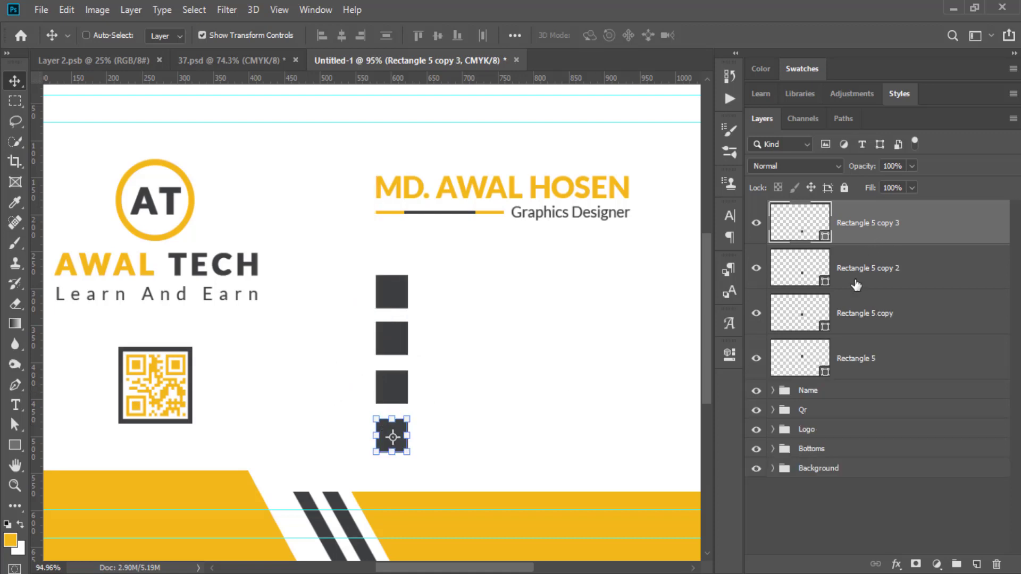
left_click(852, 360, "shift")
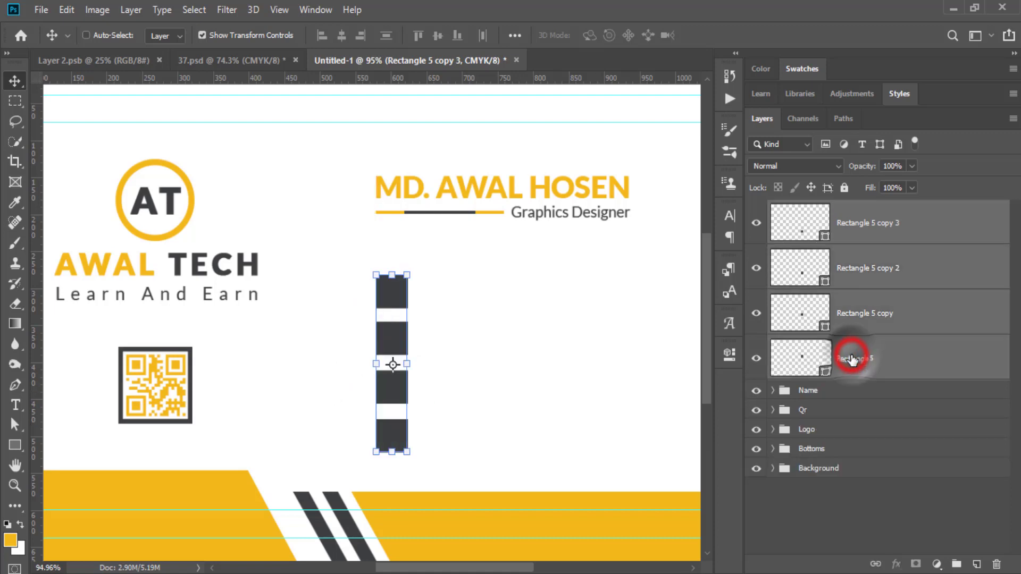
left_click(342, 35)
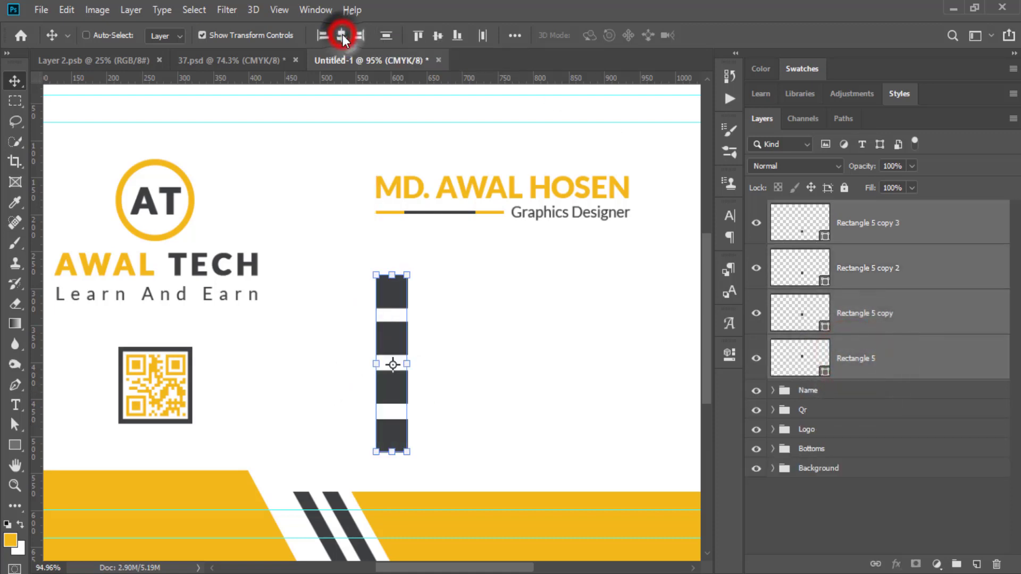
left_click(388, 35)
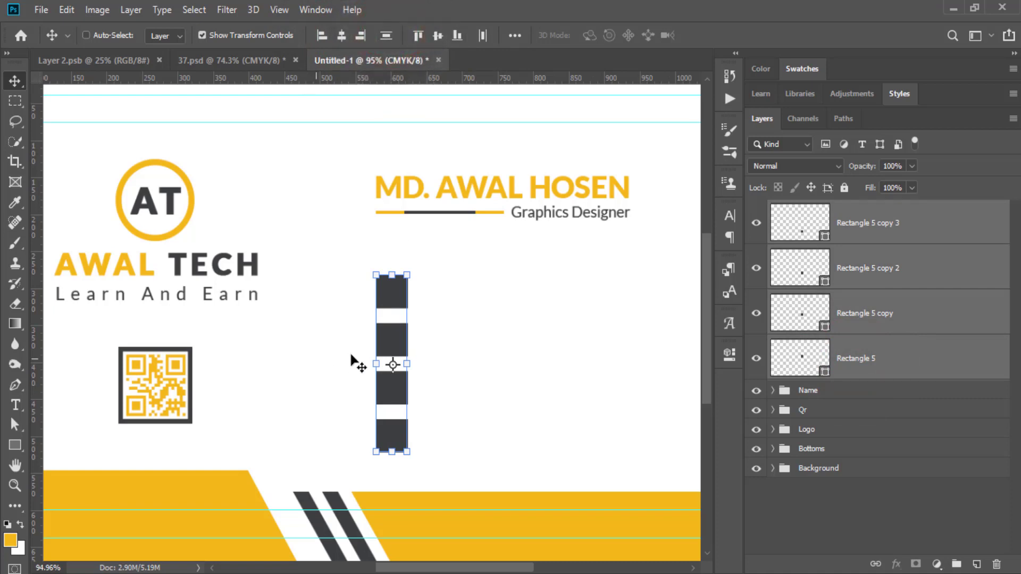
left_click(823, 513)
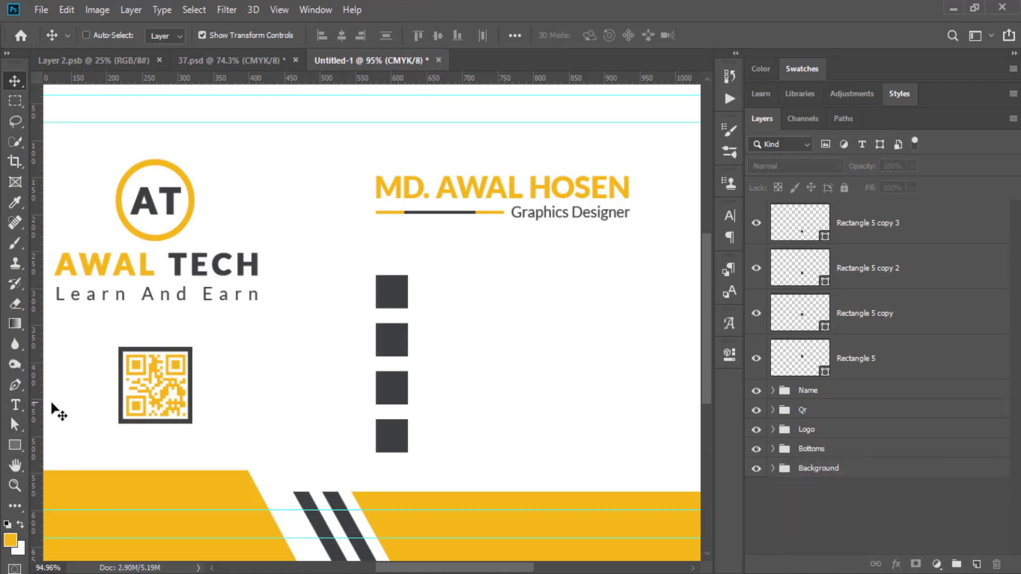
left_click(873, 224)
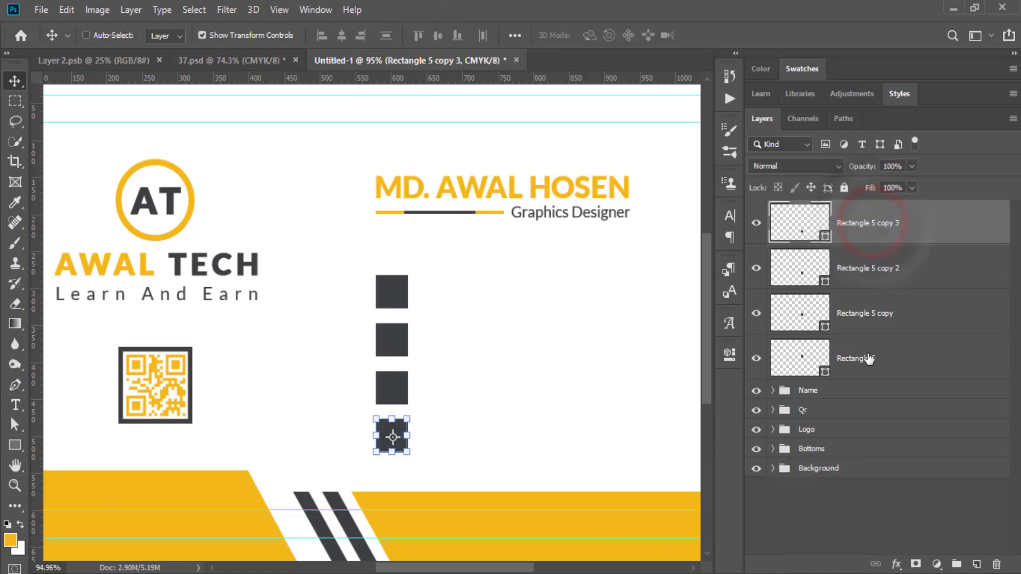
Put Rectangle 5 and its three copies into a group renamed 'Sgape 01'.
left_click(868, 357, "shift")
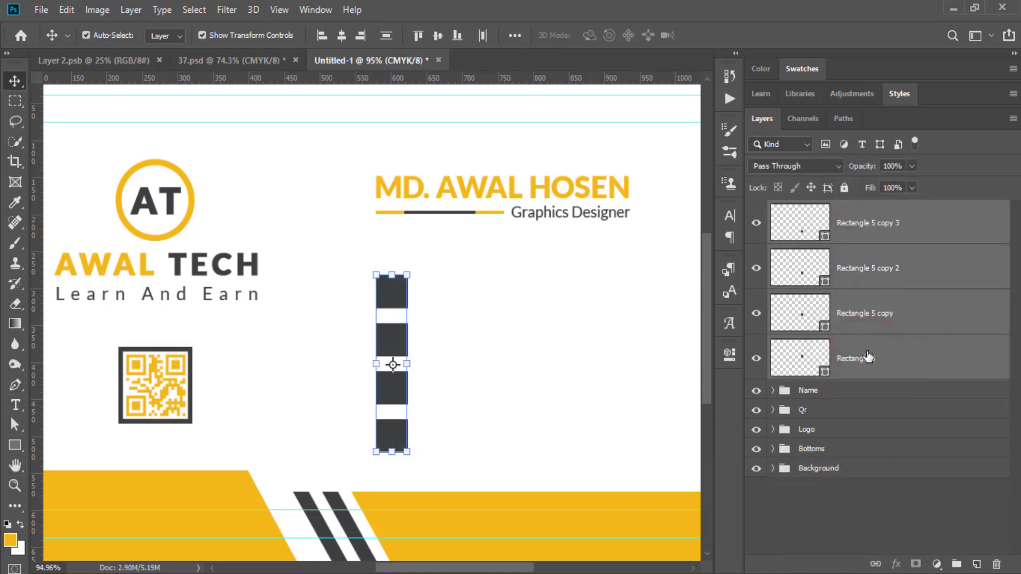
key("ctrl+g")
double_click(819, 211)
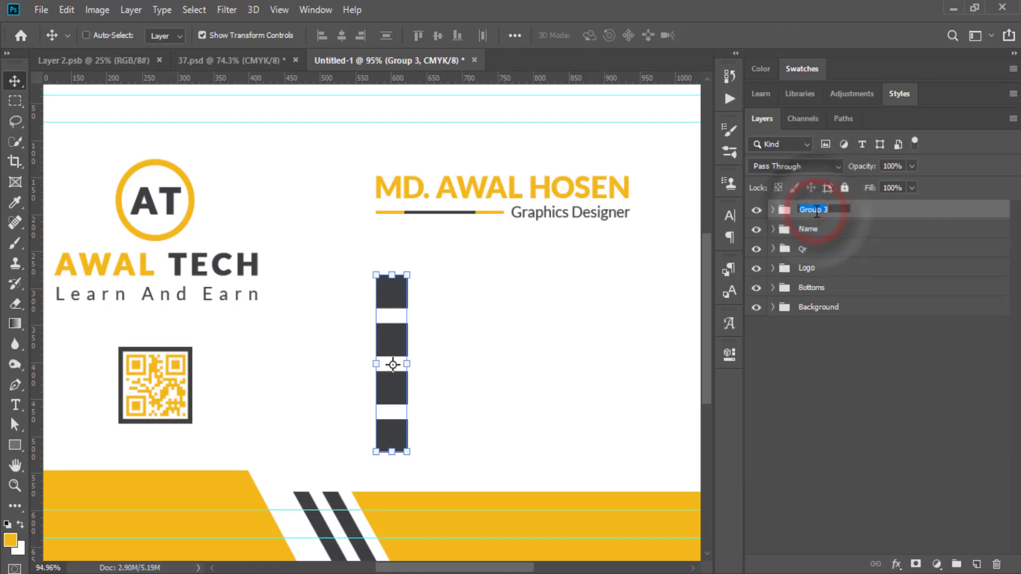
type("Sg")
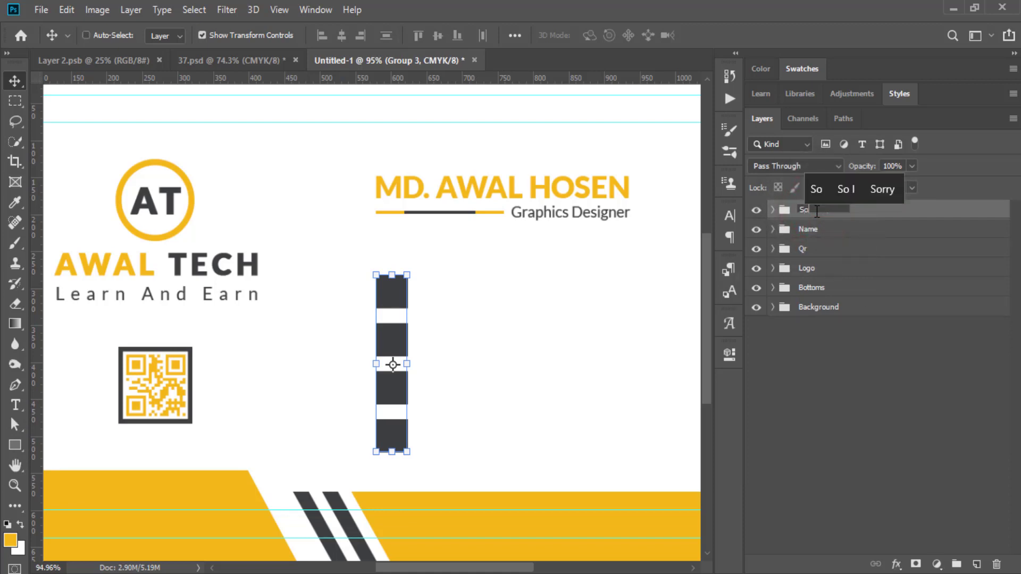
type("ape")
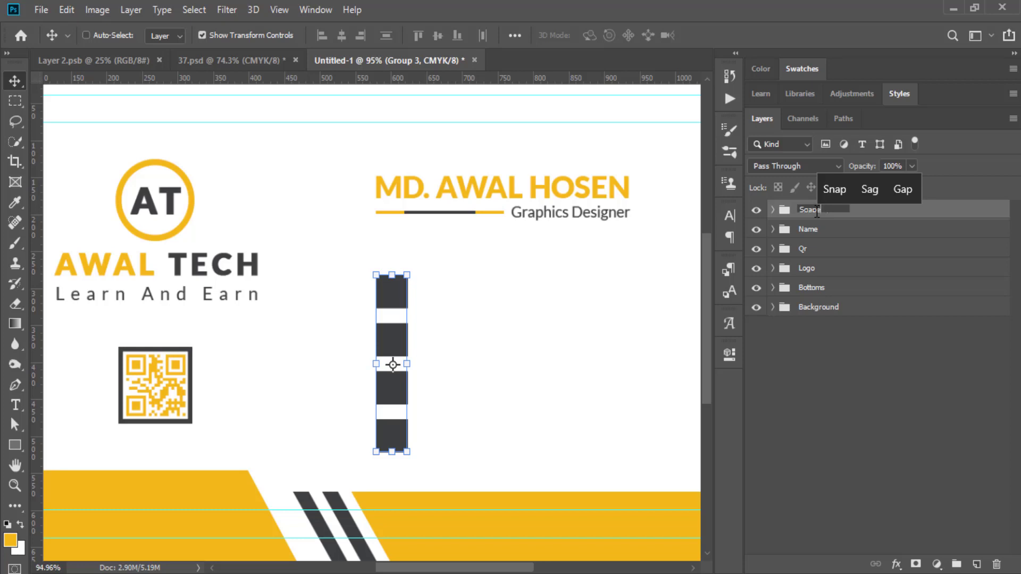
type(" 01")
key("Return")
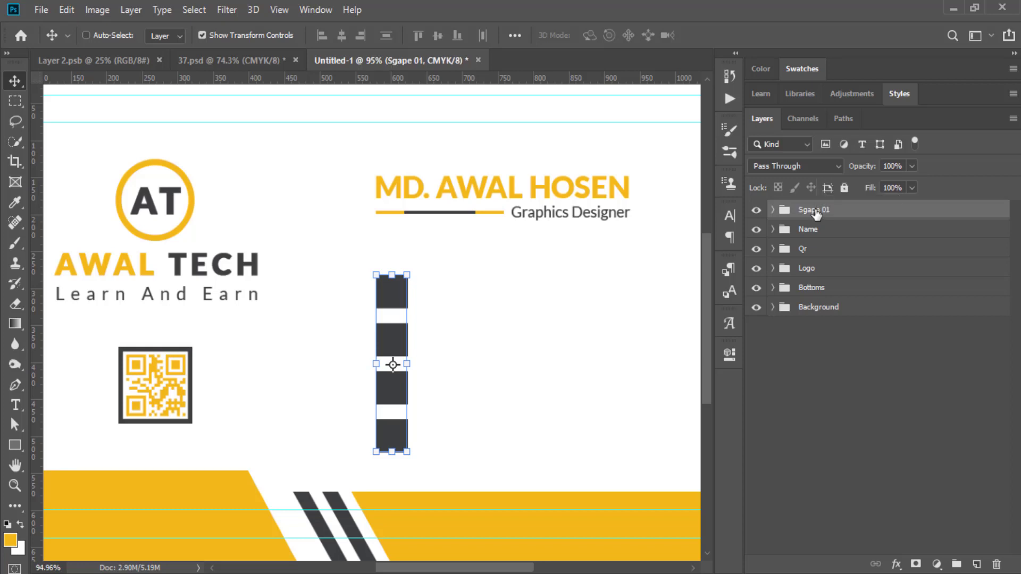
left_click(828, 416)
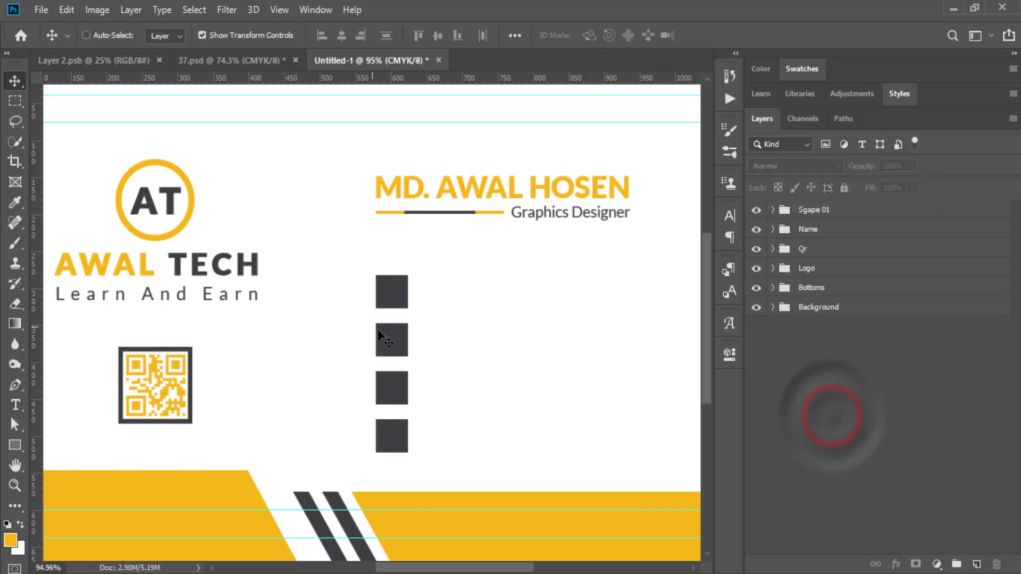
Draw a 550 by 3 px yellow line rectangle on the card.
left_click(18, 448)
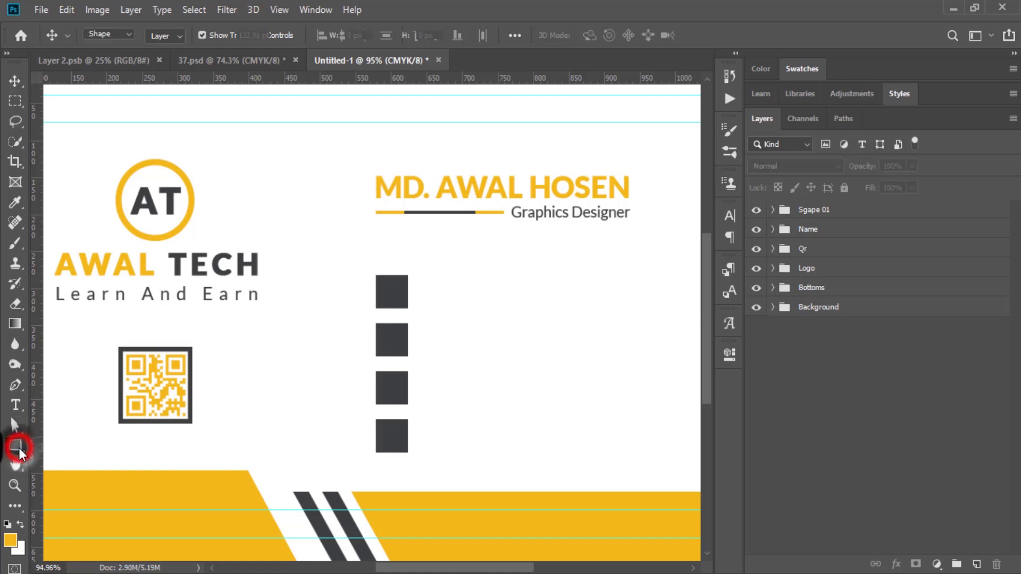
left_click(351, 306)
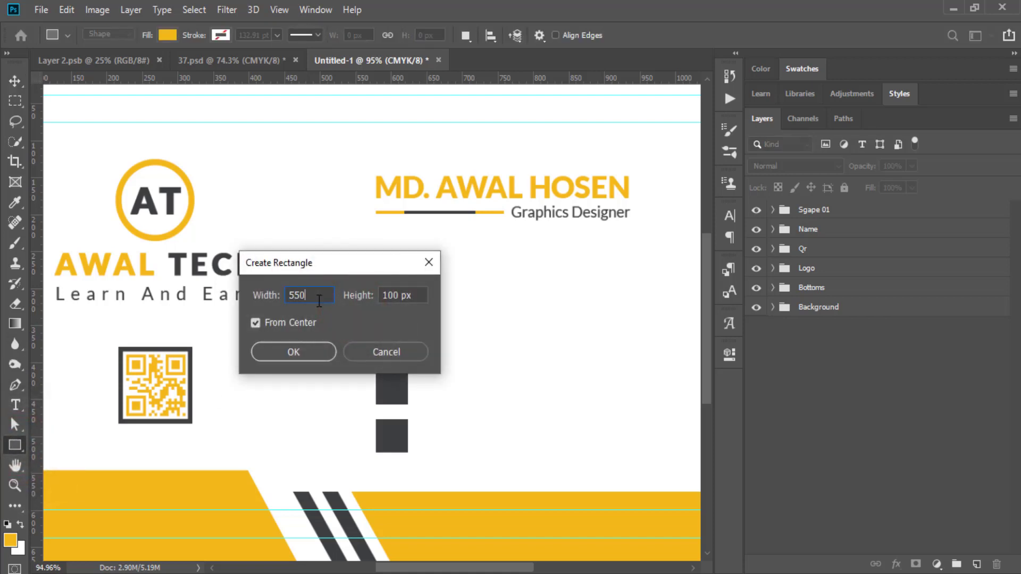
key("Tab")
key("Return")
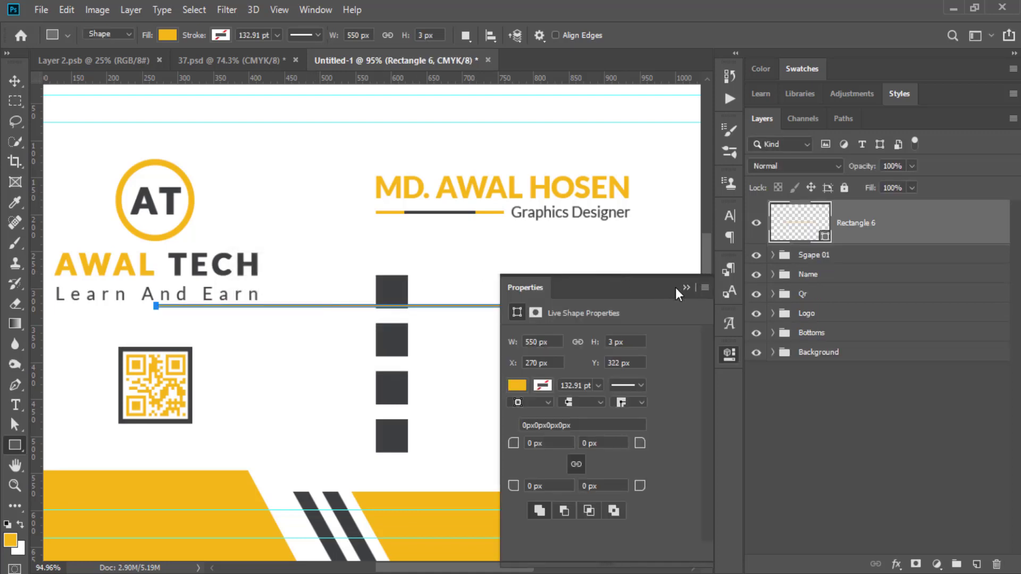
left_click(686, 288)
Move the yellow line under the first dark square and Alt-drag copies under the remaining squares.
left_click(15, 81)
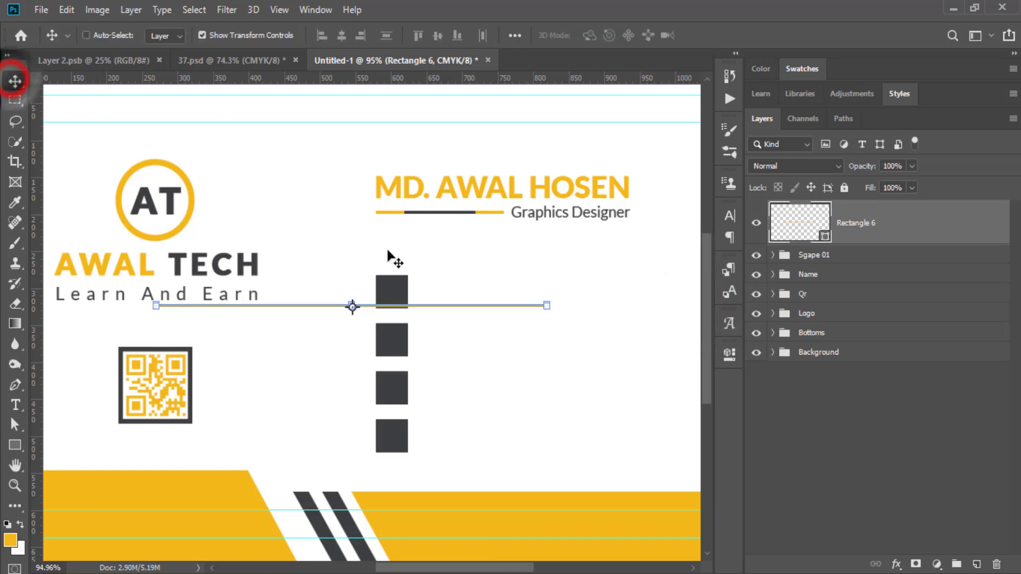
left_click(15, 486)
left_click(297, 333)
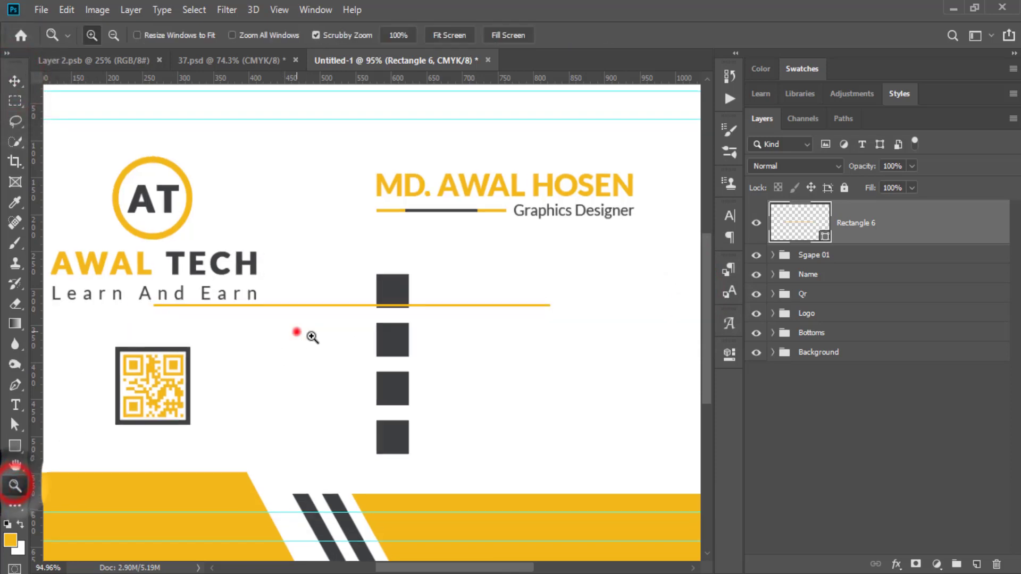
left_click(15, 81)
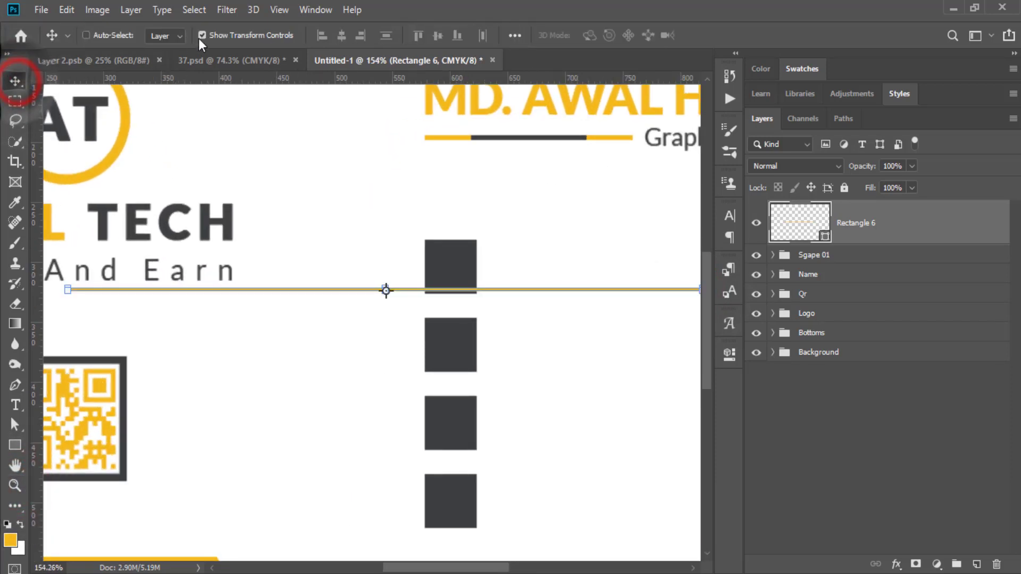
left_click(204, 35)
left_click_drag(195, 290, 525, 472)
left_click_drag(524, 468, 511, 375)
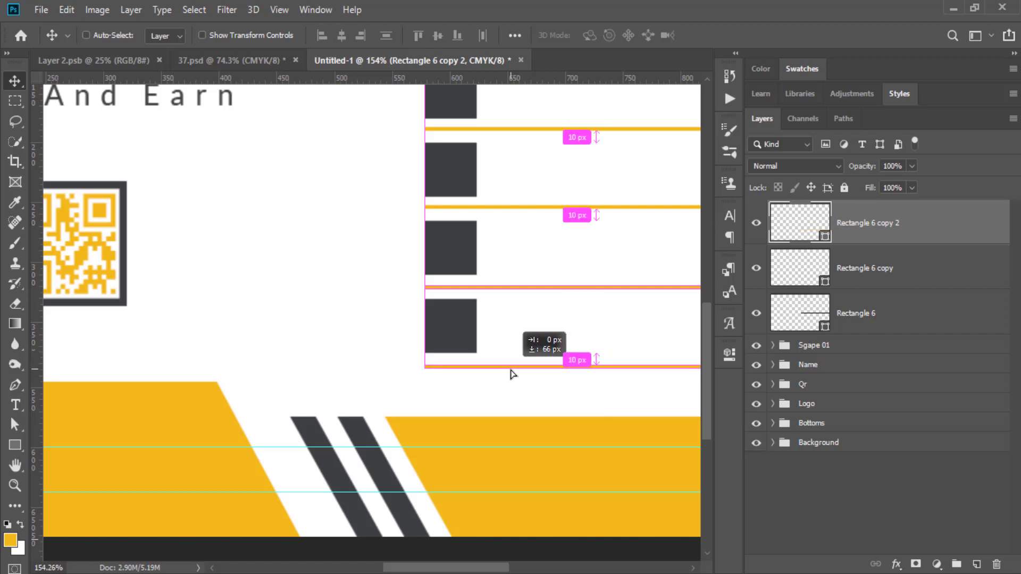
left_click_drag(511, 375, 515, 381)
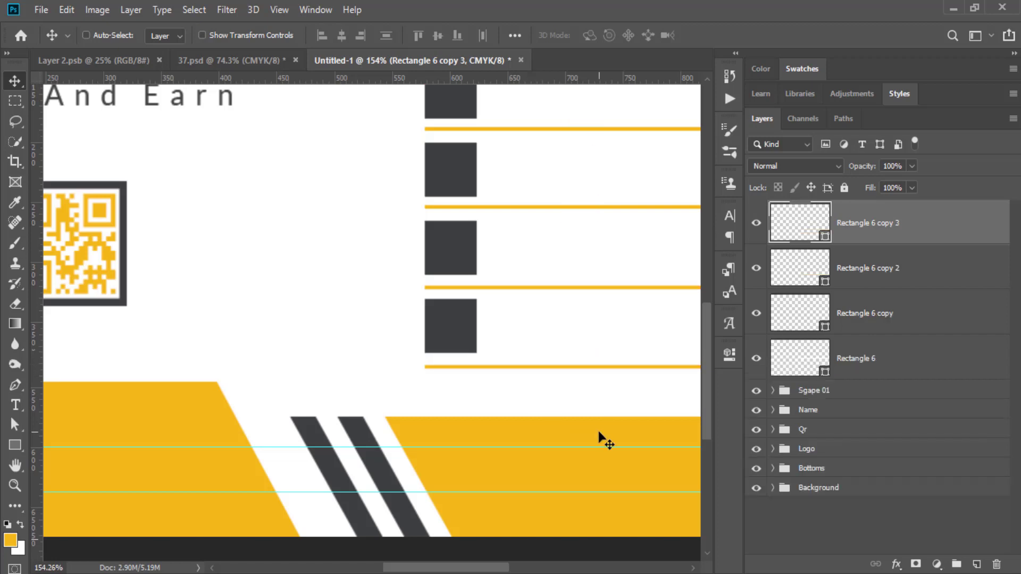
key("ctrl+0")
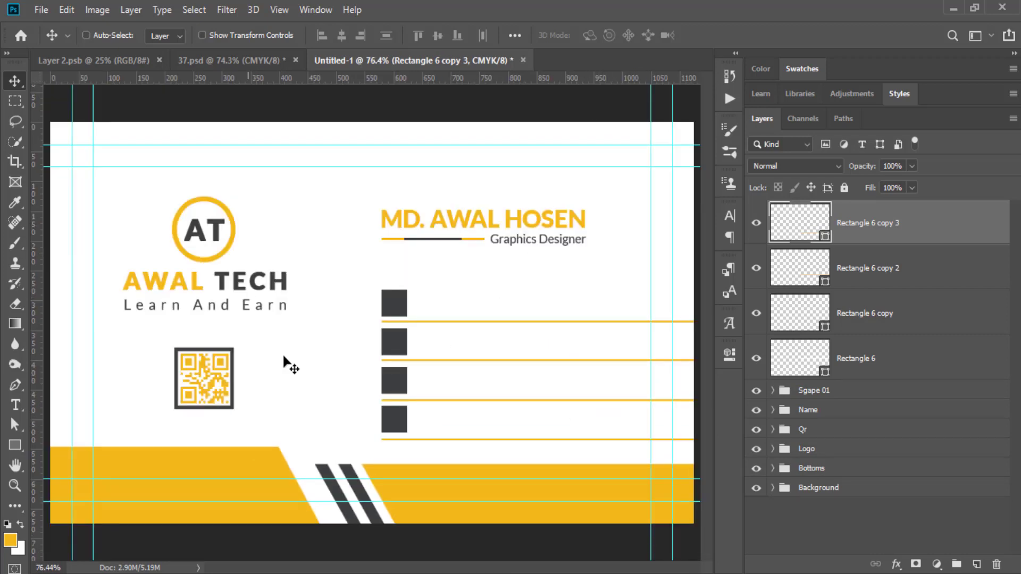
Group Rectangle 6 and its three copies as 'Line', then bring up File Explorer.
left_click(857, 360)
left_click(853, 226, "shift")
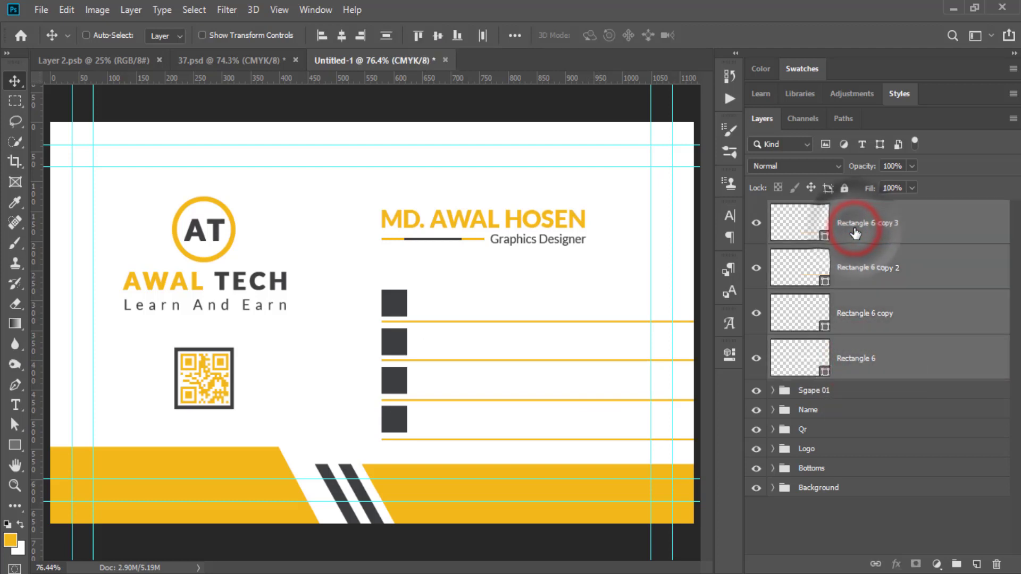
key("ctrl")
key("ctrl+g")
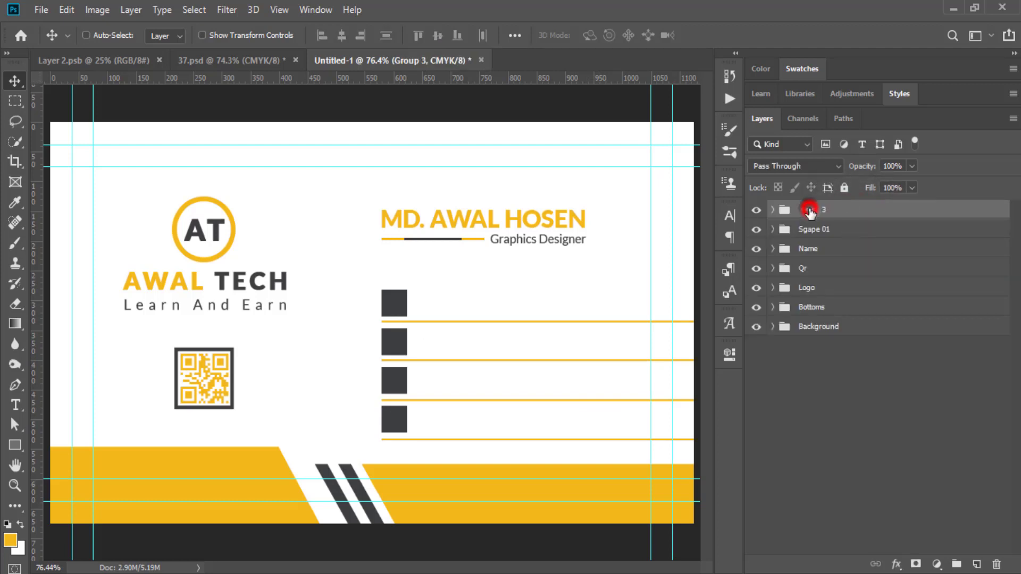
double_click(810, 210)
type("Li")
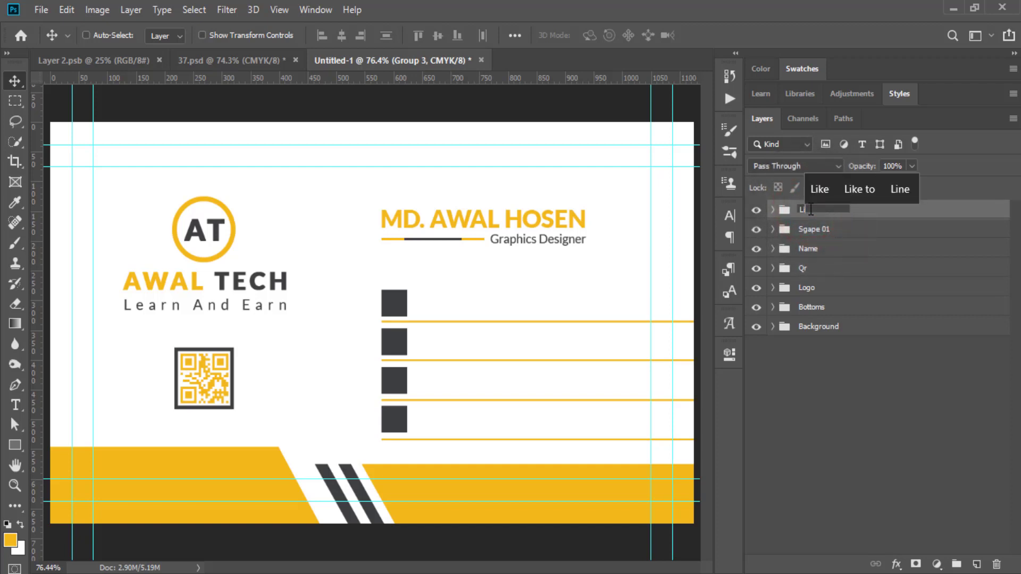
type("ne")
key("Return")
left_click(873, 385)
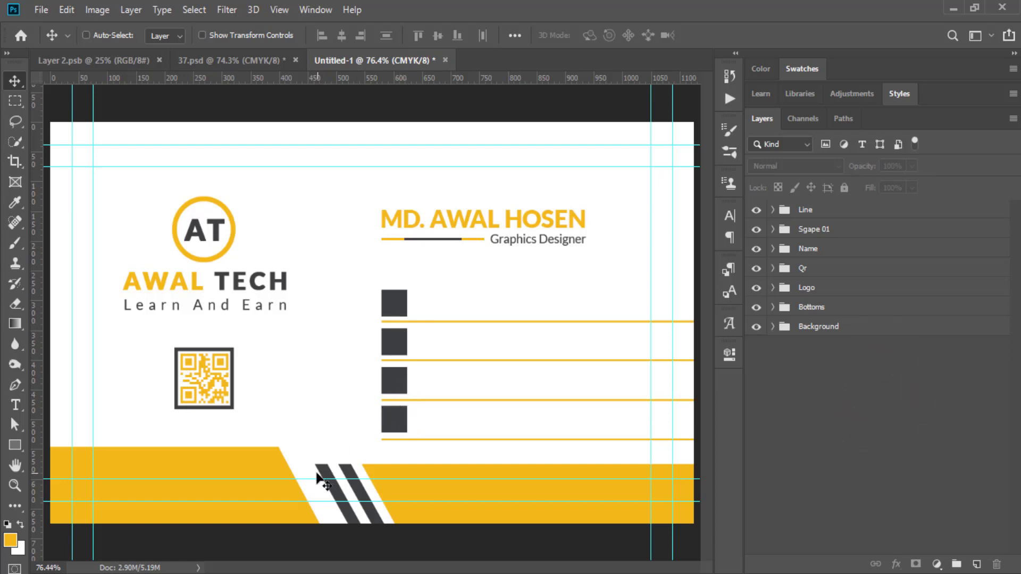
left_click(379, 569)
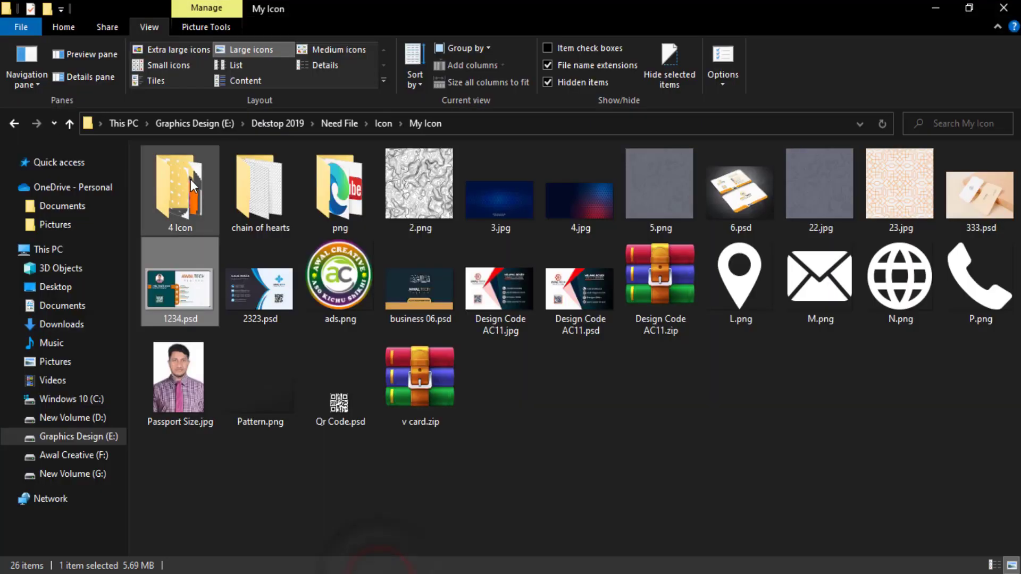
Drag the four PSD icon files from the 4 Icon folder onto the Photoshop card.
left_click(191, 179)
double_click(204, 149)
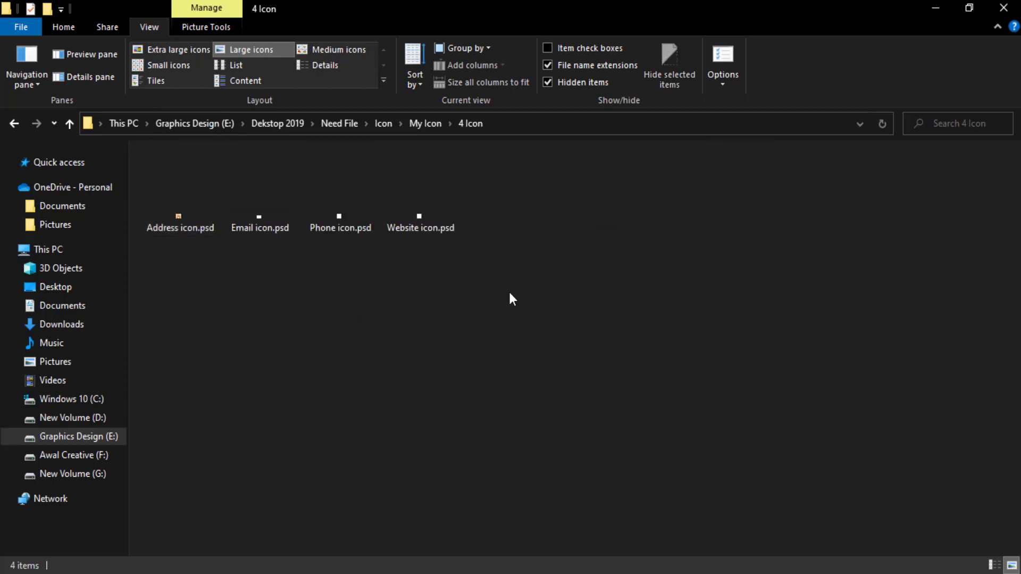
left_click_drag(147, 273, 281, 229)
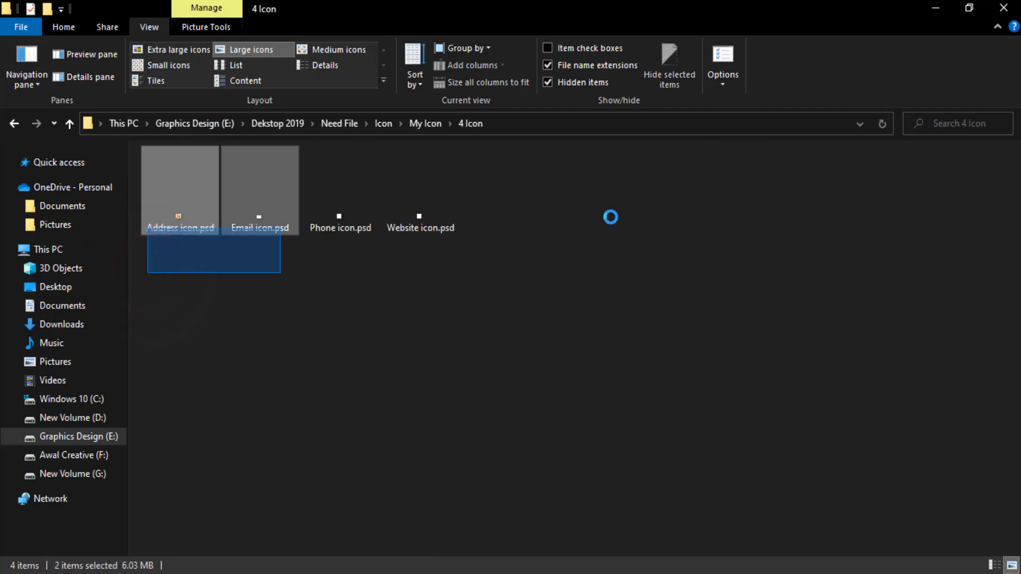
left_click_drag(611, 217, 609, 217)
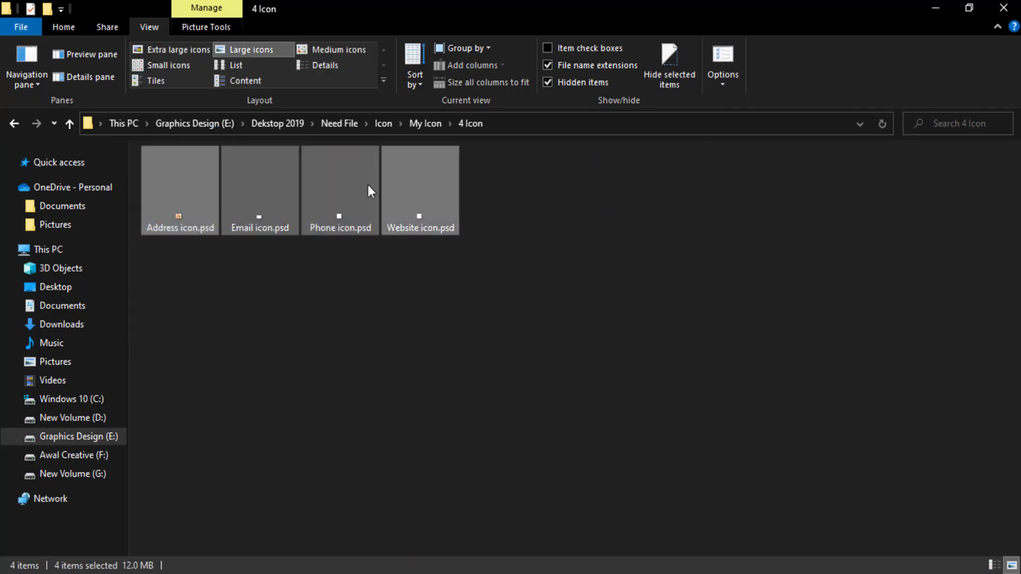
left_click_drag(415, 192, 331, 254)
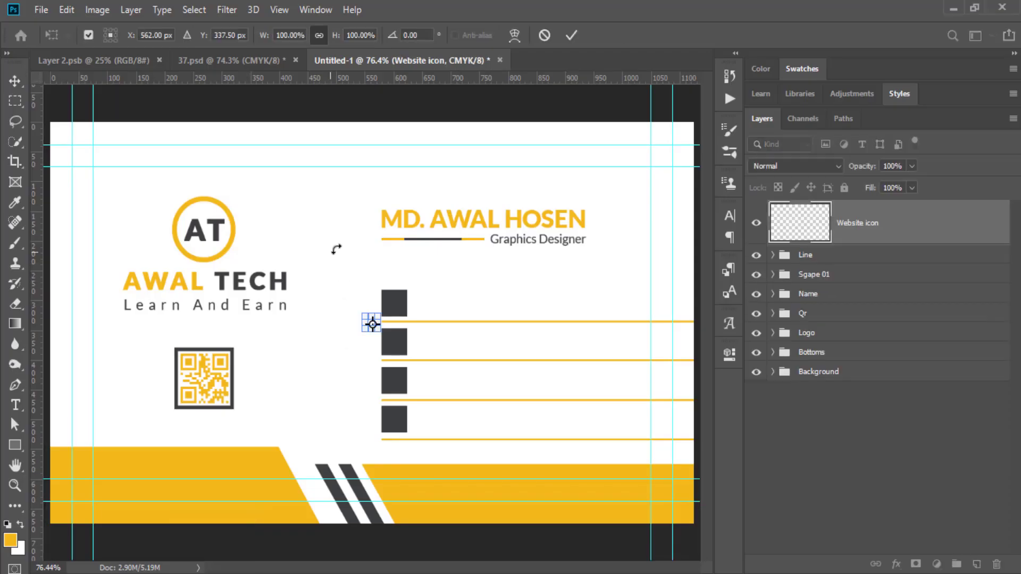
Commit the four placed icons and centre the phone icon on the first square inside Sgape 01.
left_click(571, 35)
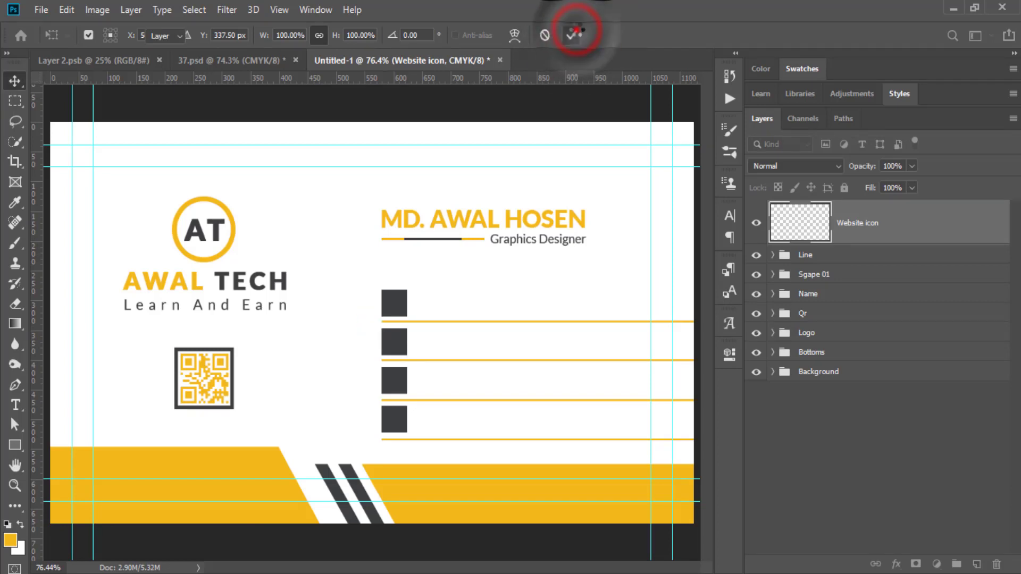
left_click(573, 35)
left_click(573, 35)
left_click(573, 35)
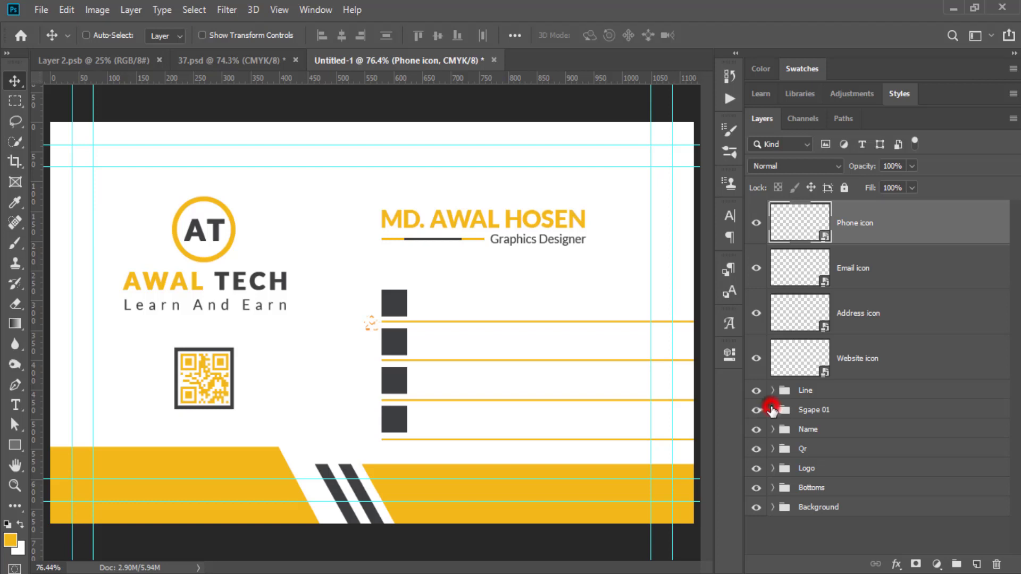
left_click(771, 411)
scroll(883, 404, "down", 3)
scroll(878, 367, "up", 3)
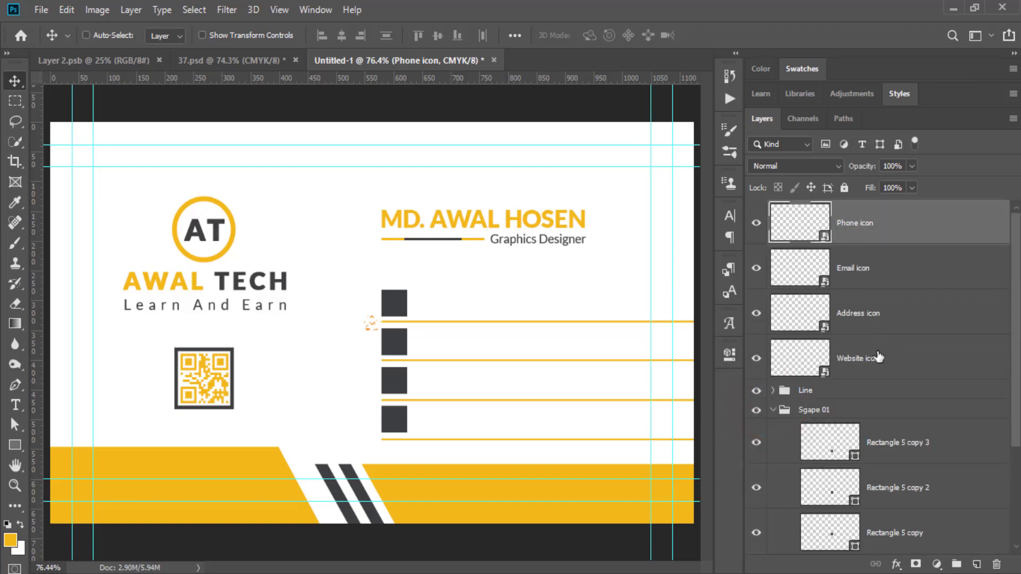
left_click_drag(848, 226, 918, 404)
left_click_drag(870, 347, 871, 393)
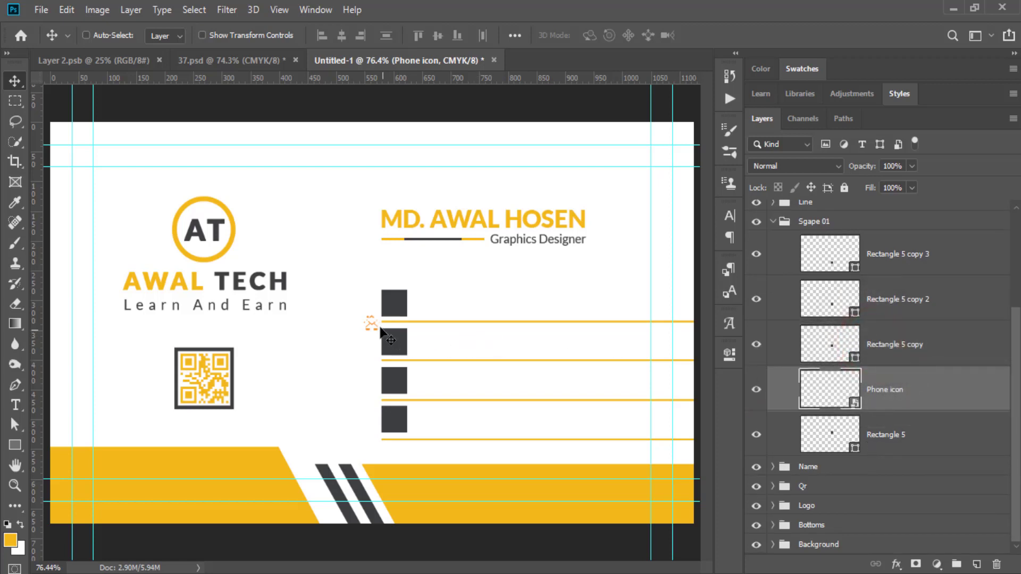
left_click_drag(372, 323, 398, 299)
left_click(885, 435, "shift")
left_click(438, 36)
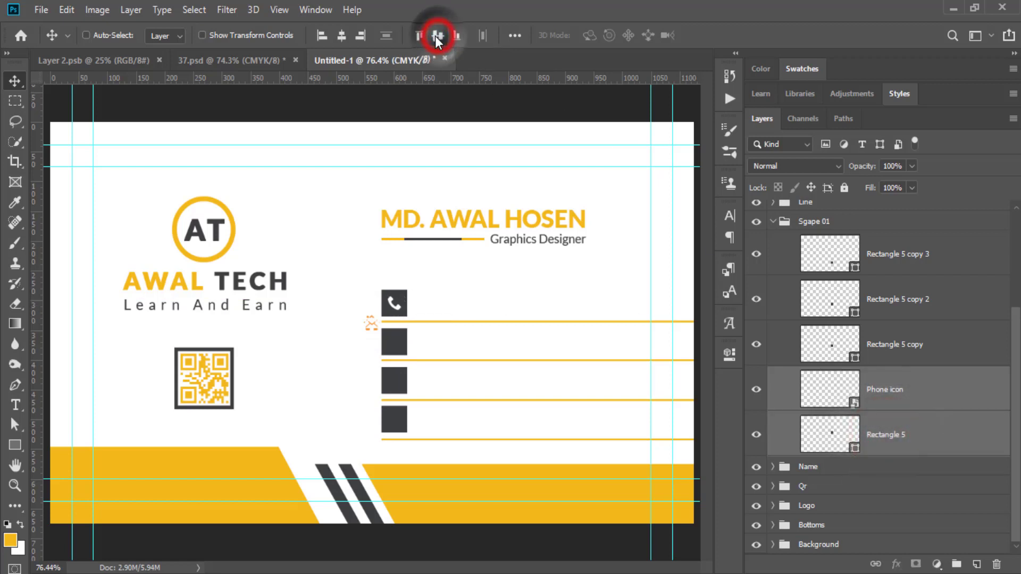
left_click(342, 35)
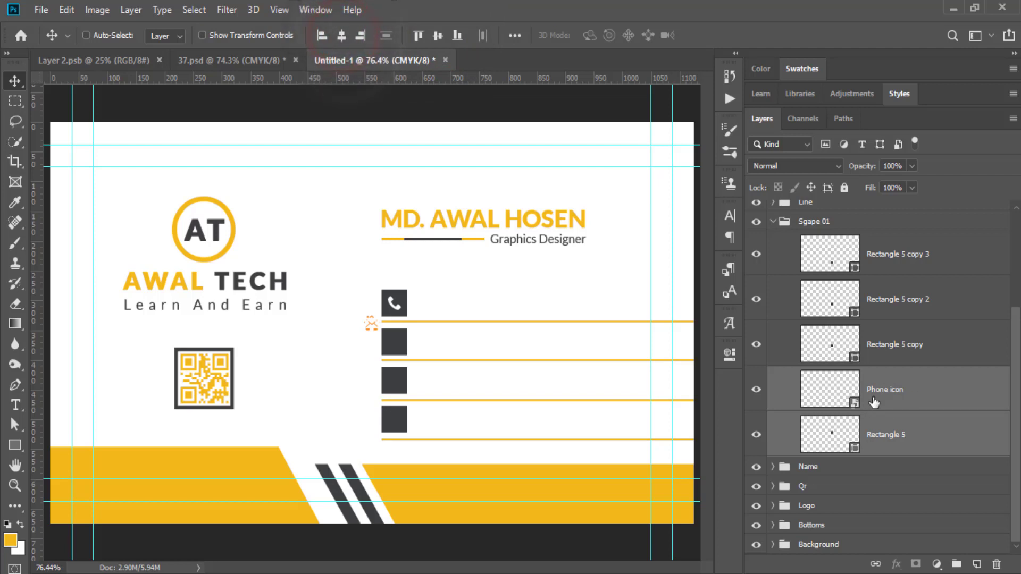
Move the Email icon into Sgape 01 and centre the envelope on the second square.
scroll(892, 368, "up", 3)
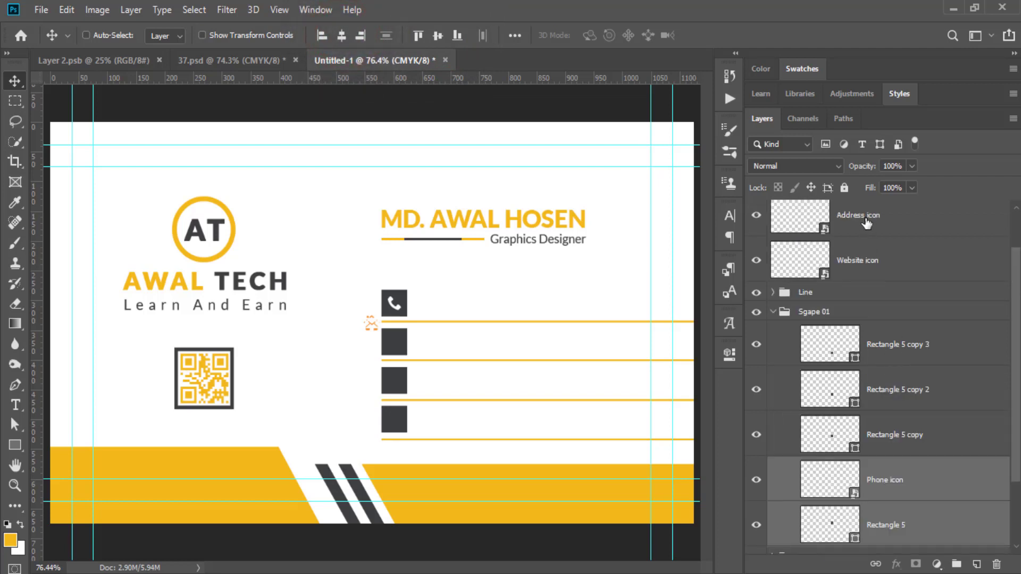
scroll(867, 223, "up", 1)
scroll(862, 235, "up", 1)
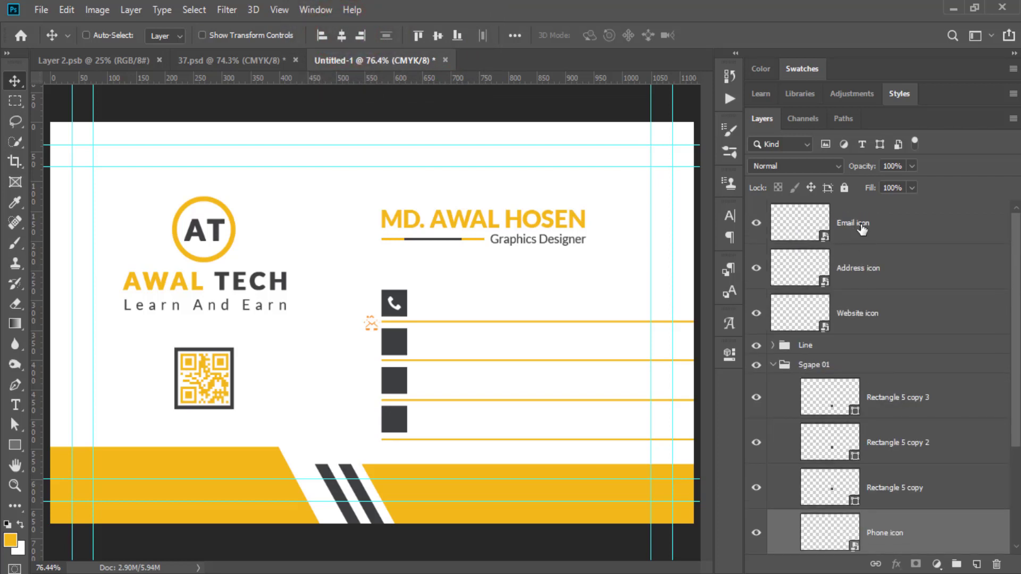
left_click(862, 222)
left_click_drag(872, 225, 897, 403)
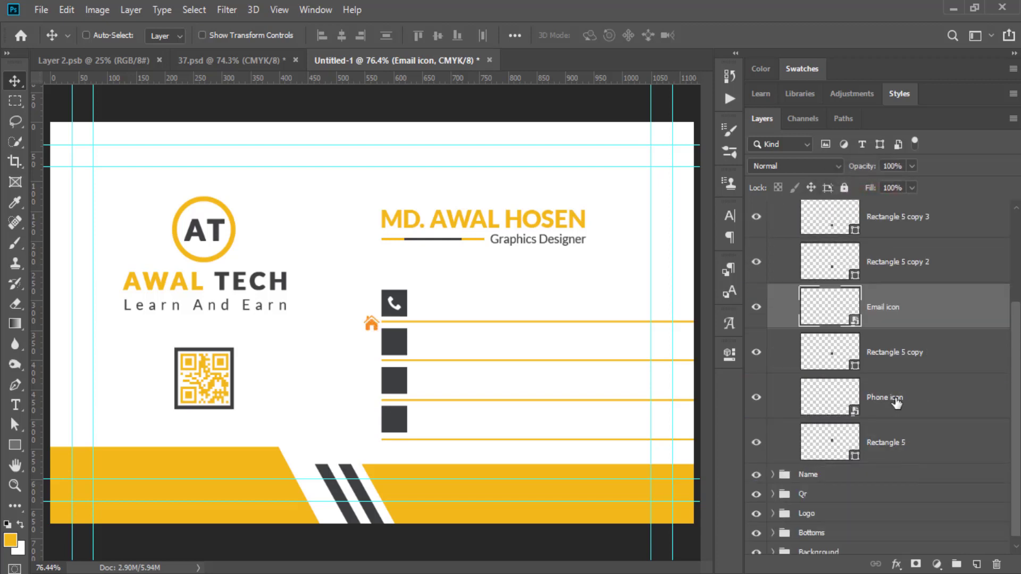
left_click(888, 353)
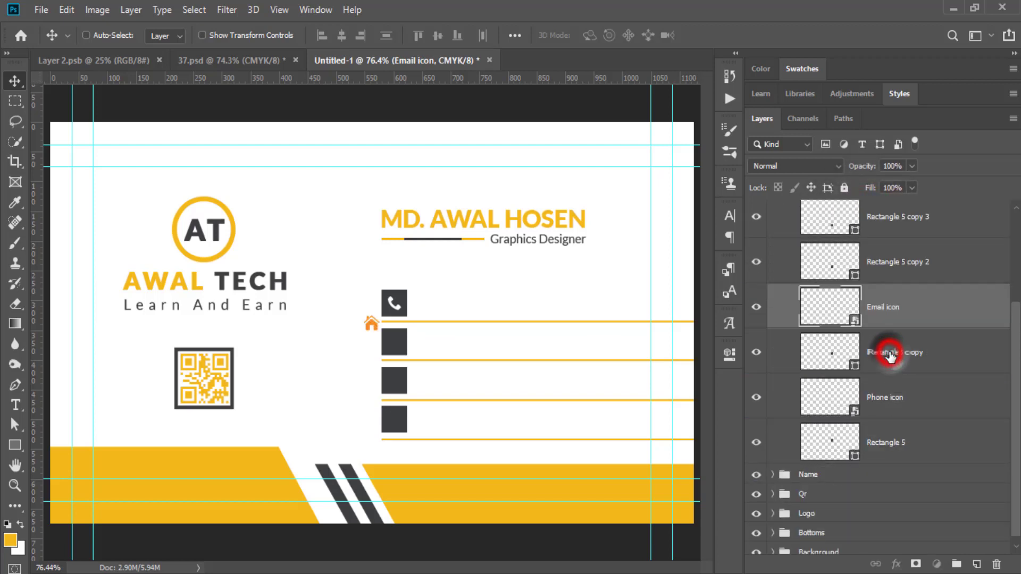
left_click(885, 305)
left_click_drag(372, 322, 394, 343)
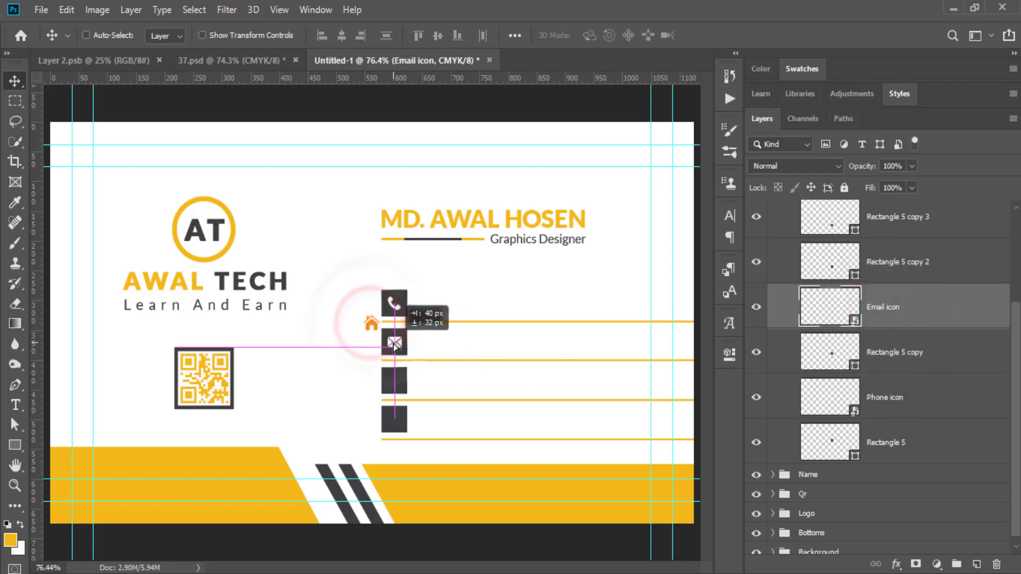
left_click(883, 358, "ctrl")
left_click(337, 36)
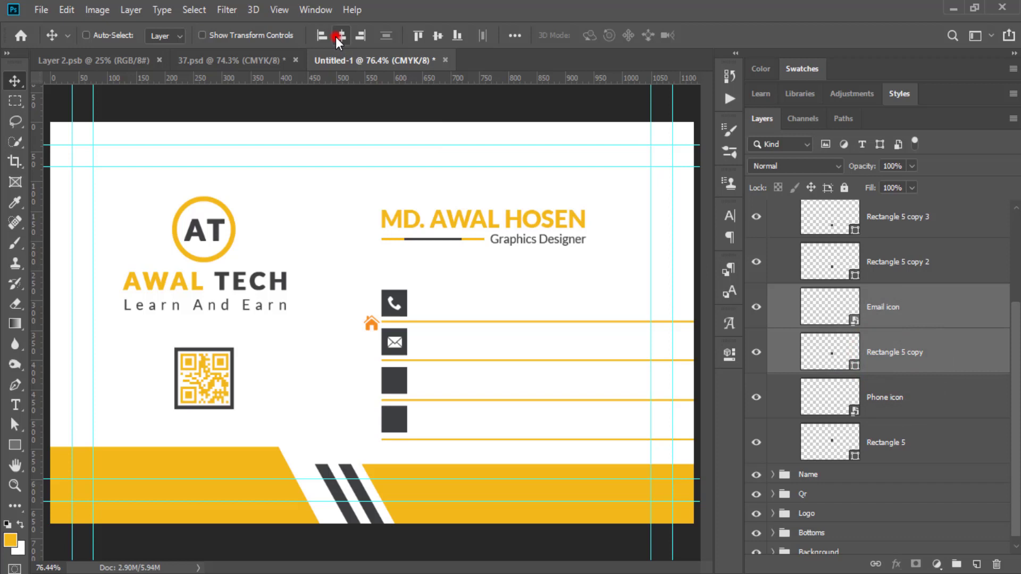
left_click(440, 37)
Place the Address icon layer above Rectangle 5 copy 2 and move the house onto the third square.
scroll(880, 266, "up", 2)
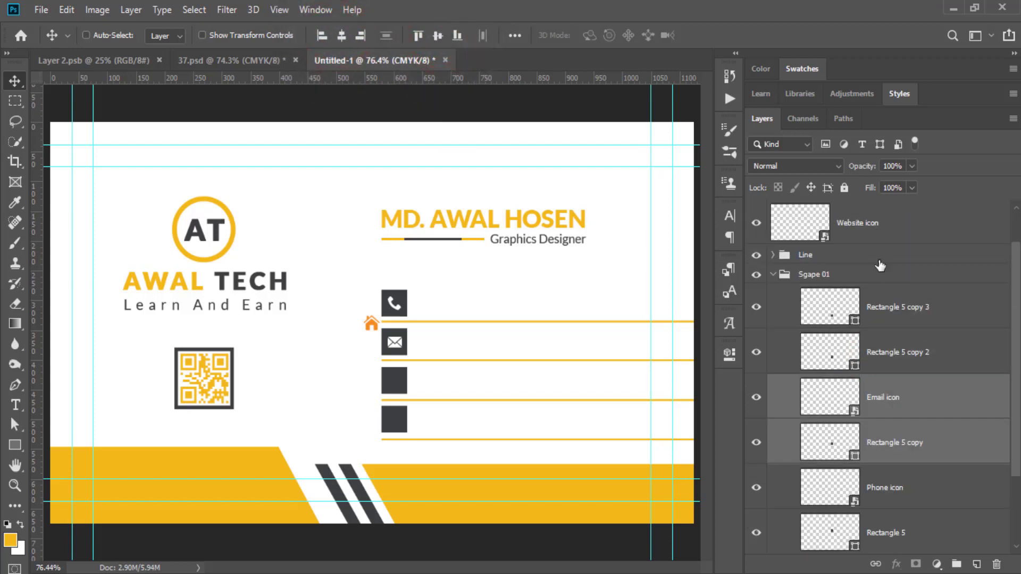
scroll(881, 265, "up", 1)
left_click_drag(860, 229, 890, 375)
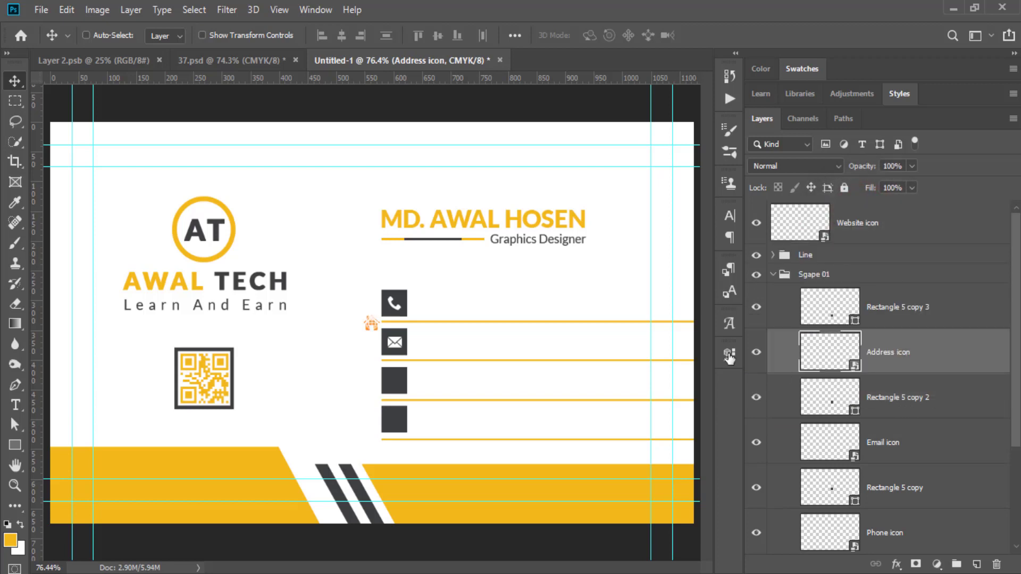
left_click_drag(372, 324, 397, 378)
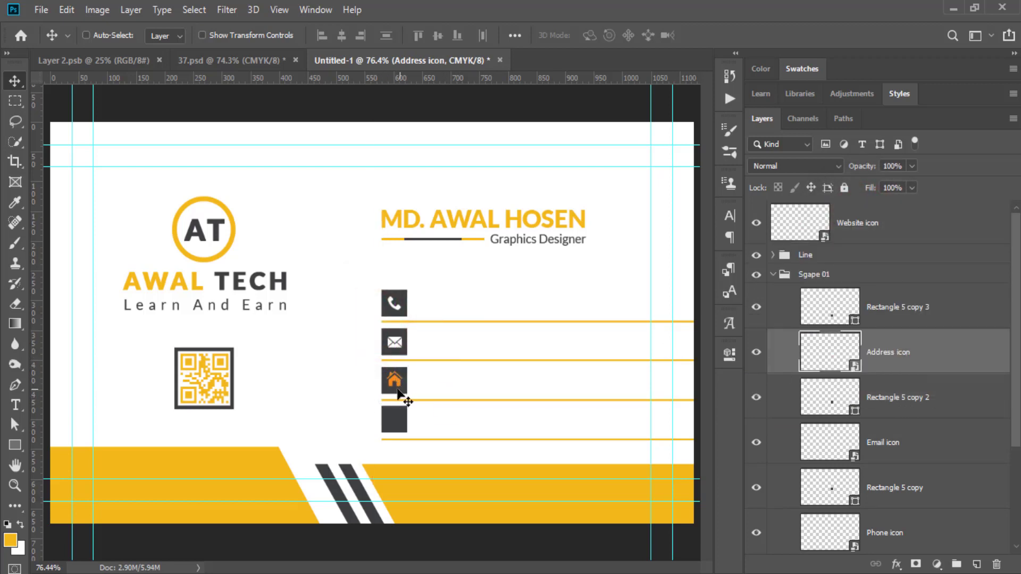
Give the Address house icon a white Color Overlay.
right_click(895, 362)
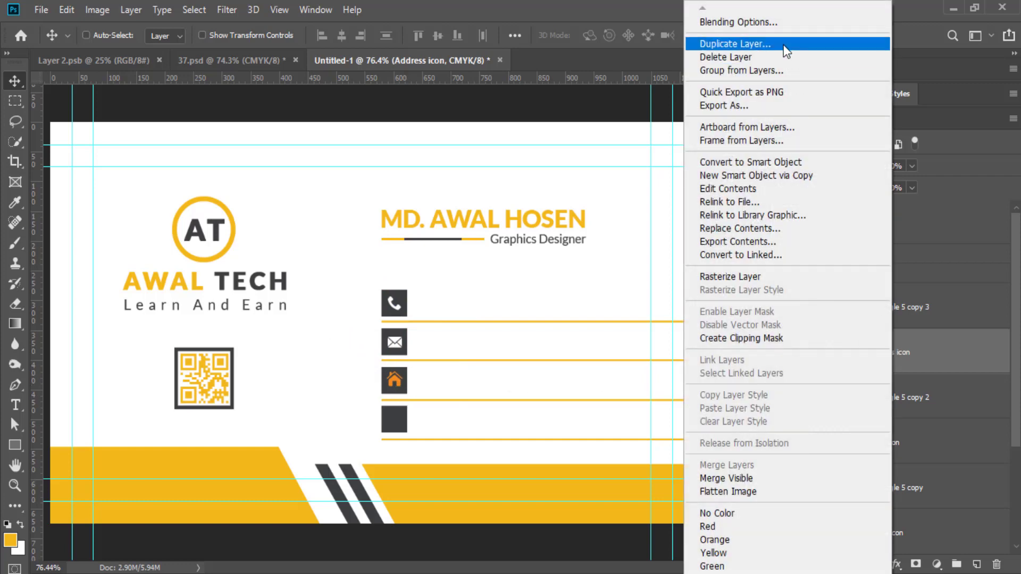
left_click(752, 24)
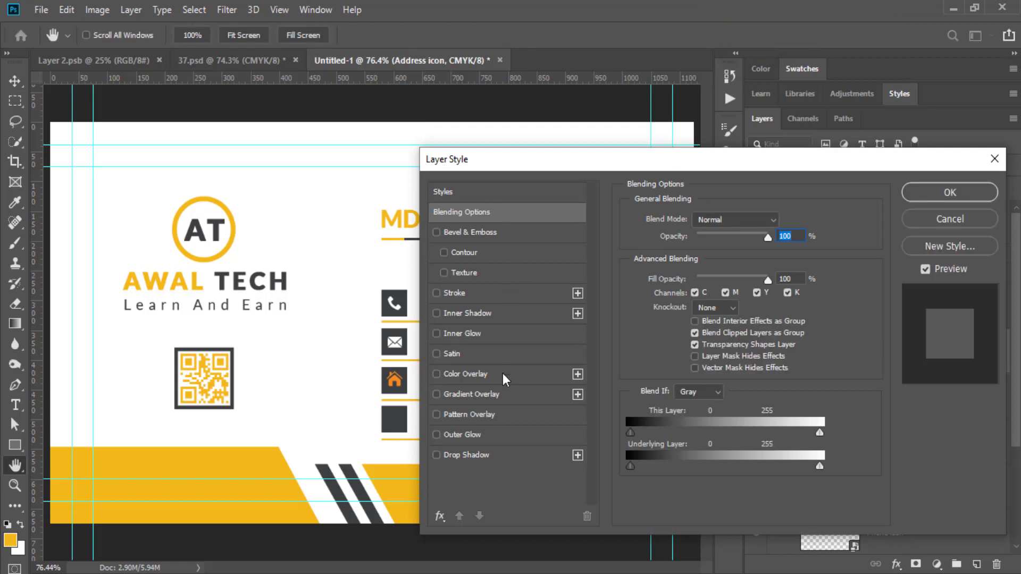
left_click(474, 372)
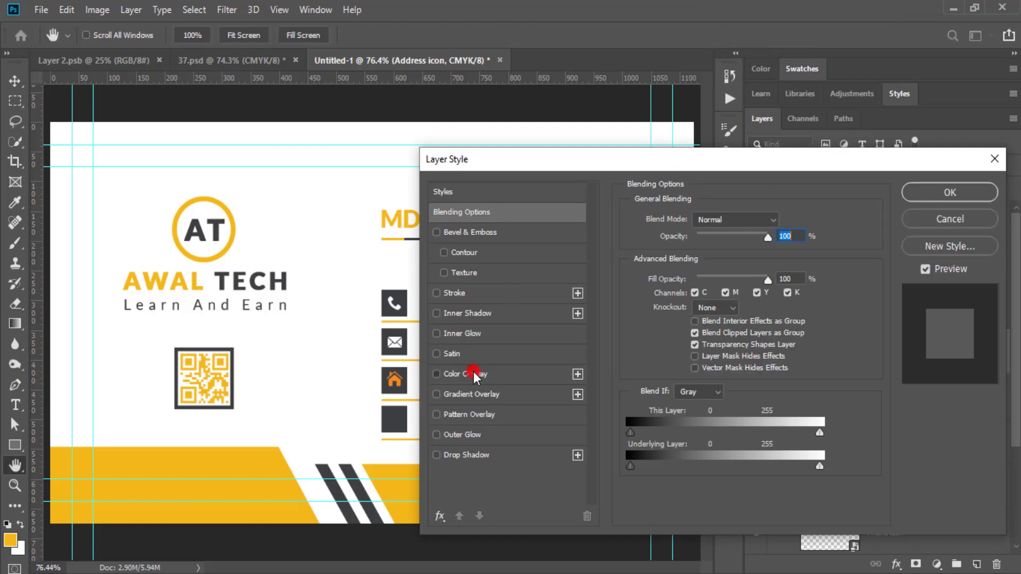
left_click(937, 193)
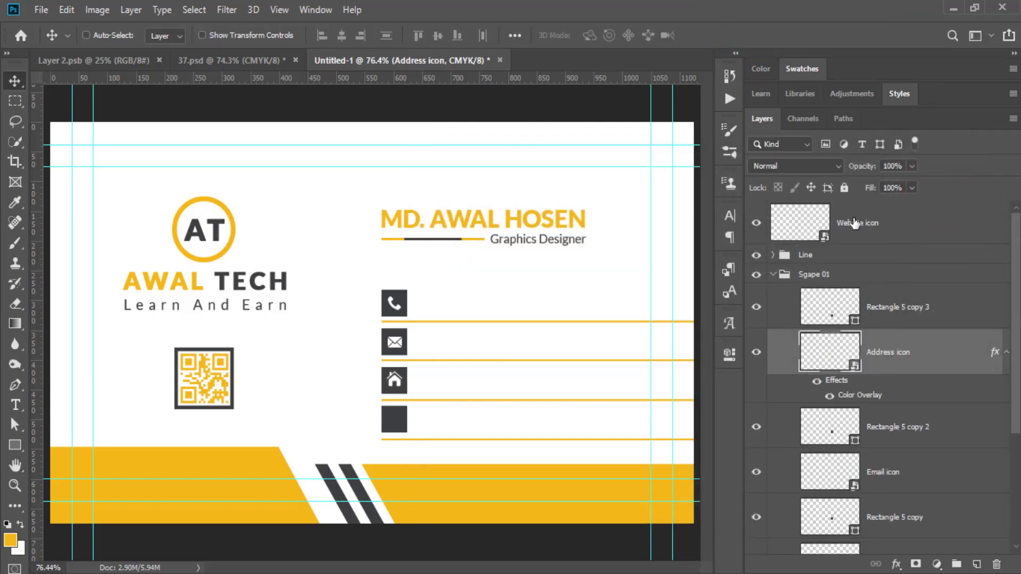
Move the Website globe icon into Sgape 01 and centre it in the fourth square.
left_click_drag(853, 218, 851, 284)
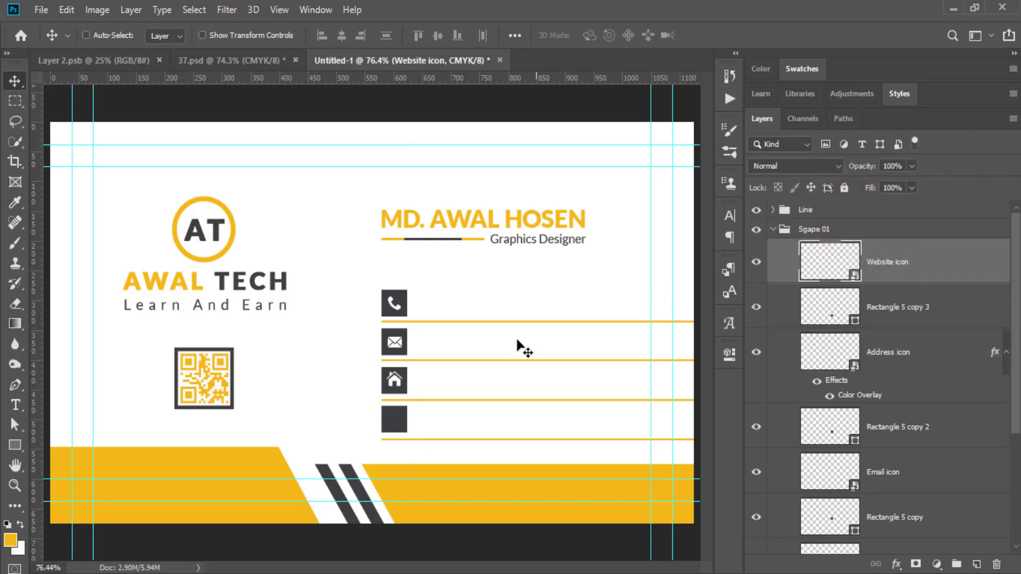
left_click_drag(359, 344, 386, 448)
left_click(894, 316, "shift")
left_click(438, 36)
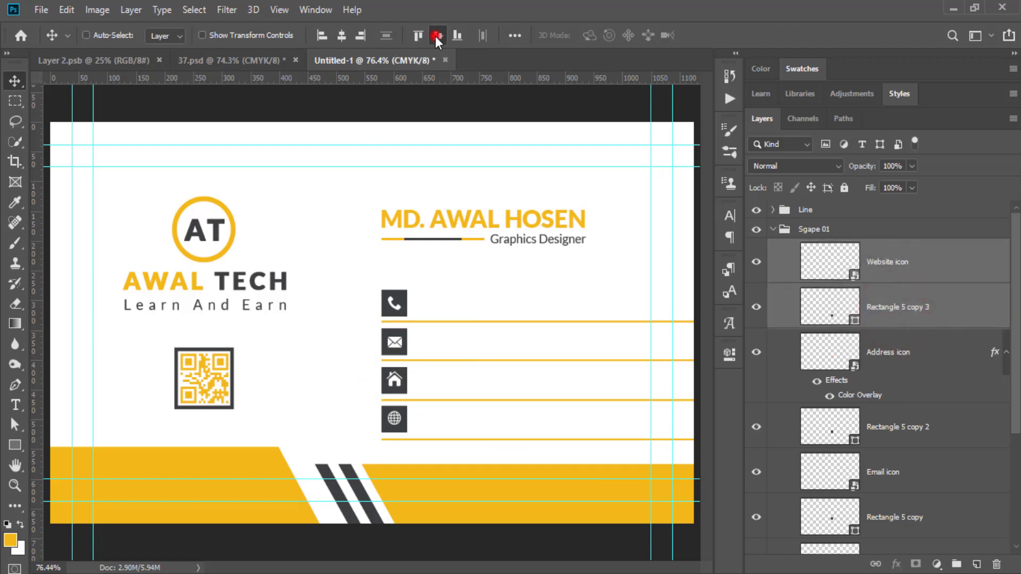
left_click(343, 34)
left_click(774, 231)
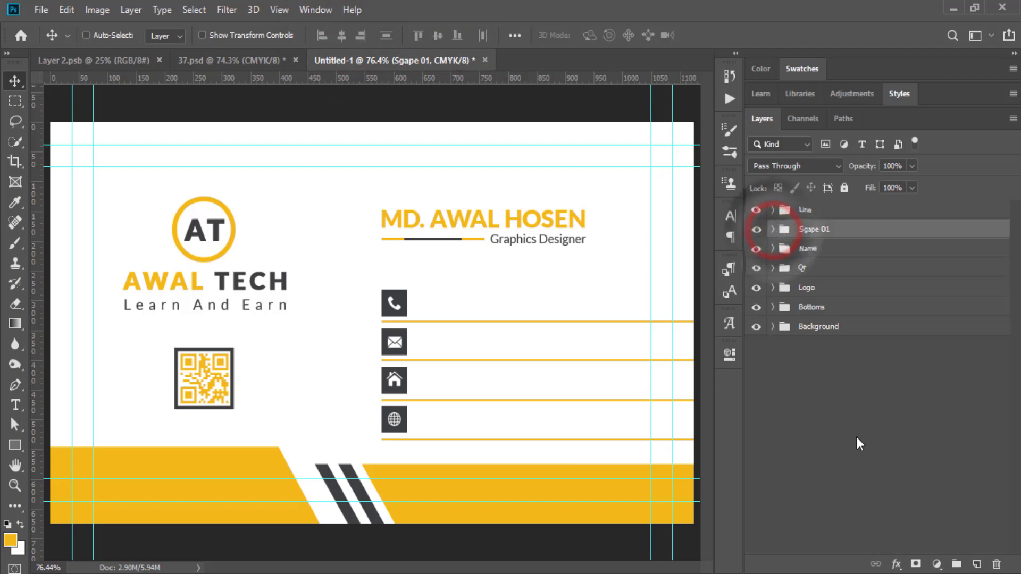
left_click(856, 417)
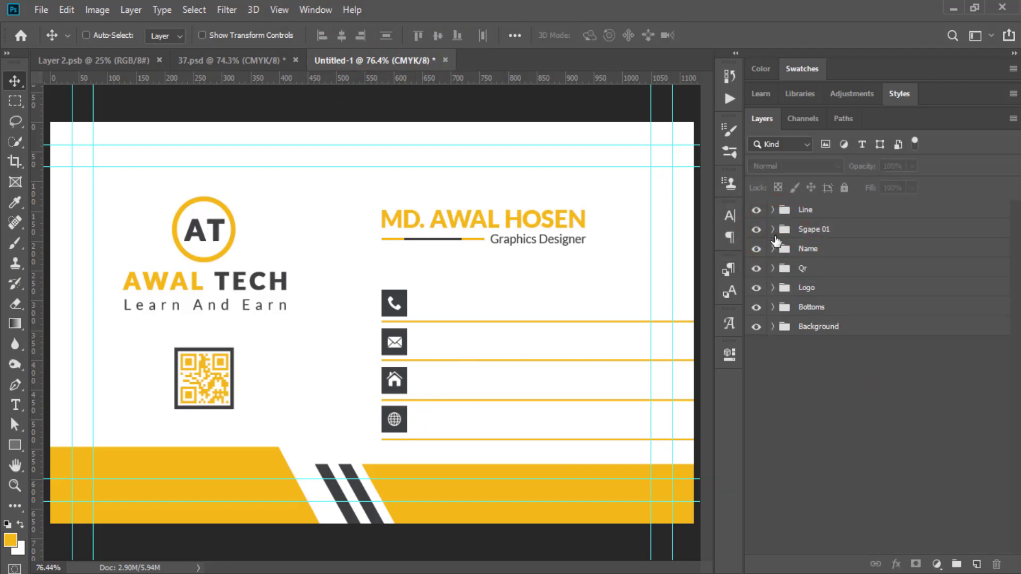
left_click(773, 231)
Recolour the phone square (Rectangle 5) to the banner's yellow #f3b81a.
scroll(904, 487, "down", 3)
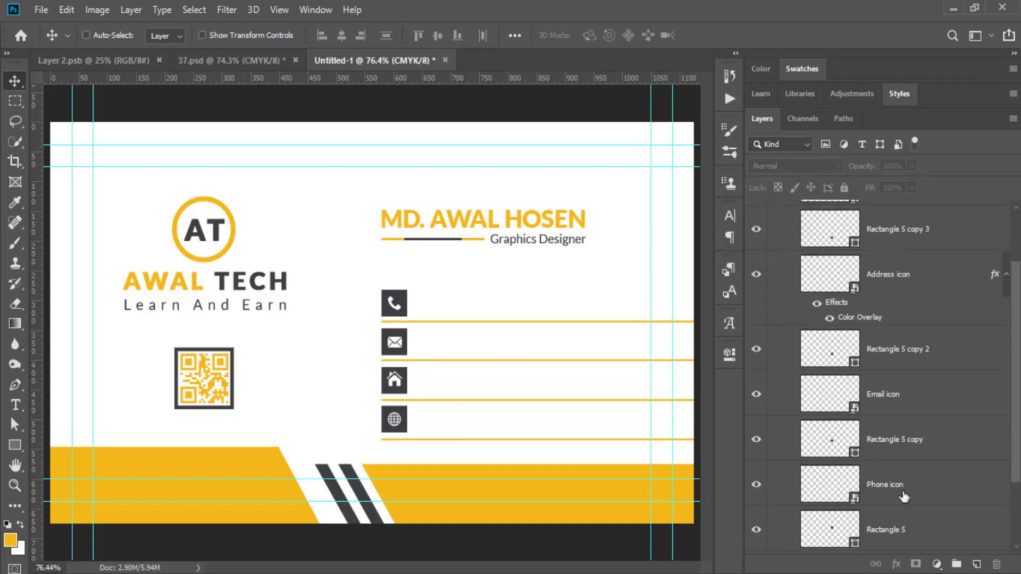
double_click(855, 505)
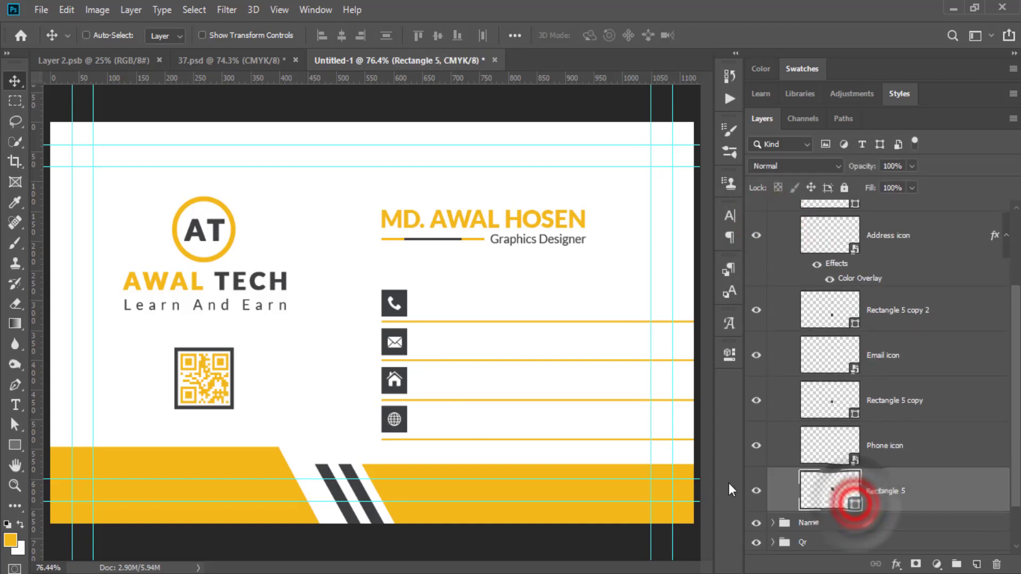
left_click(527, 491)
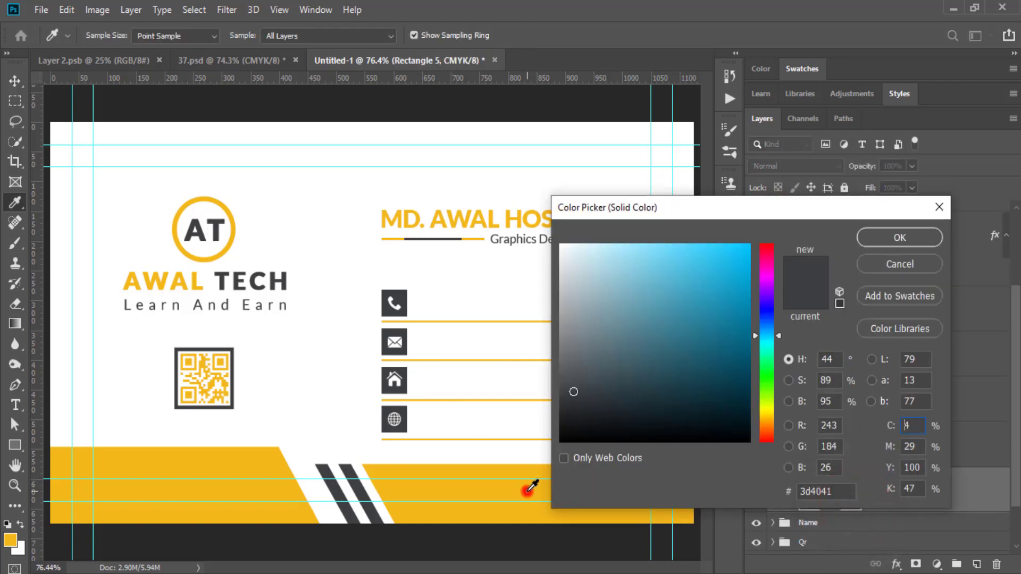
left_click(881, 234)
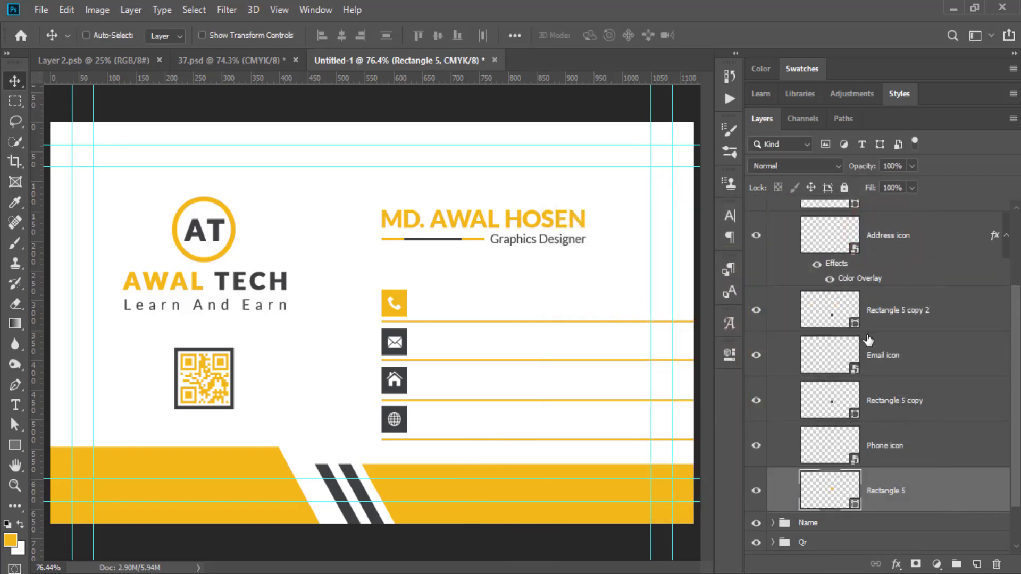
Recolour the house square (Rectangle 5 copy 2) to the same yellow #f3b81a.
left_click(863, 326)
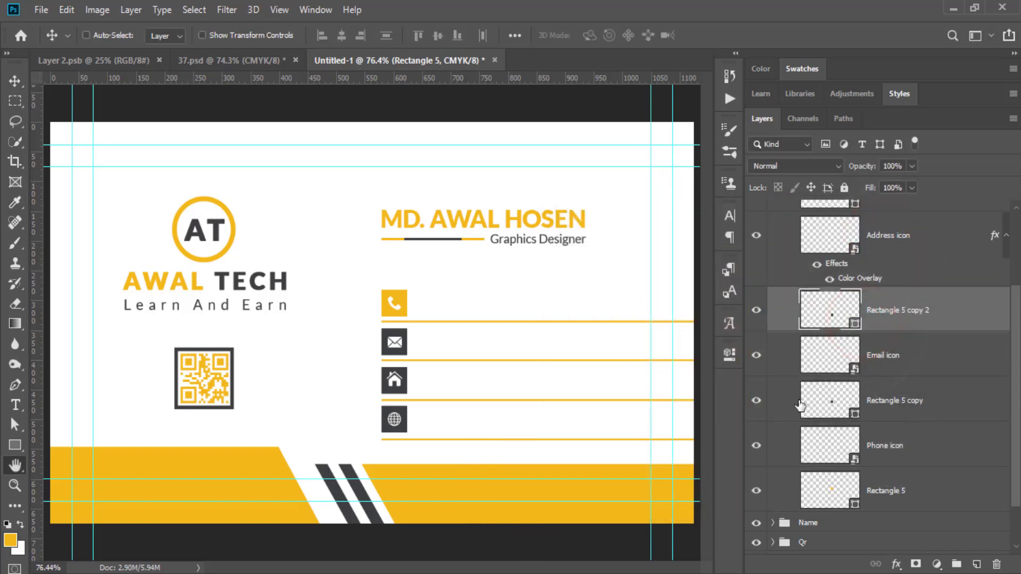
double_click(865, 324)
left_click(995, 158)
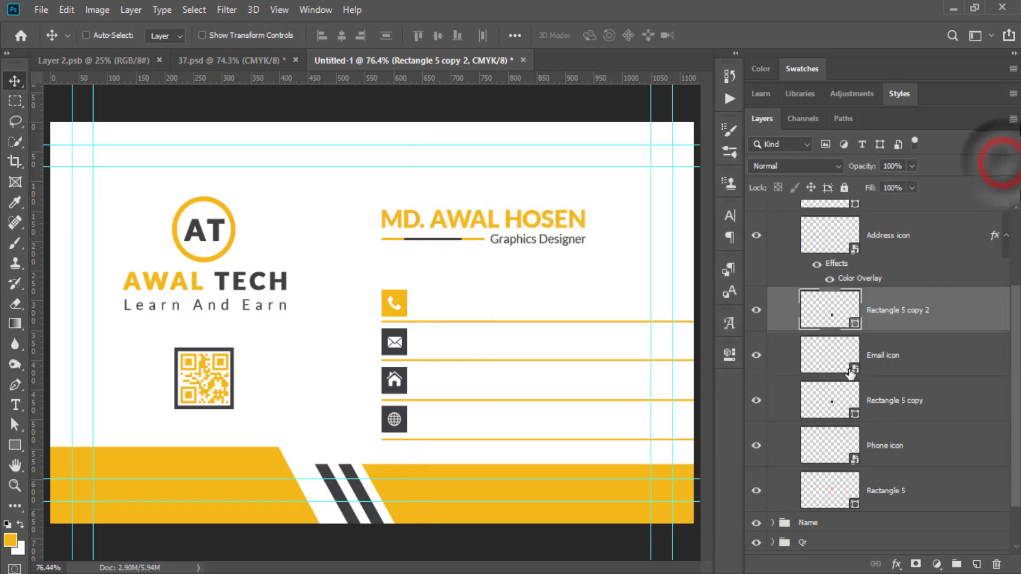
left_click(857, 324)
double_click(857, 325)
left_click(453, 488)
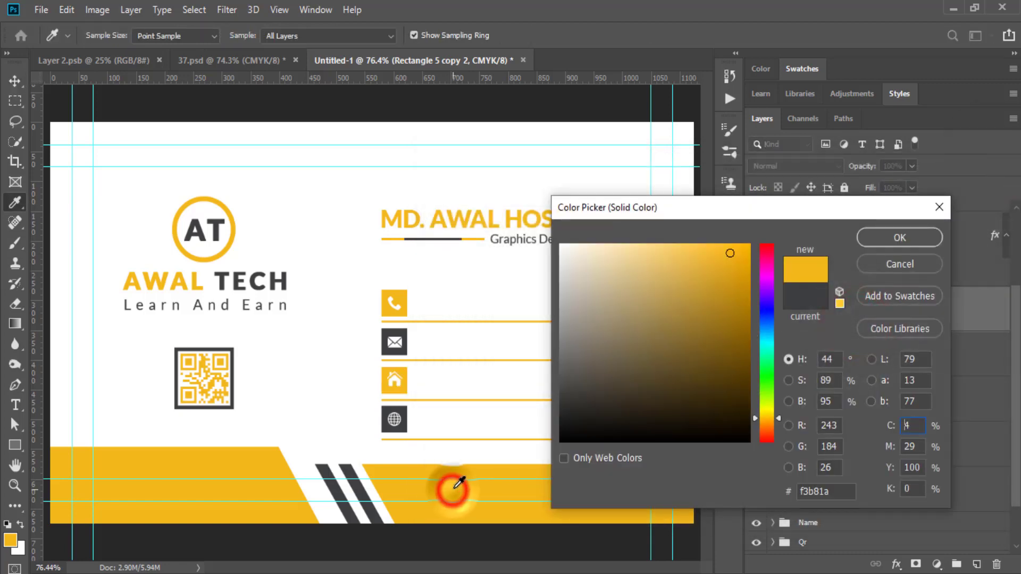
left_click(902, 235)
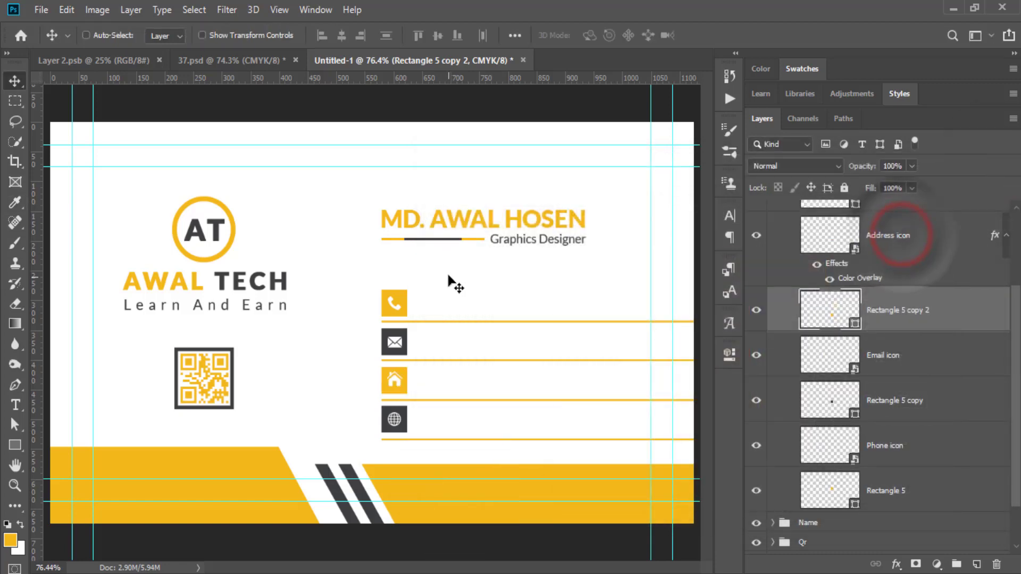
scroll(830, 309, "up", 3)
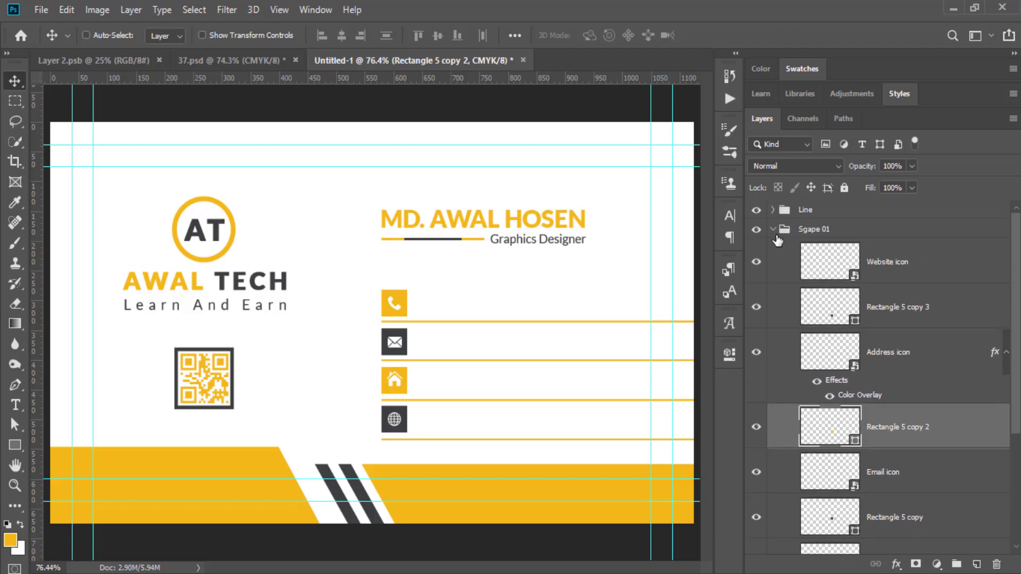
left_click(773, 229)
left_click(854, 393)
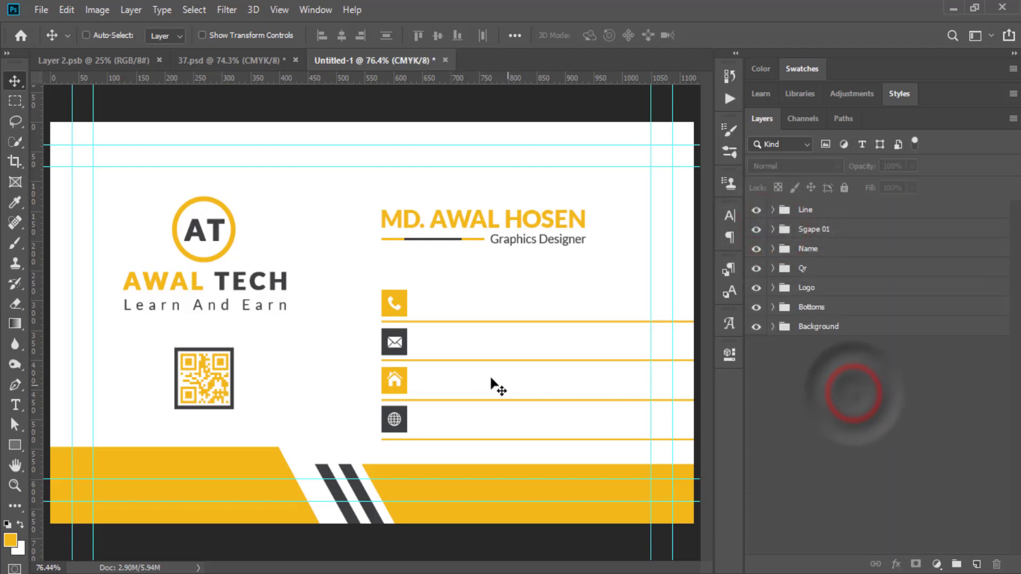
Type the phone number on two lines beside the phone icon.
left_click(15, 405)
left_click(433, 296)
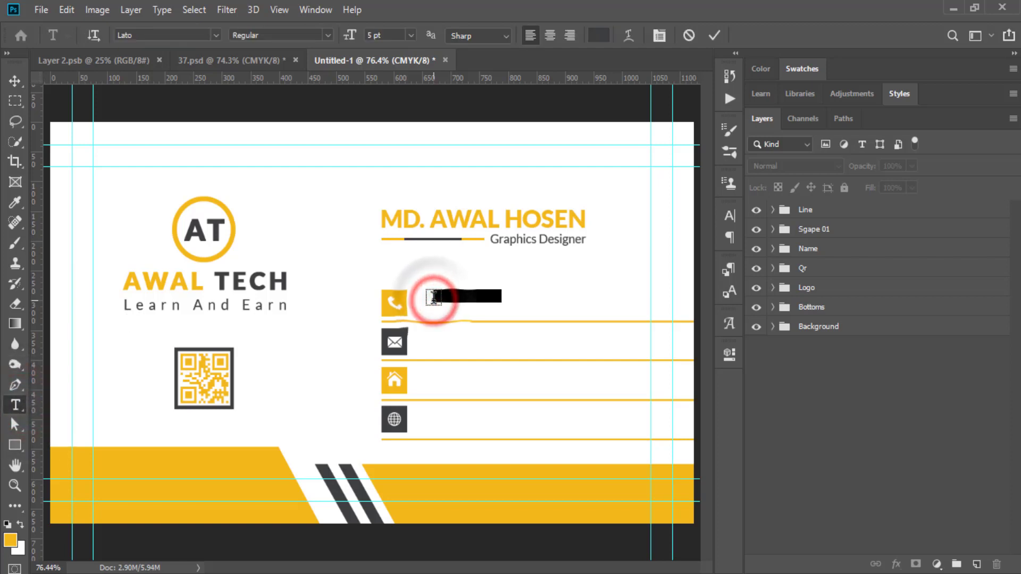
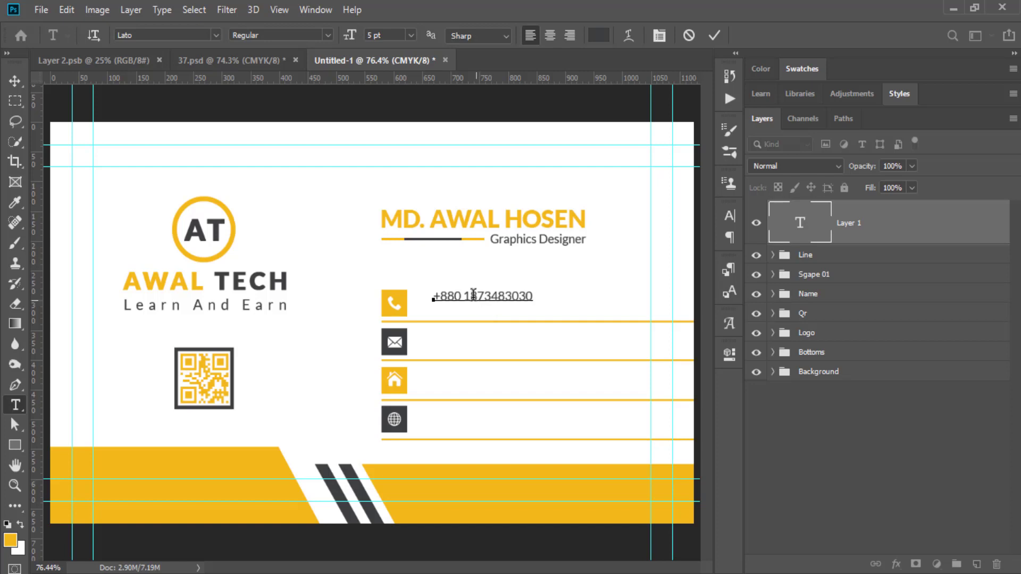
left_click(473, 292)
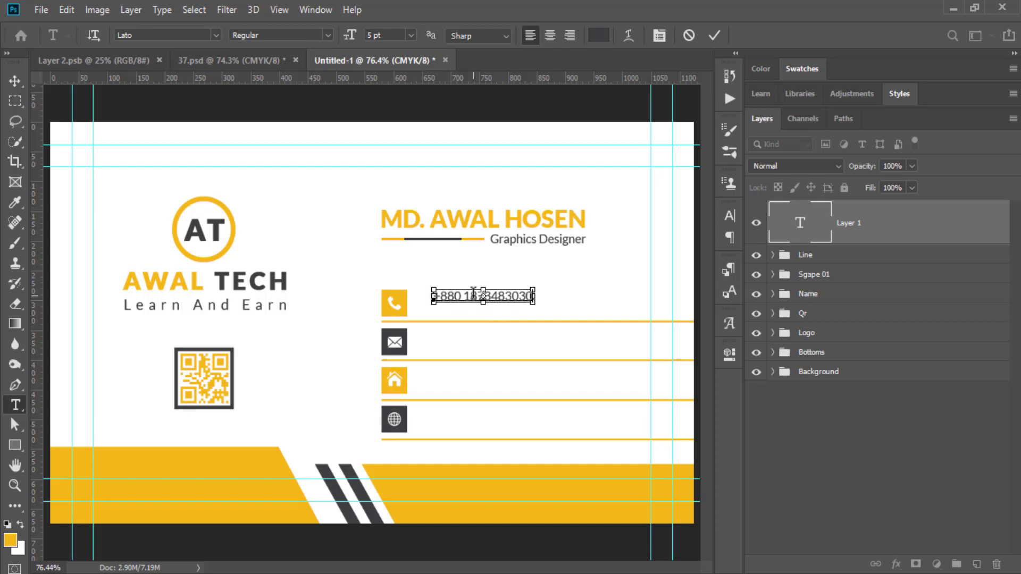
key("ctrl+a")
left_click(528, 295)
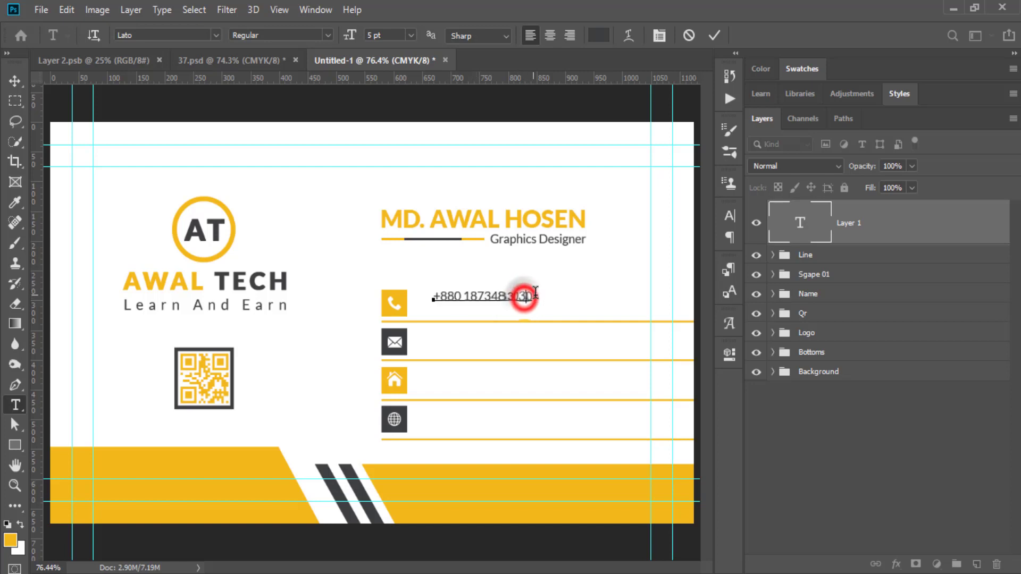
type("0")
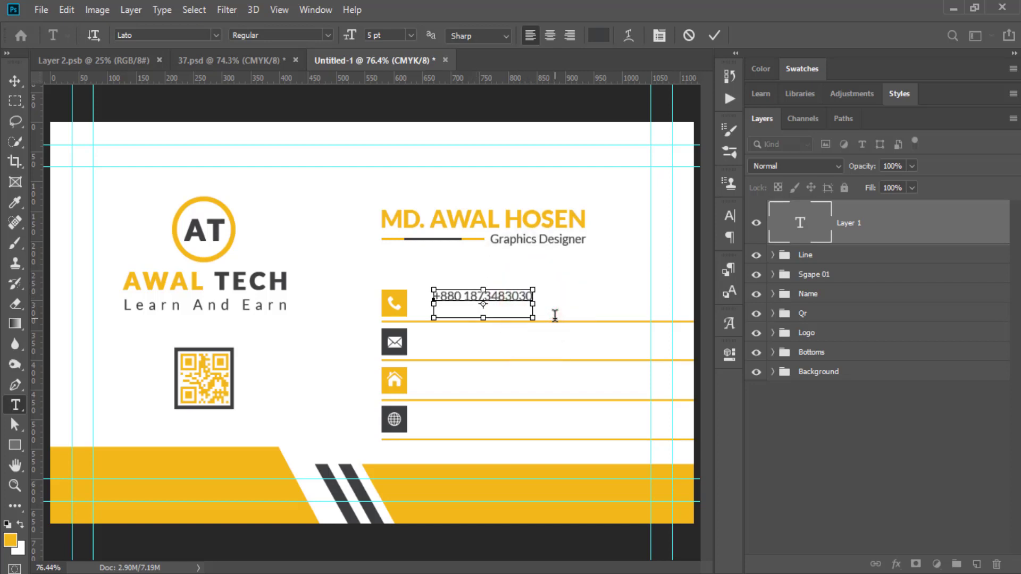
key("ctrl+Return")
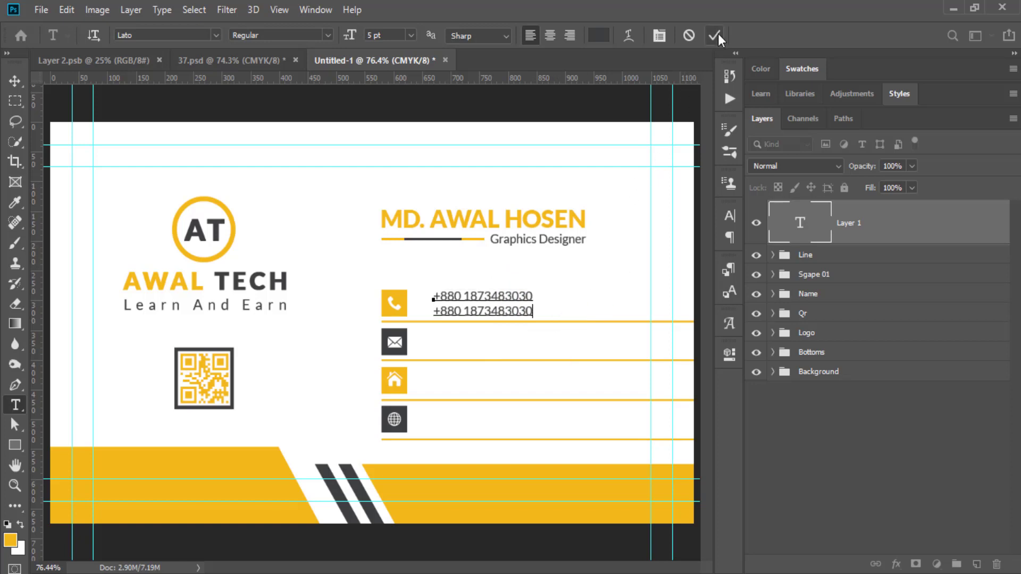
left_click(715, 35)
Insert a hyphen before the last four digits on both number lines.
left_click(14, 81)
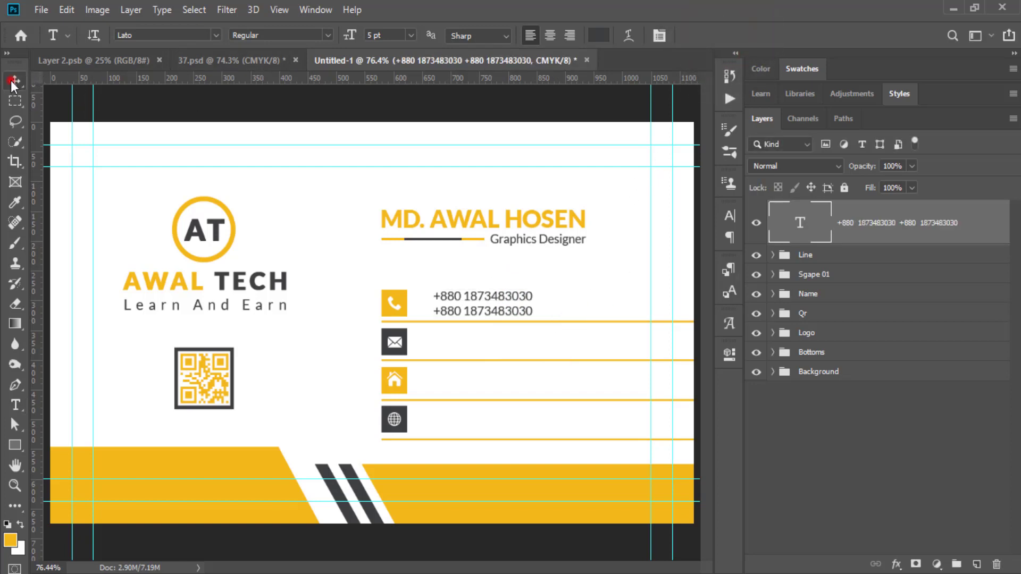
left_click(730, 216)
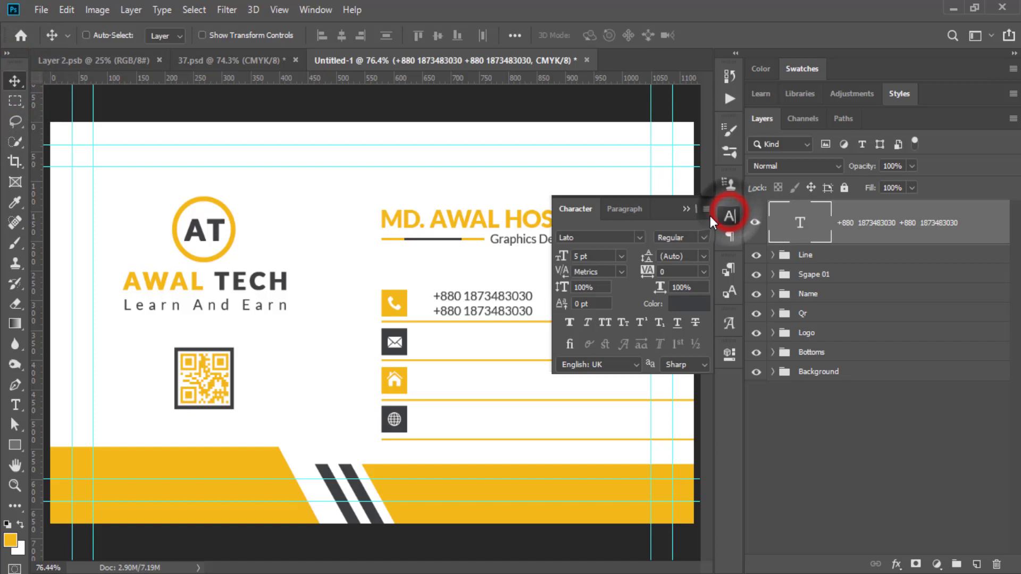
left_click(606, 256)
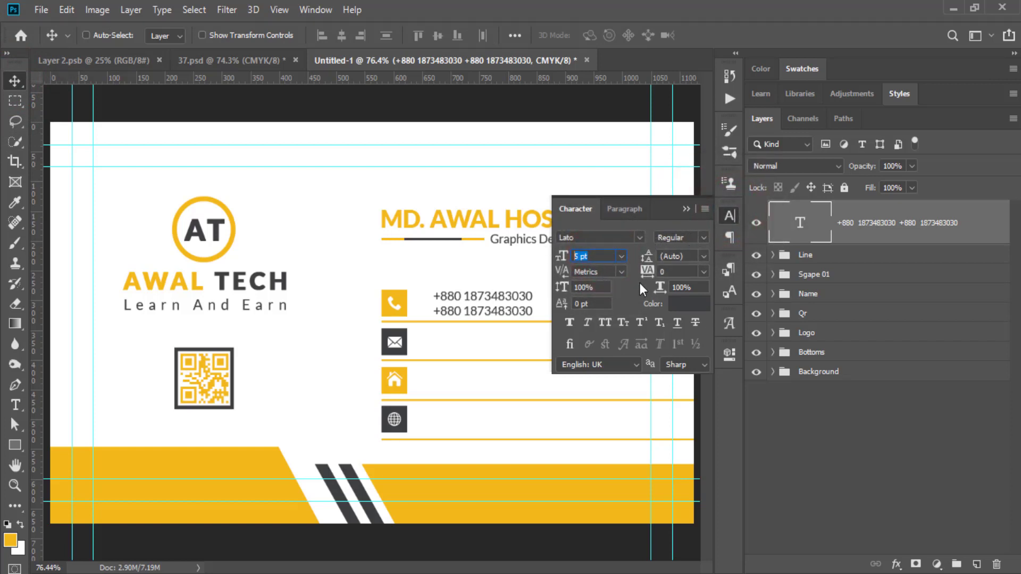
double_click(493, 296)
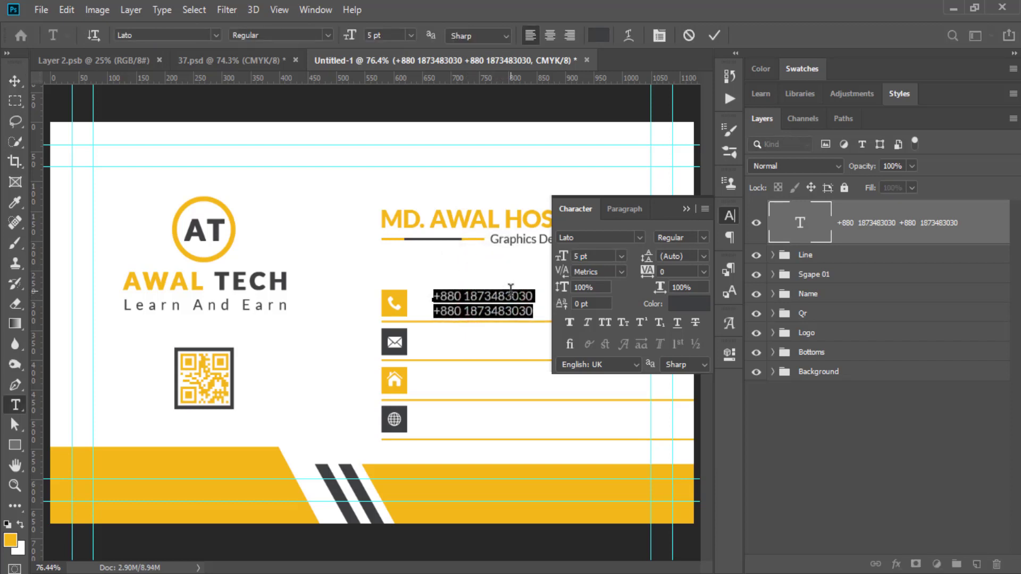
left_click(505, 296)
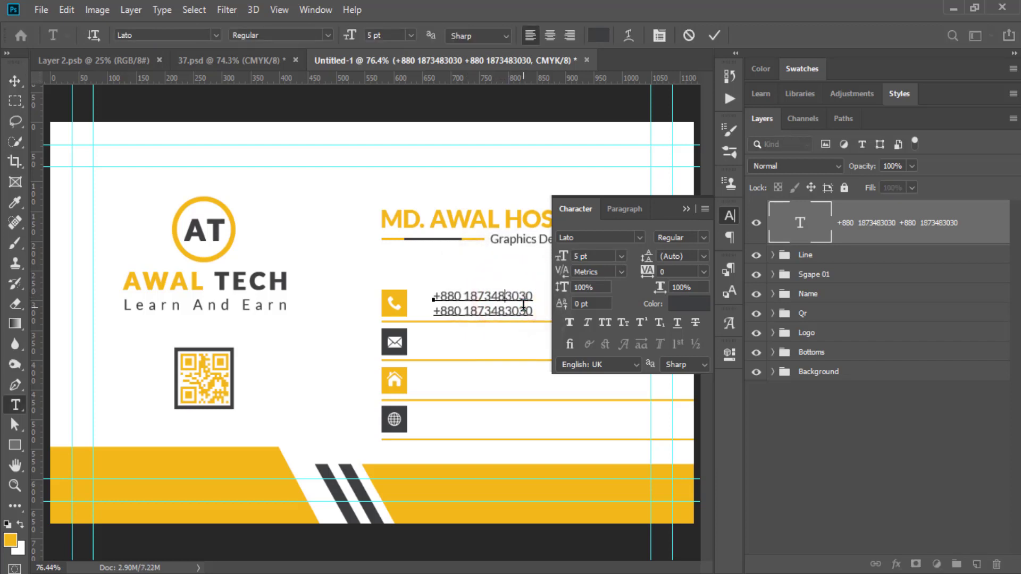
type("-")
left_click(507, 311)
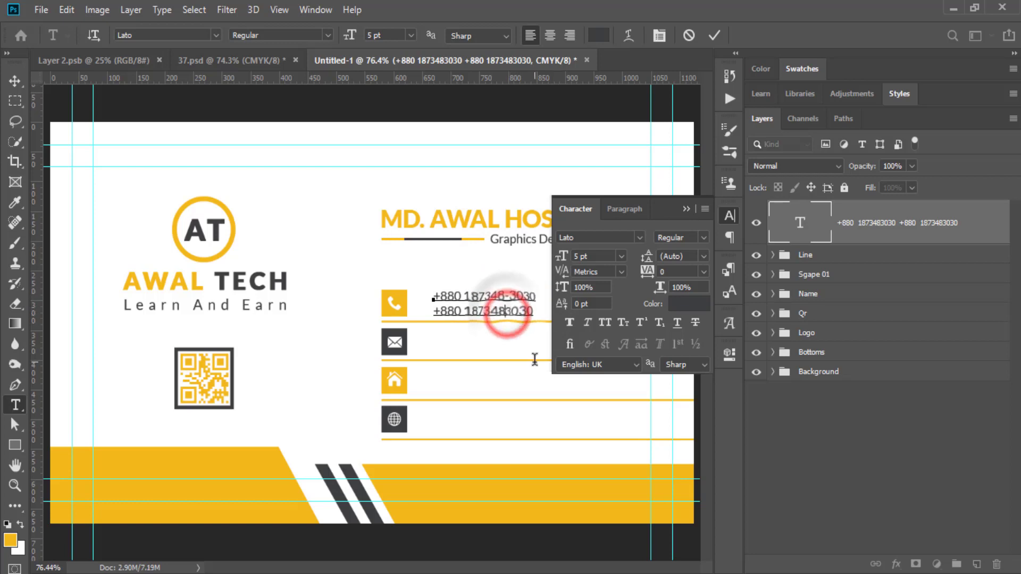
type("-")
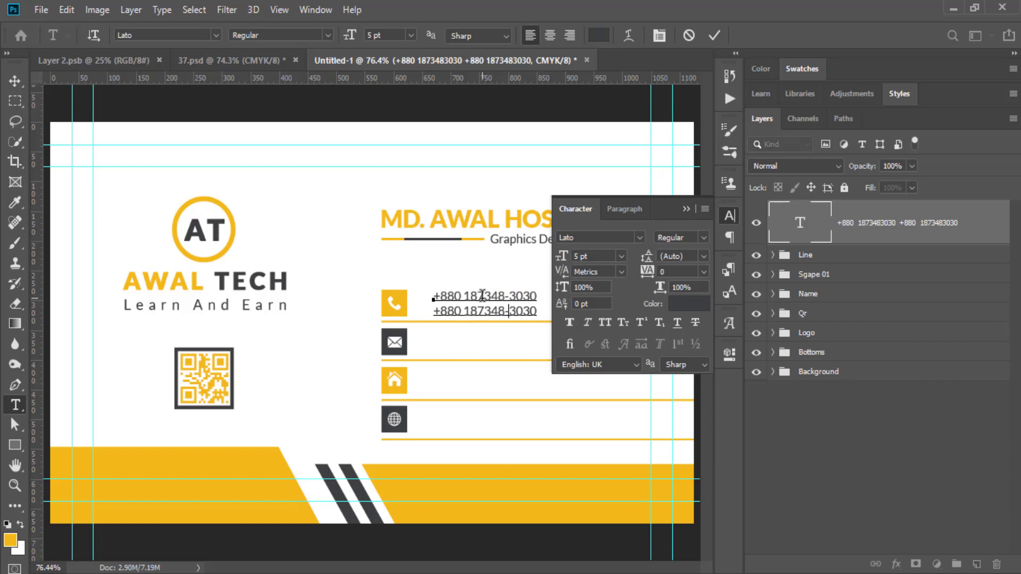
left_click(687, 209)
left_click(715, 36)
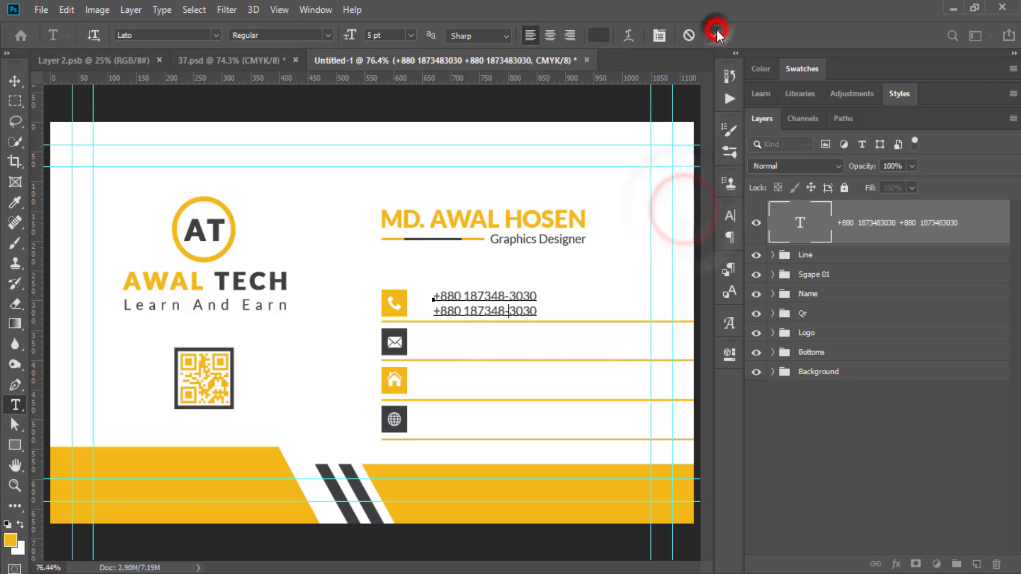
Nudge the phone text left toward the icon and Alt-drag copies into the rows below.
key("v")
left_click_drag(486, 313, 464, 314)
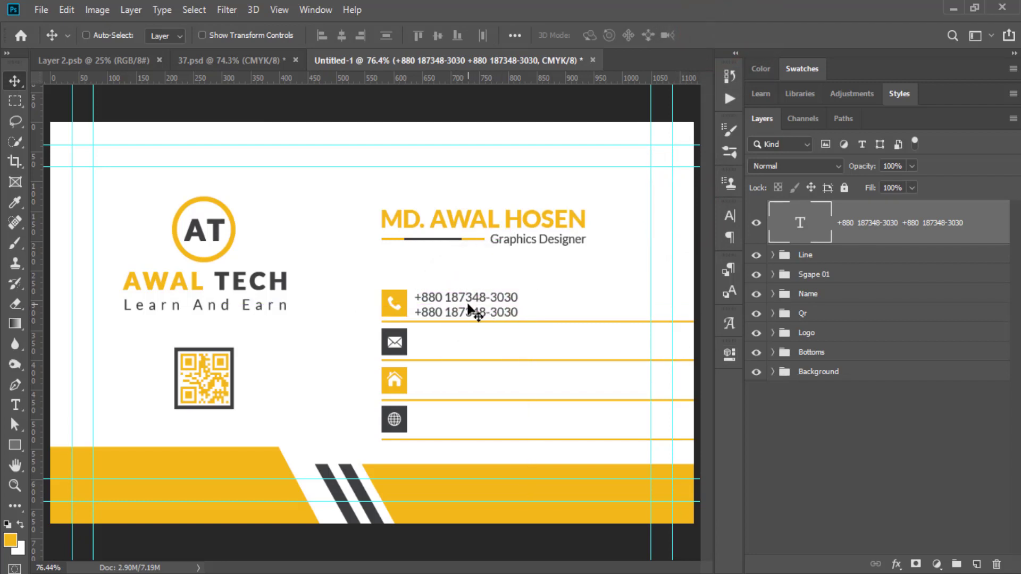
left_click_drag(453, 306, 468, 423)
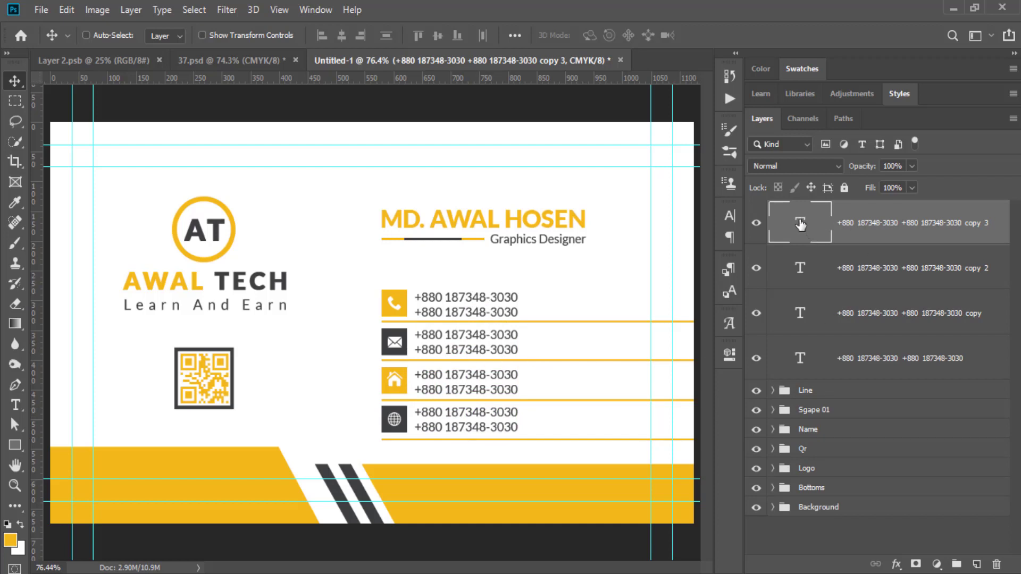
Retype the globe row's text as the website address on both lines.
double_click(801, 224)
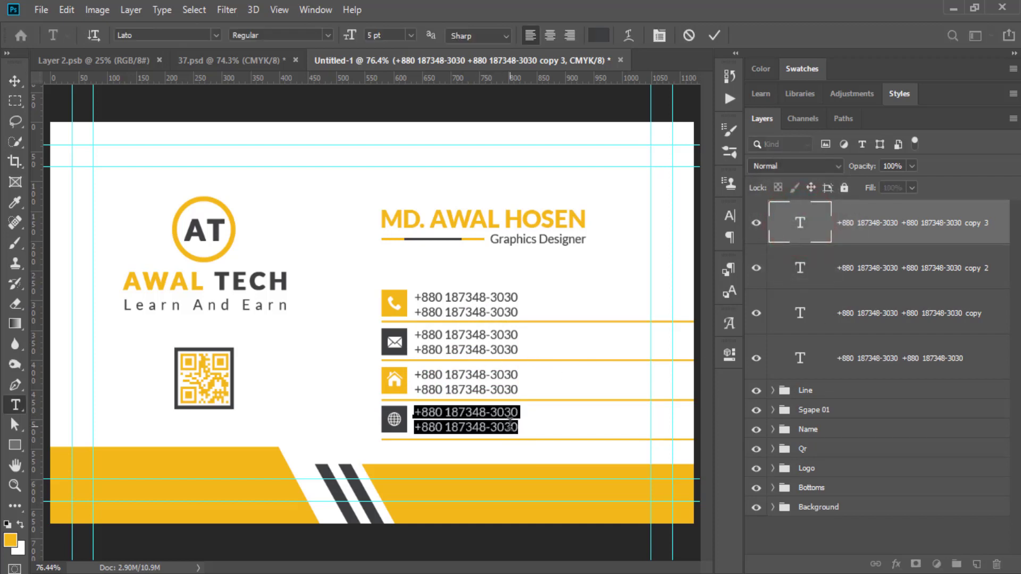
type("www.awaltech.com")
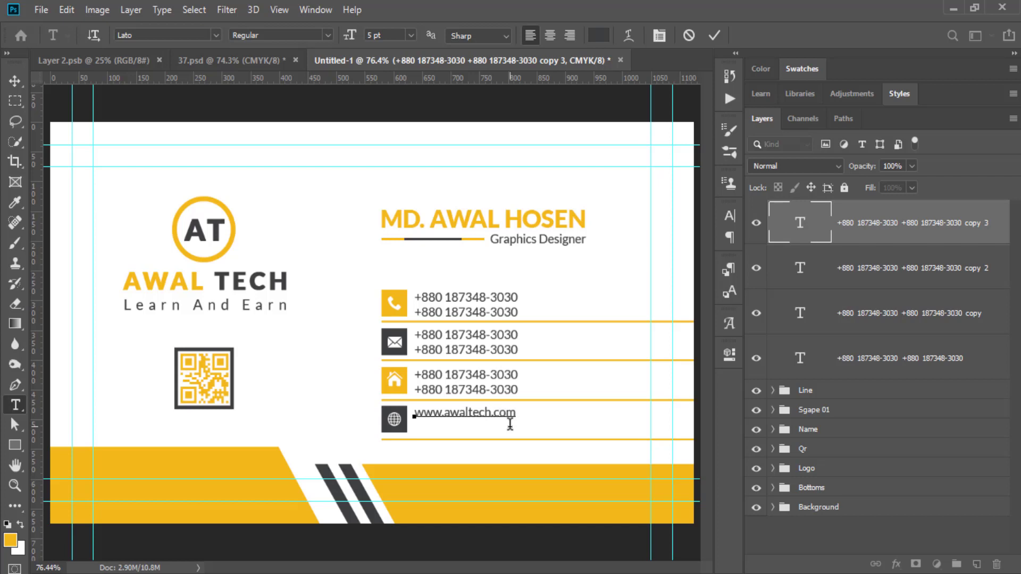
key("ctrl+a")
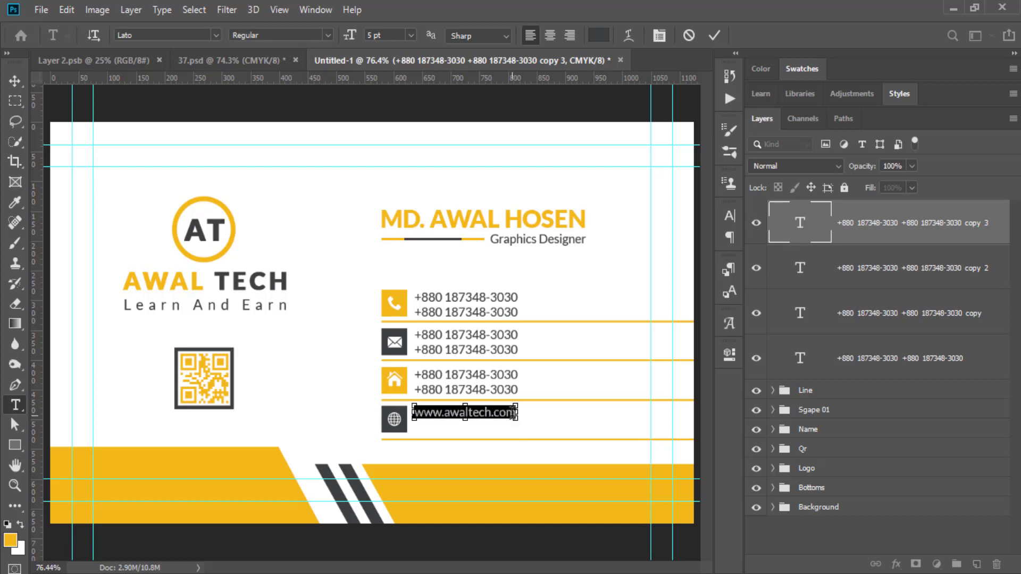
left_click(512, 420)
key("ctrl")
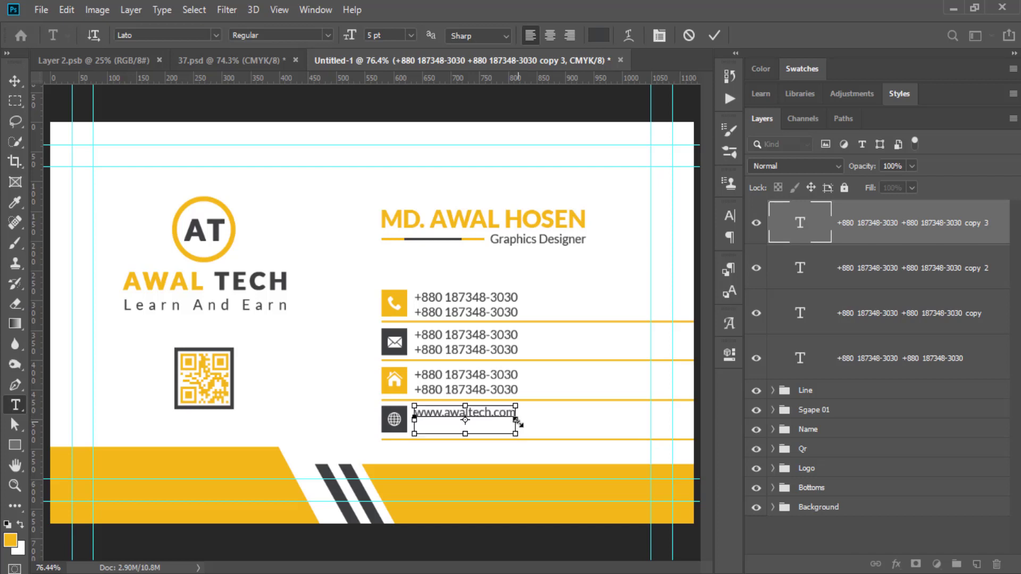
key("ctrl+v")
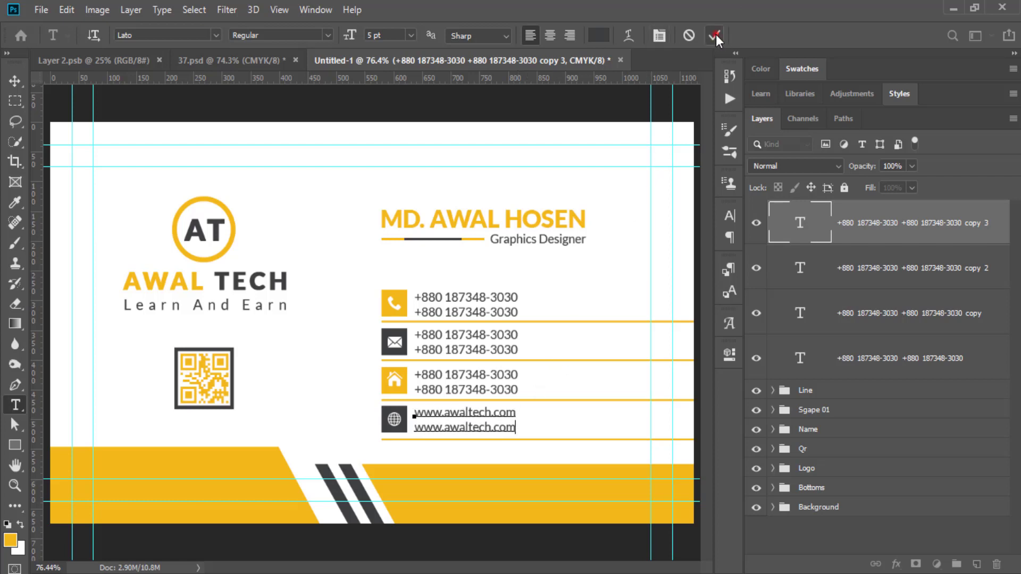
left_click(714, 35)
key("v")
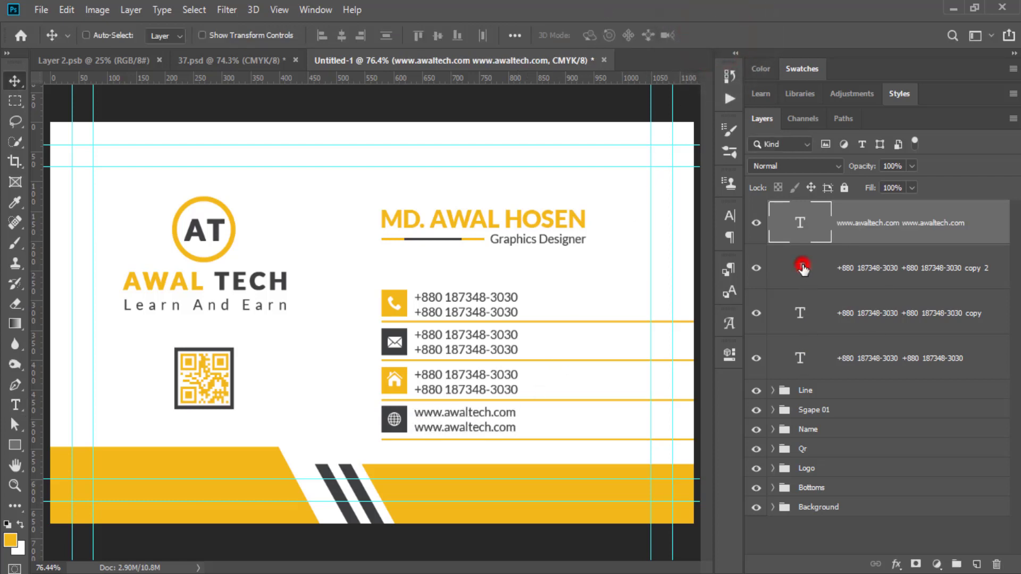
Retype the address row as Dinajpur Sadar / Dinajpur DIN and the email row on two lines.
double_click(803, 267)
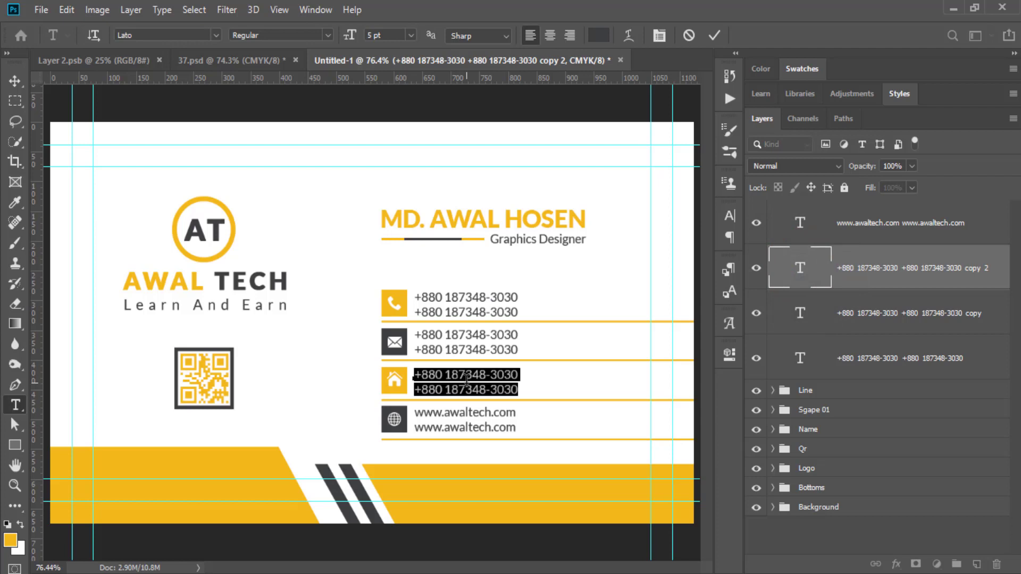
type("Dinajpur DIN")
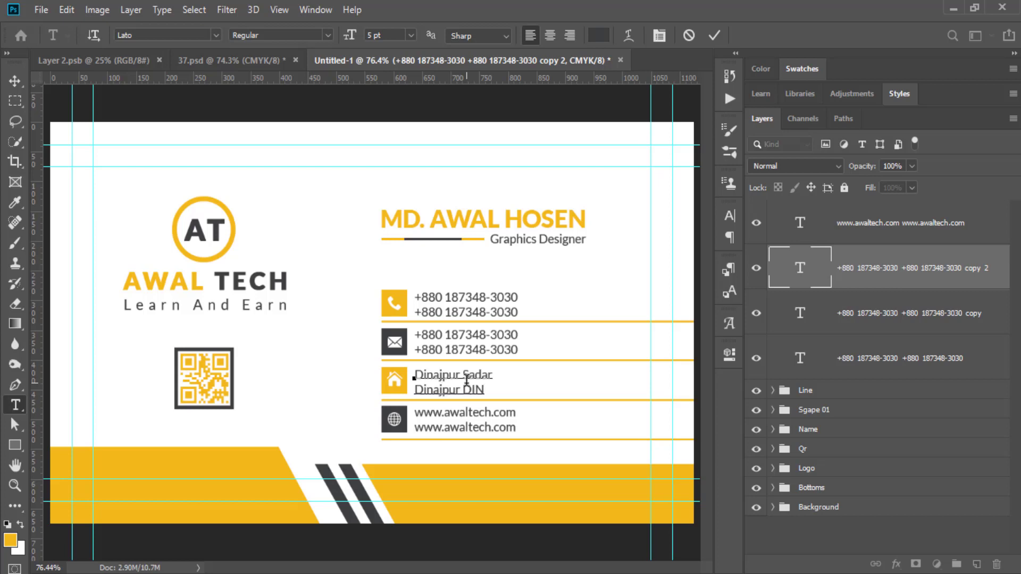
left_click(800, 316)
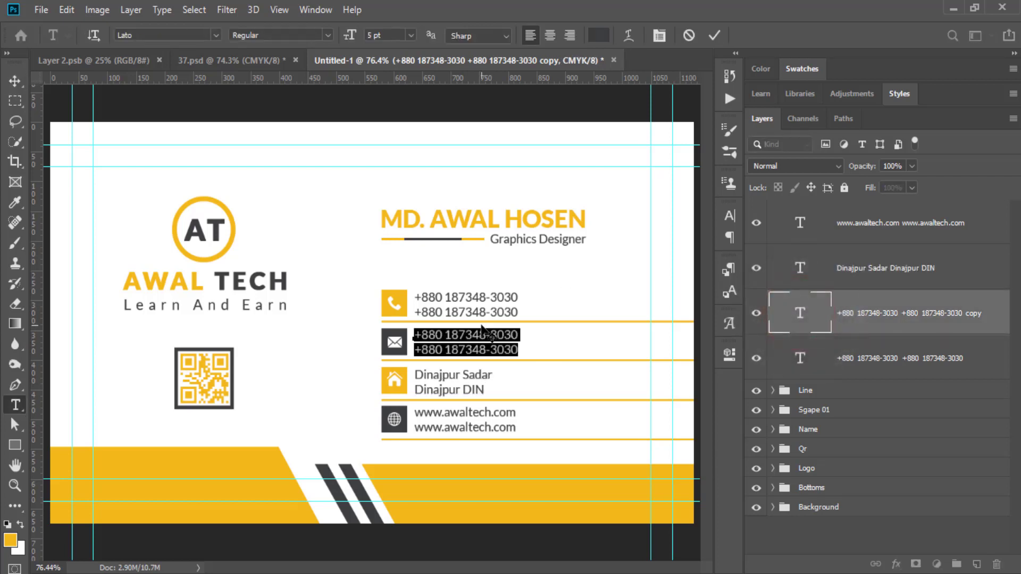
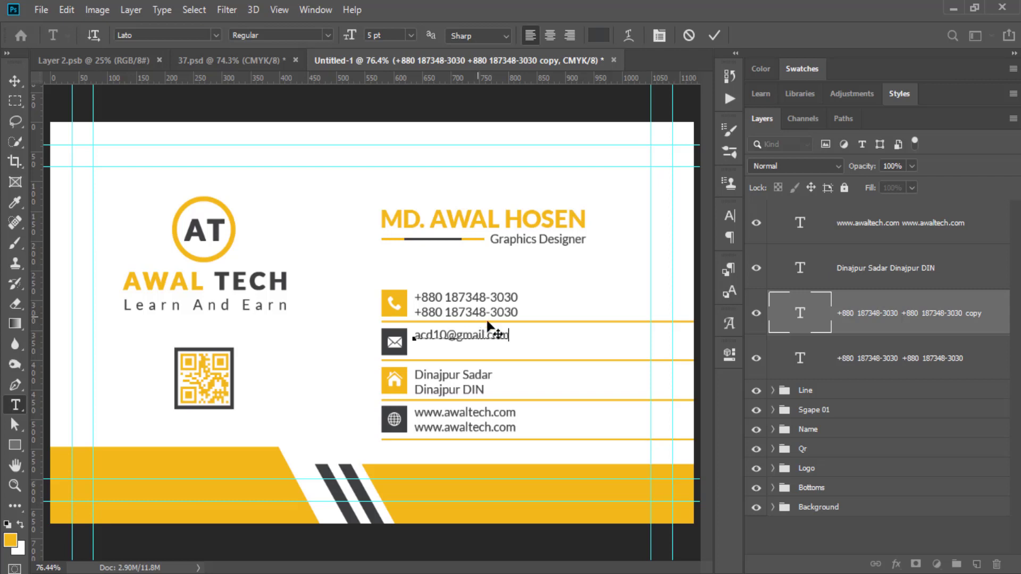
key("ctrl+a")
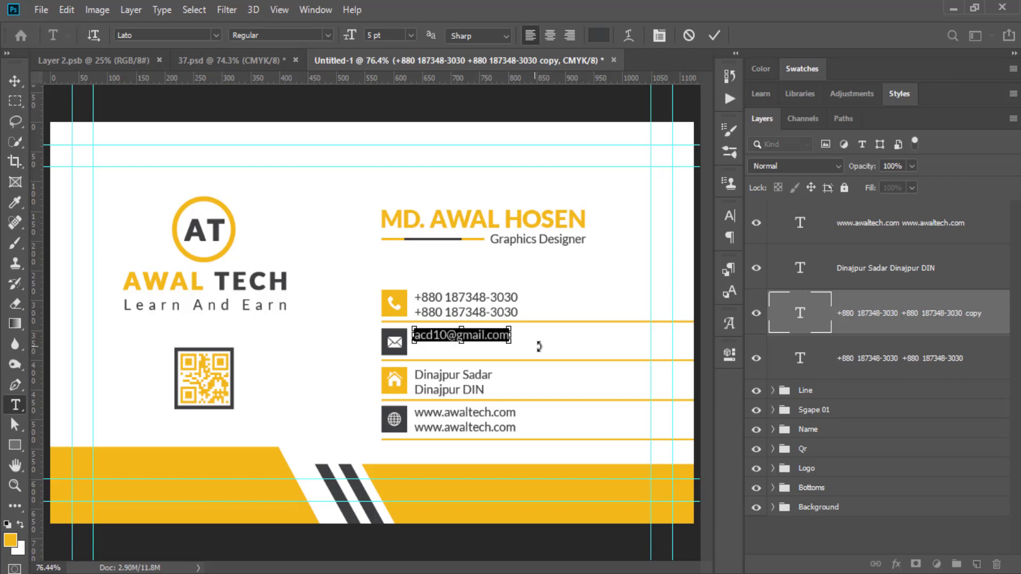
left_click(517, 343)
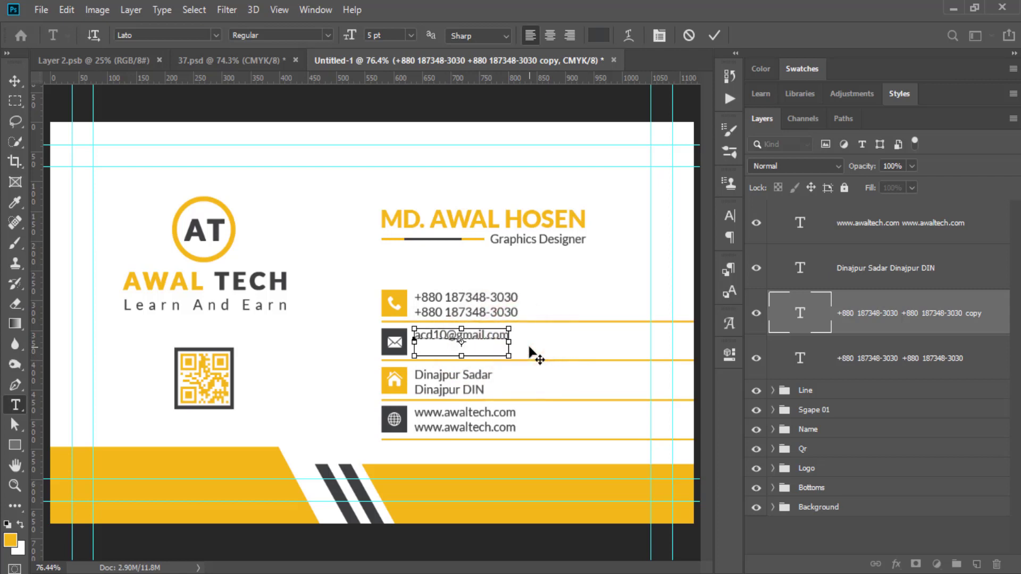
key("ctrl+v")
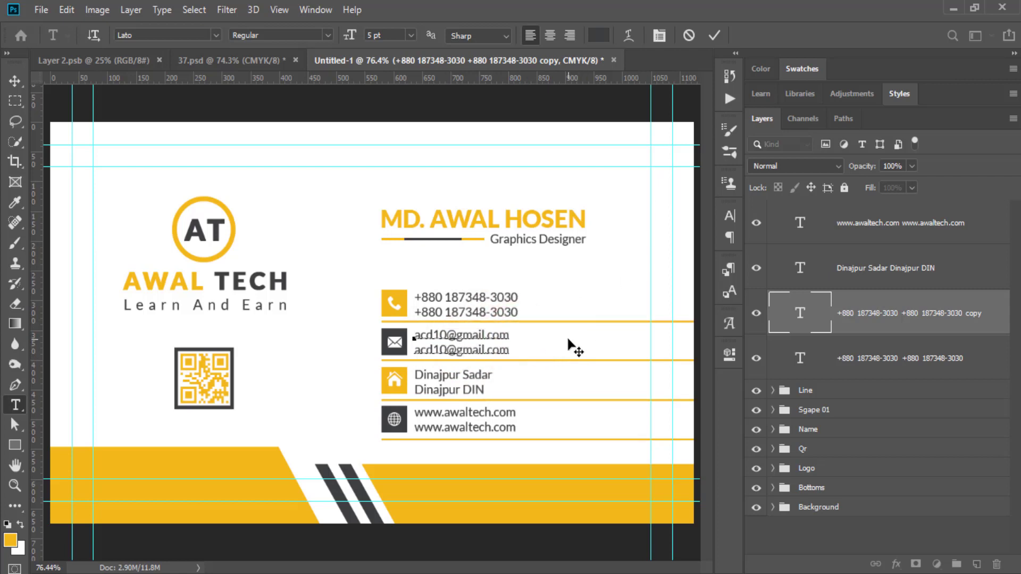
left_click(715, 35)
key("v")
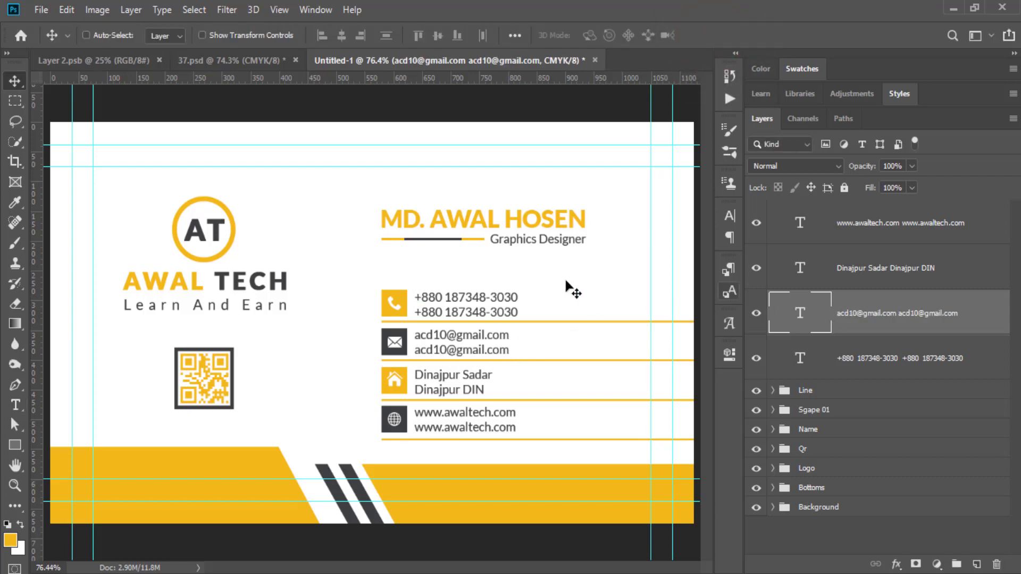
Group the four contact text layers and name the group 'Icon Text'.
left_click(855, 238)
left_click(862, 362, "shift")
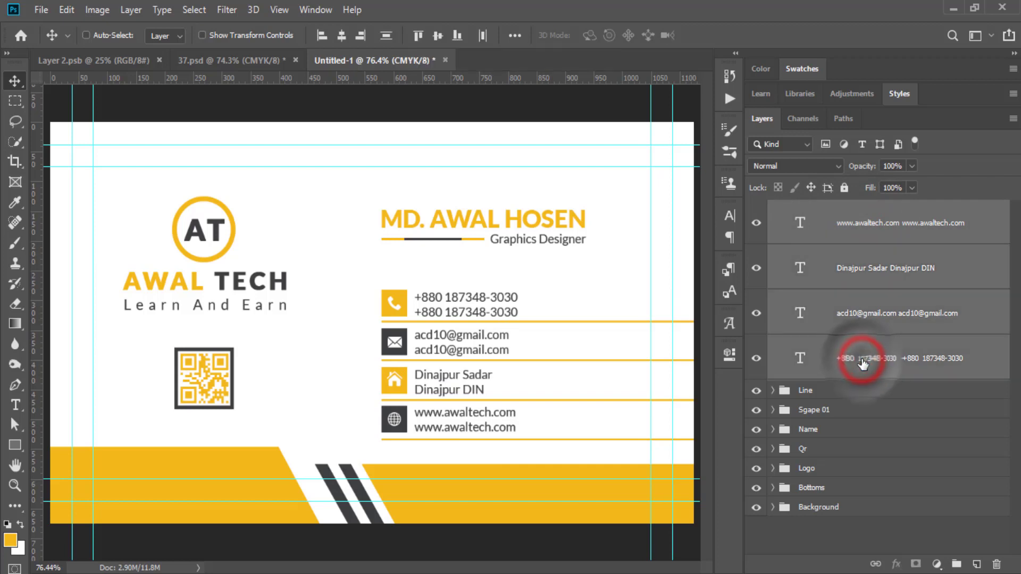
key("ctrl+g")
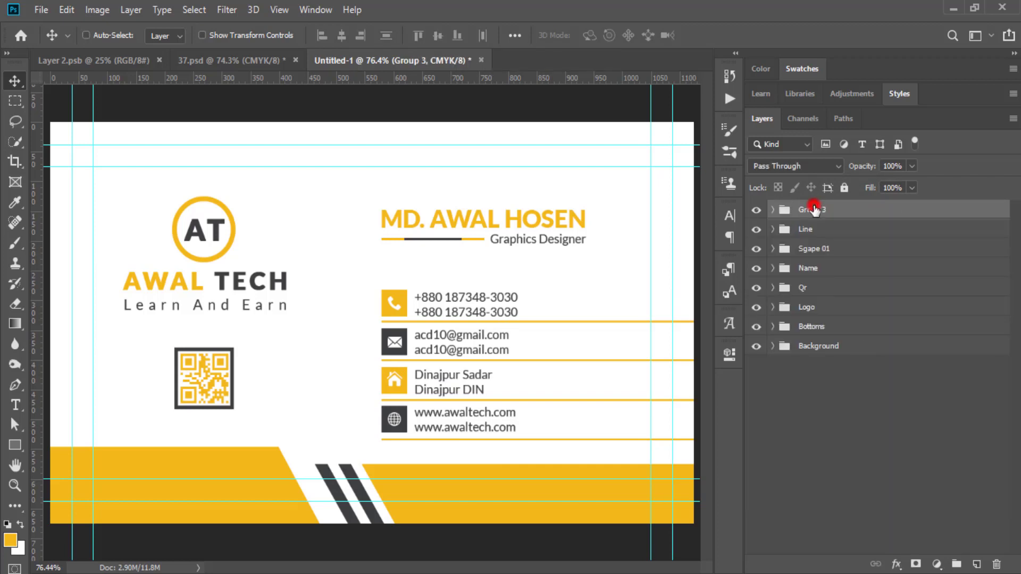
double_click(814, 210)
type("Ico")
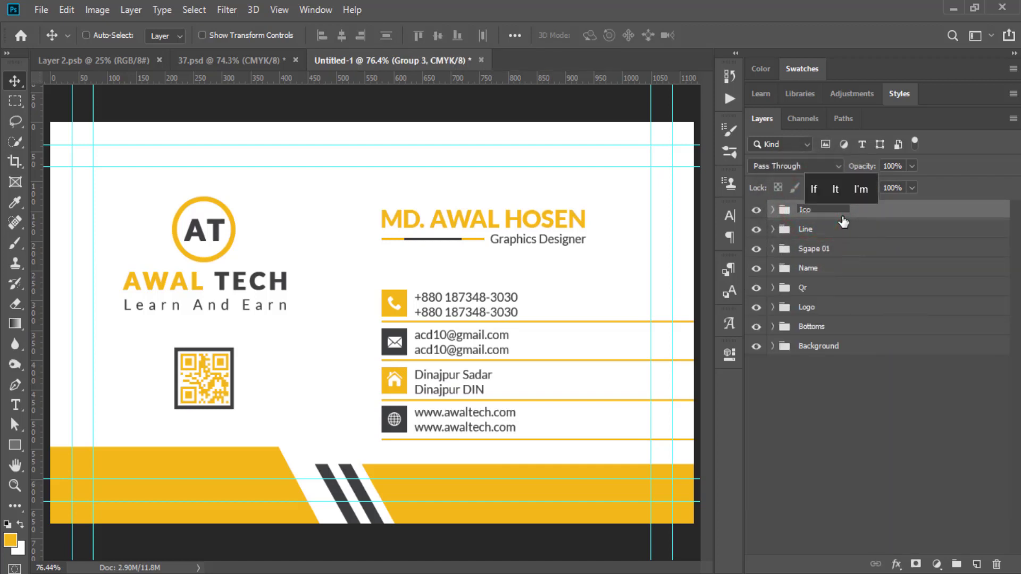
type("n Text")
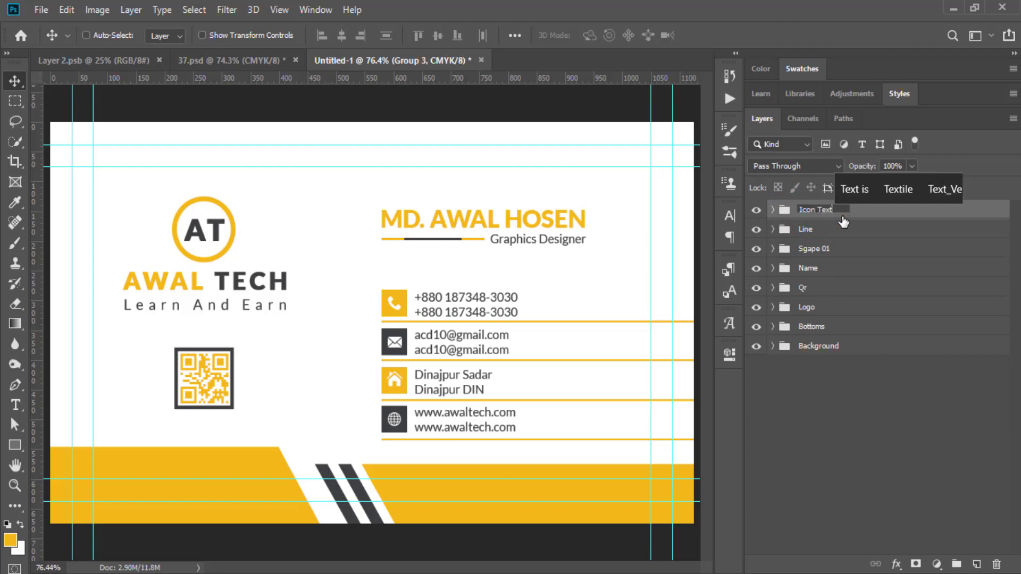
key("Return")
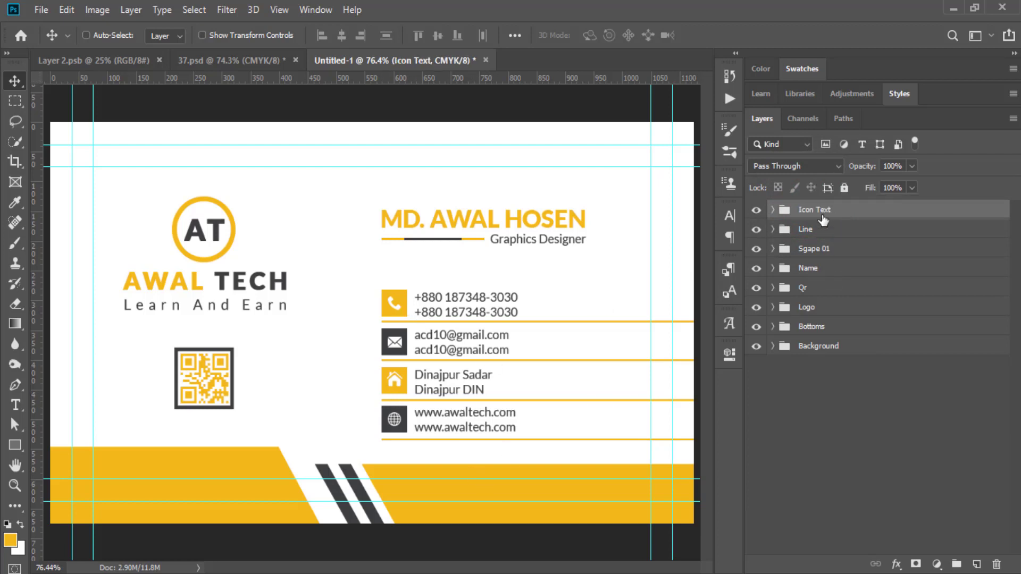
Group Icon Text, Line and Sgape 01 together and name the group 'Icon'.
left_click(817, 250, "shift")
key("ctrl+g")
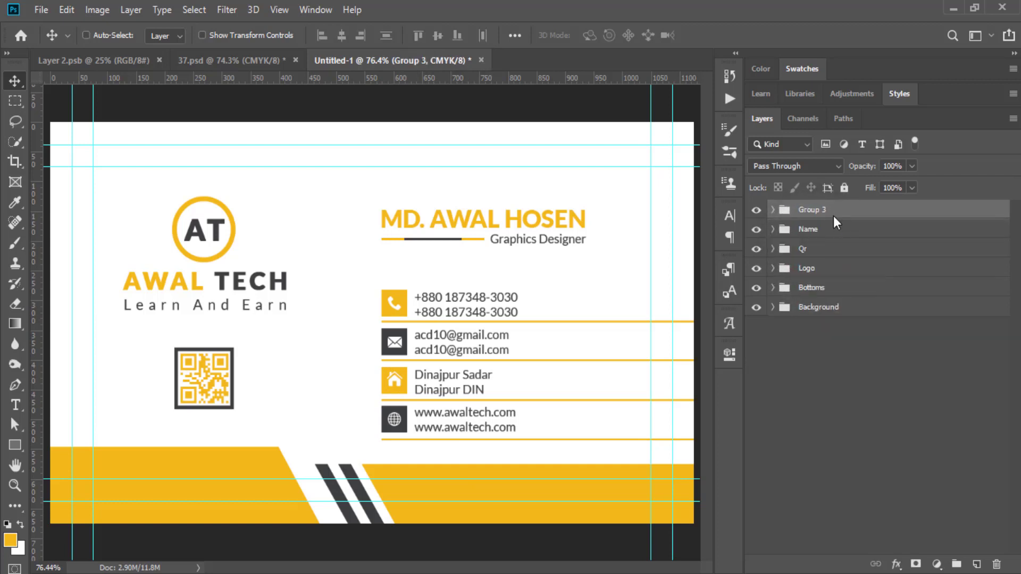
double_click(816, 210)
type("Ic")
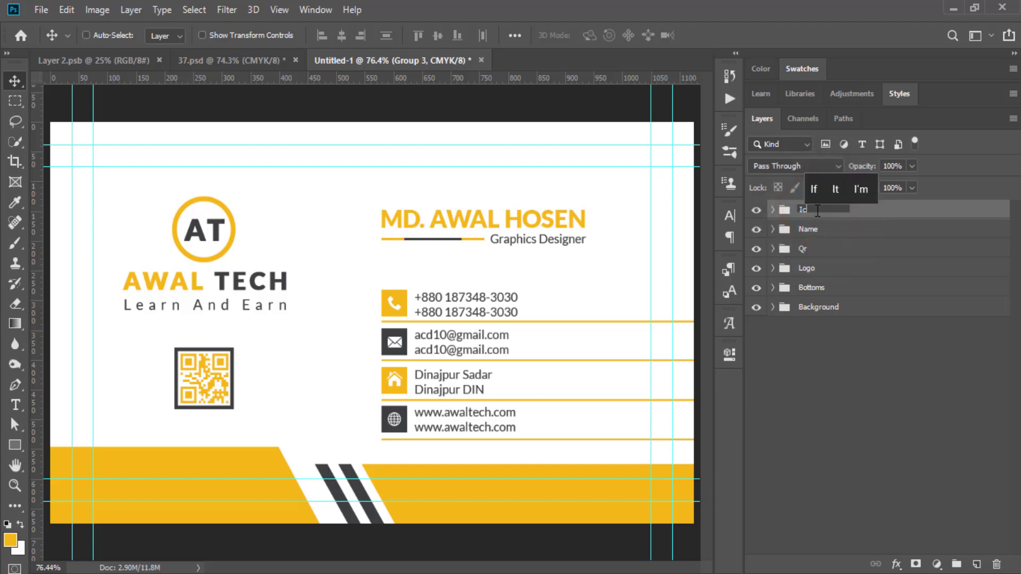
type("on")
key("Return")
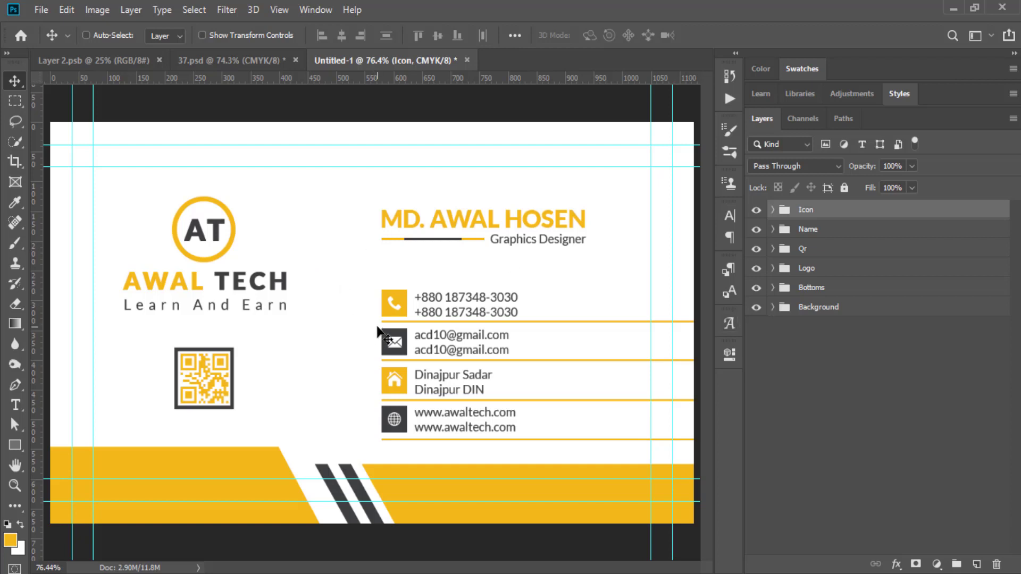
Drag 2.png from the My Icon folder onto the card and stretch it edge to edge.
left_click(867, 423)
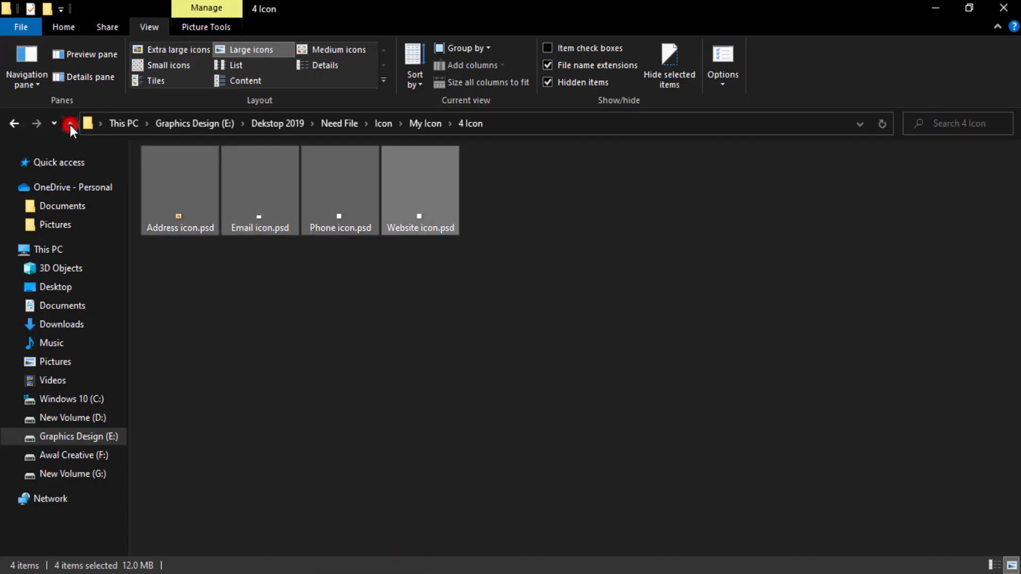
left_click(69, 123)
left_click(645, 456)
left_click_drag(421, 166, 329, 361)
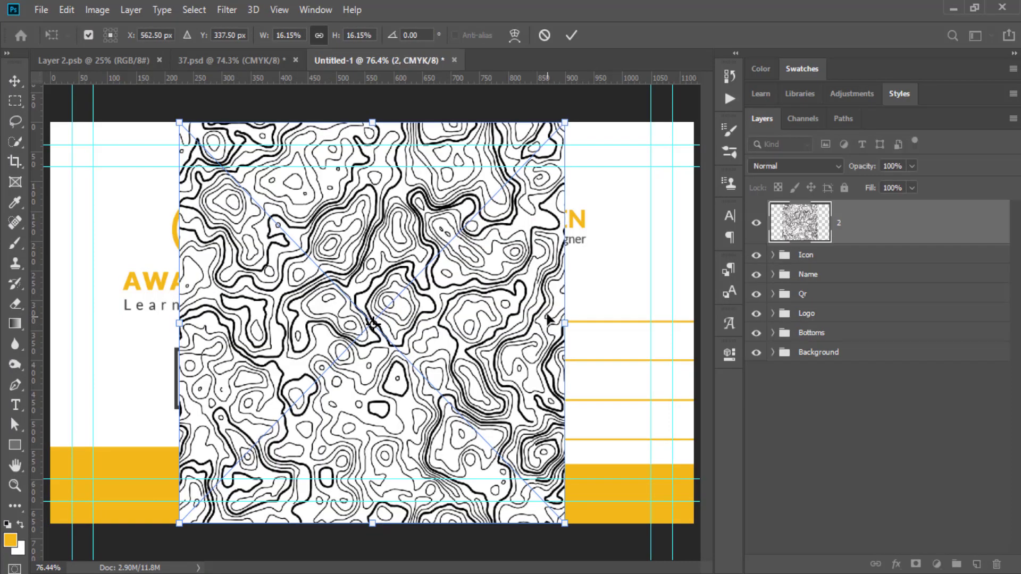
left_click_drag(562, 324, 688, 324)
left_click_drag(179, 325, 50, 324)
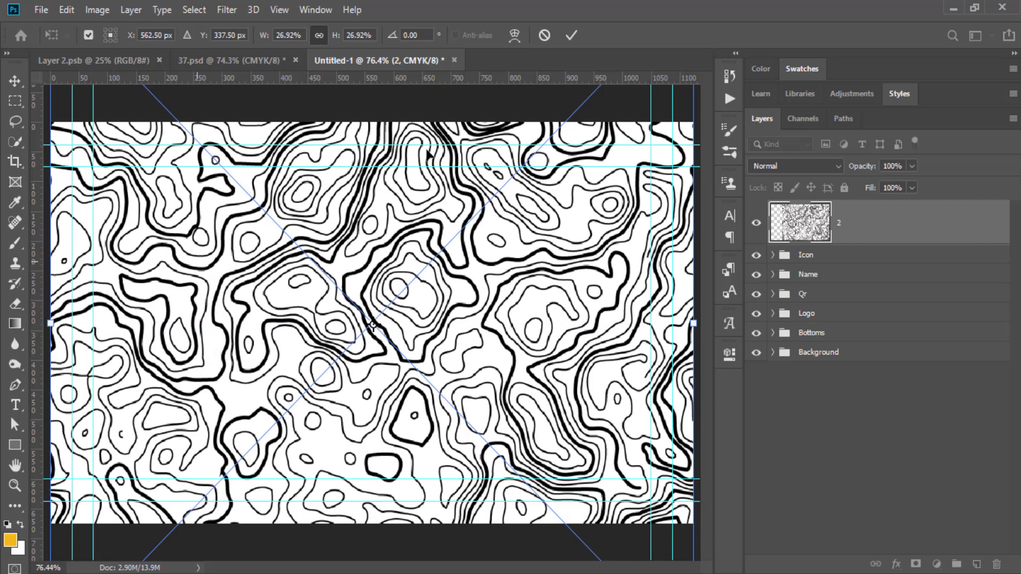
left_click(571, 35)
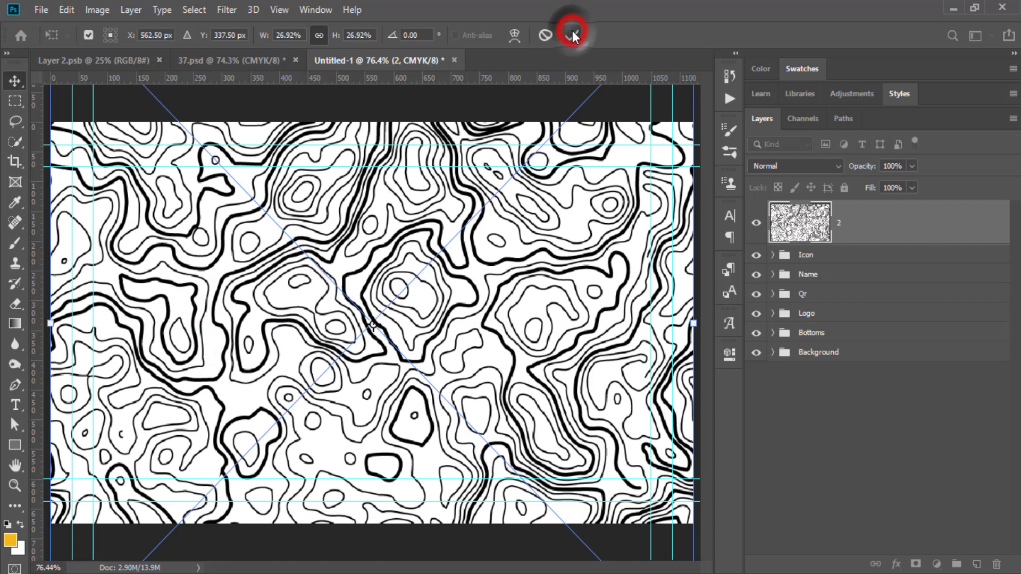
Move the pattern layer 2 into the Bottoms group.
left_click(774, 333)
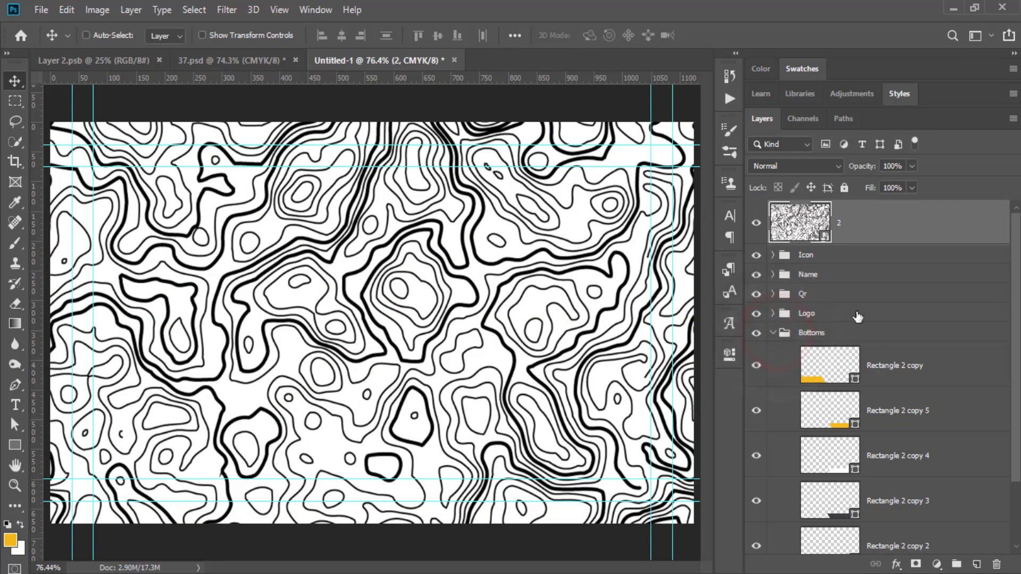
left_click_drag(855, 227, 787, 306)
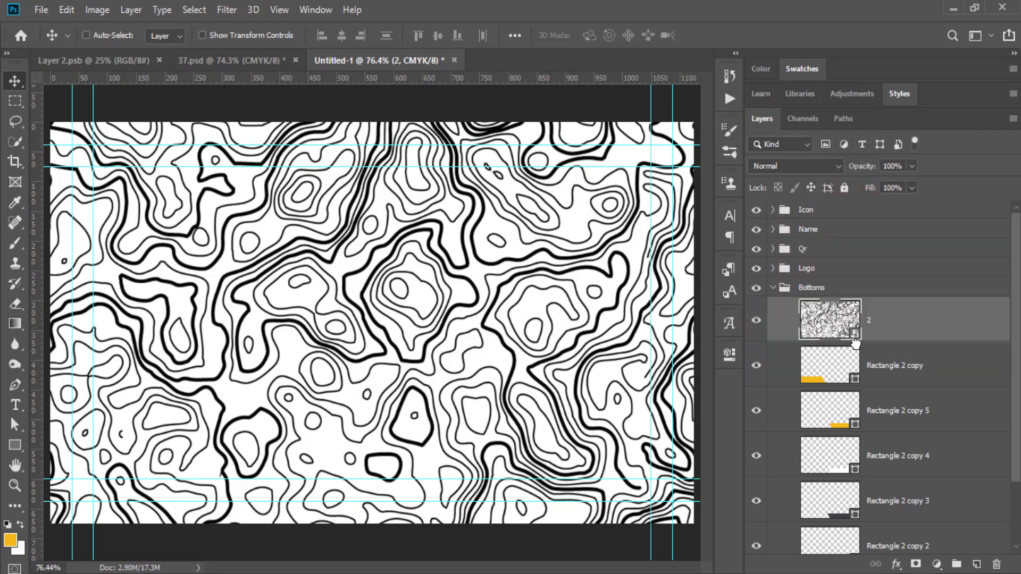
left_click(776, 291)
left_click(774, 288)
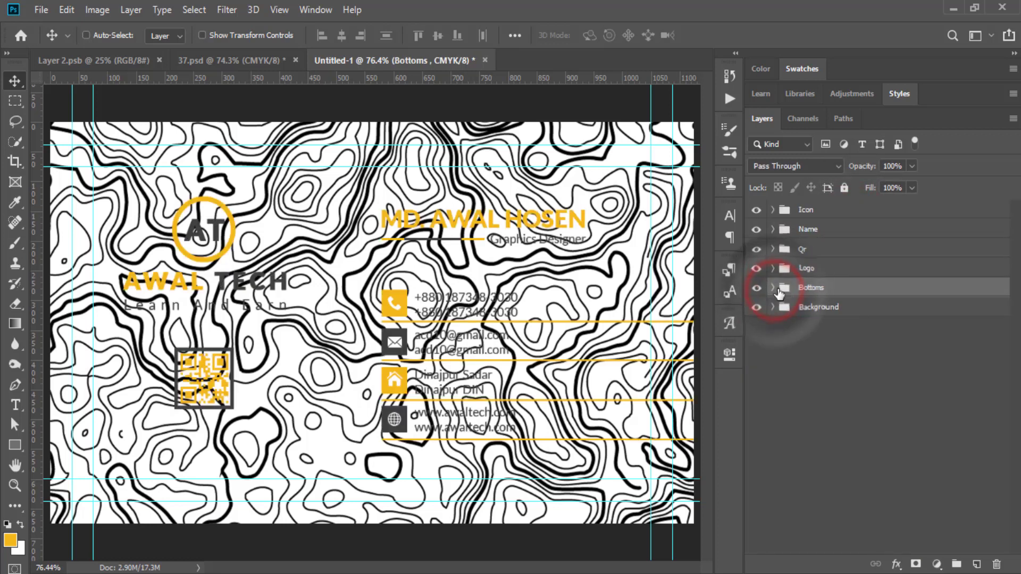
left_click(774, 288)
Set the pattern layer to 5% opacity and 30% fill.
left_click(878, 319)
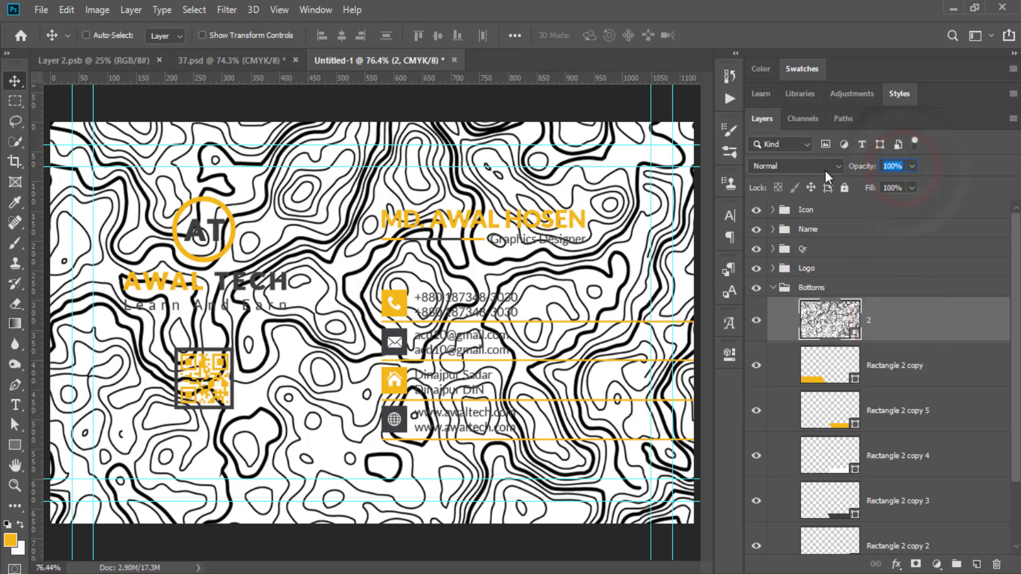
type("5")
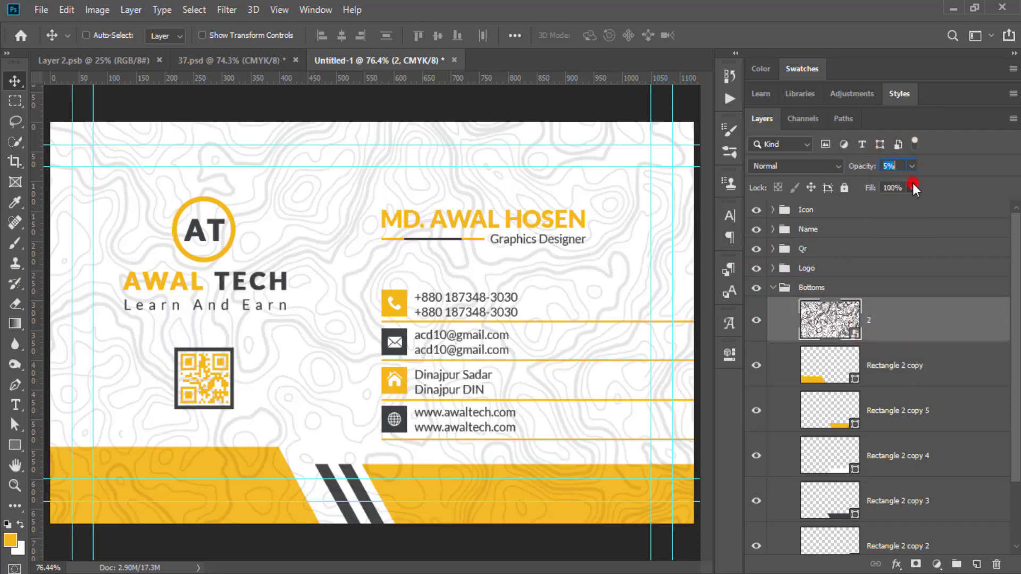
left_click_drag(912, 187, 865, 201)
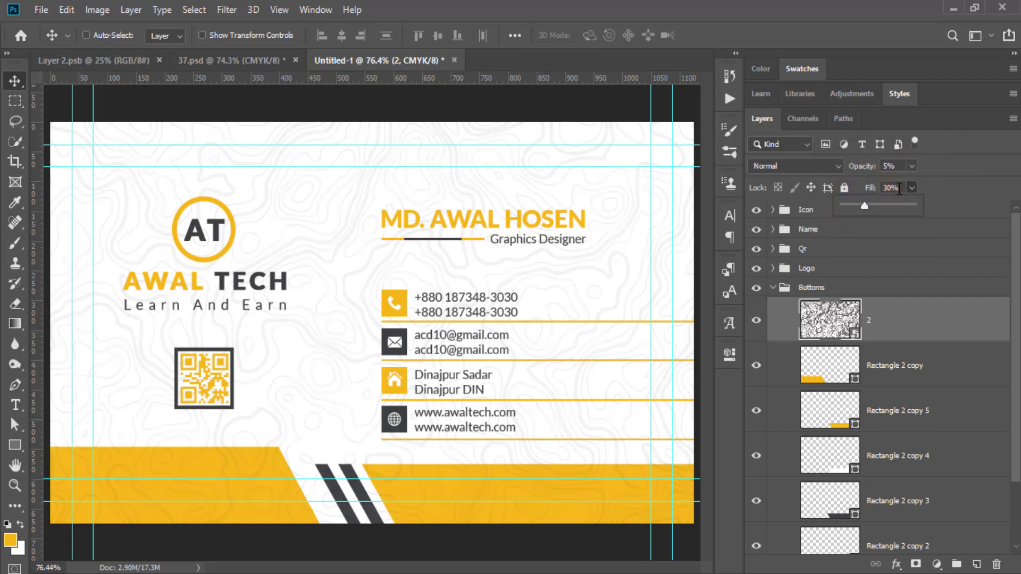
left_click(772, 288)
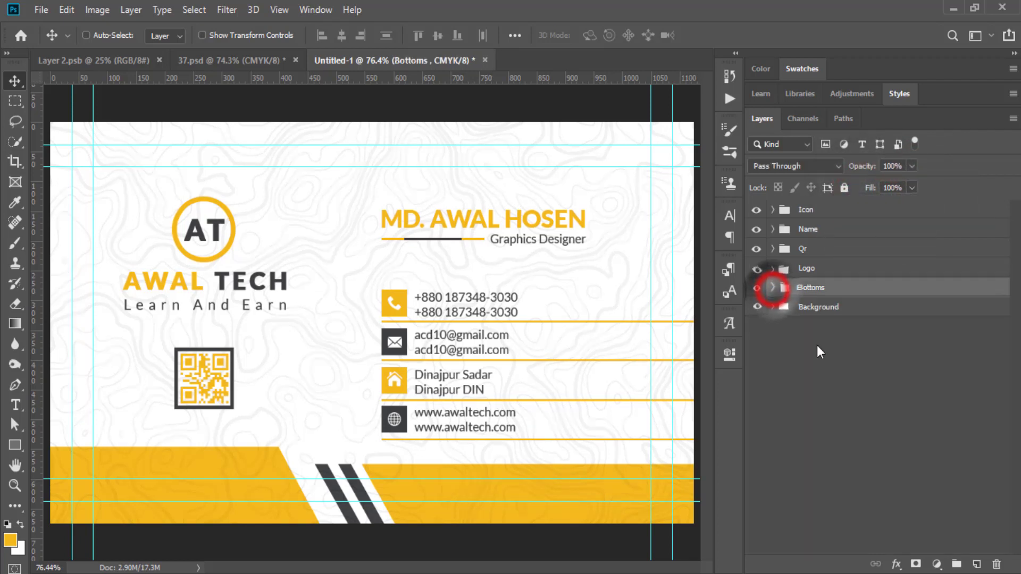
left_click(833, 401)
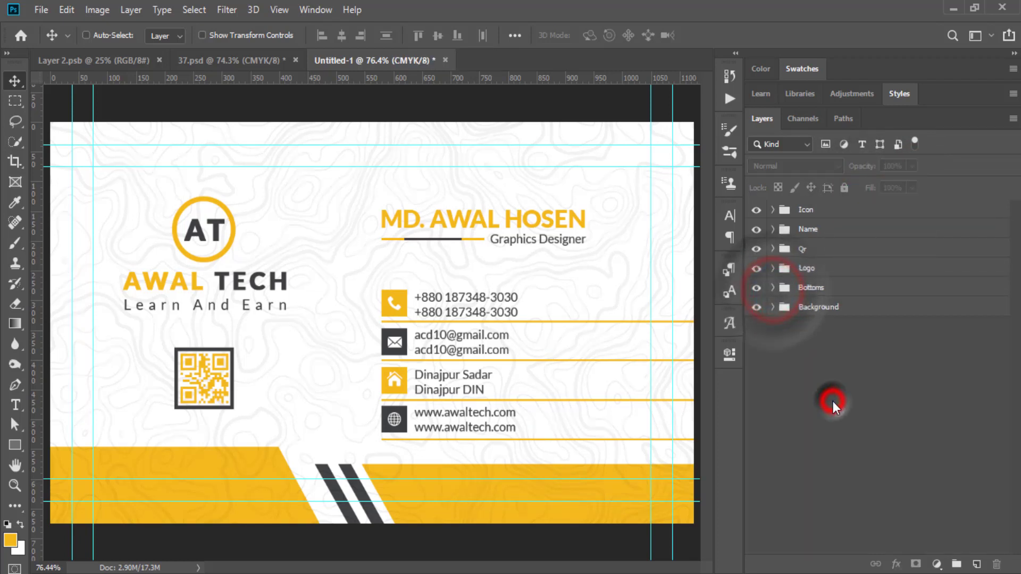
Group the six layer groups from Icon to Background and name the group 'BAckside'.
left_click(825, 436)
left_click(808, 312)
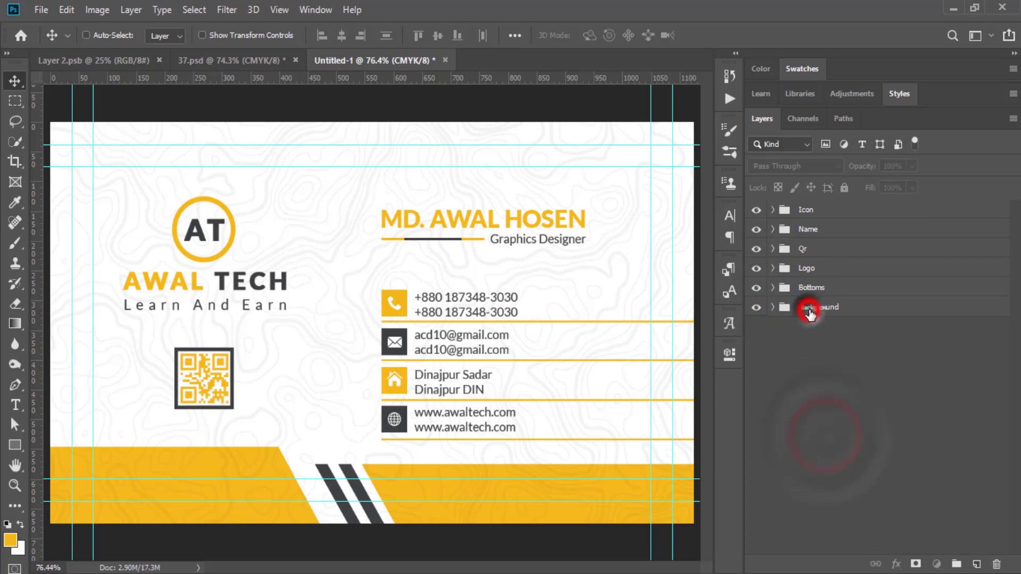
left_click(812, 209, "shift")
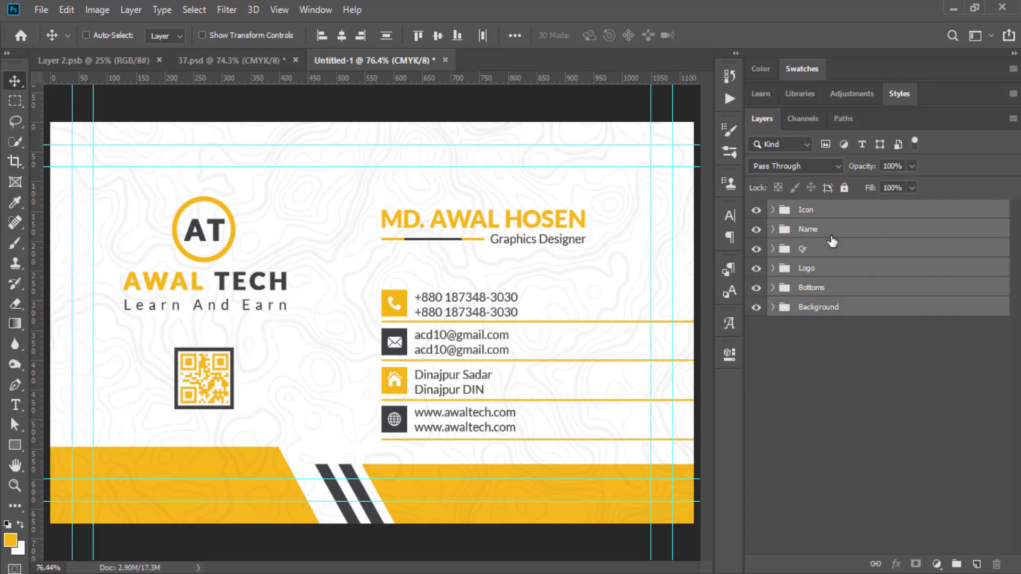
key("ctrl+g")
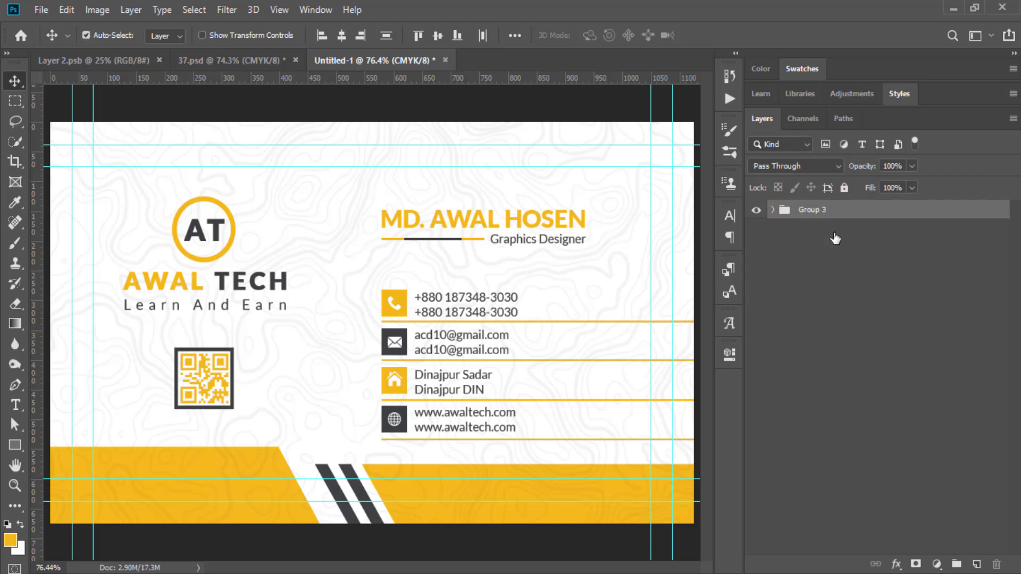
double_click(815, 216)
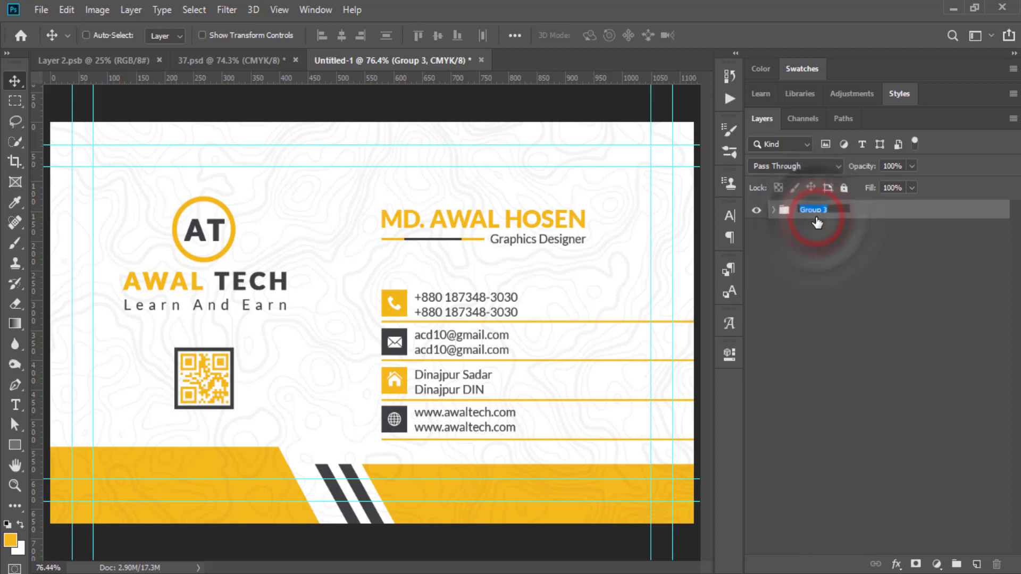
type("BAc")
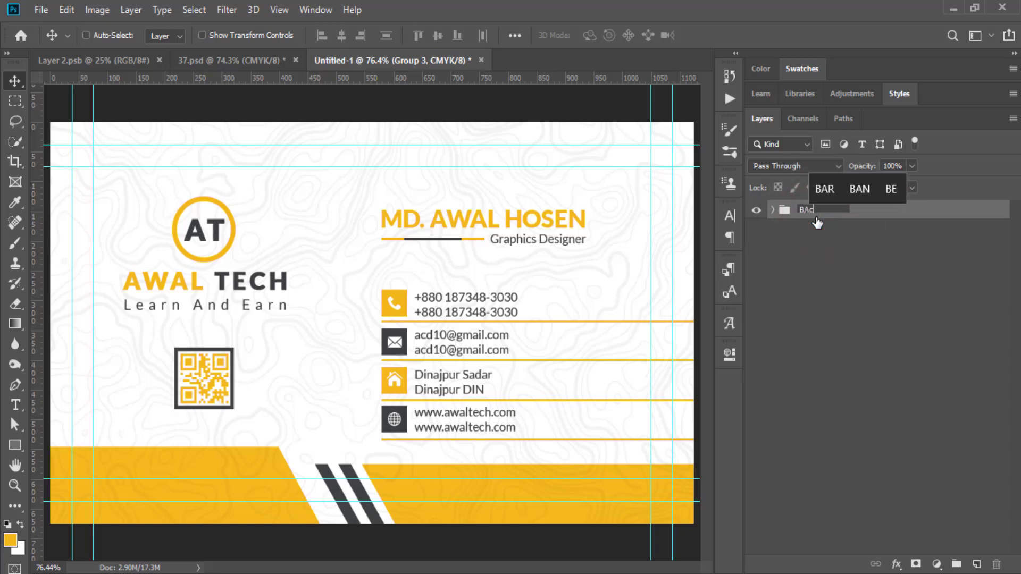
type("ks")
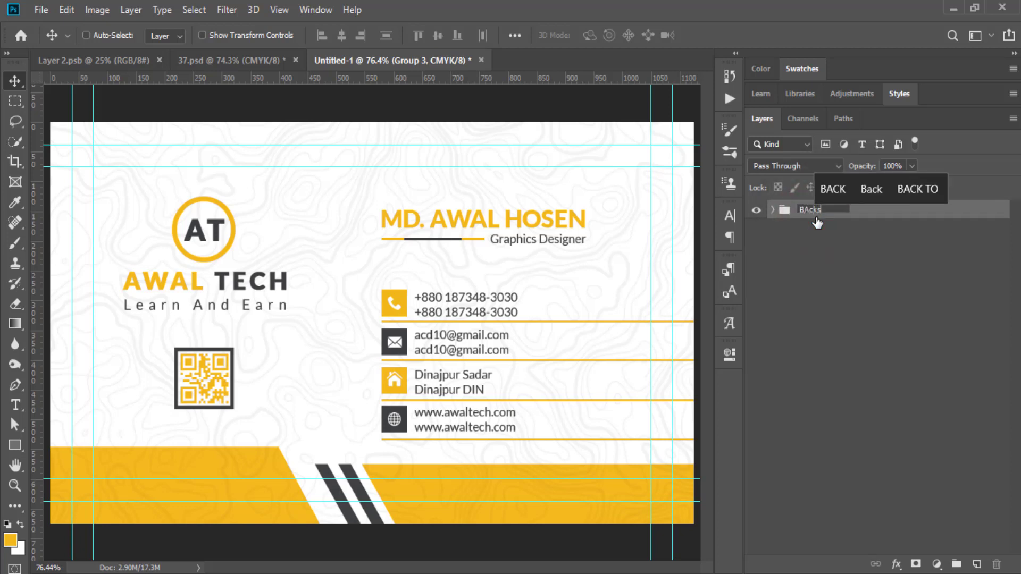
type("ide")
key("Return")
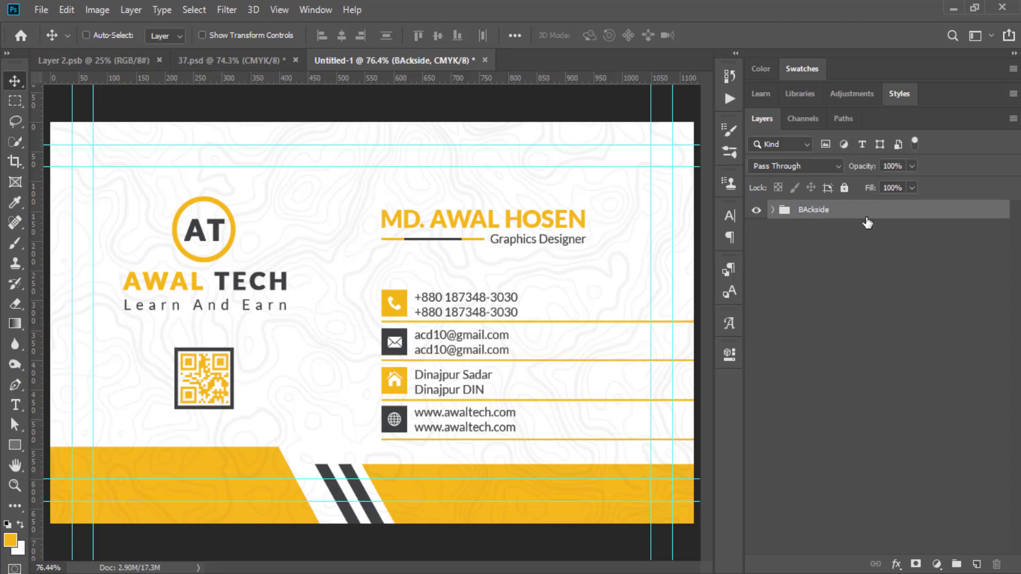
Duplicate the group and rename the copies 'Front Side' and 'Back Side'.
left_click_drag(849, 218, 976, 564)
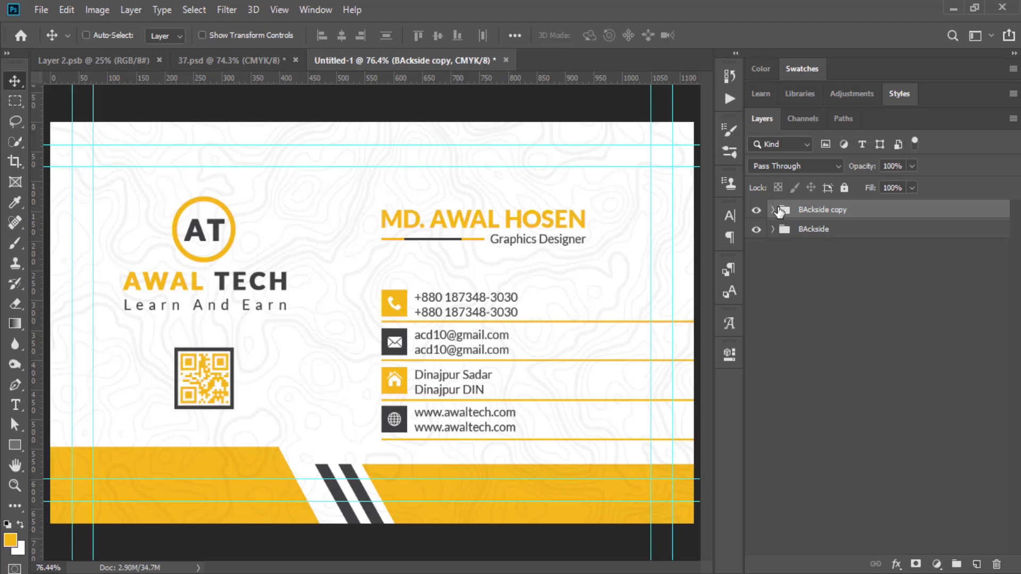
double_click(815, 211)
type("Front")
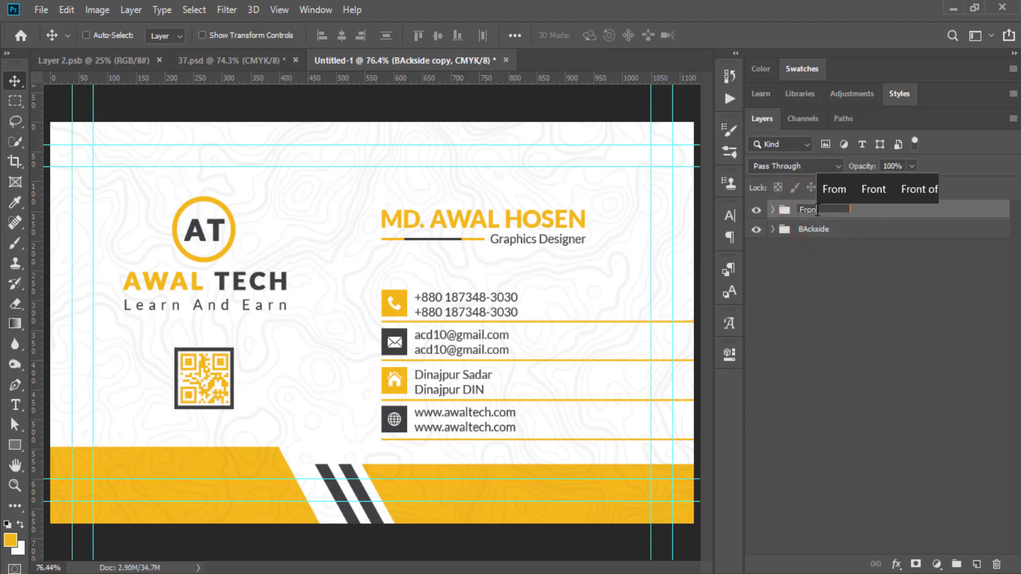
type(" Side")
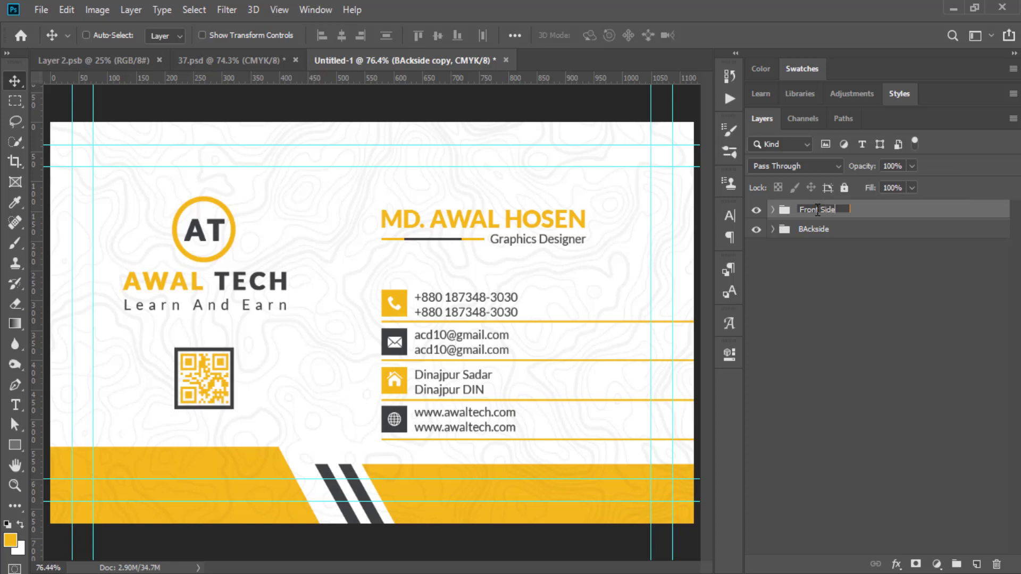
key("Return")
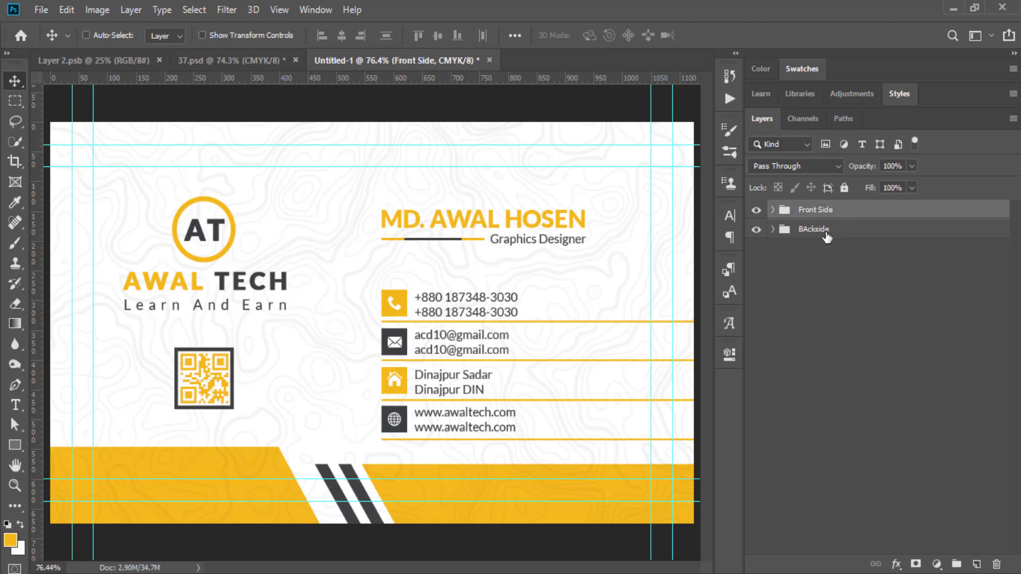
left_click(826, 234)
double_click(826, 233)
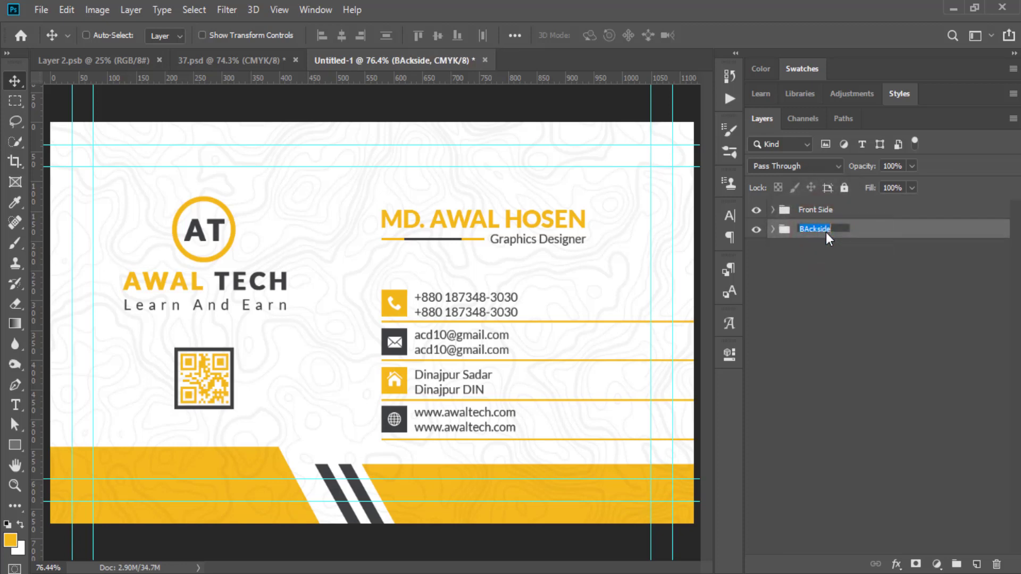
type("Back ")
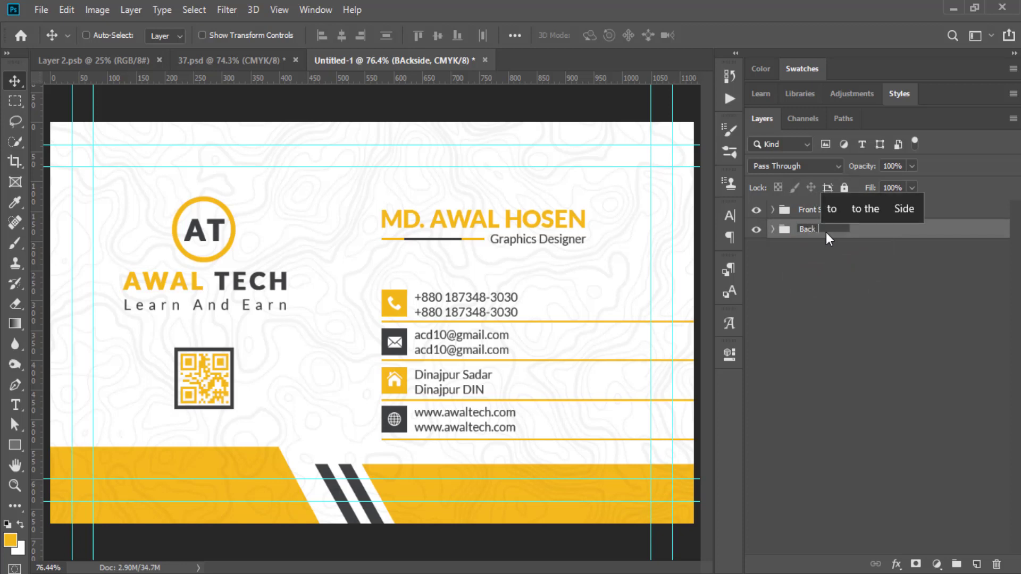
type("Si")
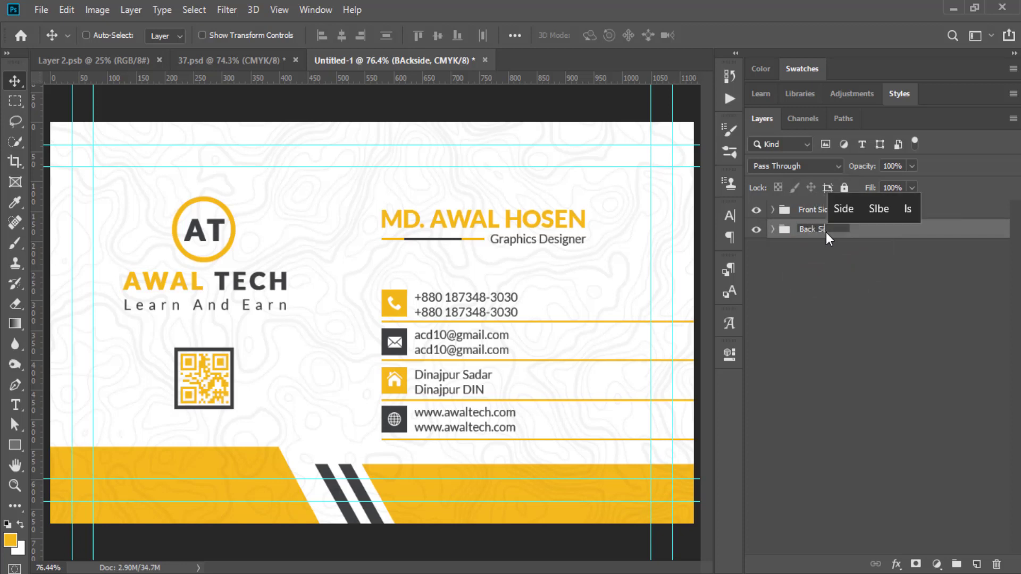
type("de")
key("Return")
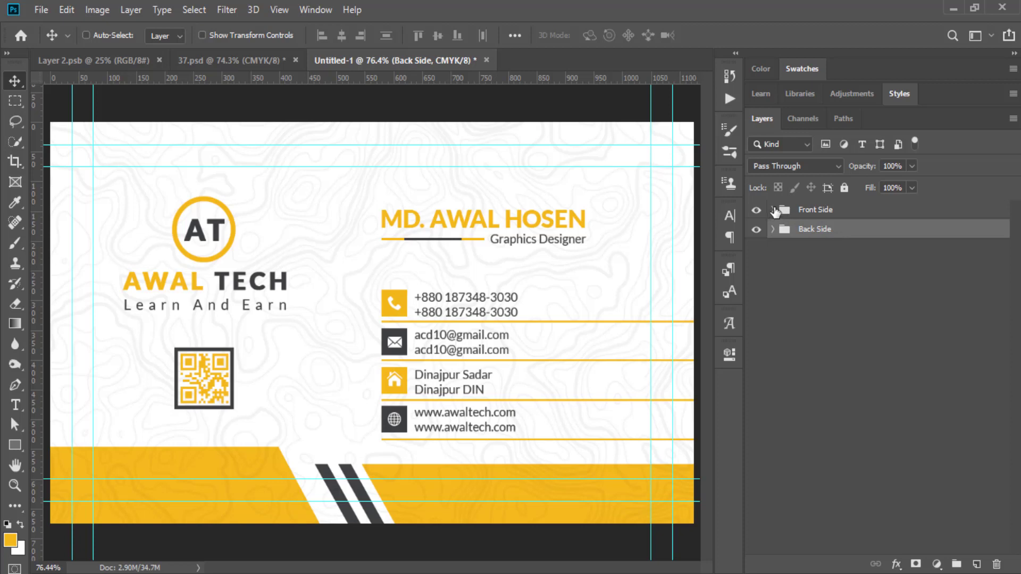
Delete the Name, Icon and Qr groups from the Front Side group.
left_click(774, 210)
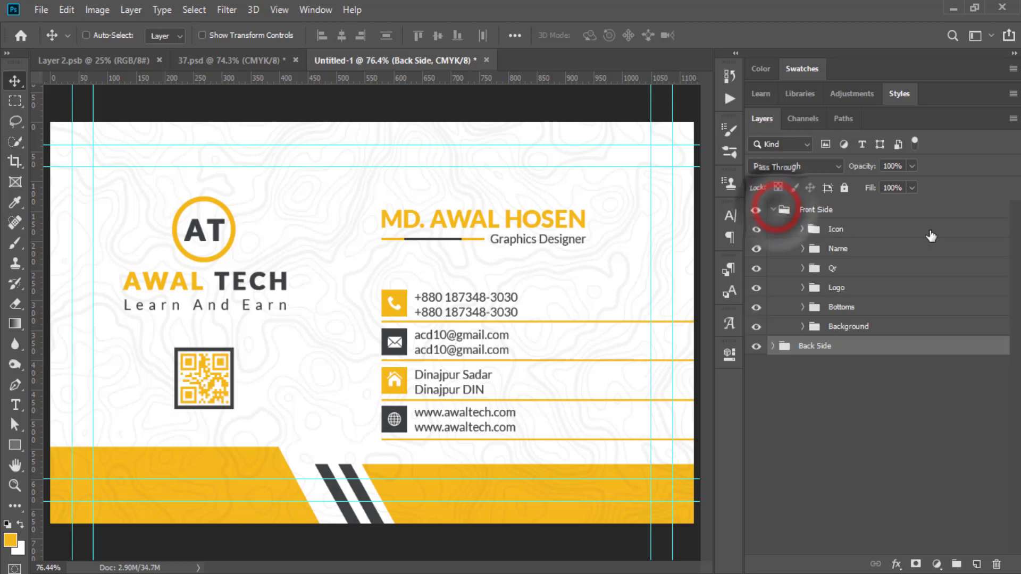
left_click(845, 250)
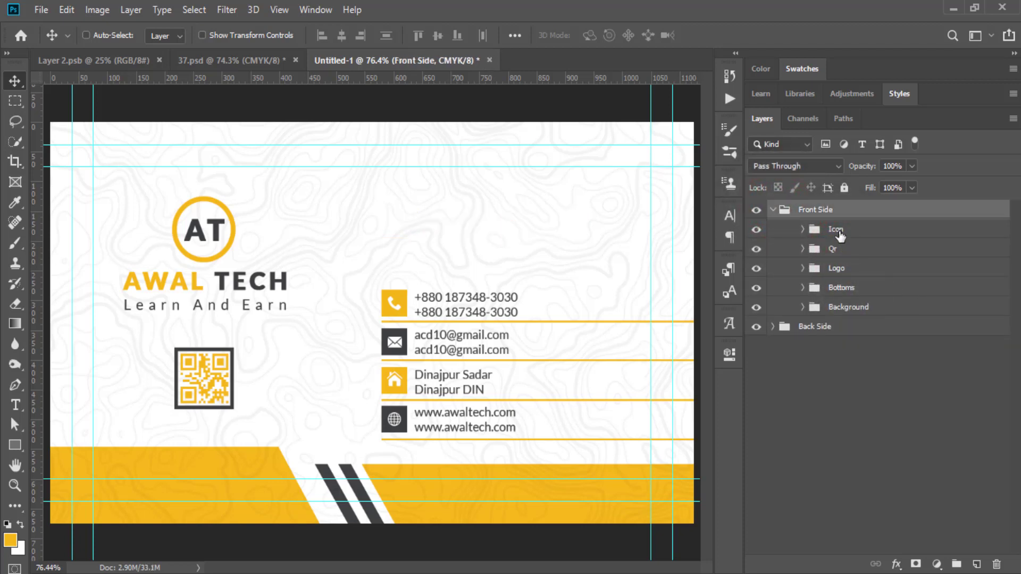
left_click(836, 229, "shift")
key("Delete")
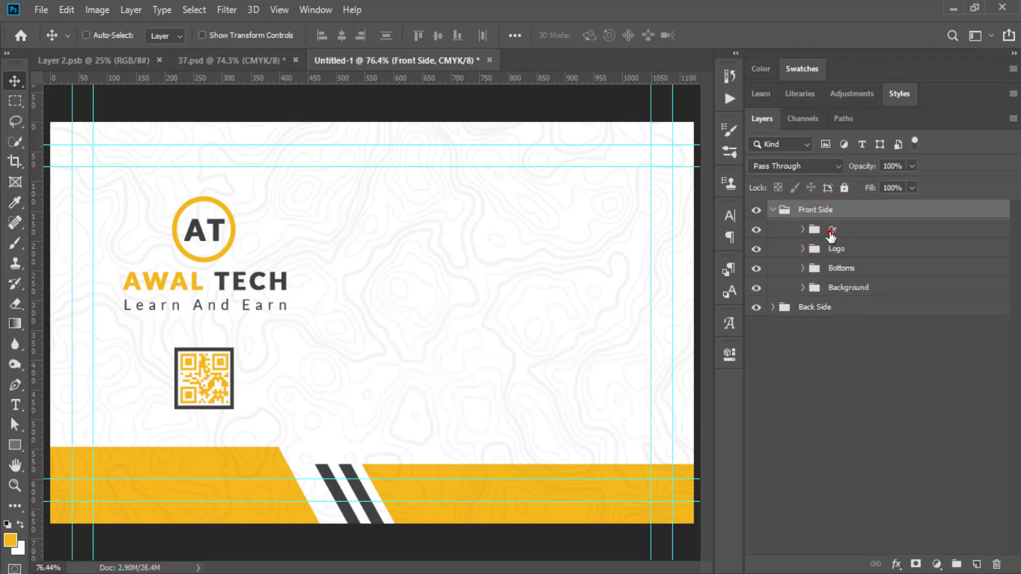
left_click(831, 234)
key("Delete")
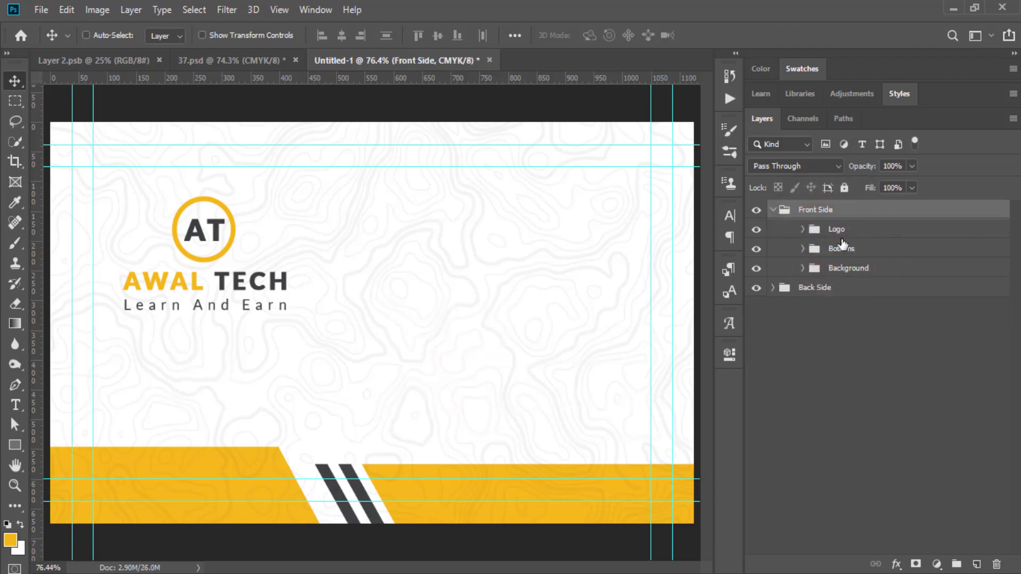
Centre the Logo group horizontally, enlarge it proportionally and nudge it down slightly.
left_click(836, 232)
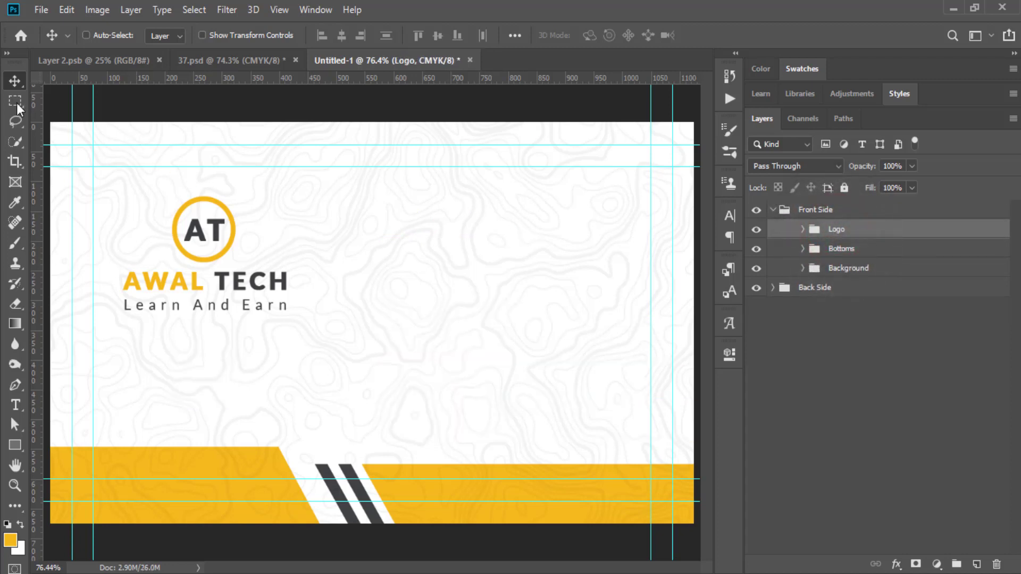
key("ctrl+a")
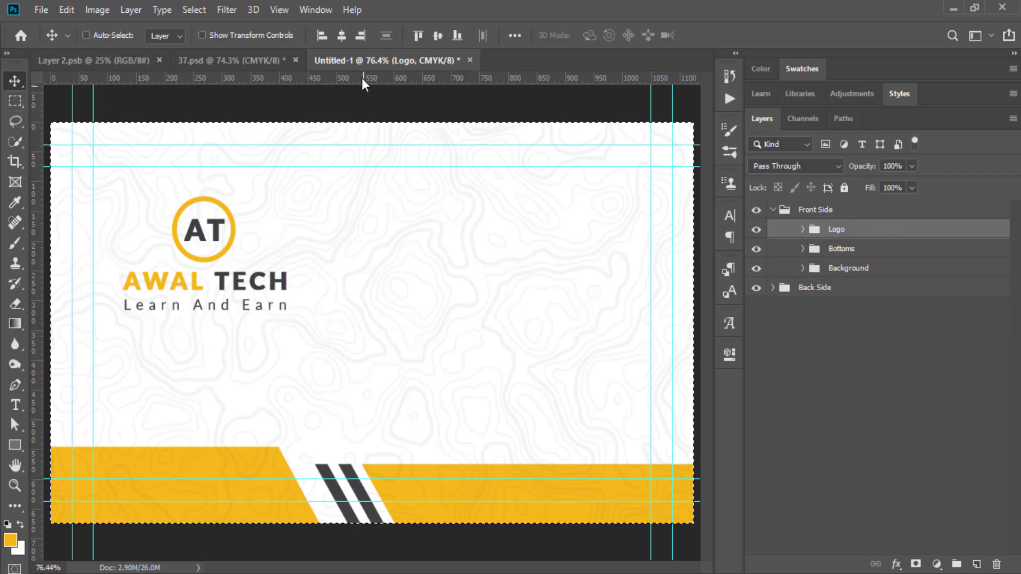
left_click(342, 36)
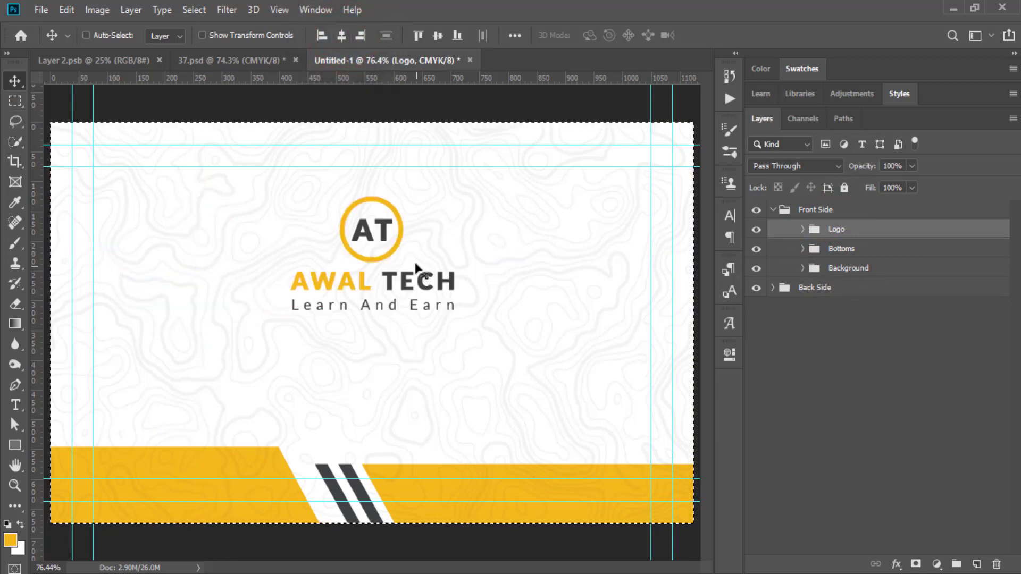
key("ctrl+d")
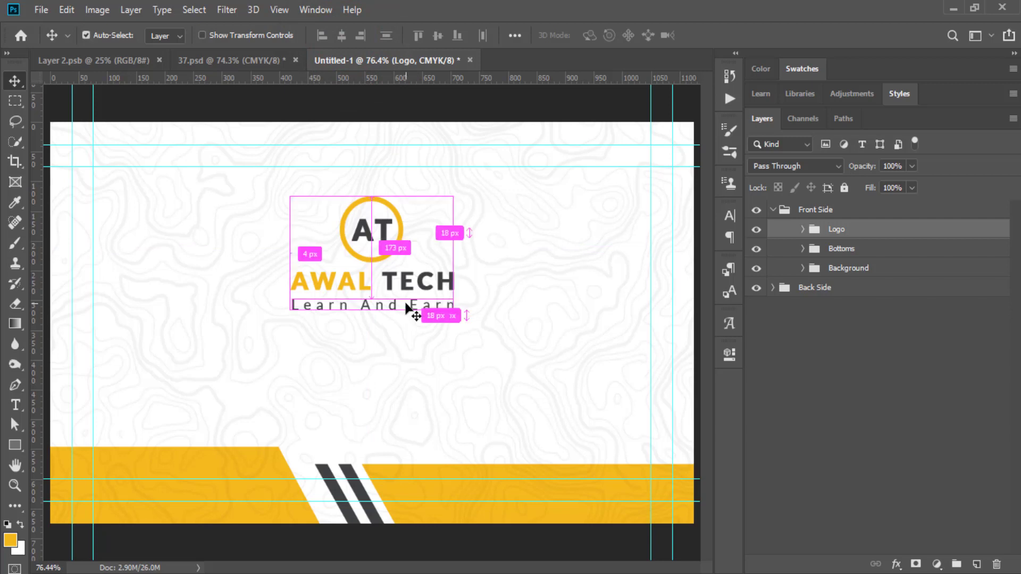
key("ctrl+t")
left_click_drag(372, 309, 372, 354)
left_click(719, 35)
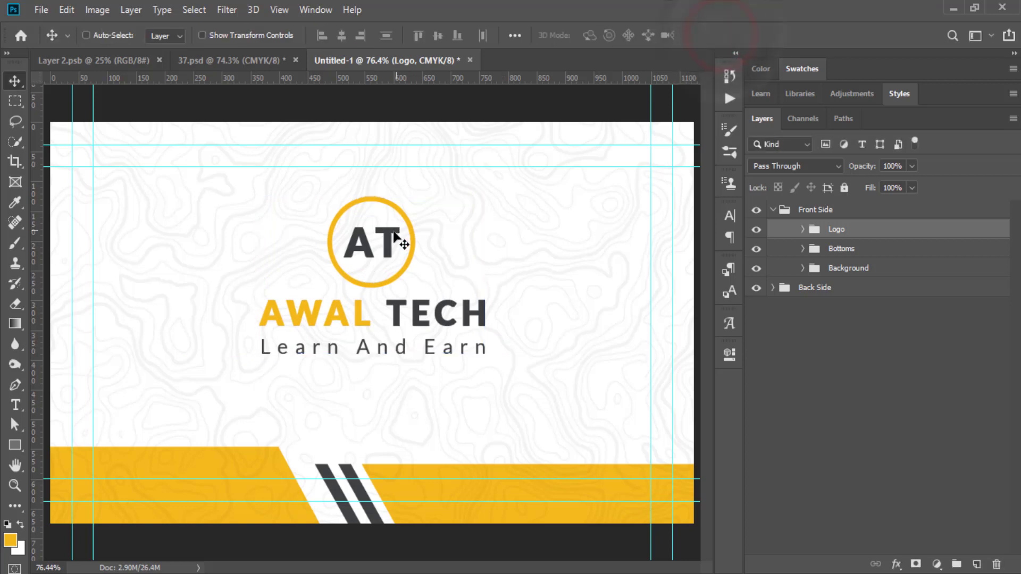
key("Down")
key("Down")
key("Down")
key("Down")
key("Down")
key("Down")
key("Down")
key("Down")
key("Down")
key("Down")
key("Down")
key("Down")
key("Down")
key("Down")
key("Down")
key("Down")
key("Down")
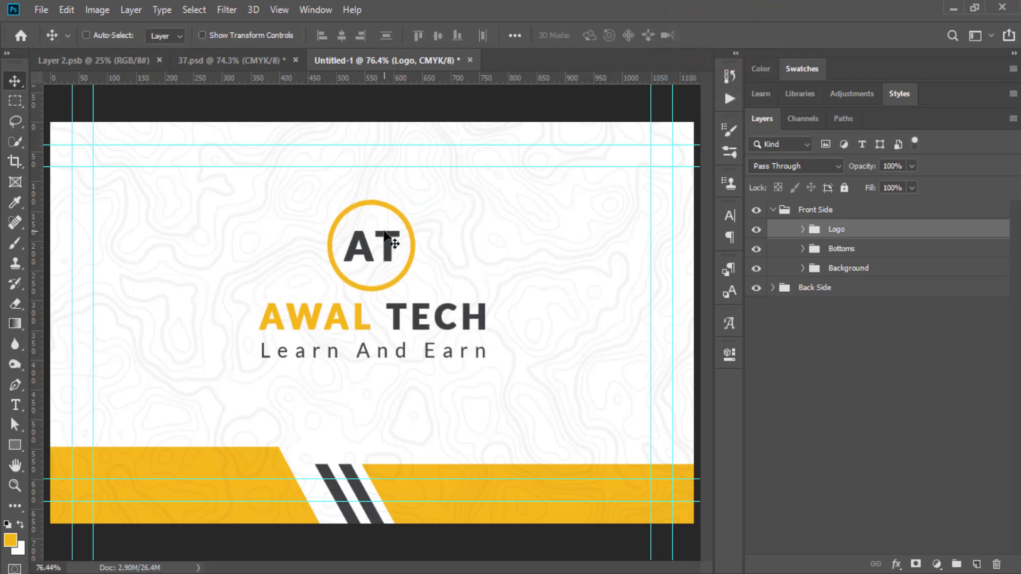
key("Down")
key("Down")
key("Down")
key("Down")
key("Down")
key("Down")
key("Down")
key("Down")
key("Down")
key("Down")
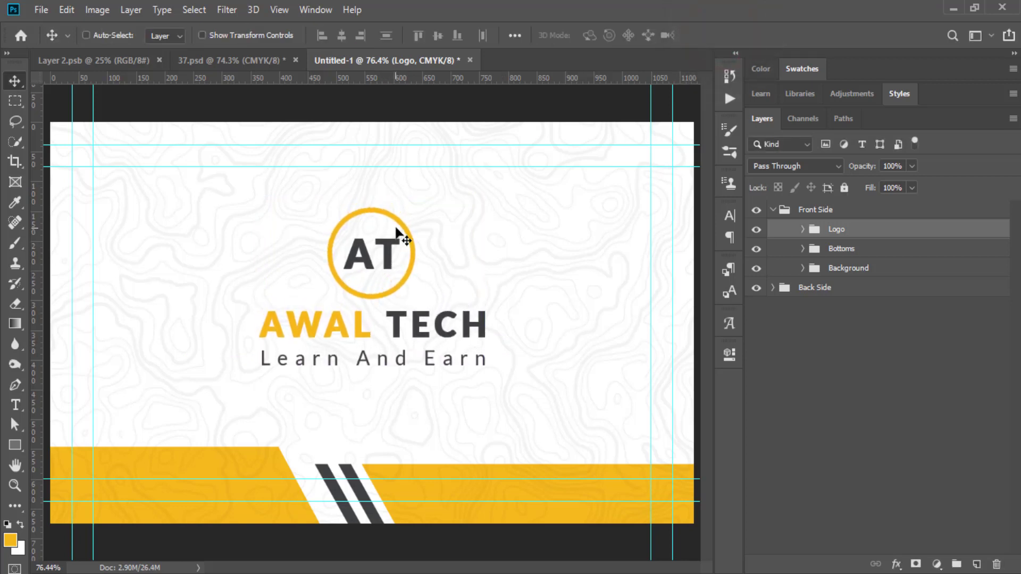
Raise the texture layer 2's opacity to 7%.
left_click(803, 250)
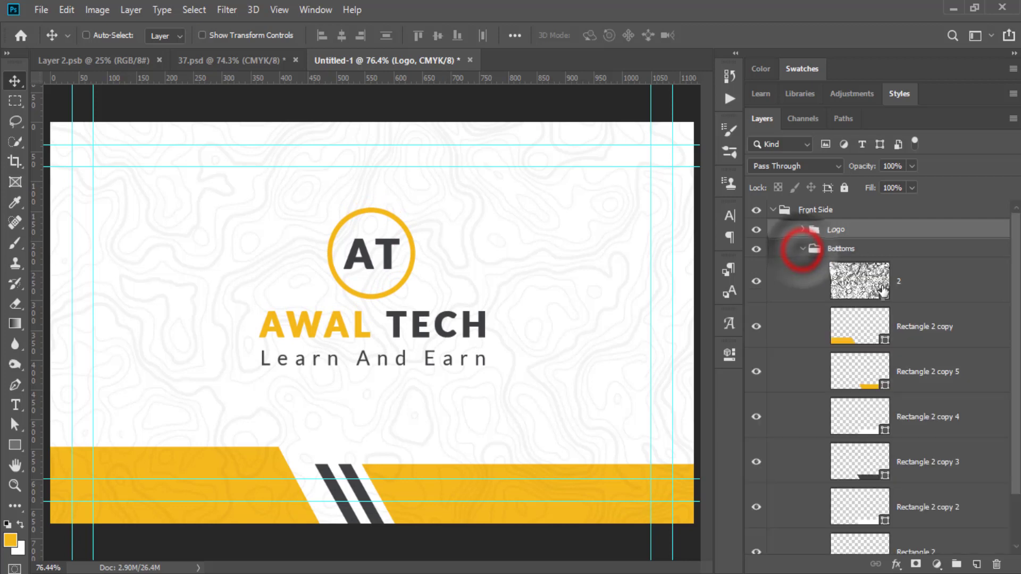
left_click(911, 281)
left_click(901, 164)
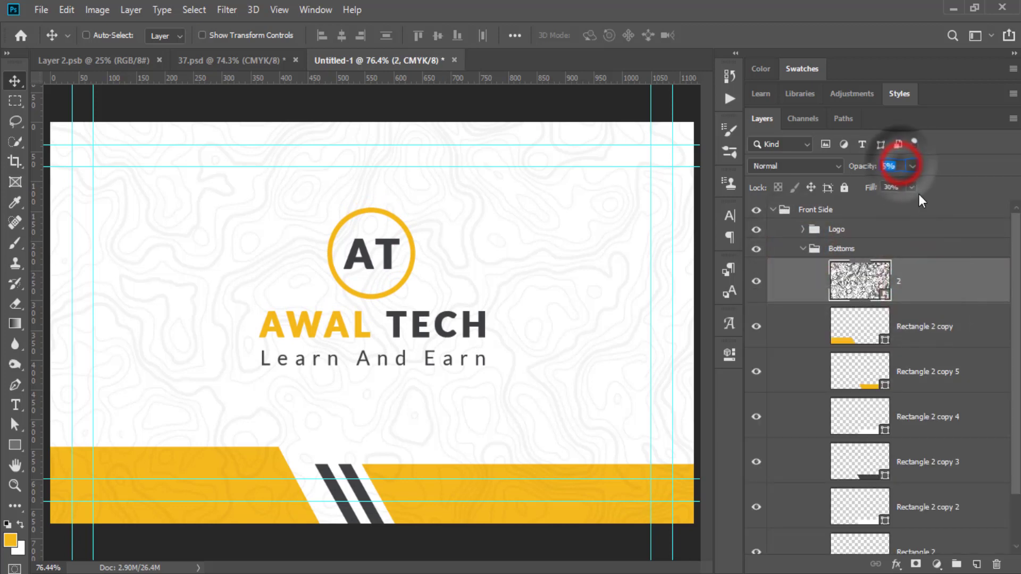
type("7")
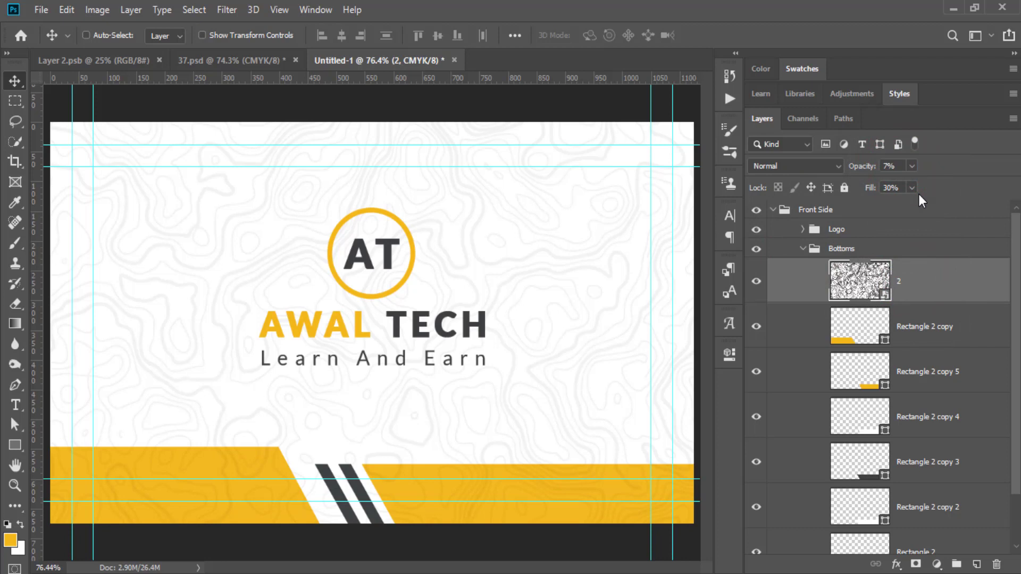
left_click(775, 210)
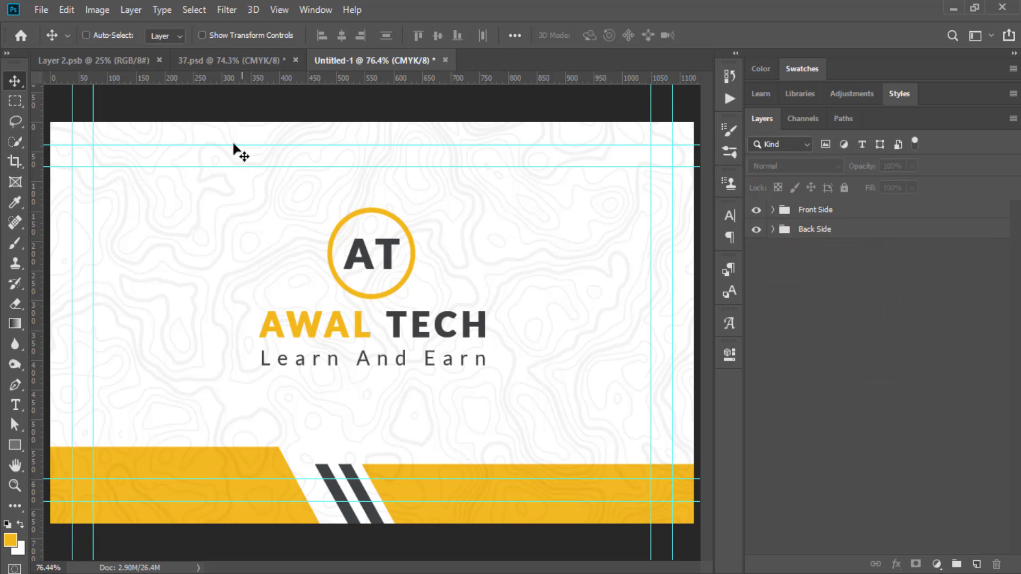
Return to the Untitled-1 card design and open the File menu.
left_click(125, 62)
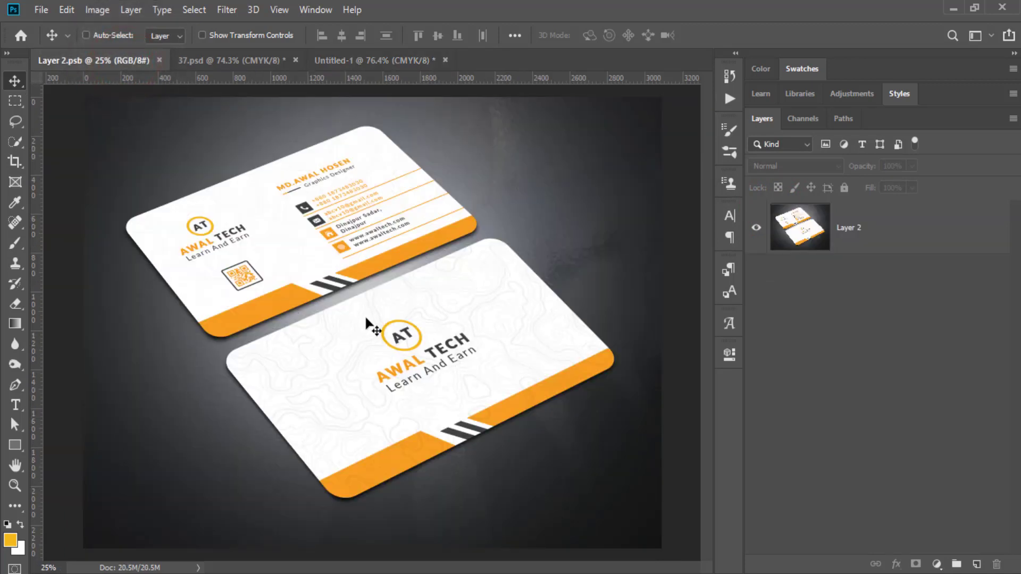
left_click(397, 60)
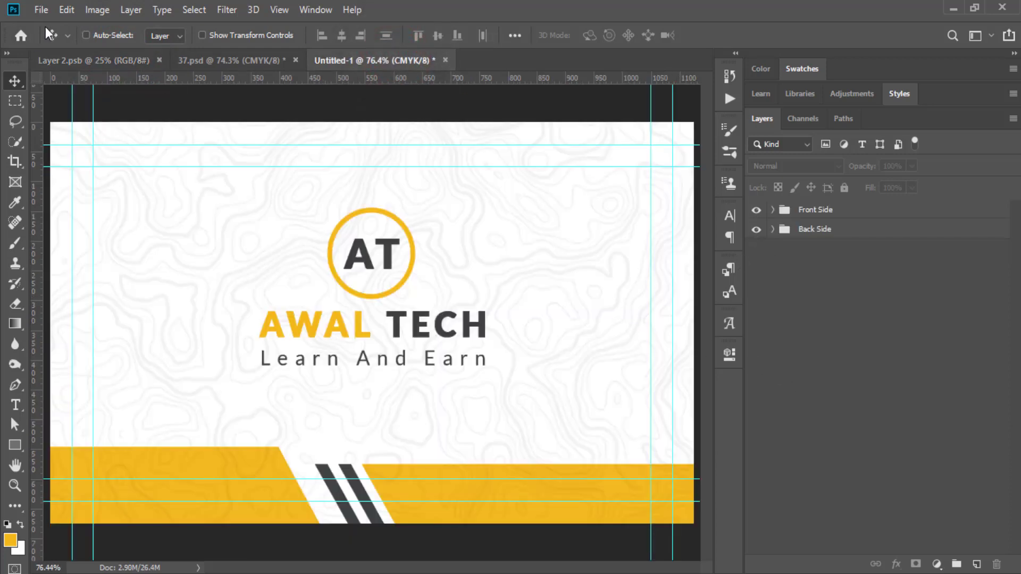
left_click(42, 11)
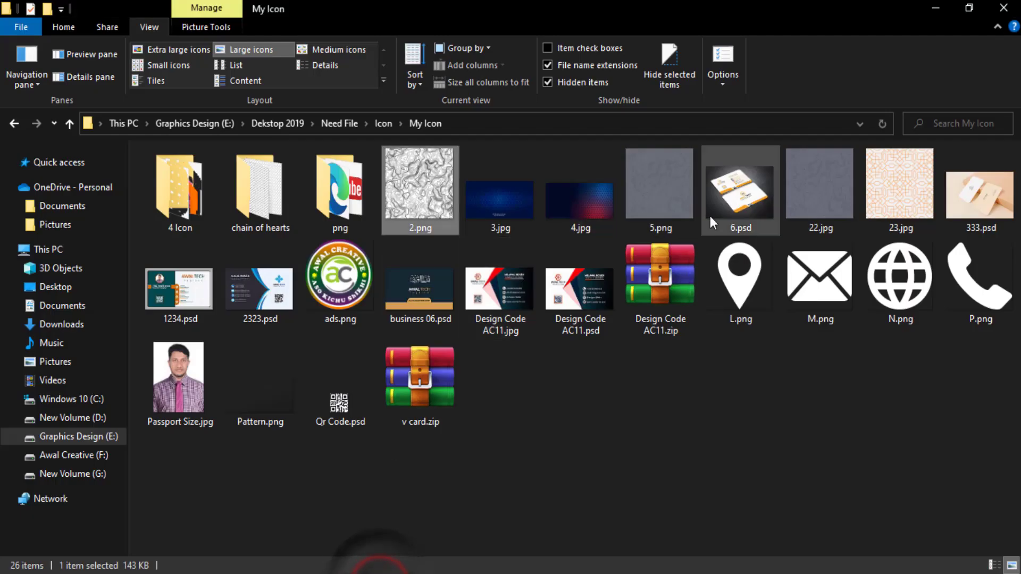
Open the 6.psd mockup by dragging it from My Icon into Photoshop.
left_click(737, 201)
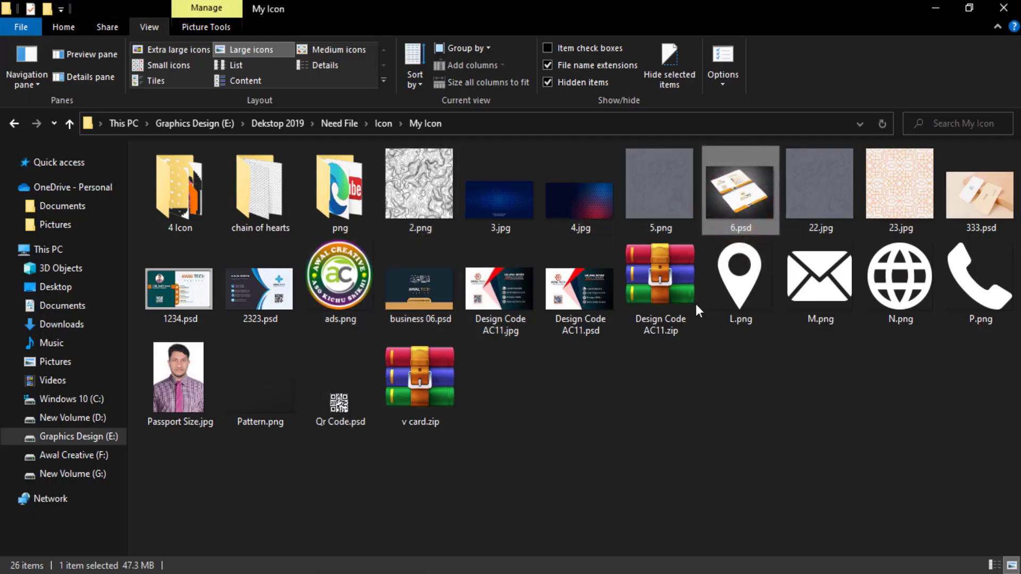
left_click_drag(729, 184, 567, 66)
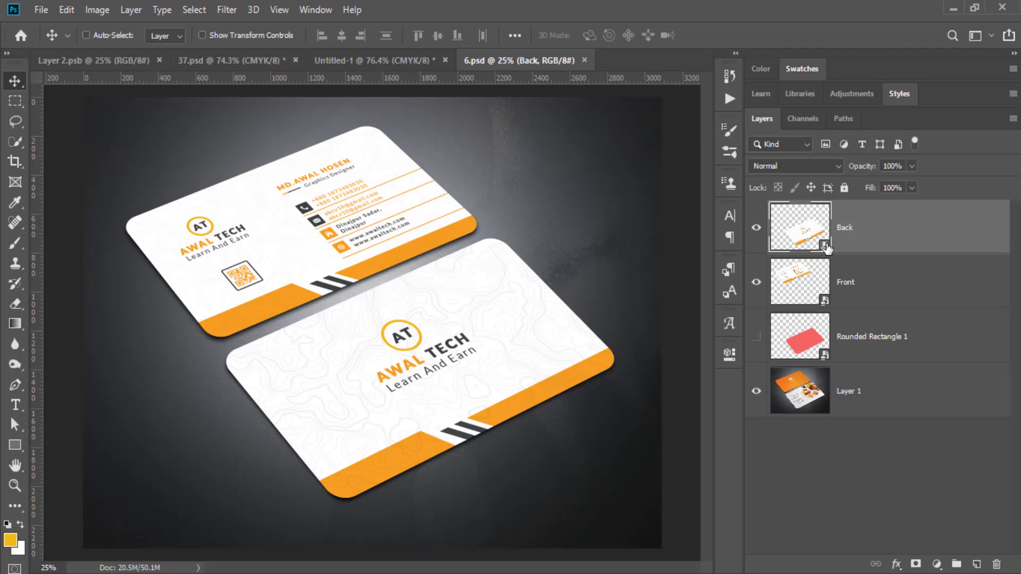
Open the Back smart object, delete Layers 22 and 21, and show Layer 19.
double_click(826, 248)
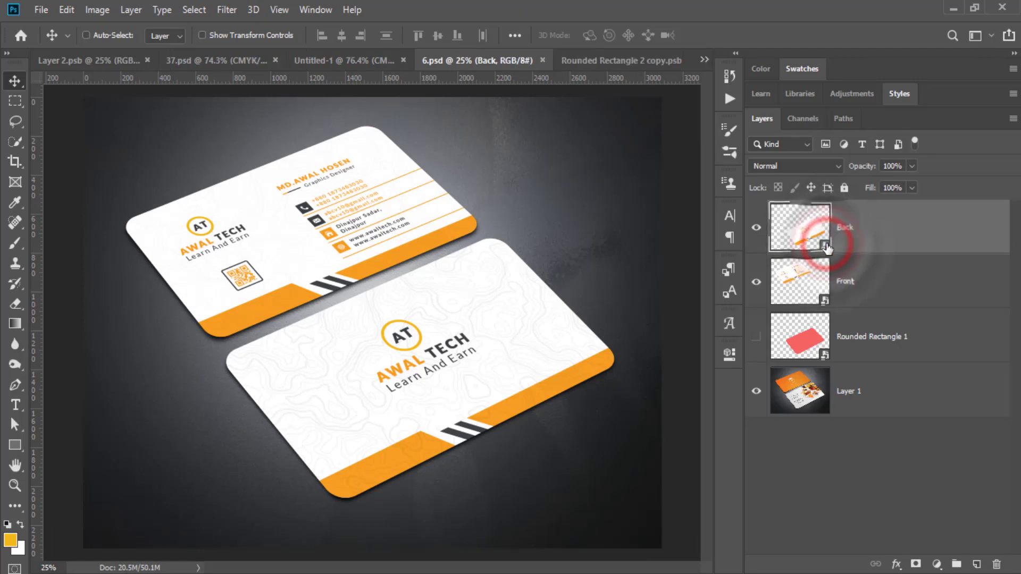
left_click_drag(905, 272, 996, 564)
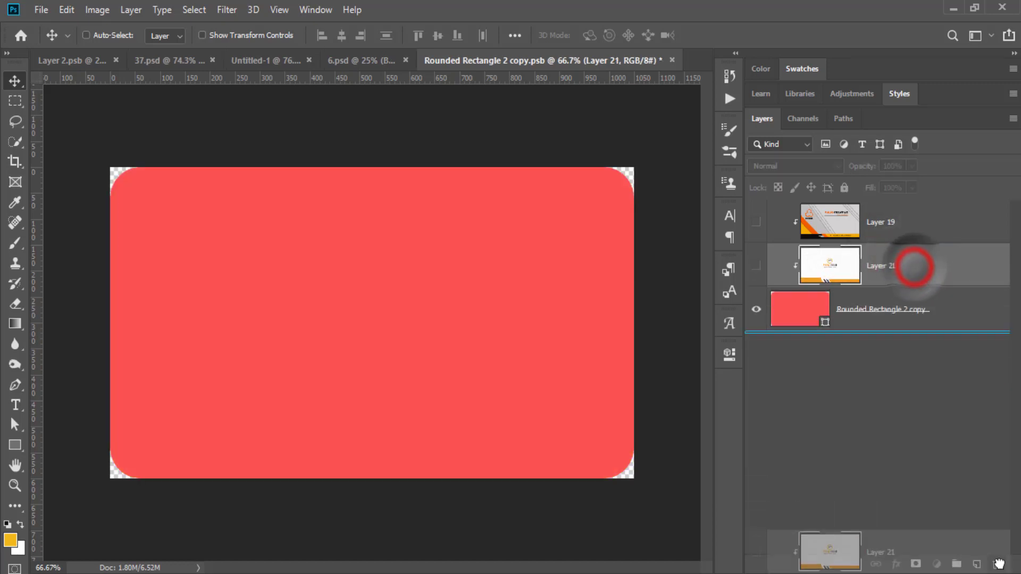
key("Delete")
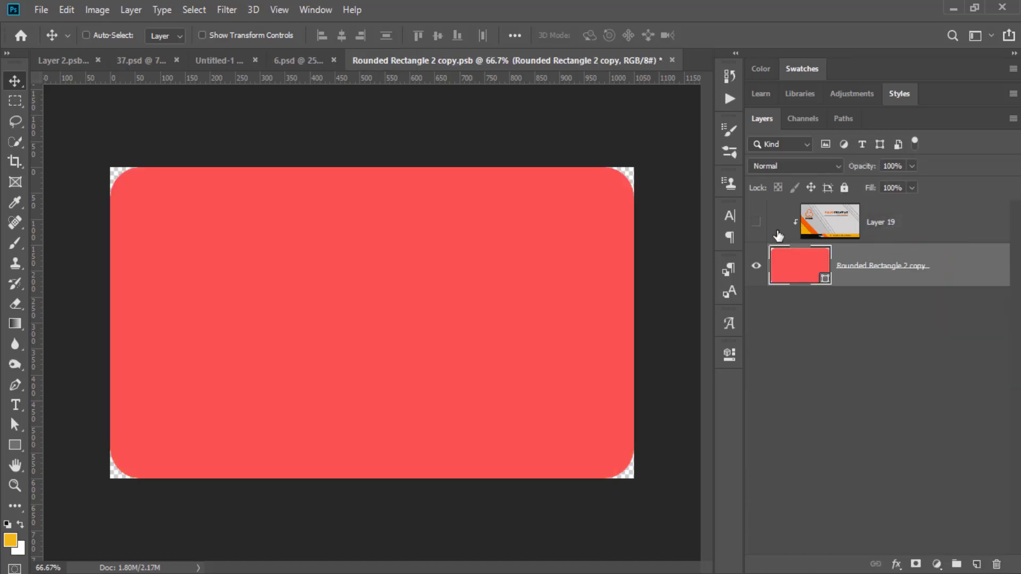
left_click(756, 222)
left_click(858, 349)
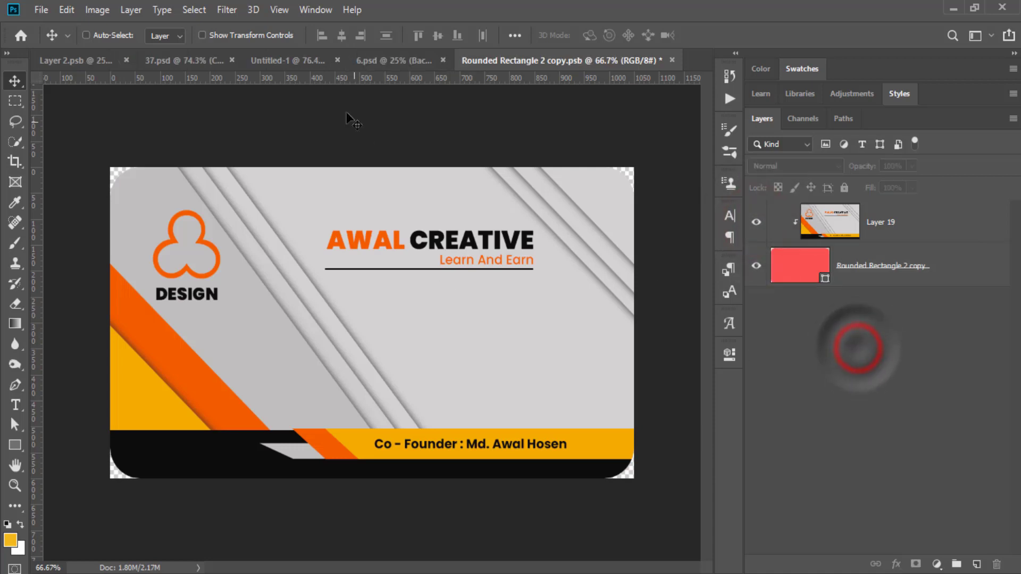
left_click(270, 62)
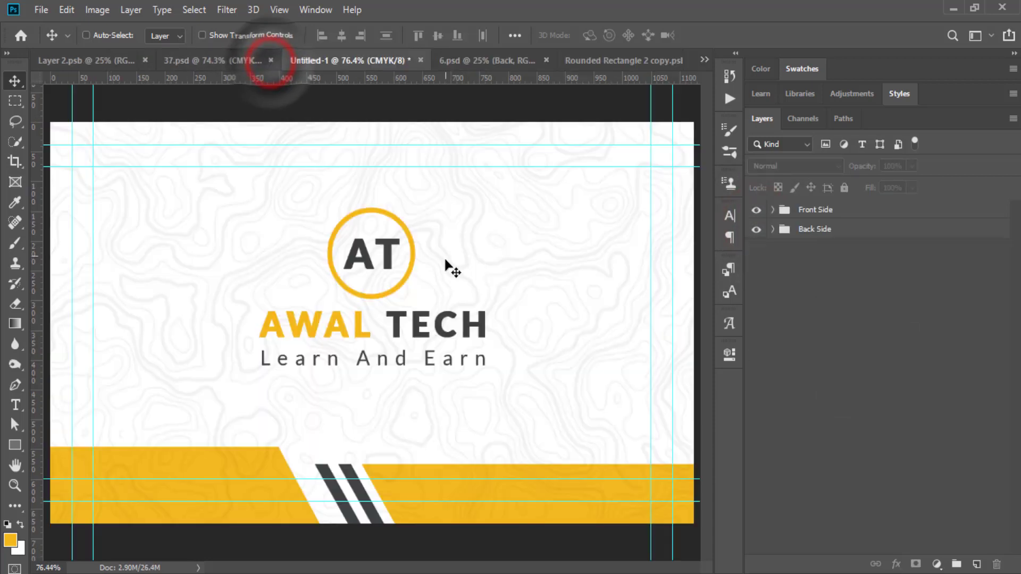
Hide Front Side, merge the visible back design, and drag it into the Back card file.
left_click(885, 306)
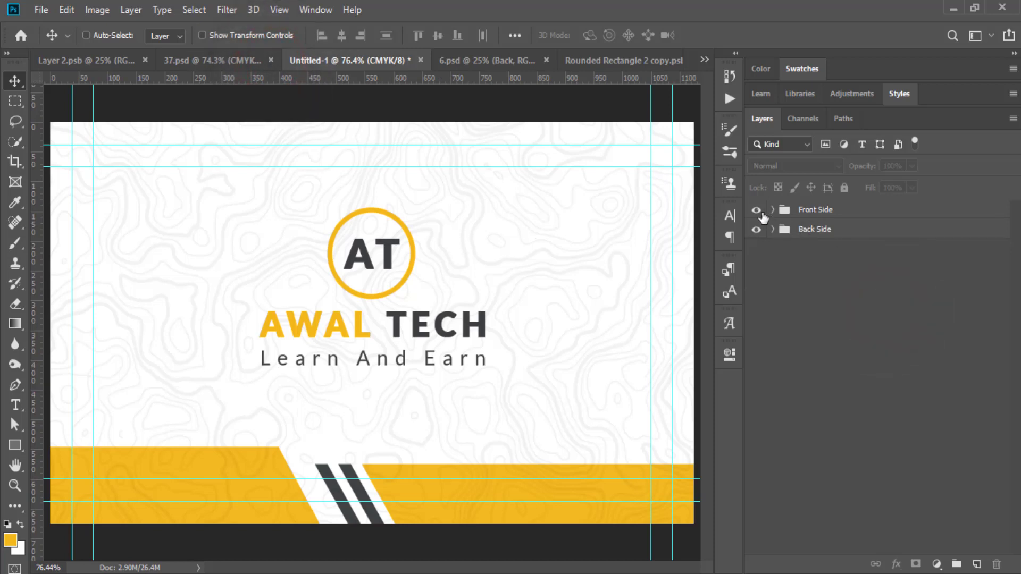
left_click(757, 210)
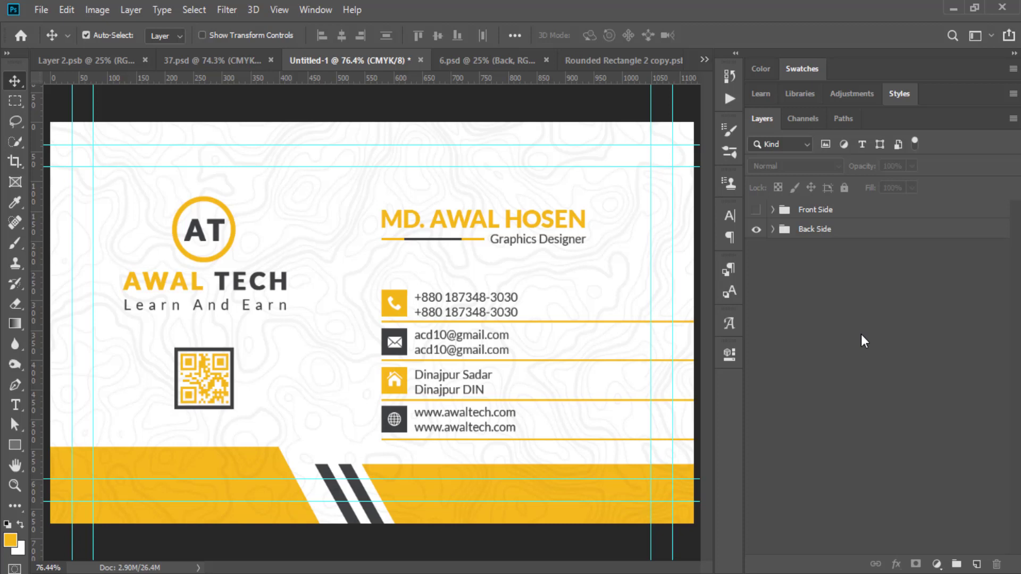
key("ctrl+shift+alt+e")
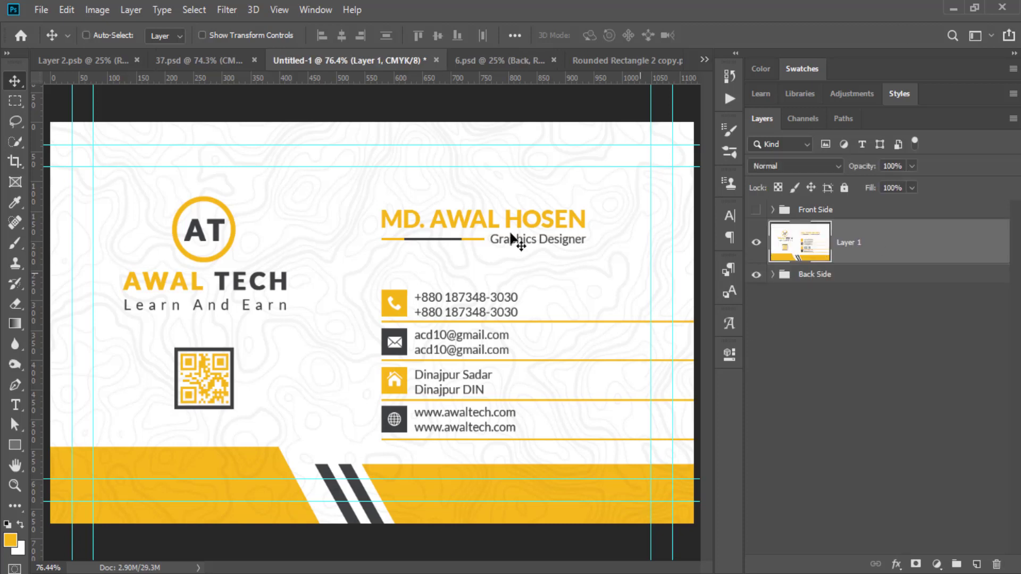
left_click_drag(329, 229, 484, 269)
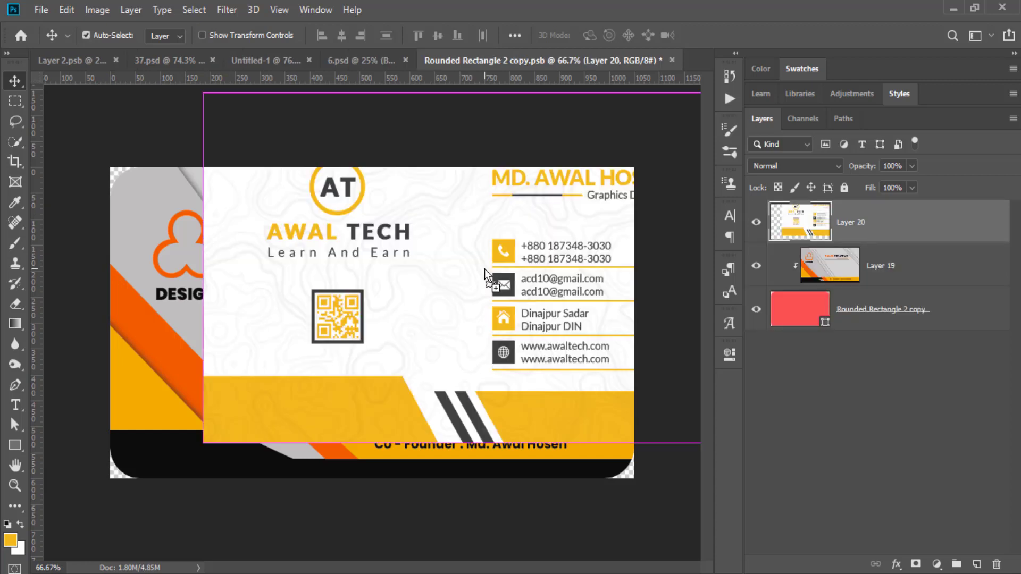
Centre the back design, clip it to the rounded card, then save and close the file.
key("ctrl+a")
left_click(342, 35)
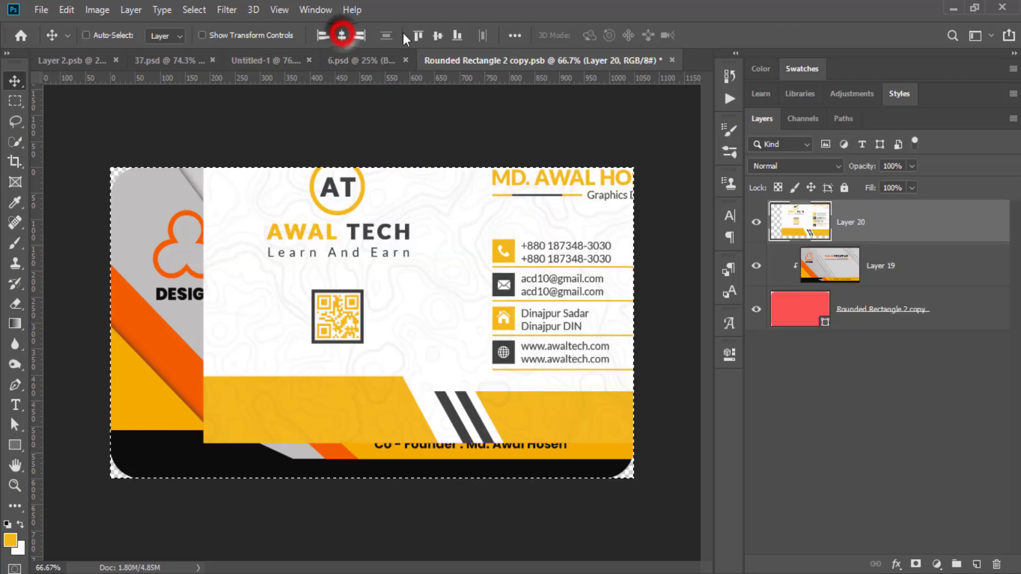
left_click(437, 35)
key("ctrl+d")
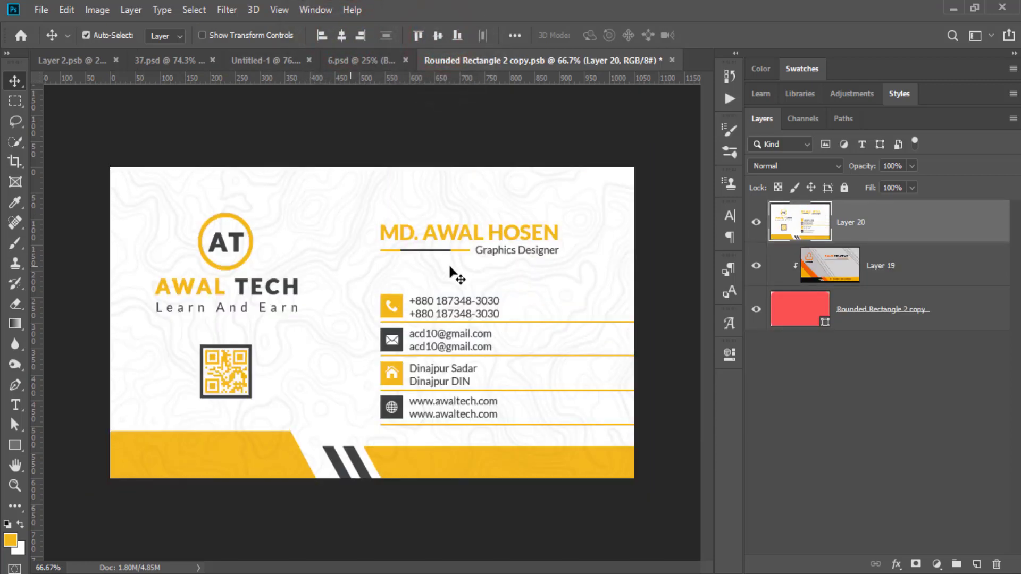
right_click(855, 224)
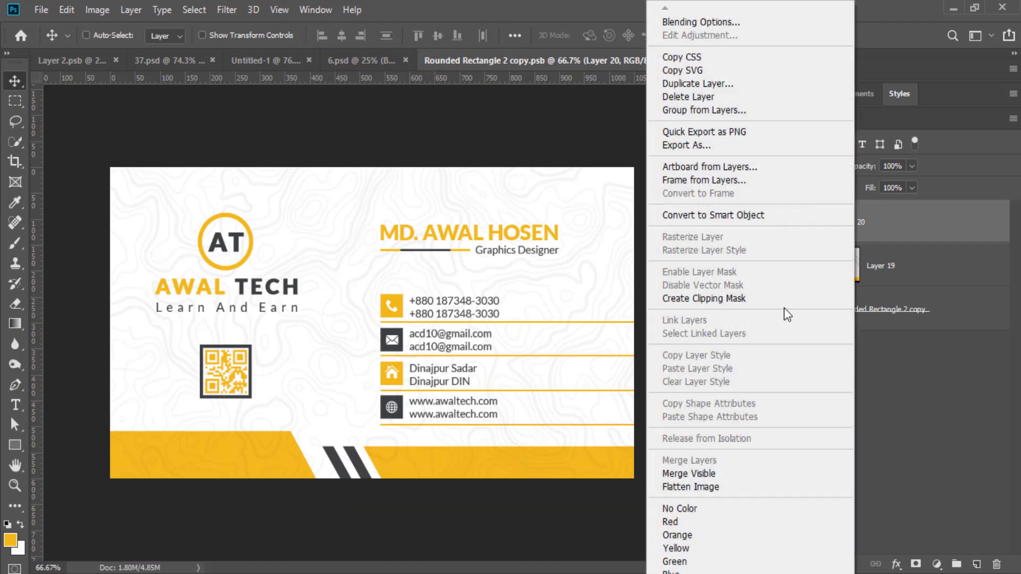
left_click(776, 301)
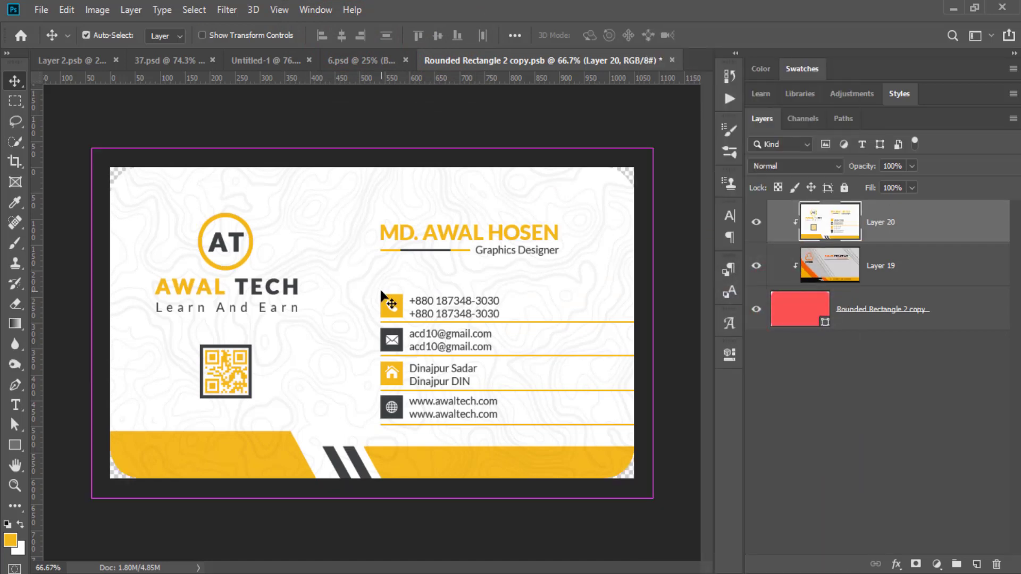
key("ctrl+s")
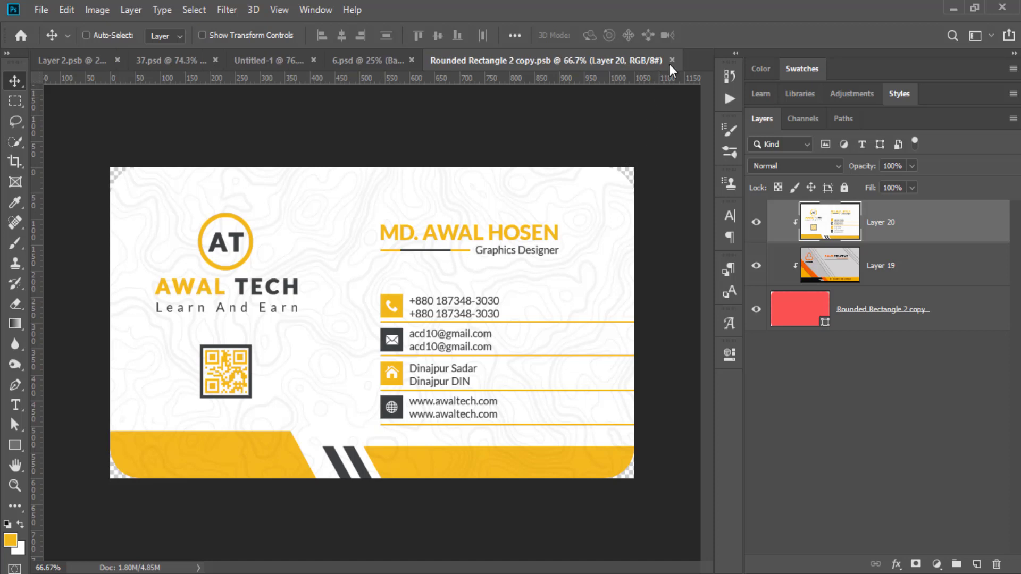
left_click(671, 60)
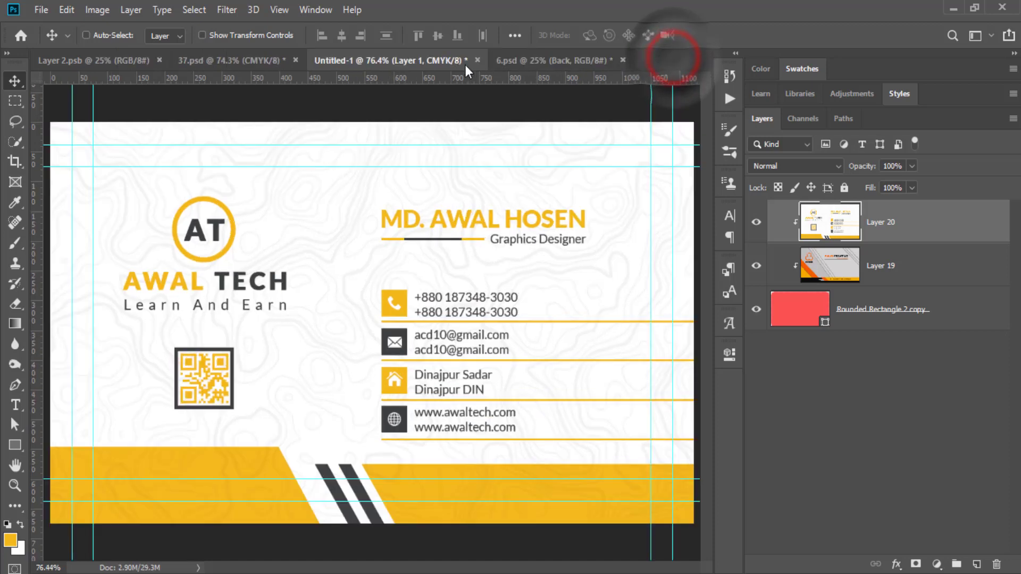
Open the mockup's Front smart object, then delete merged Layer 1 from Untitled-1.
left_click(439, 63)
left_click(525, 57)
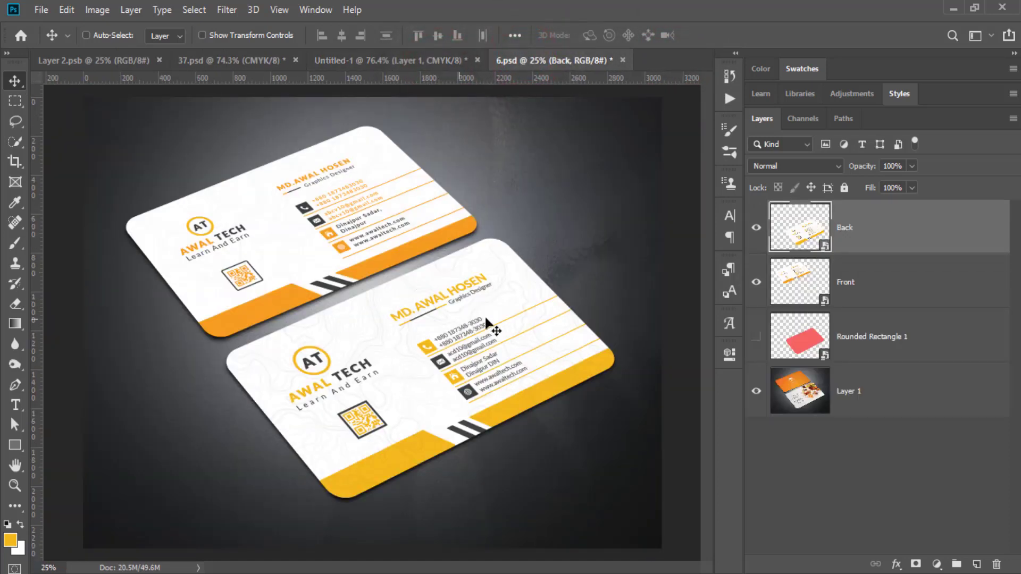
left_click(833, 304)
double_click(830, 301)
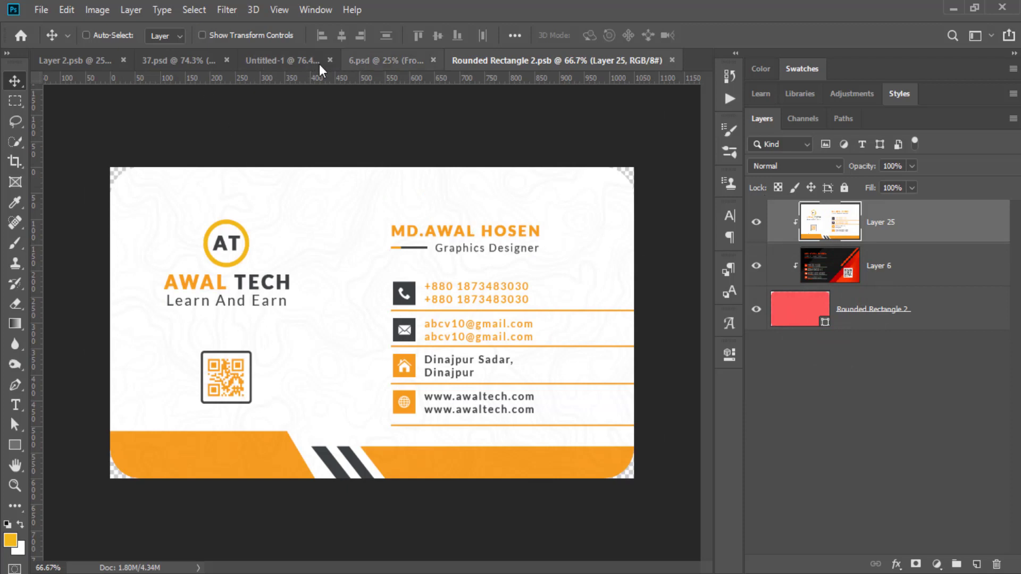
left_click(282, 66)
left_click_drag(901, 244, 997, 565)
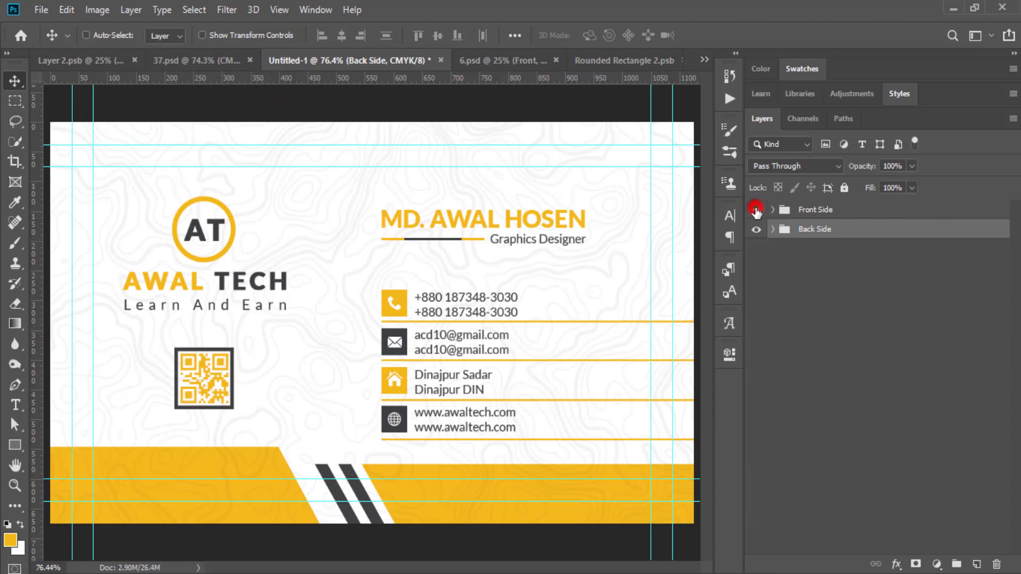
Show Front Side, merge the visible front design, and drag it into the Front card file.
left_click(756, 210)
left_click(913, 345)
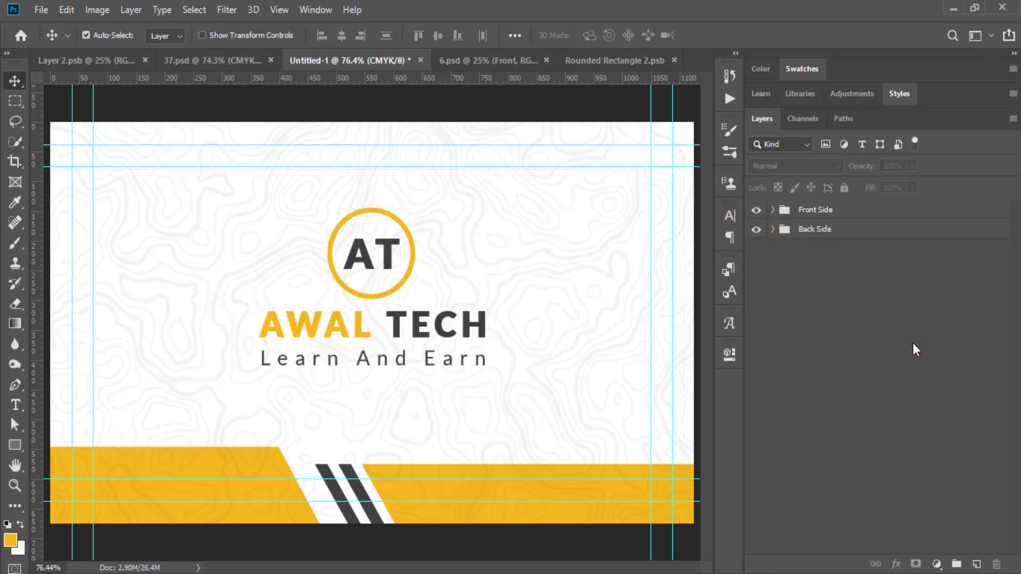
key("ctrl+shift+alt+e")
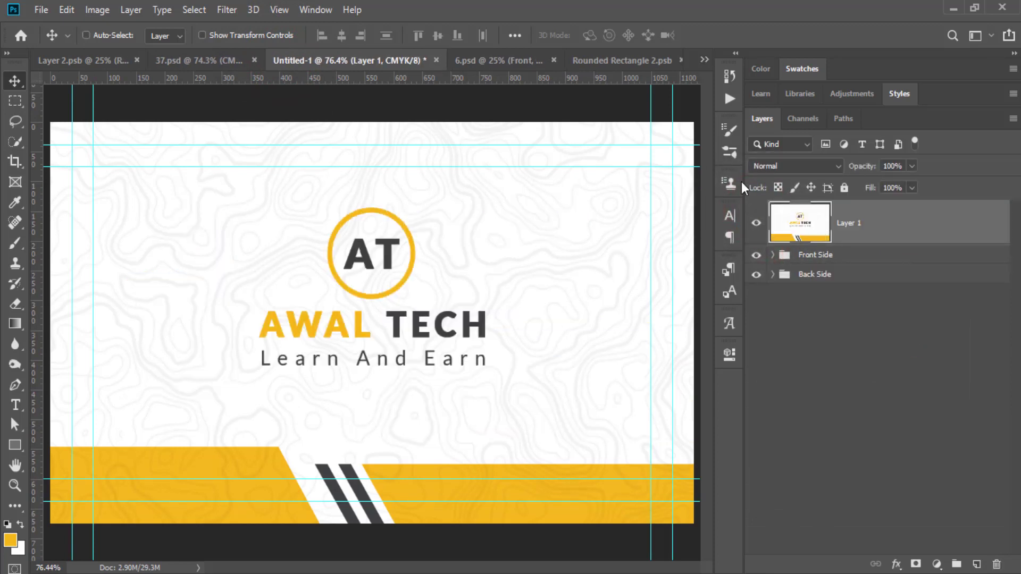
left_click_drag(542, 265, 561, 292)
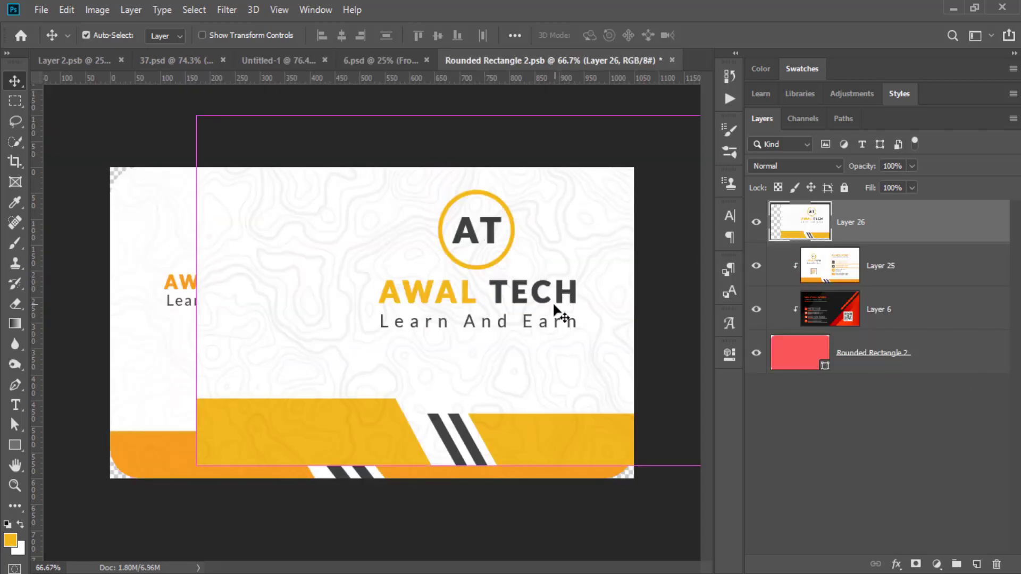
Centre the front design, clip it to the rounded card, then save and close the file.
key("ctrl+a")
left_click(341, 36)
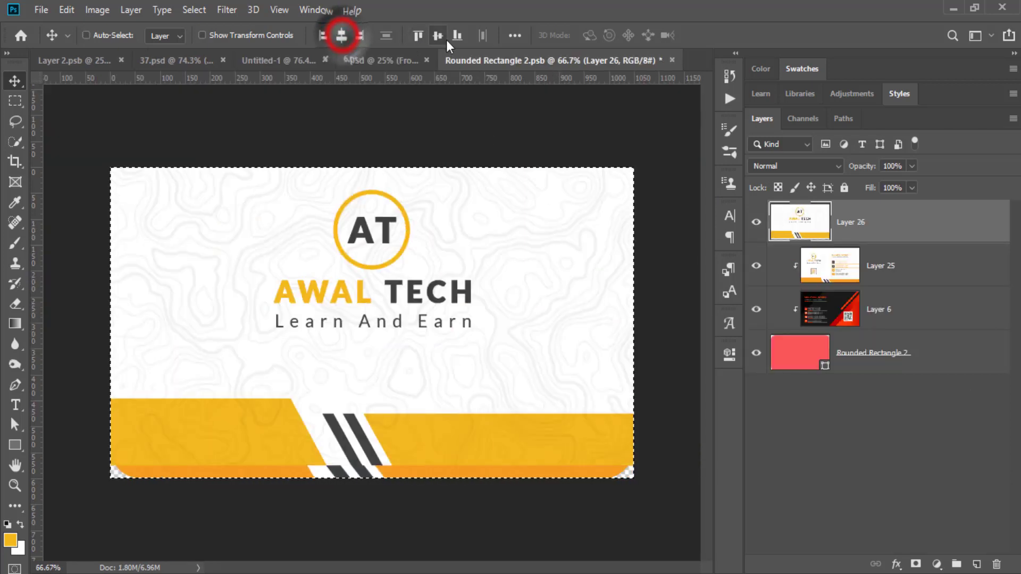
left_click(439, 35)
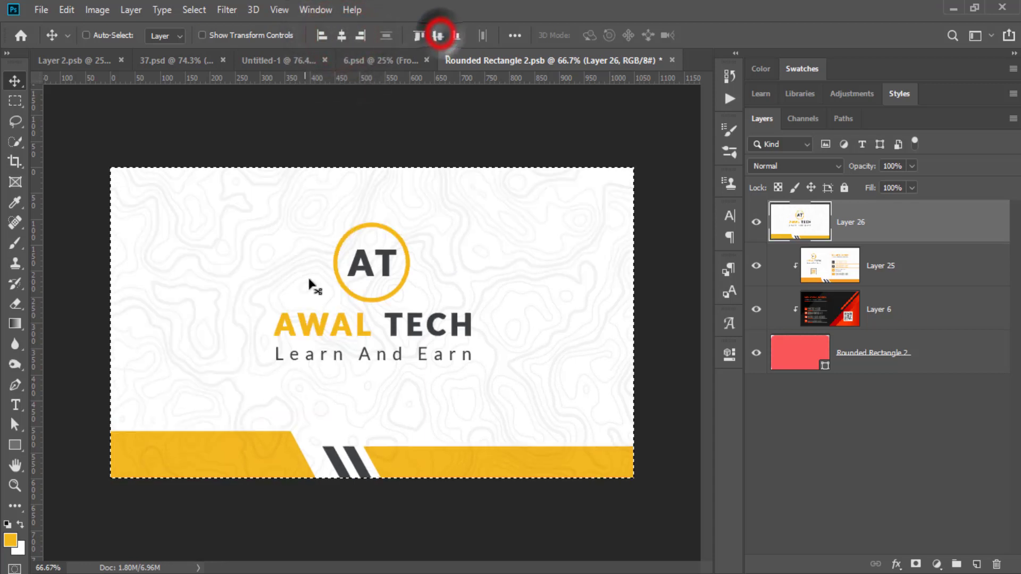
right_click(866, 236)
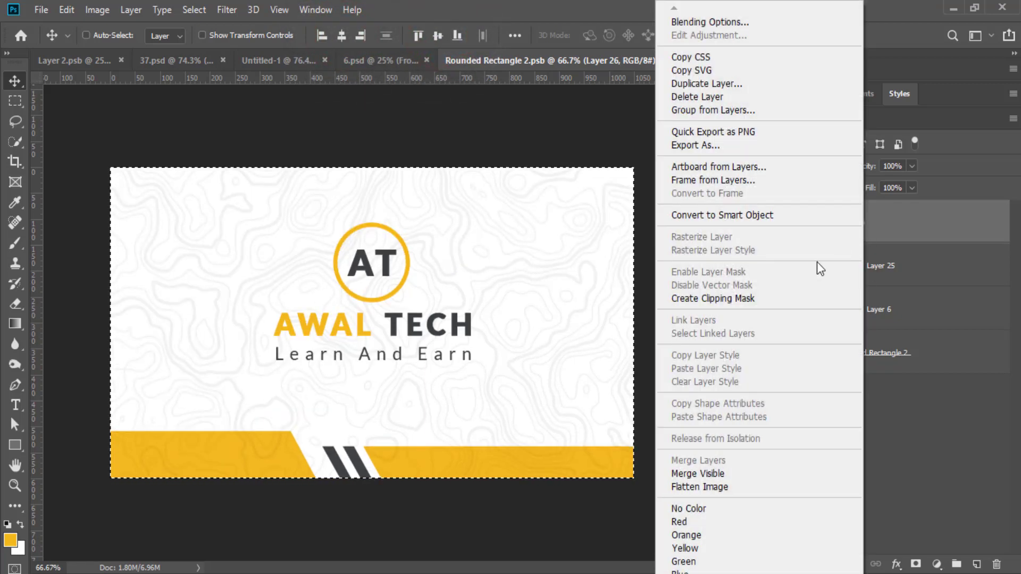
left_click(773, 298)
key("ctrl+d")
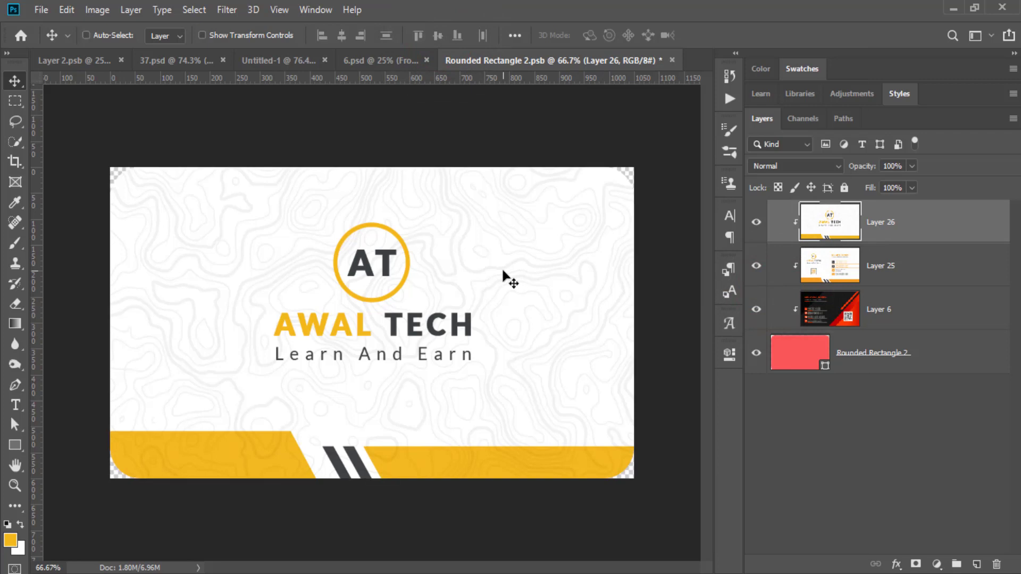
key("ctrl+s")
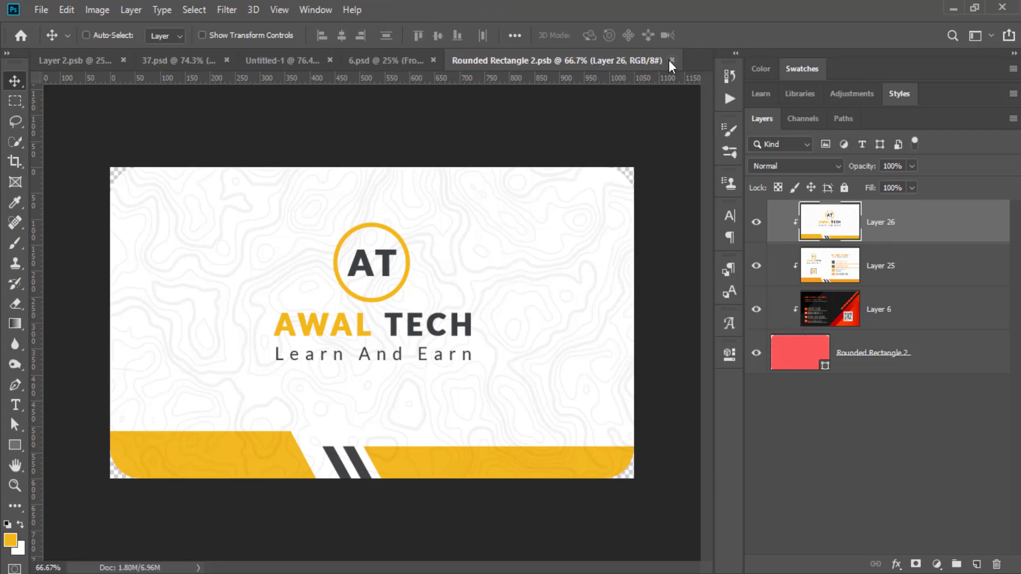
left_click(672, 60)
Switch to the 6.psd mockup and deselect the Front layer to view both finished cards.
left_click(585, 59)
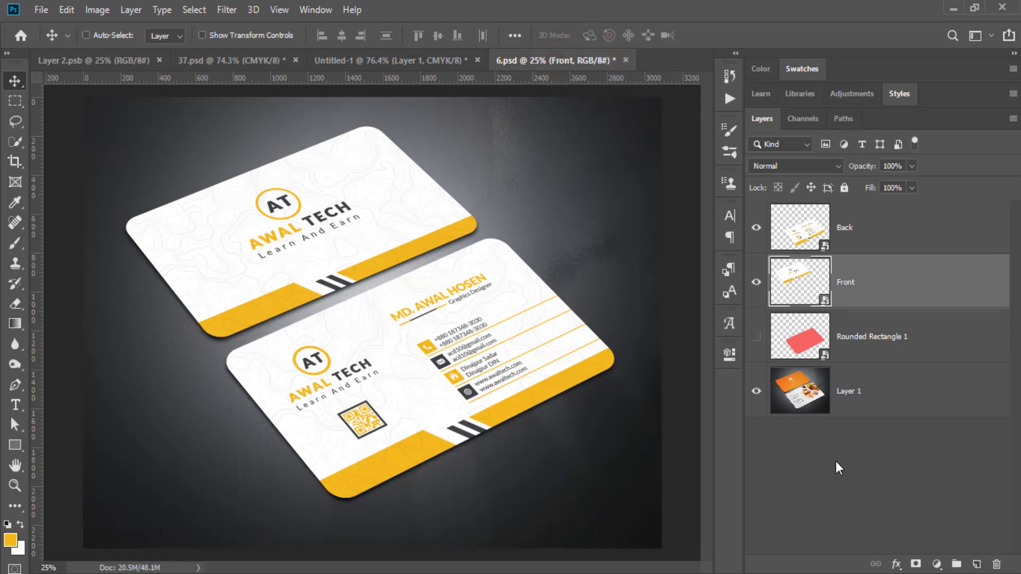
left_click(832, 457)
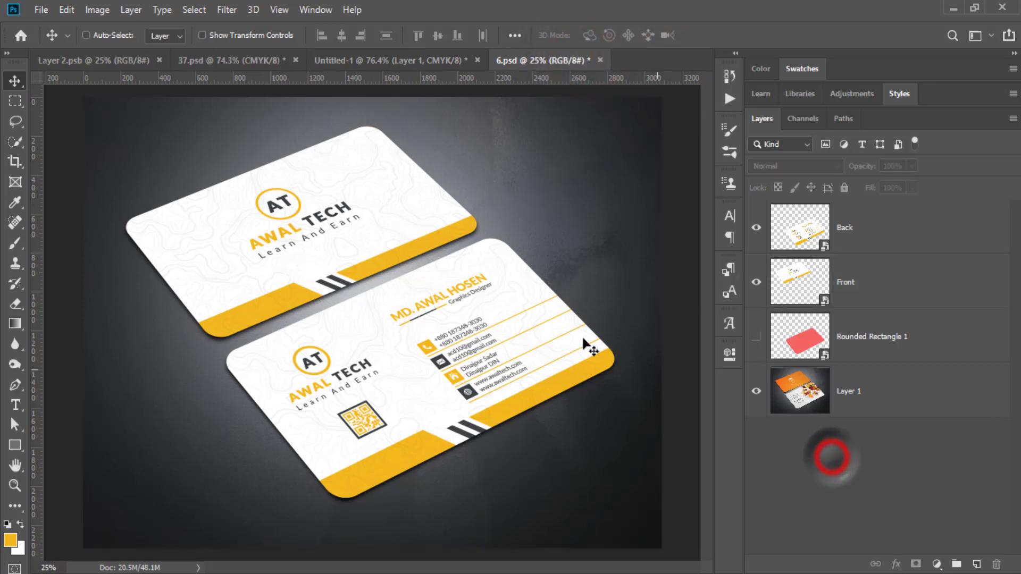